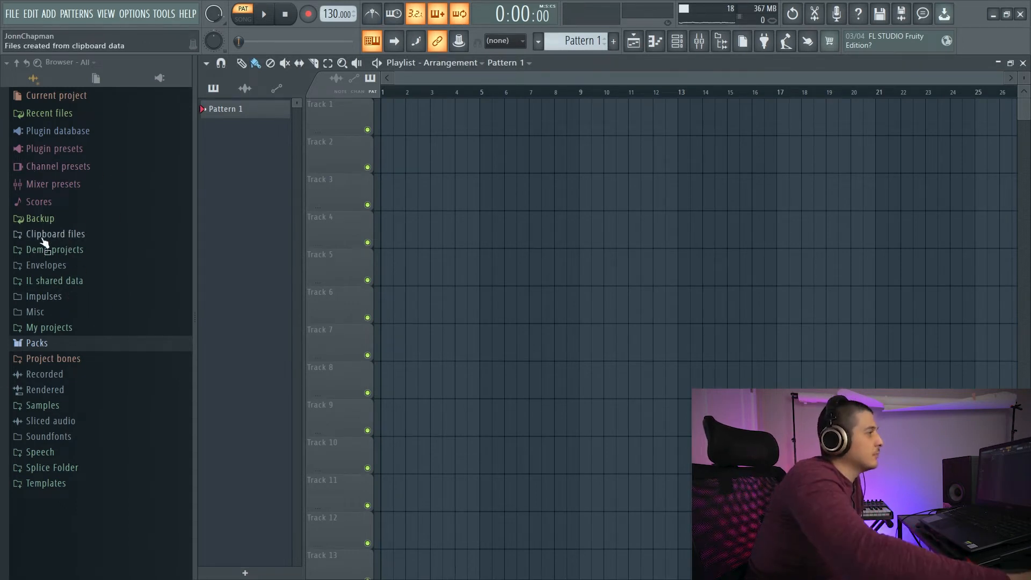
Step: Open the channel rack and position it over the middle of the playlist
{"action": "left_click", "coordinate": [677, 40]}
{"action": "left_click_drag", "start_coordinate": [526, 124], "coordinate": [531, 346]}
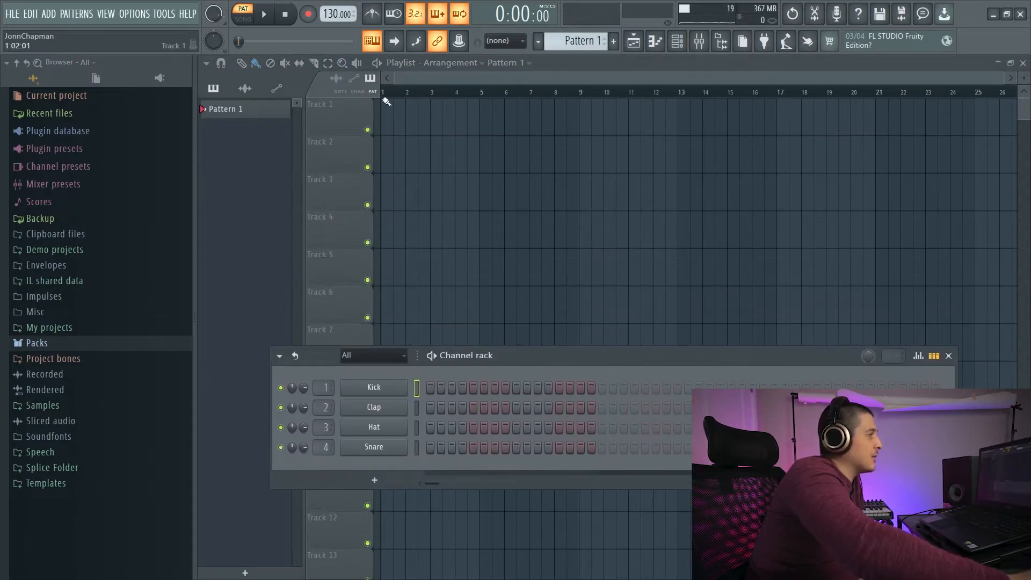
{"action": "left_click_drag", "start_coordinate": [617, 356], "coordinate": [594, 307]}
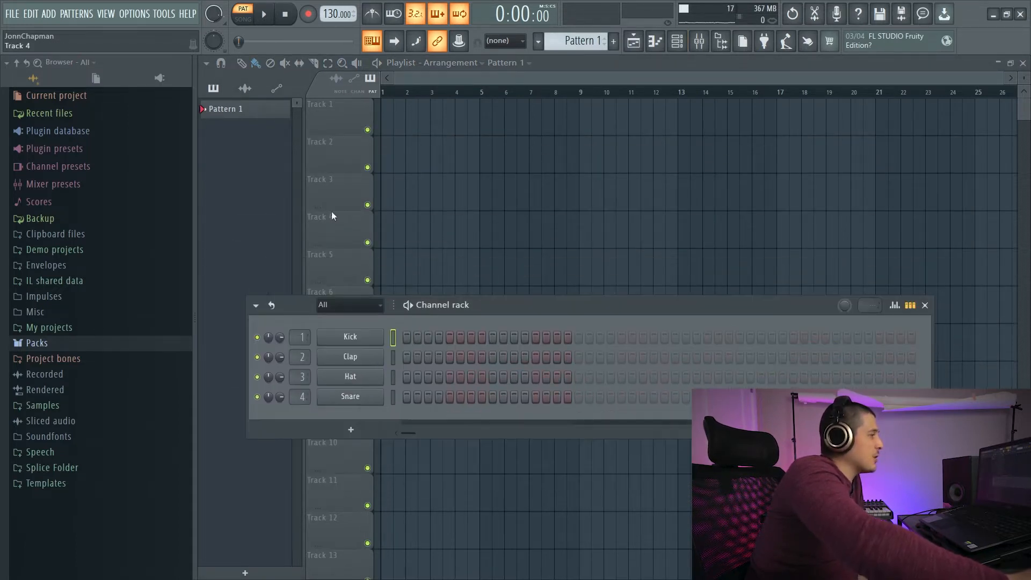
Step: Start and stop pattern playback, and try the song/pattern mode switch and playback again
{"action": "left_click", "coordinate": [260, 17]}
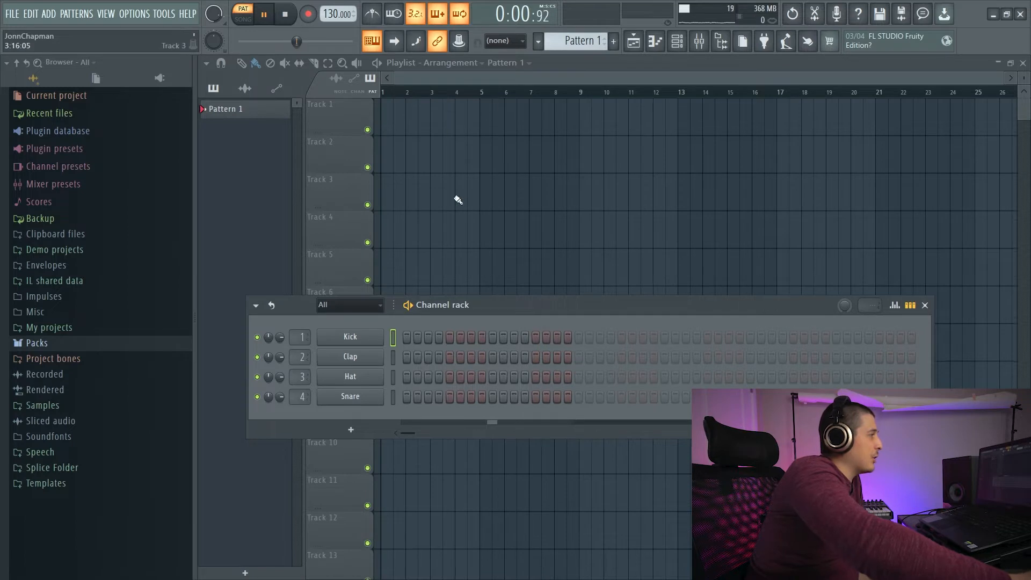
{"action": "key", "text": "space"}
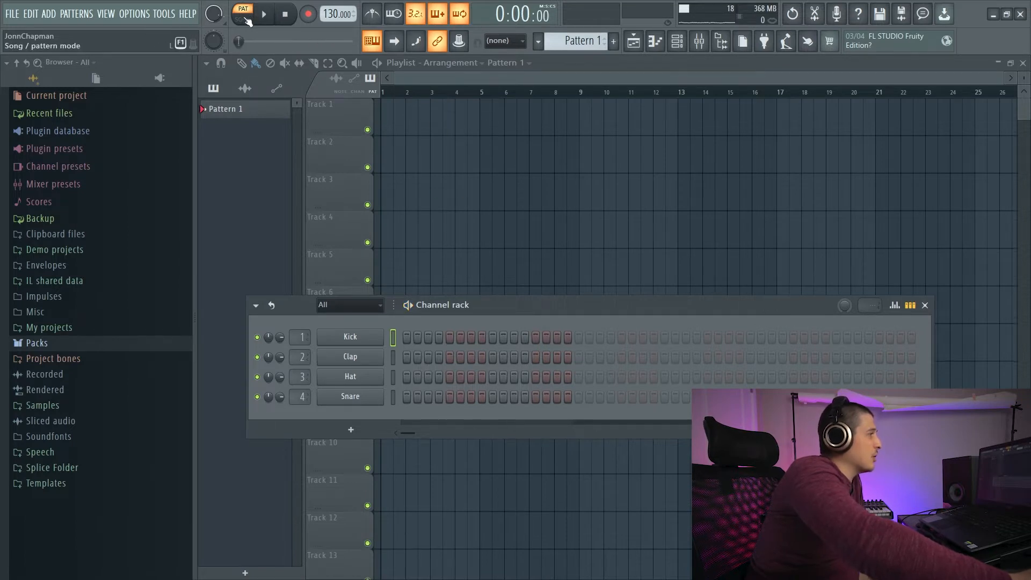
{"action": "left_click", "coordinate": [246, 19]}
{"action": "left_click", "coordinate": [263, 15]}
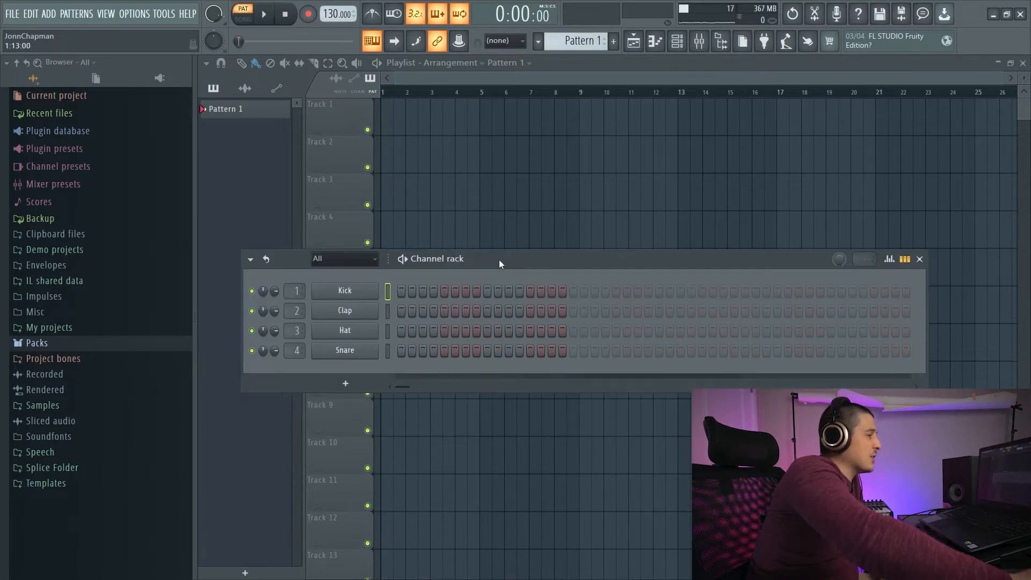
Step: Try placing Pattern 3 on track 1 and Pattern 1 on track 2, each extended to about seven bars, and delete both clips
{"action": "left_click_drag", "start_coordinate": [498, 259], "coordinate": [483, 289]}
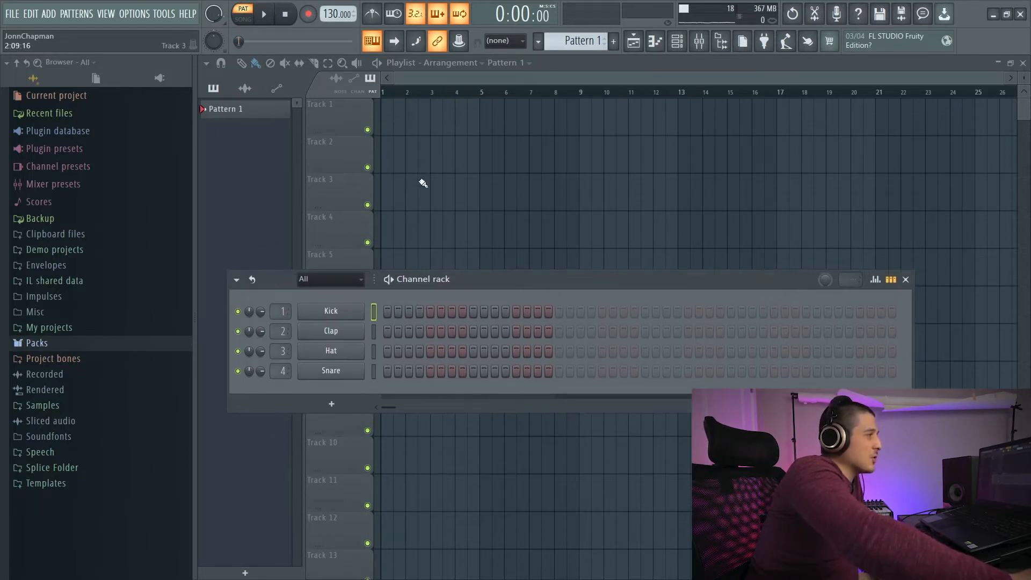
{"action": "left_click", "coordinate": [401, 197]}
{"action": "left_click_drag", "start_coordinate": [408, 195], "coordinate": [384, 155]}
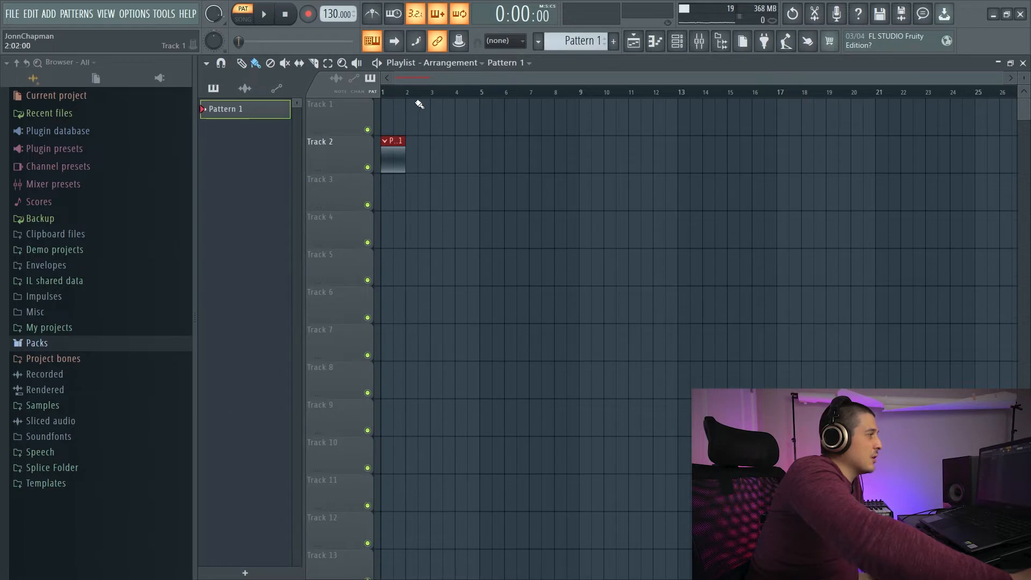
{"action": "scroll", "coordinate": [575, 42], "scroll_direction": "up", "scroll_amount": 2}
{"action": "left_click_drag", "start_coordinate": [392, 114], "coordinate": [562, 118]}
{"action": "left_click_drag", "start_coordinate": [406, 163], "coordinate": [558, 163]}
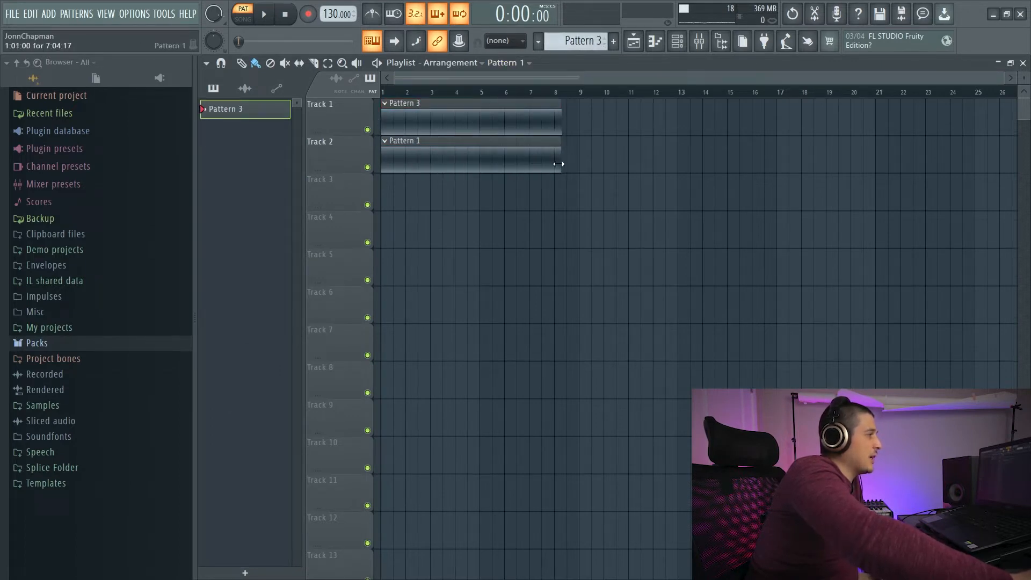
{"action": "right_click", "coordinate": [515, 153]}
{"action": "right_click", "coordinate": [491, 130]}
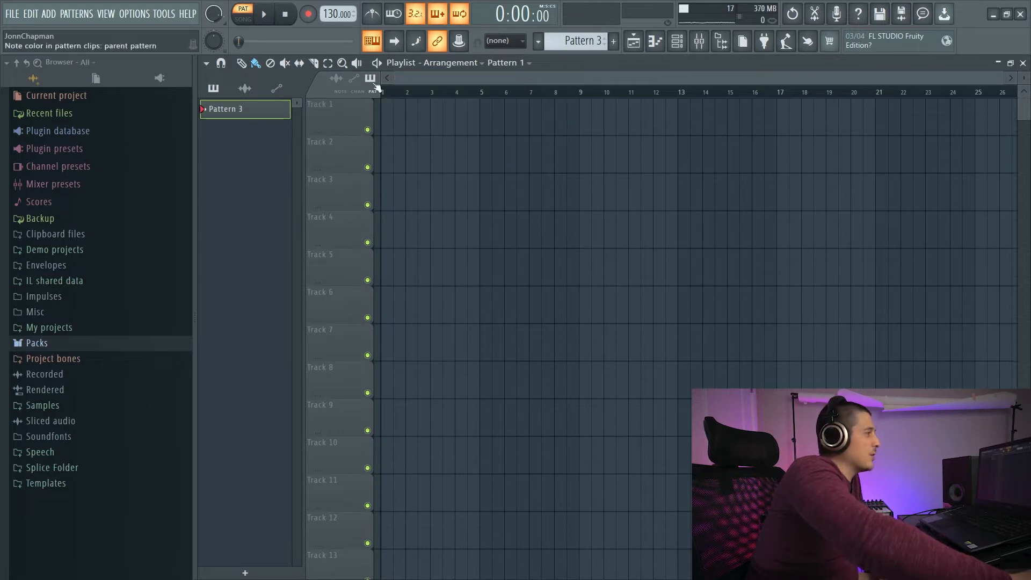
Step: Reopen the channel rack and place the DL Broken loop from the Loops pack at bar 1 of playlist track 1
{"action": "left_click", "coordinate": [684, 46]}
{"action": "left_click_drag", "start_coordinate": [540, 281], "coordinate": [523, 151]}
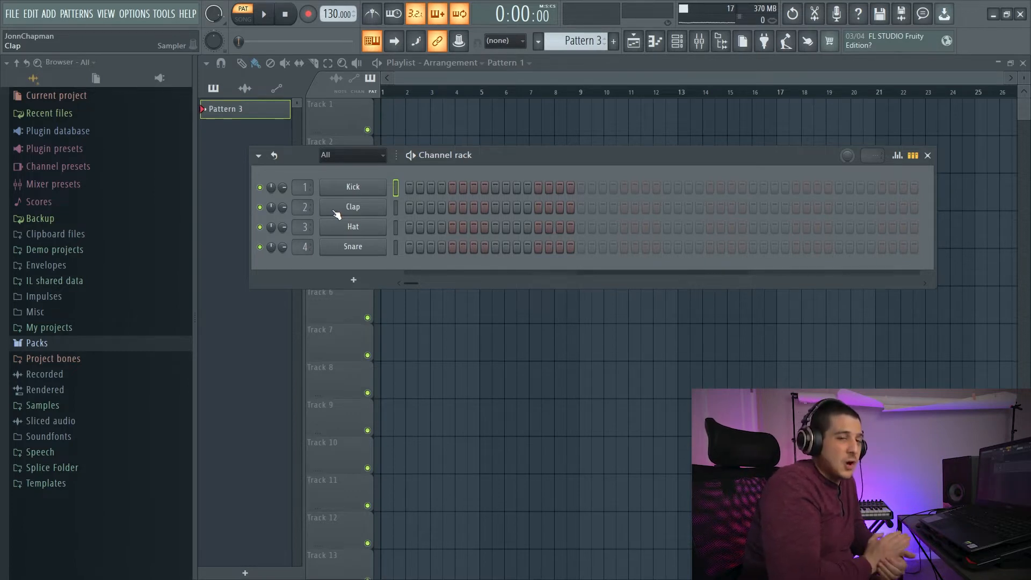
{"action": "left_click", "coordinate": [44, 345]}
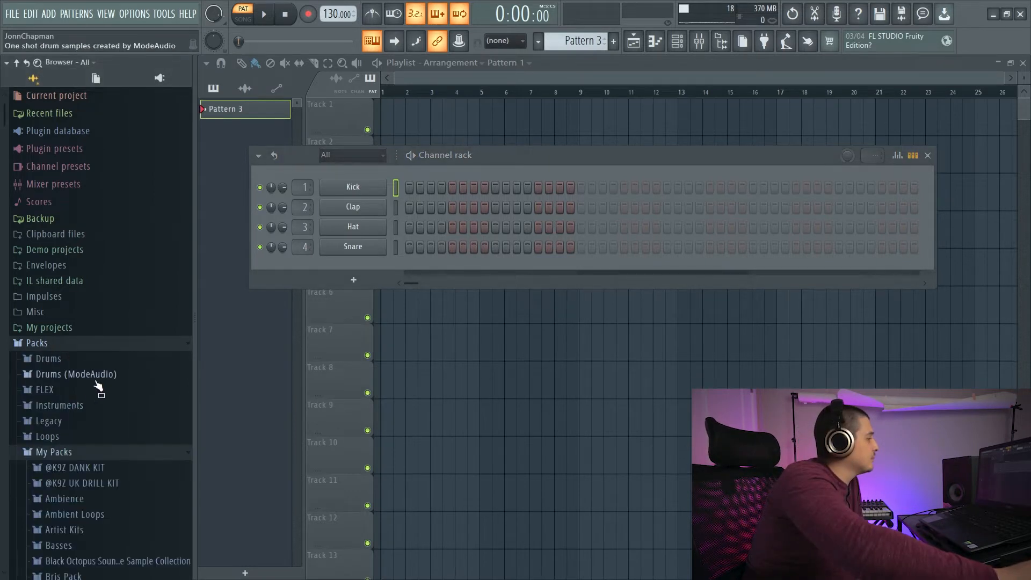
{"action": "left_click", "coordinate": [57, 437]}
{"action": "left_click_drag", "start_coordinate": [64, 466], "coordinate": [425, 116]}
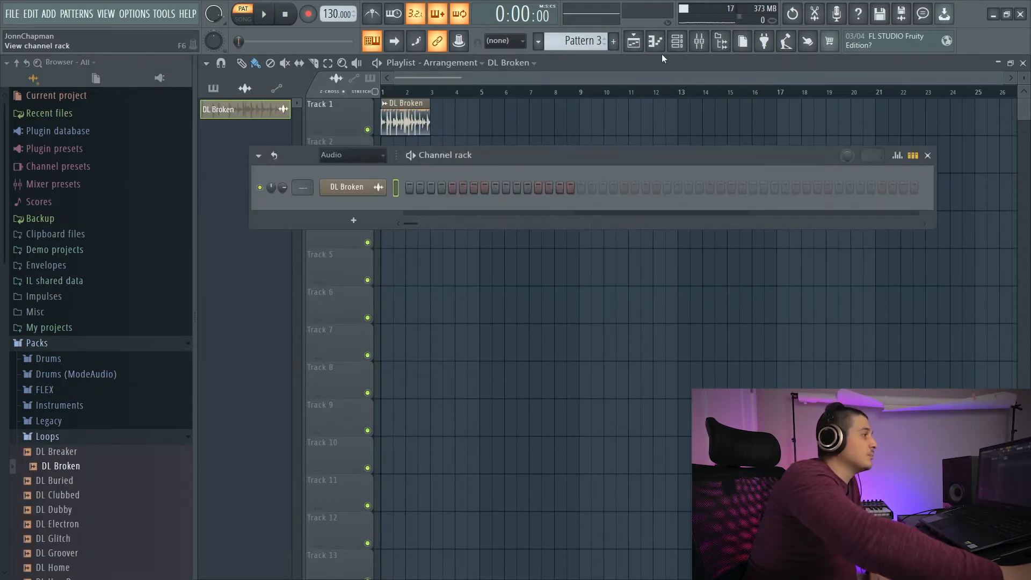
Step: Set the channel rack filter to show all channels
{"action": "left_click_drag", "start_coordinate": [496, 146], "coordinate": [434, 121]}
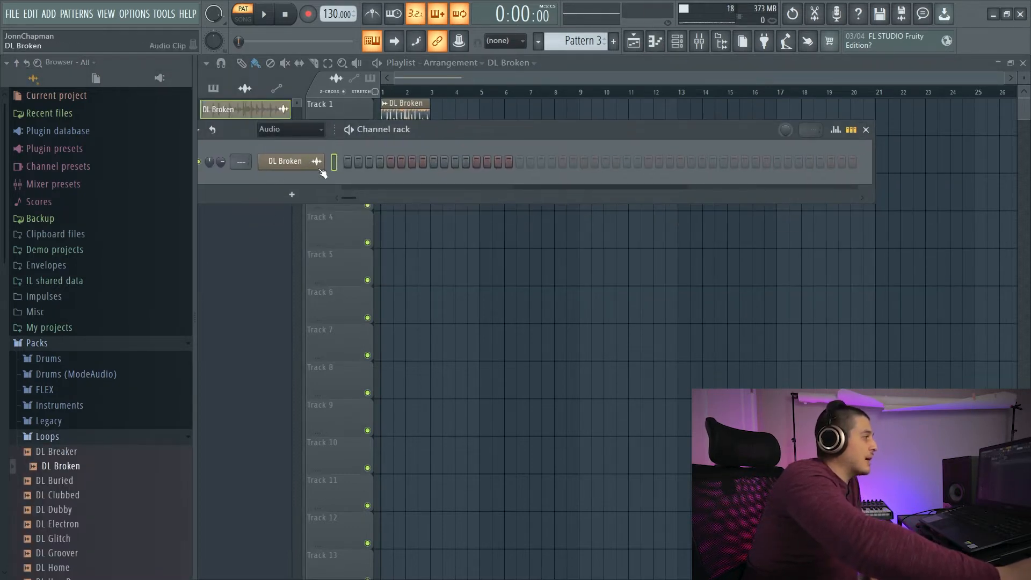
{"action": "left_click", "coordinate": [293, 130]}
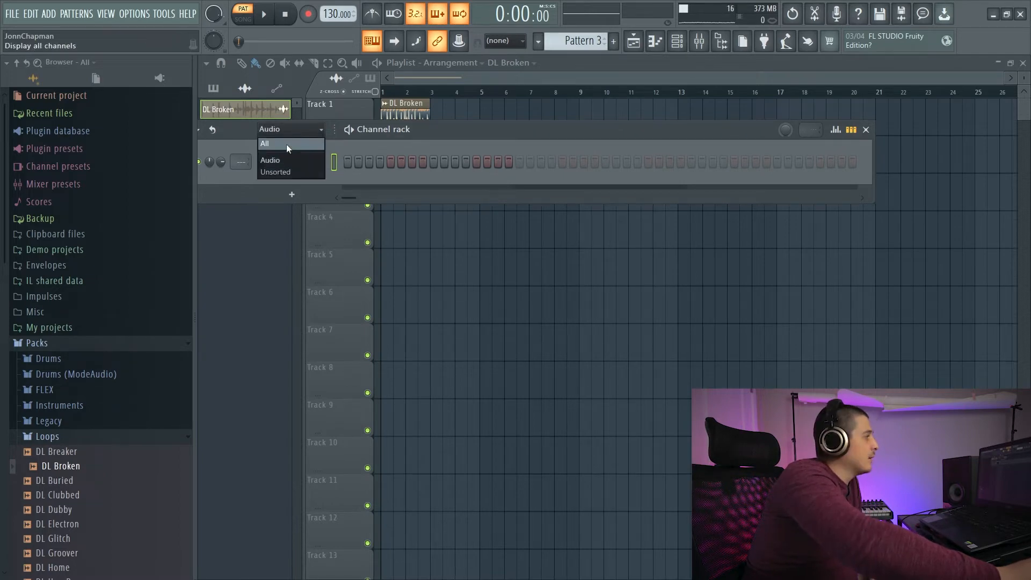
{"action": "left_click", "coordinate": [285, 144]}
Step: Inspect the Snare channel's sampler settings and waveform, and close them
{"action": "left_click", "coordinate": [298, 222]}
{"action": "left_click_drag", "start_coordinate": [299, 224], "coordinate": [502, 122]}
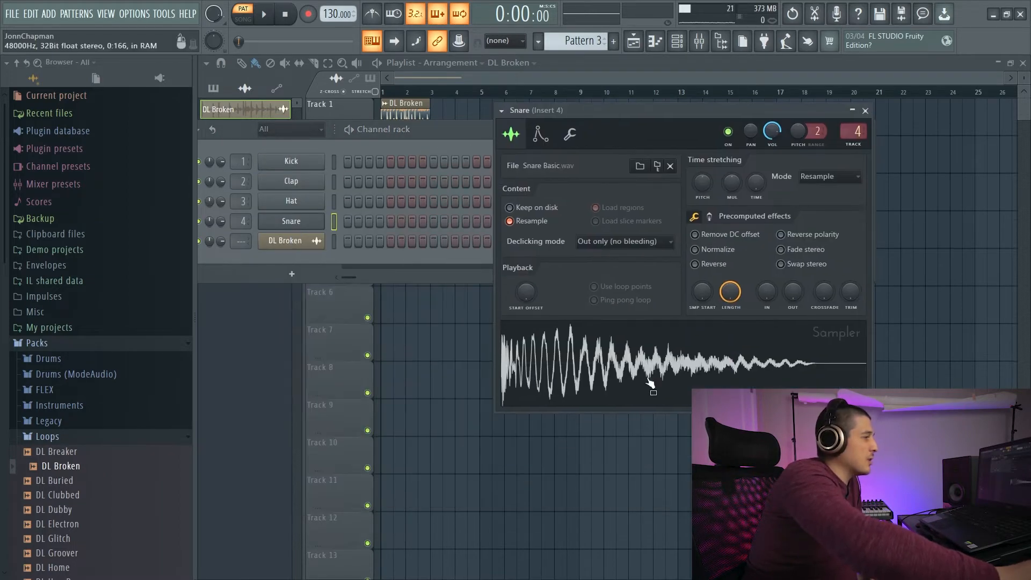
{"action": "left_click", "coordinate": [866, 111]}
Step: View the list of plugins available for a new channel, and filter the channel rack to Unsorted
{"action": "left_click_drag", "start_coordinate": [494, 132], "coordinate": [532, 162]}
{"action": "left_click", "coordinate": [340, 304]}
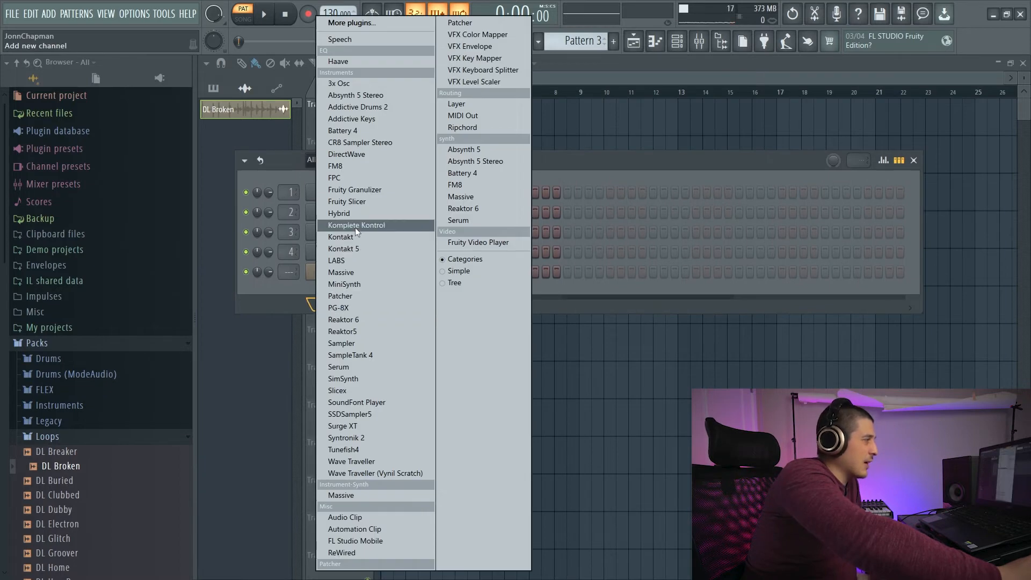
{"action": "left_click", "coordinate": [346, 166]}
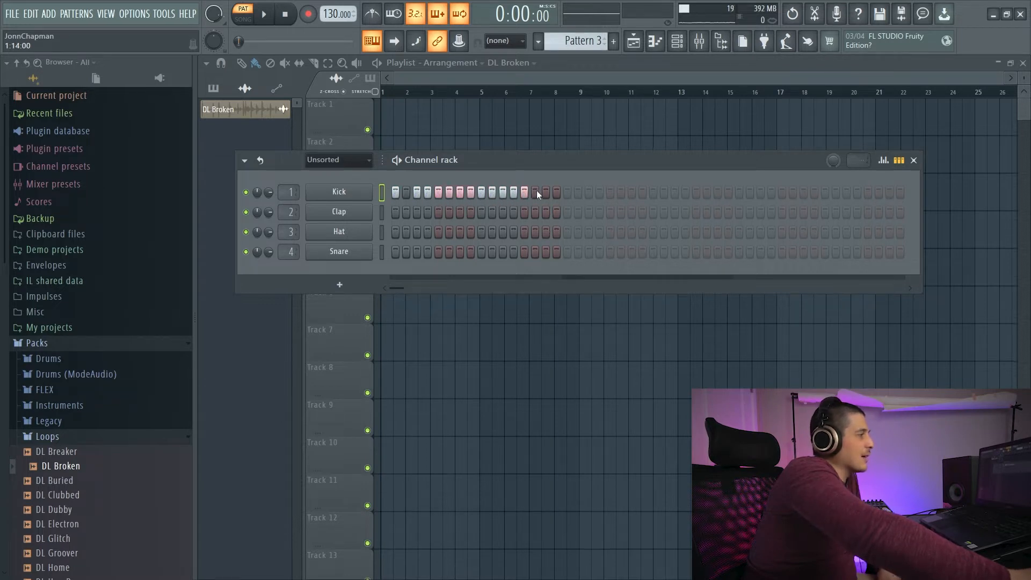
Step: Clear the Kick steps, and try a DL Broken clip just before bar 2 on track 1, deleting it again
{"action": "left_click_drag", "start_coordinate": [535, 191], "coordinate": [397, 194]}
{"action": "left_click", "coordinate": [403, 120]}
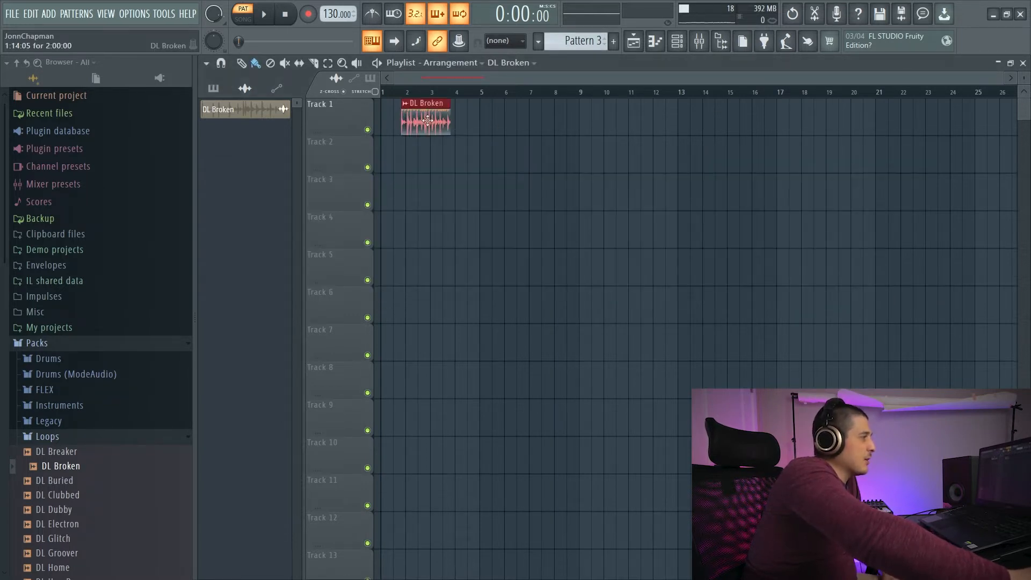
{"action": "right_click", "coordinate": [416, 122]}
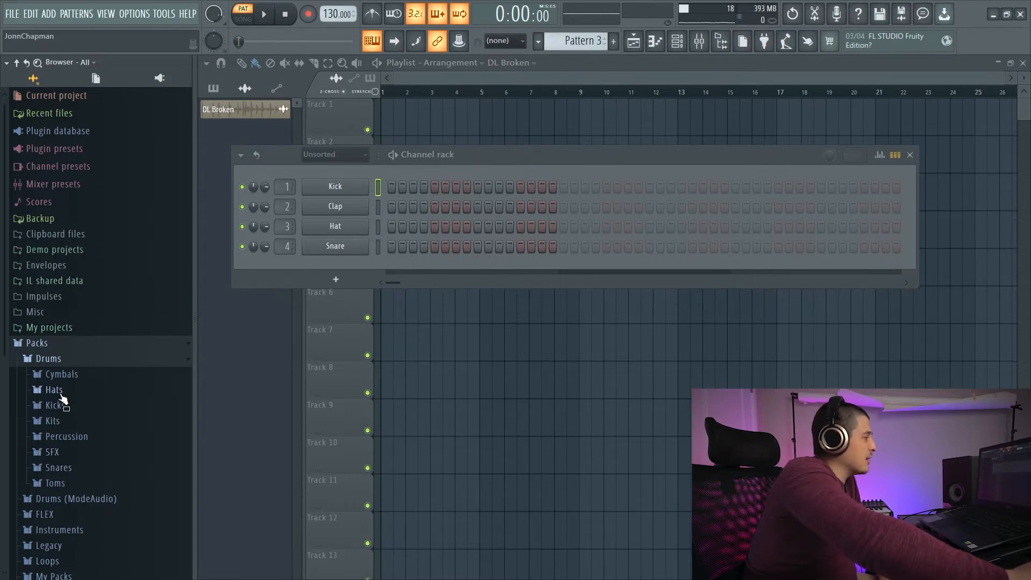
Step: Add the Strat Pos B guitar from the Instruments pack as a new channel in the channel rack
{"action": "left_click", "coordinate": [60, 359]}
{"action": "left_click", "coordinate": [80, 405]}
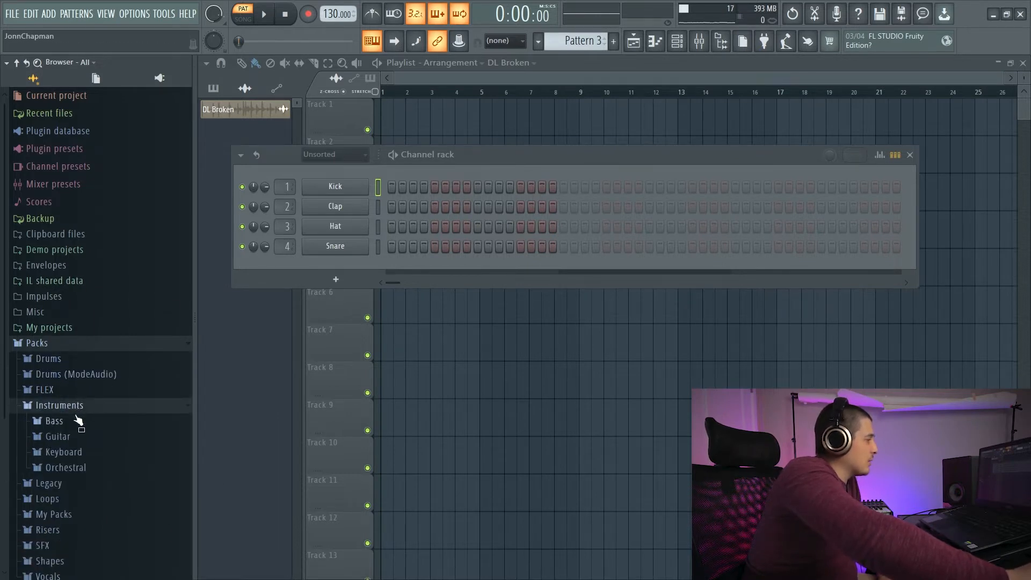
{"action": "left_click", "coordinate": [110, 434]}
{"action": "scroll", "coordinate": [81, 438], "scroll_direction": "down", "scroll_amount": 5}
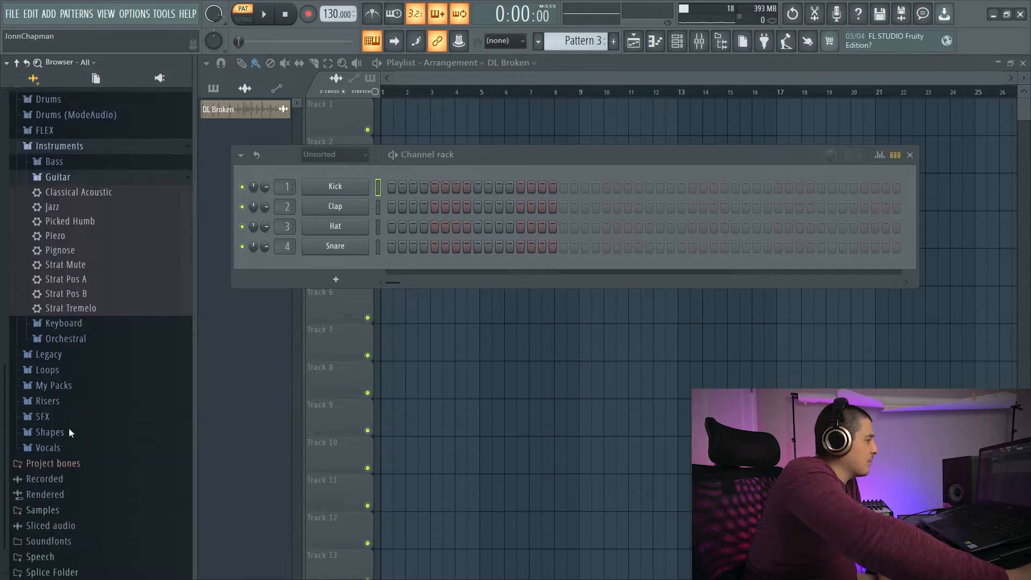
{"action": "left_click_drag", "start_coordinate": [63, 292], "coordinate": [321, 260]}
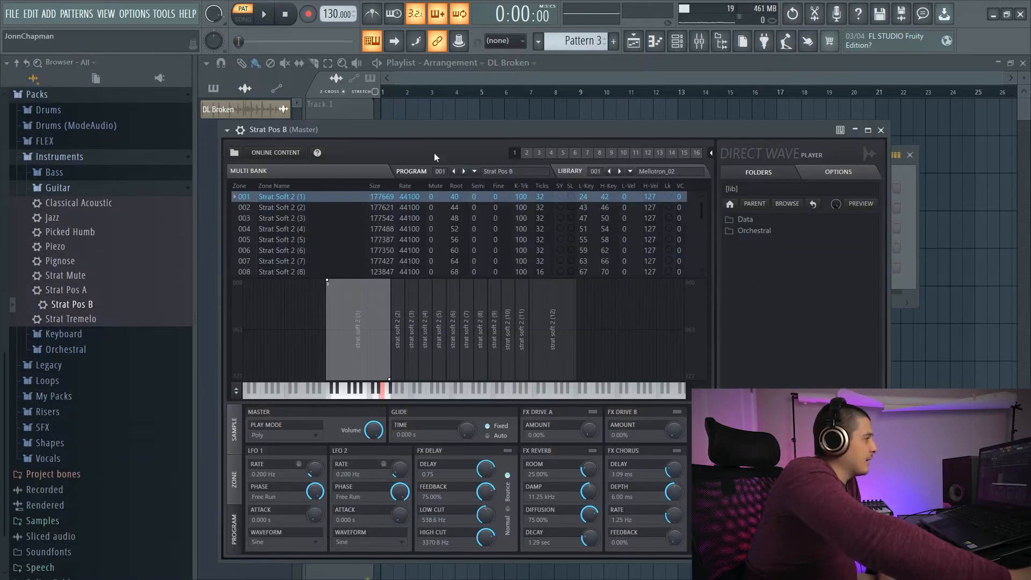
{"action": "mouse_move", "coordinate": [434, 153]}
{"action": "left_mouse_down"}
{"action": "mouse_move", "coordinate": [524, 190]}
{"action": "mouse_move", "coordinate": [439, 172]}
{"action": "left_mouse_up"}
Step: Close the Strat Pos B instrument and add the 909 CH 1 hat from the Drums pack as a new channel
{"action": "left_click", "coordinate": [70, 190]}
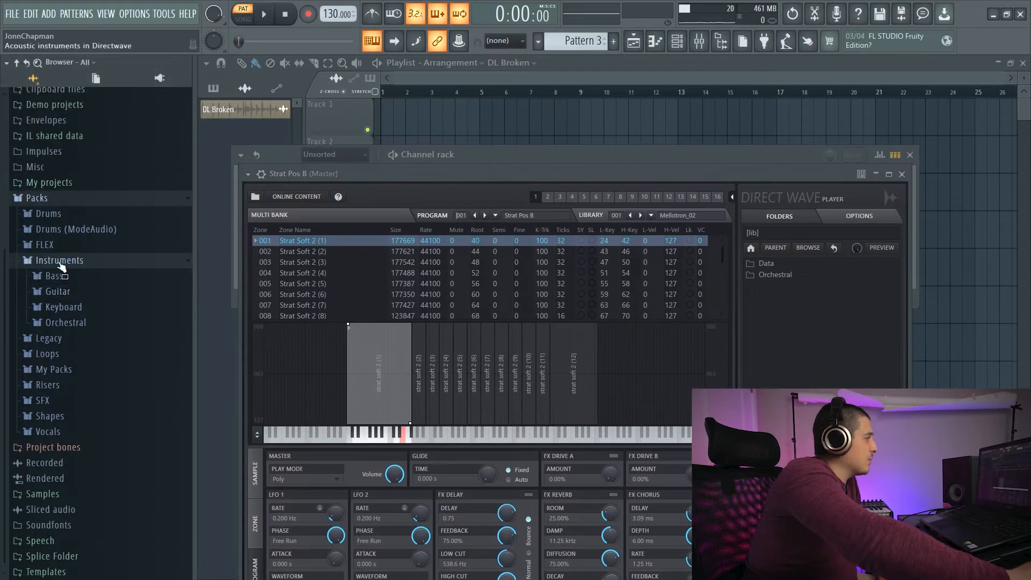
{"action": "left_click", "coordinate": [59, 261]}
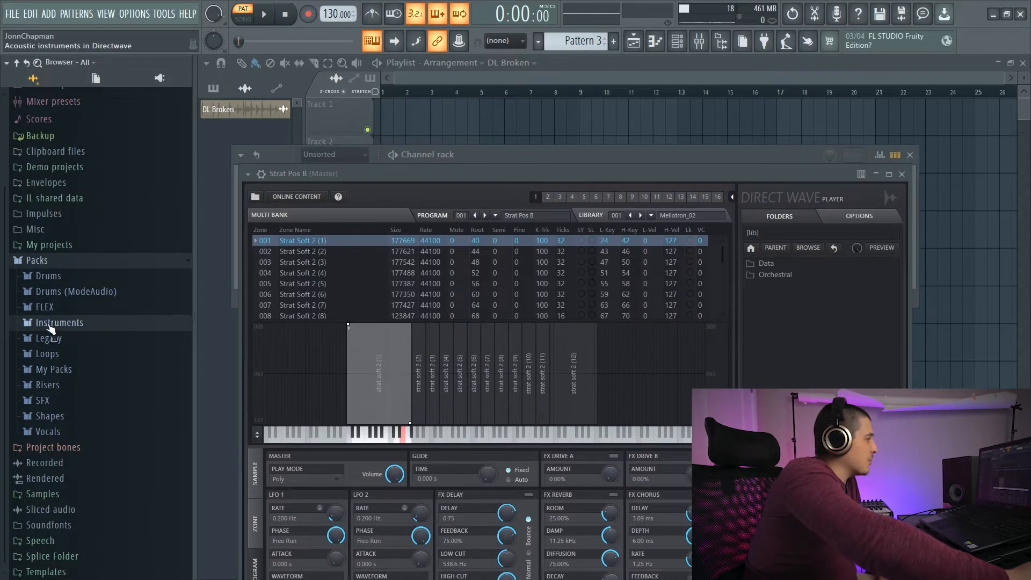
{"action": "left_click", "coordinate": [51, 279]}
{"action": "left_click", "coordinate": [54, 307]}
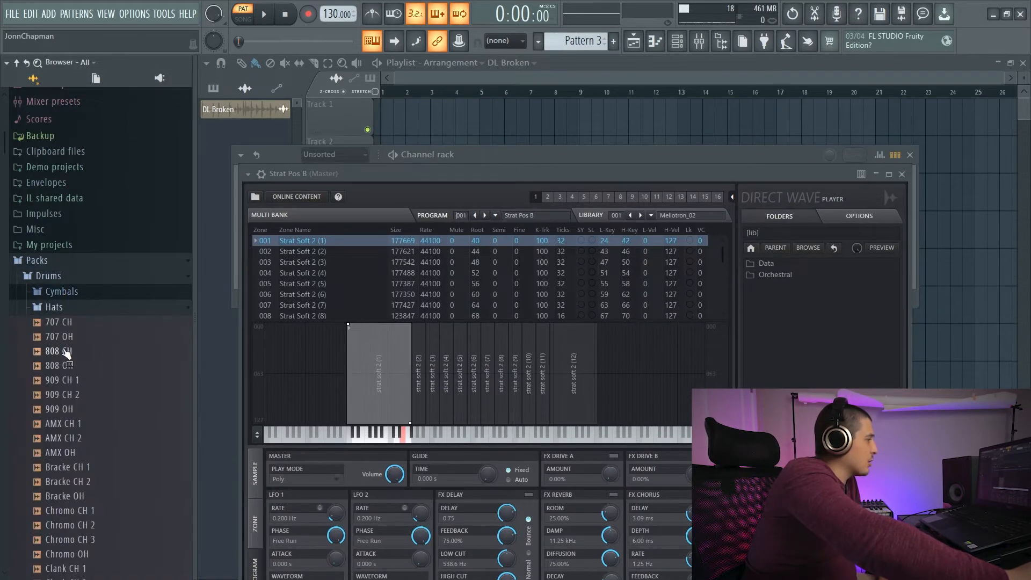
{"action": "key", "text": "Escape"}
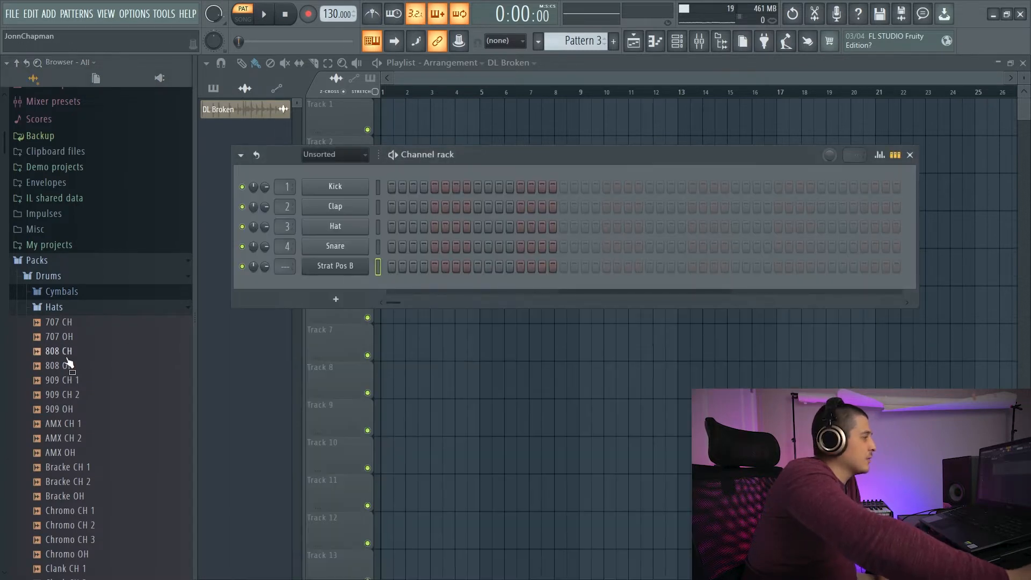
{"action": "left_click_drag", "start_coordinate": [65, 380], "coordinate": [327, 282]}
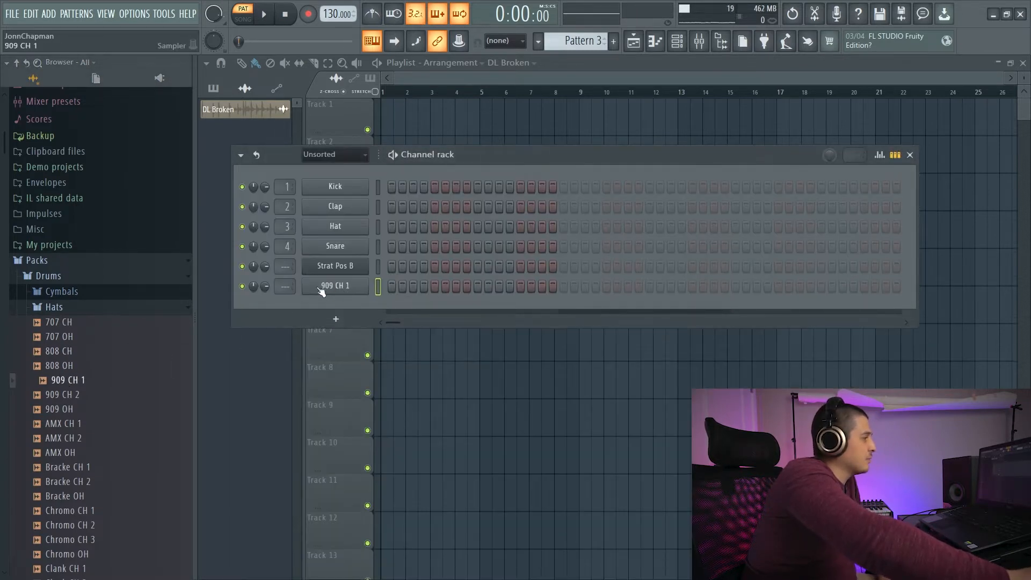
Step: Inspect the sampler settings of the 909 CH 1 and Clap channels
{"action": "left_click", "coordinate": [323, 290]}
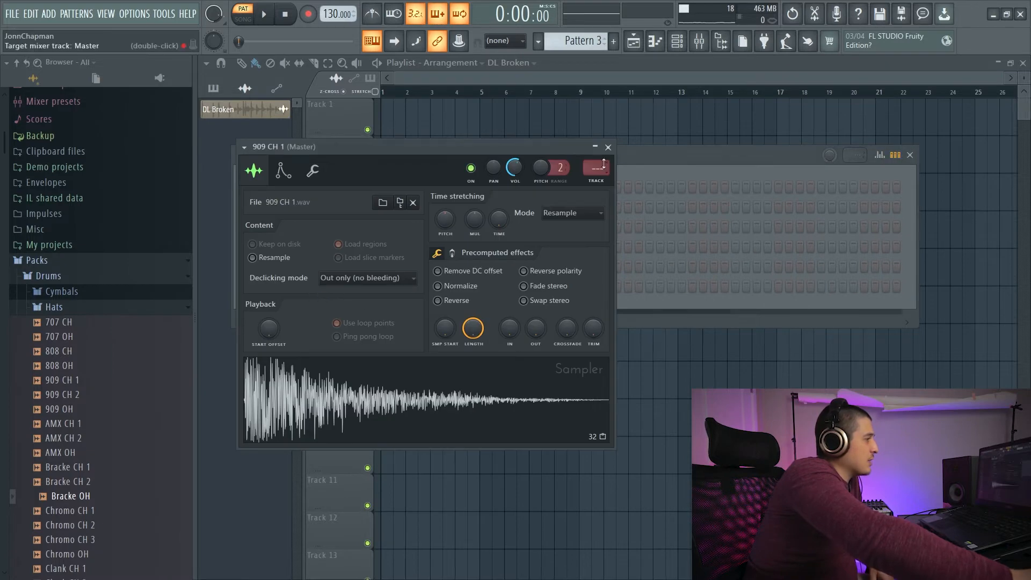
{"action": "left_click", "coordinate": [608, 147]}
{"action": "left_click", "coordinate": [349, 207]}
{"action": "left_click", "coordinate": [628, 178]}
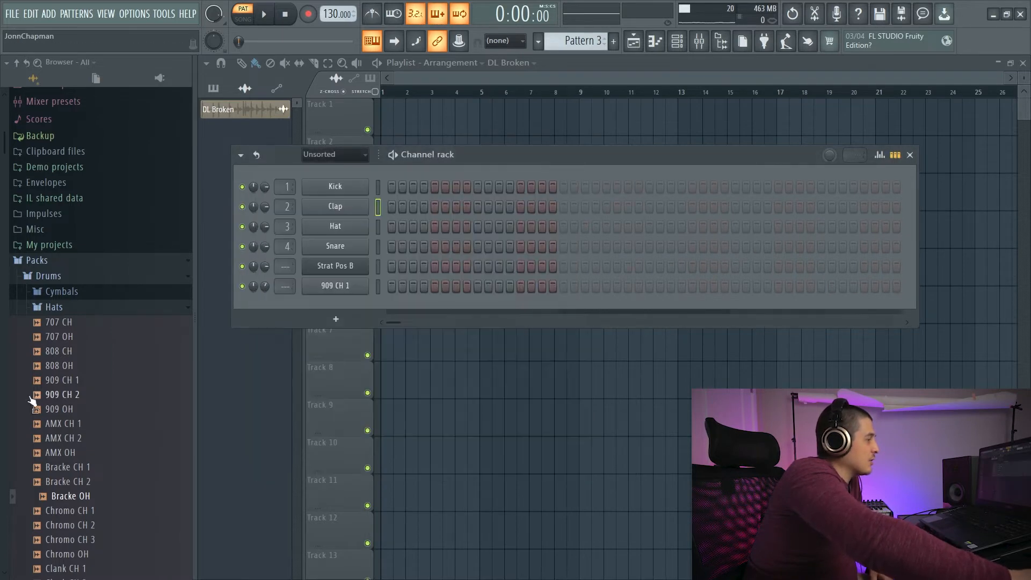
Step: Replace the 909 CH 1 channel's sample with Bracke OH, check its sampler settings, and collapse the Hats folder
{"action": "left_click_drag", "start_coordinate": [70, 496], "coordinate": [339, 286]}
{"action": "left_click", "coordinate": [339, 287]}
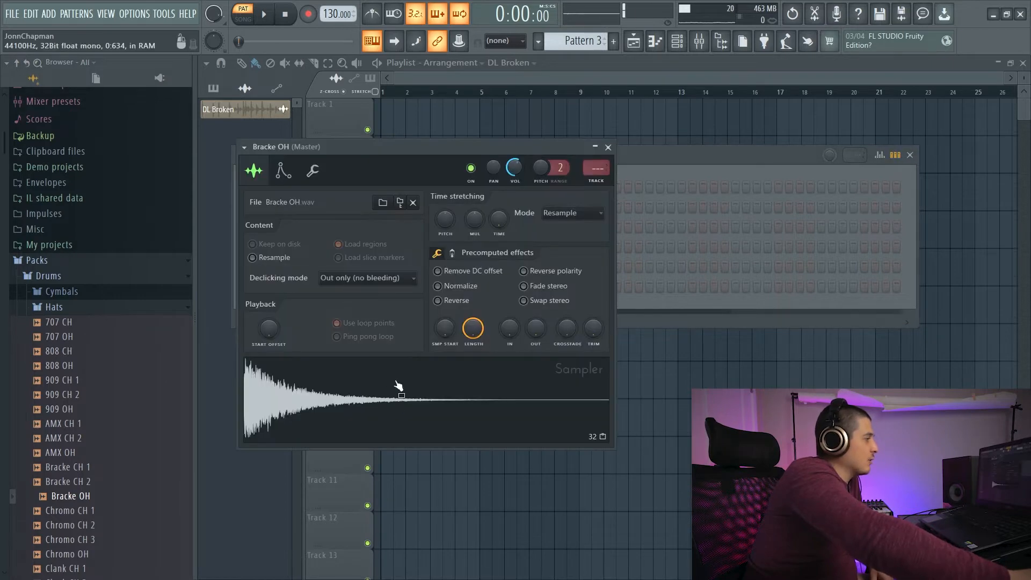
{"action": "left_click", "coordinate": [608, 147]}
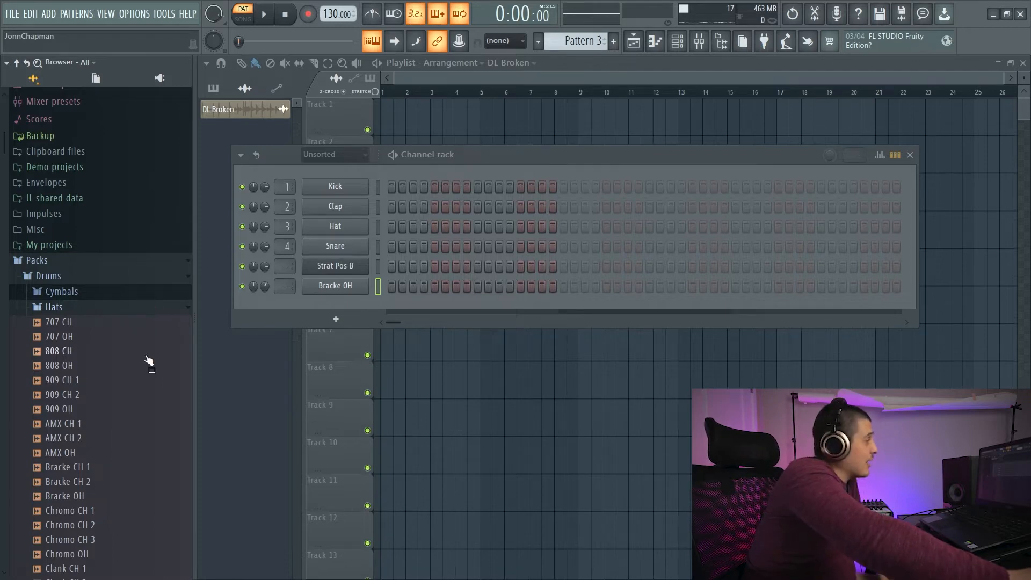
{"action": "left_click", "coordinate": [106, 310]}
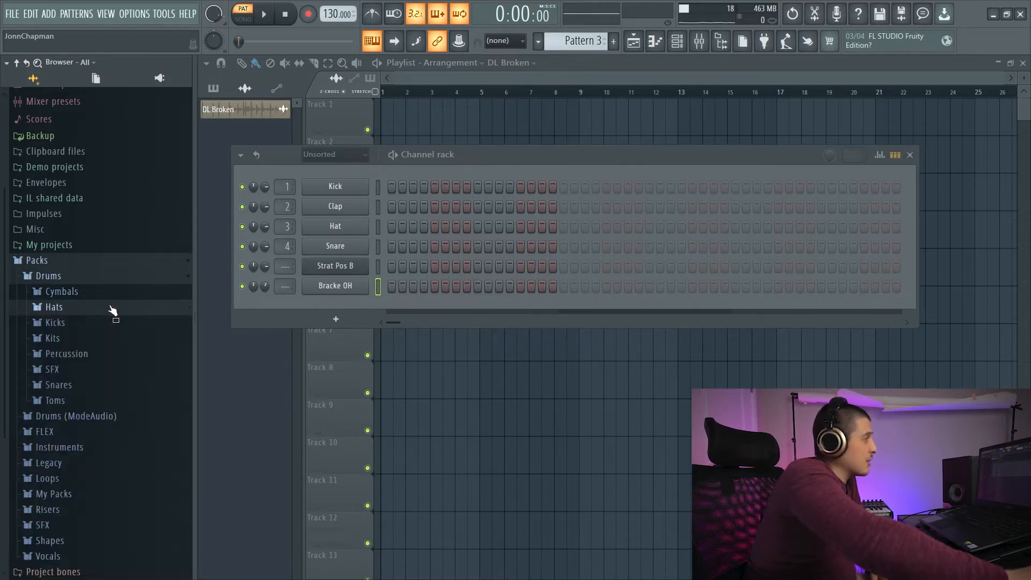
Step: Open the folder picker for the empty third row of the browser extra search folders in the file settings and cancel it
{"action": "left_click", "coordinate": [145, 14]}
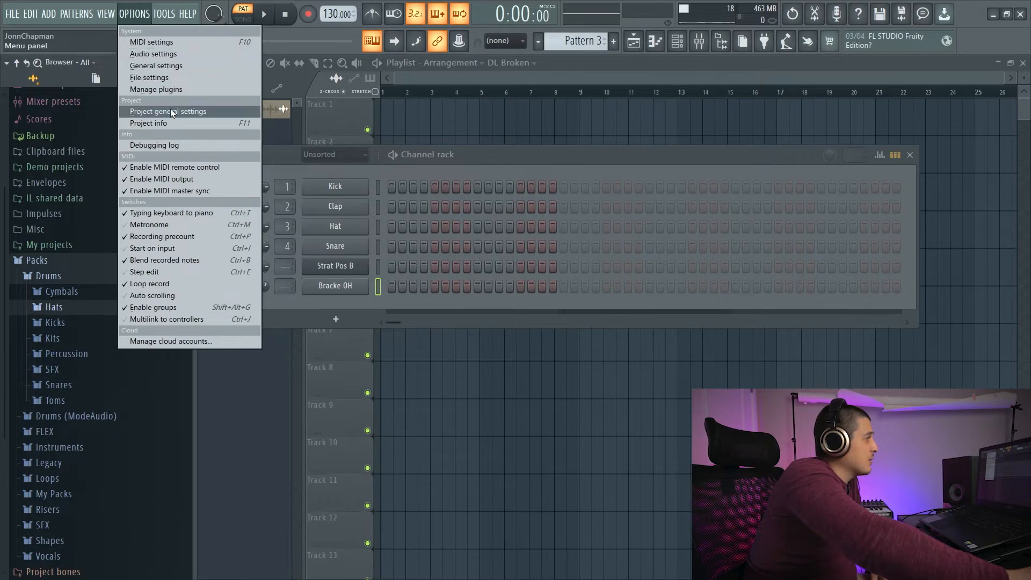
{"action": "left_click", "coordinate": [150, 77]}
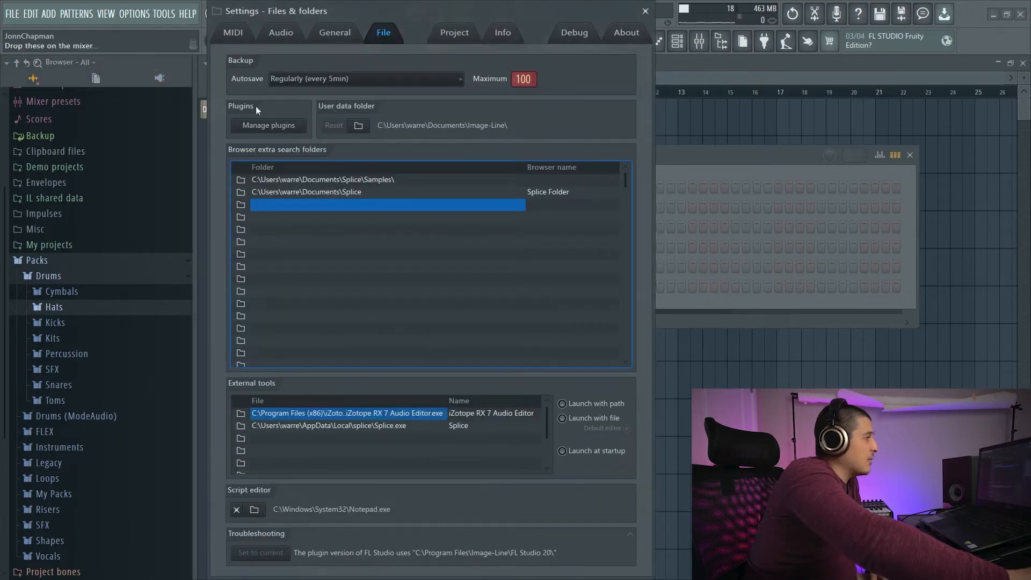
{"action": "left_click", "coordinate": [240, 205]}
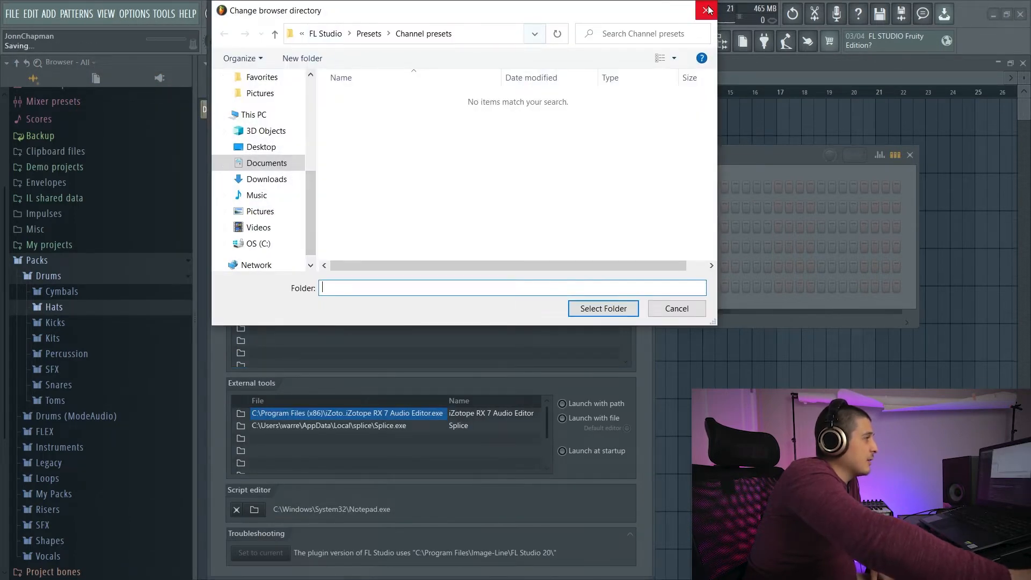
{"action": "key", "text": "Escape"}
Step: Collapse the Drums pack and look through the sample packs in the Splice Folder's Samples > packs folder
{"action": "scroll", "coordinate": [192, 299], "scroll_direction": "up", "scroll_amount": 1}
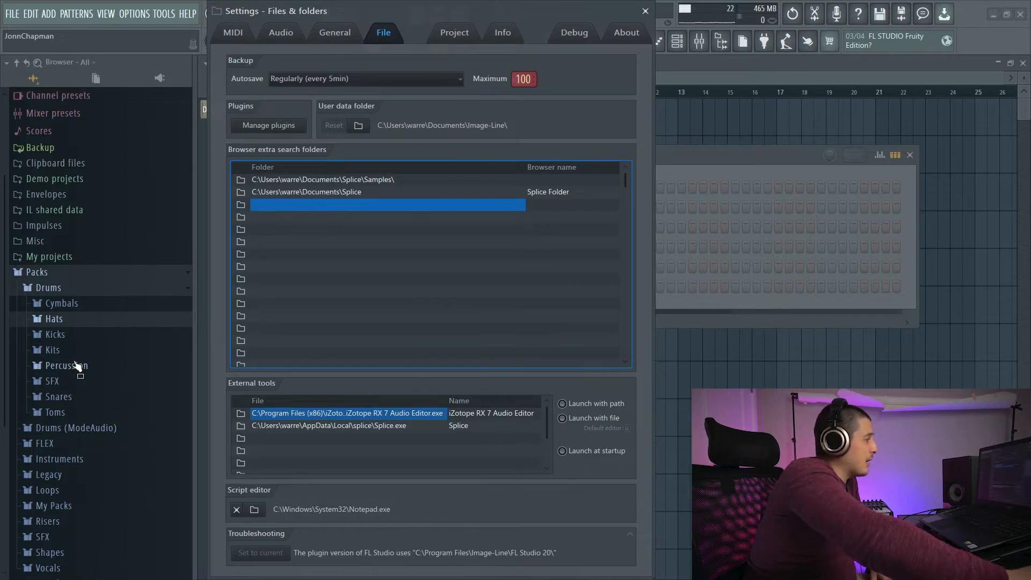
{"action": "left_click", "coordinate": [161, 291]}
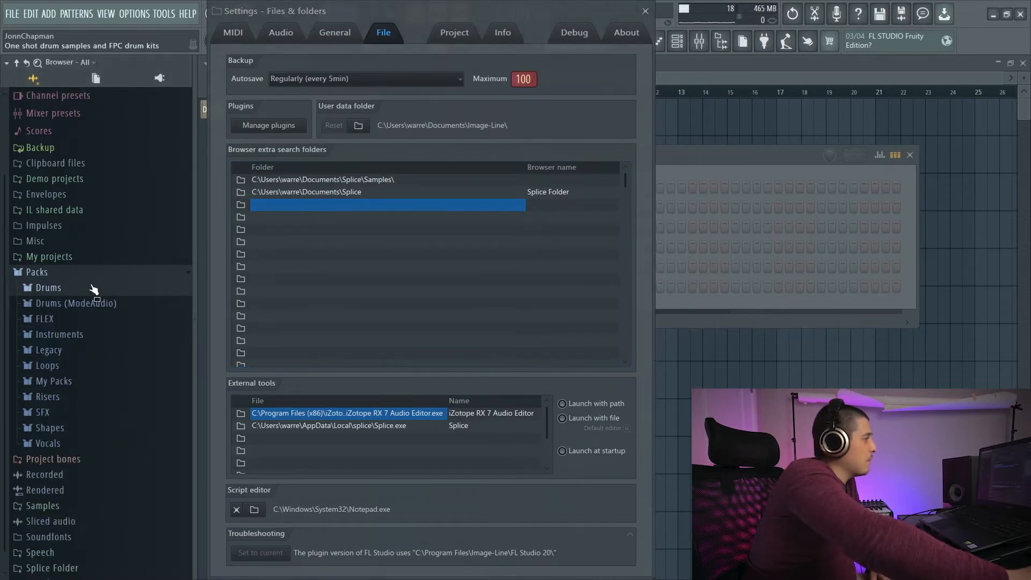
{"action": "scroll", "coordinate": [90, 316], "scroll_direction": "down", "scroll_amount": 1}
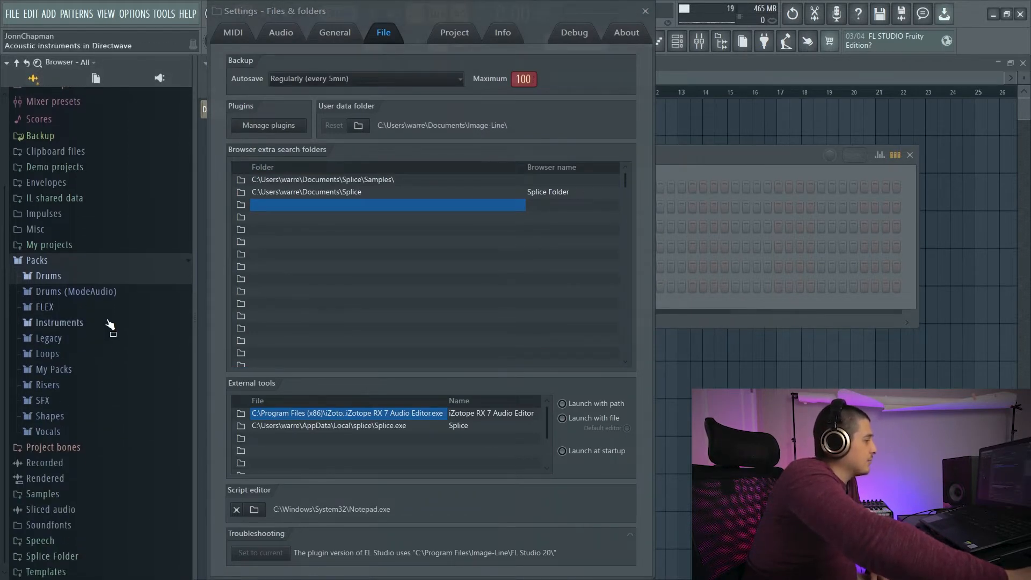
{"action": "left_click", "coordinate": [55, 554]}
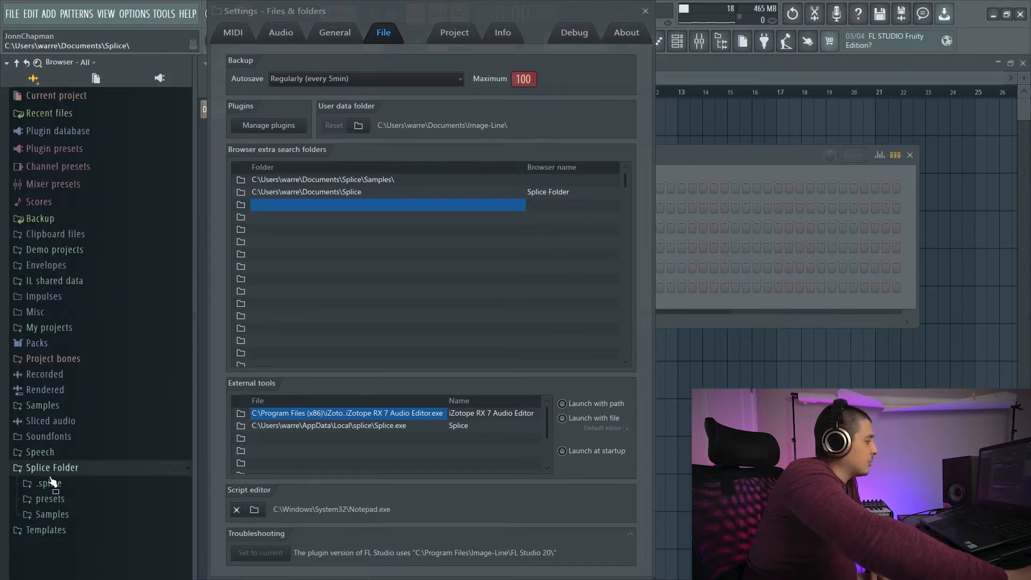
{"action": "left_click", "coordinate": [53, 514]}
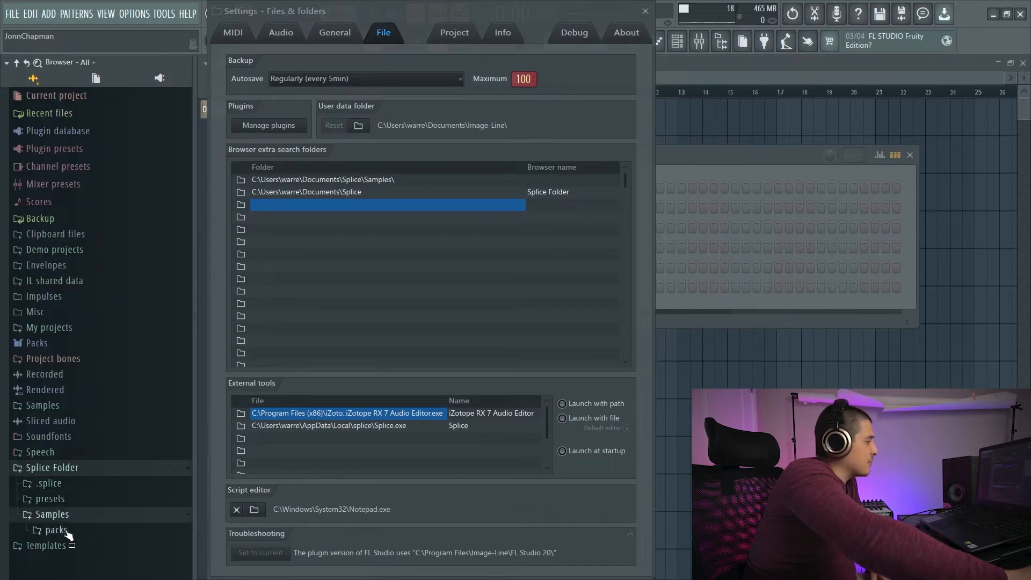
{"action": "left_click", "coordinate": [56, 531]}
{"action": "scroll", "coordinate": [72, 379], "scroll_direction": "down", "scroll_amount": 10}
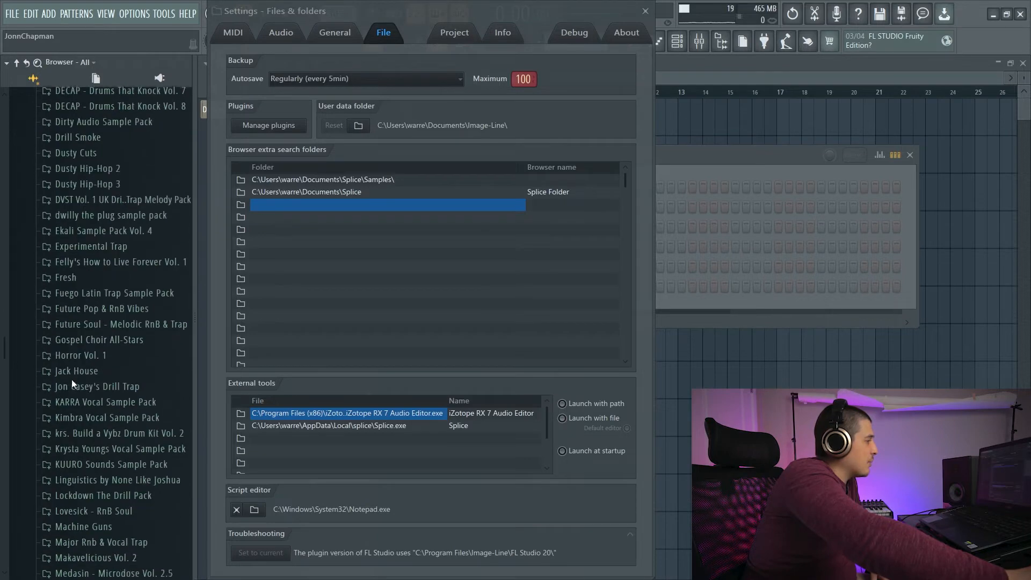
{"action": "scroll", "coordinate": [72, 379], "scroll_direction": "down", "scroll_amount": 10}
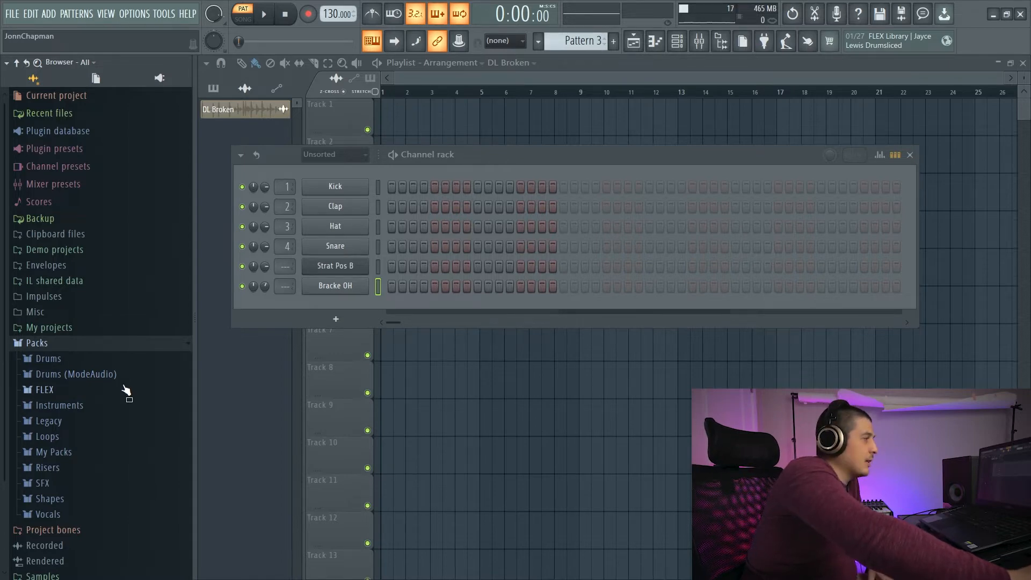
Step: Examine the lists of plugins available for adding a new channel and close them without choosing one
{"action": "left_click", "coordinate": [339, 320]}
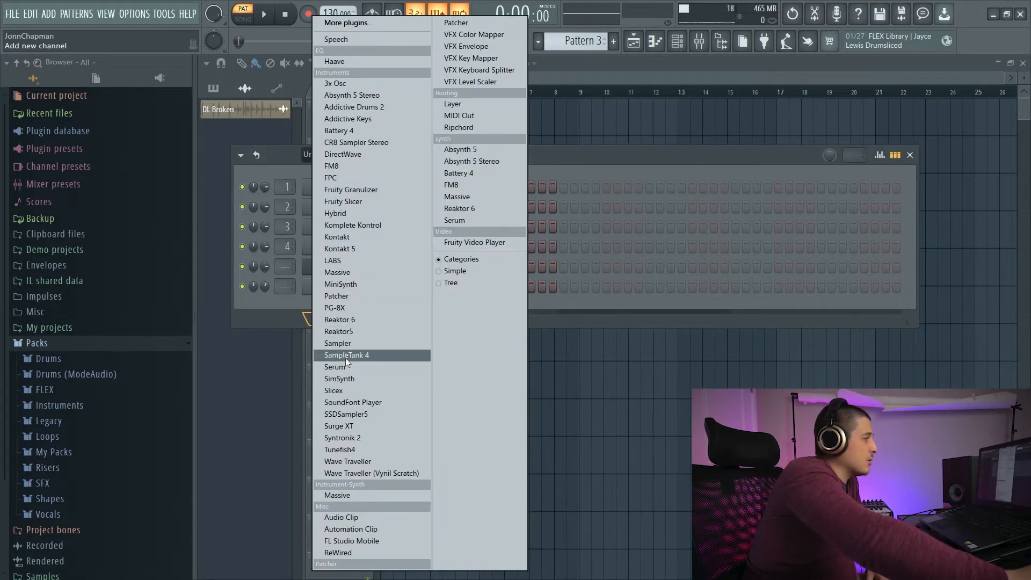
{"action": "left_click", "coordinate": [277, 313]}
{"action": "left_click", "coordinate": [50, 14]}
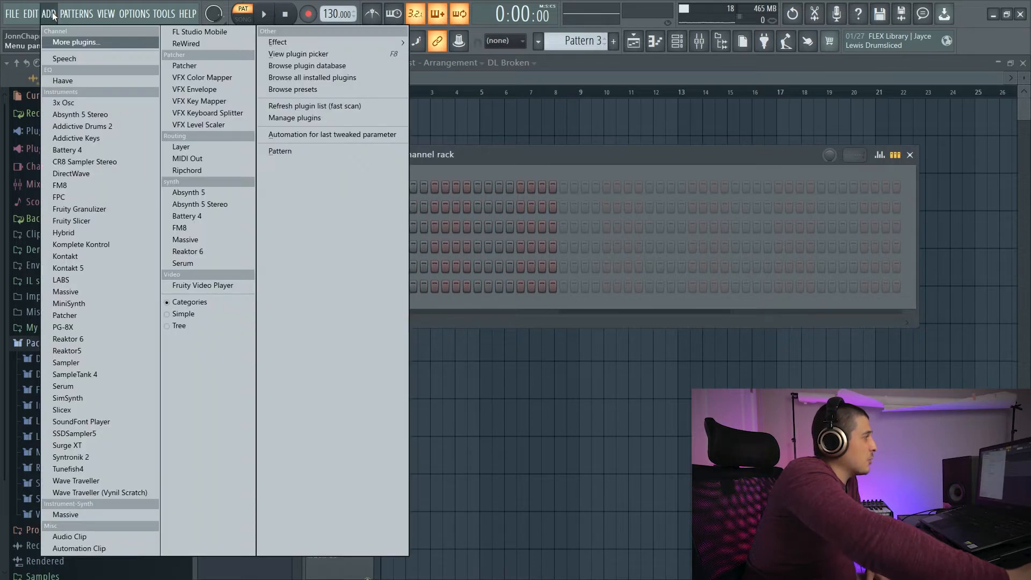
{"action": "left_click", "coordinate": [475, 160]}
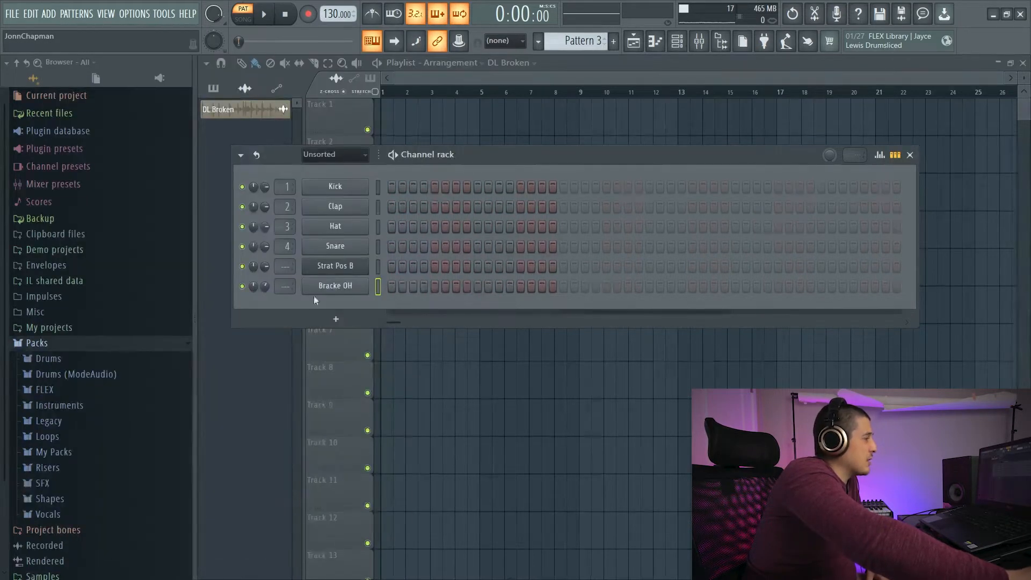
Step: Add a MiniSynth channel to the channel rack and close its plugin window
{"action": "left_click", "coordinate": [338, 320]}
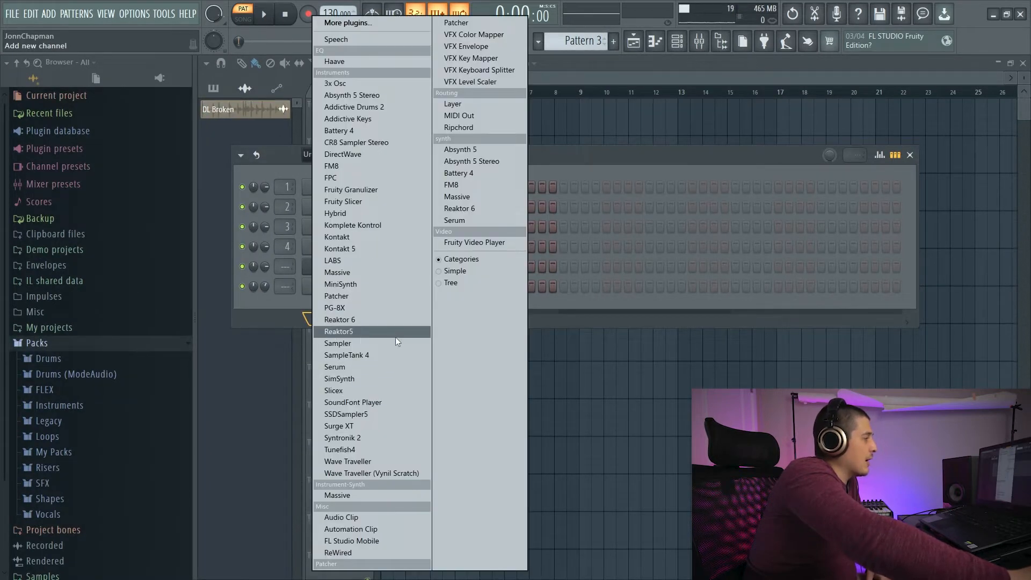
{"action": "left_click", "coordinate": [349, 285]}
{"action": "left_click_drag", "start_coordinate": [383, 180], "coordinate": [722, 256]}
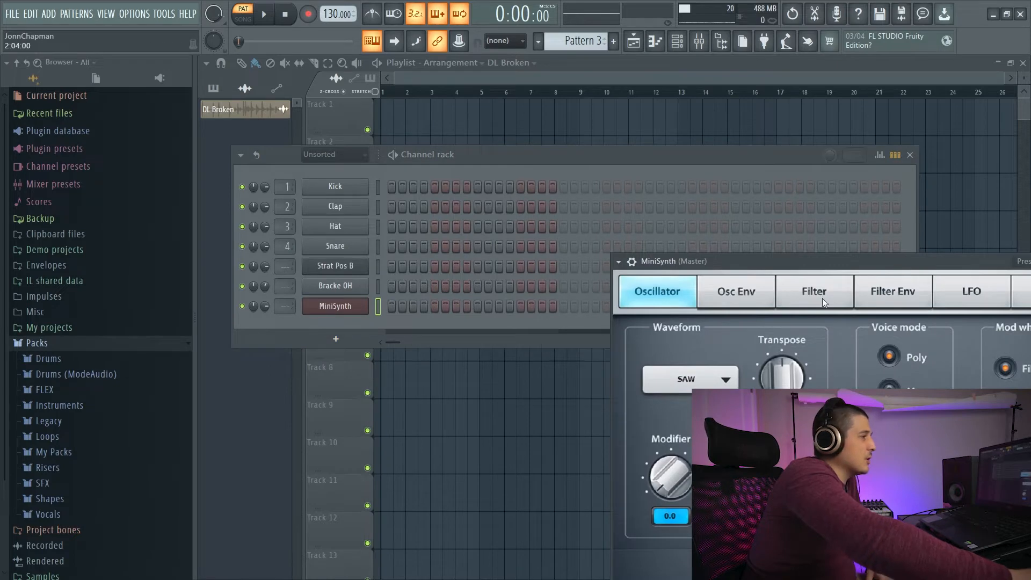
{"action": "left_click", "coordinate": [887, 266]}
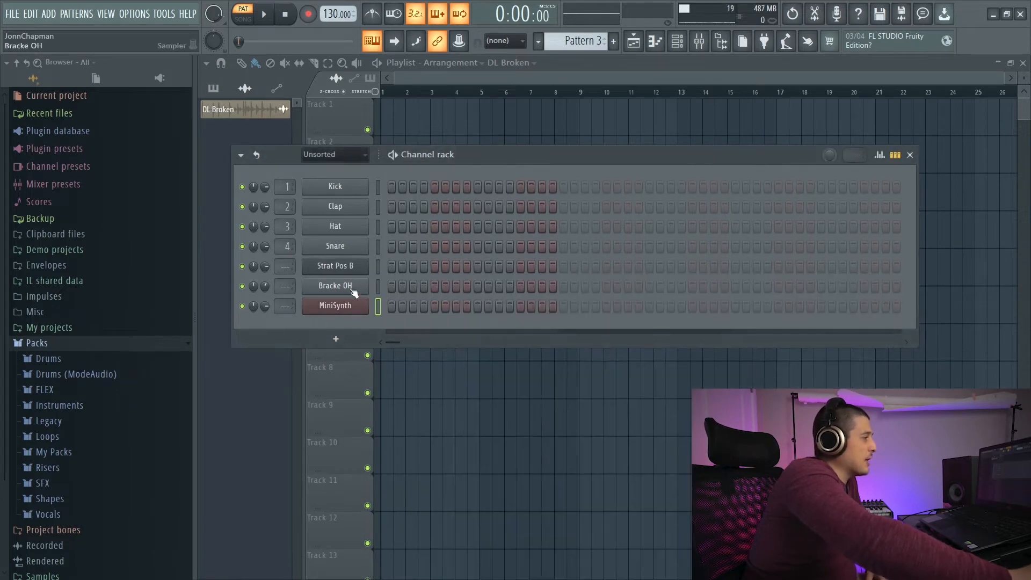
Step: Examine the plugins offered as a replacement for the MiniSynth channel and leave without replacing it
{"action": "right_click", "coordinate": [340, 309]}
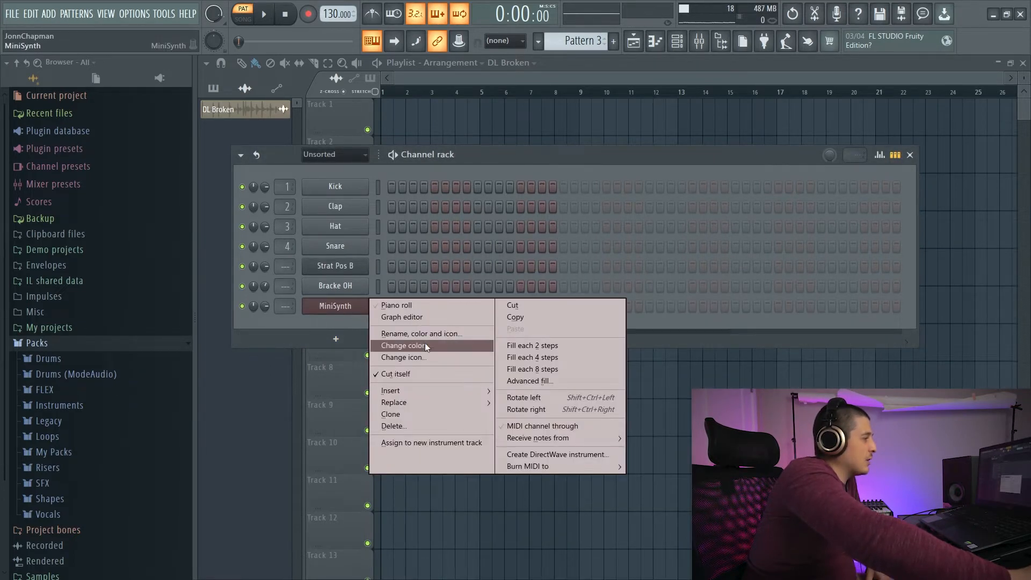
{"action": "mouse_move", "coordinate": [414, 402]}
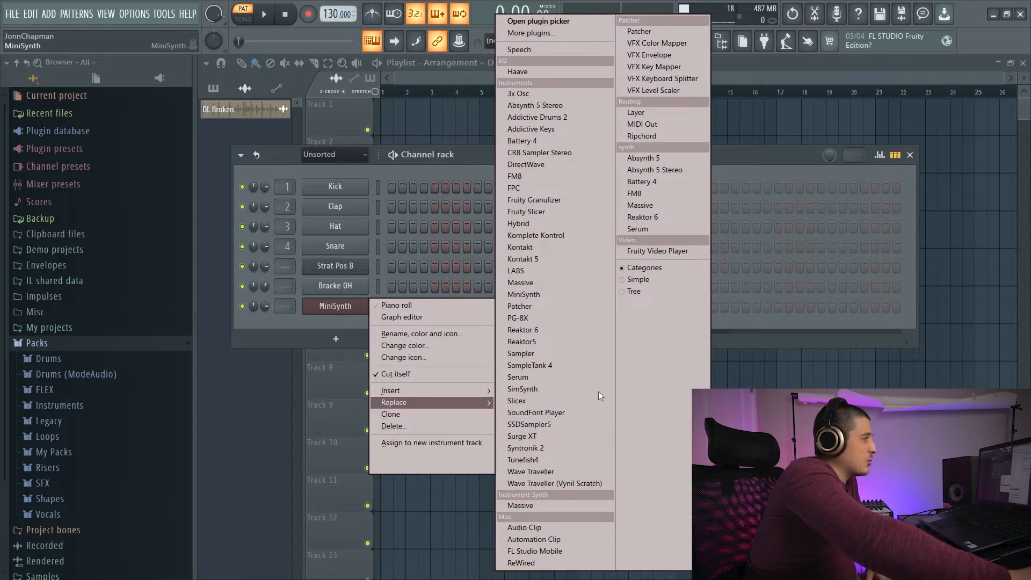
{"action": "left_click", "coordinate": [339, 256]}
Step: Open the Plugin Manager from the full generator plugin list, examine its plugin search paths, and close it
{"action": "left_click", "coordinate": [48, 15]}
{"action": "mouse_move", "coordinate": [31, 14]}
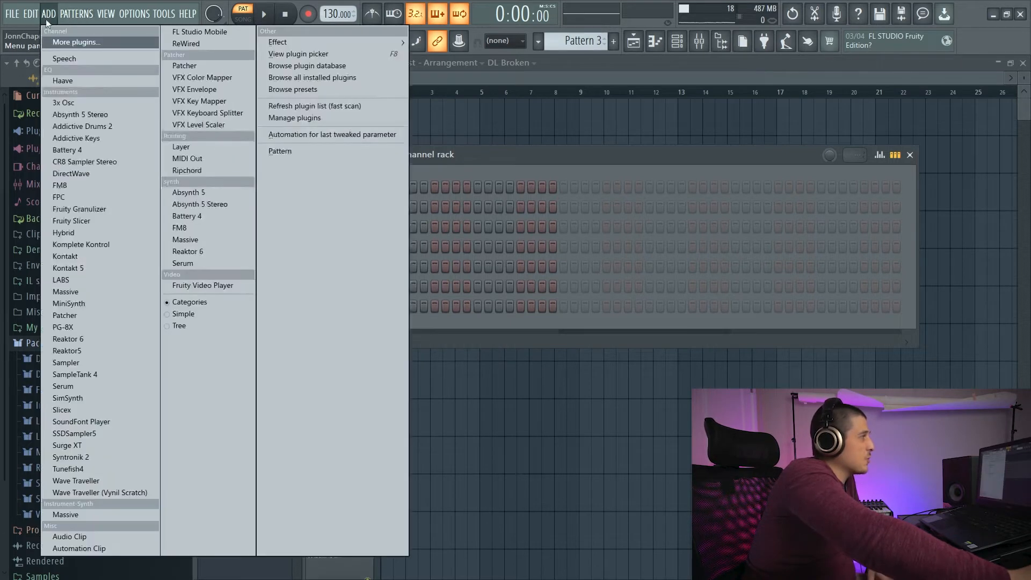
{"action": "left_click", "coordinate": [64, 43]}
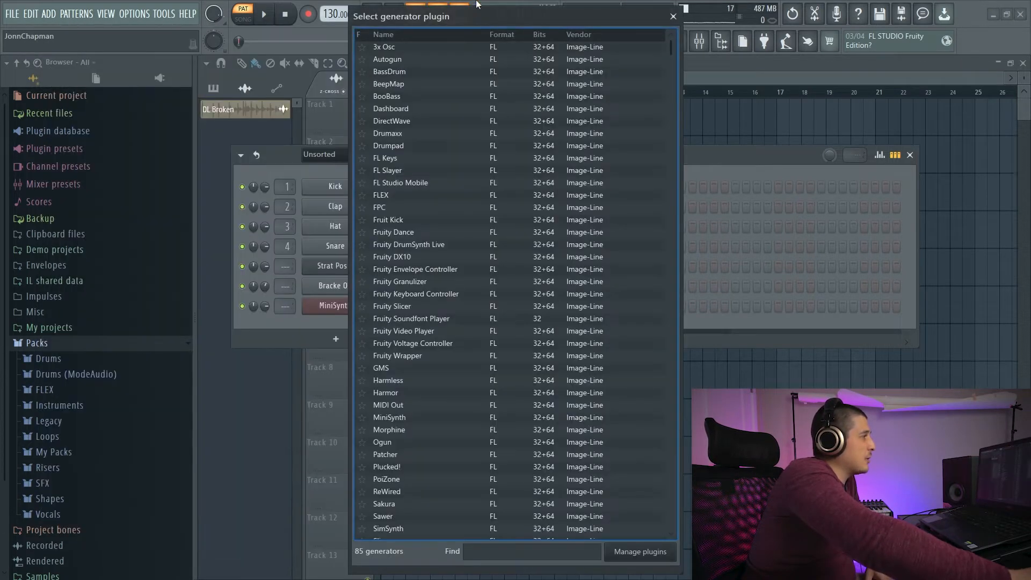
{"action": "left_click", "coordinate": [639, 550]}
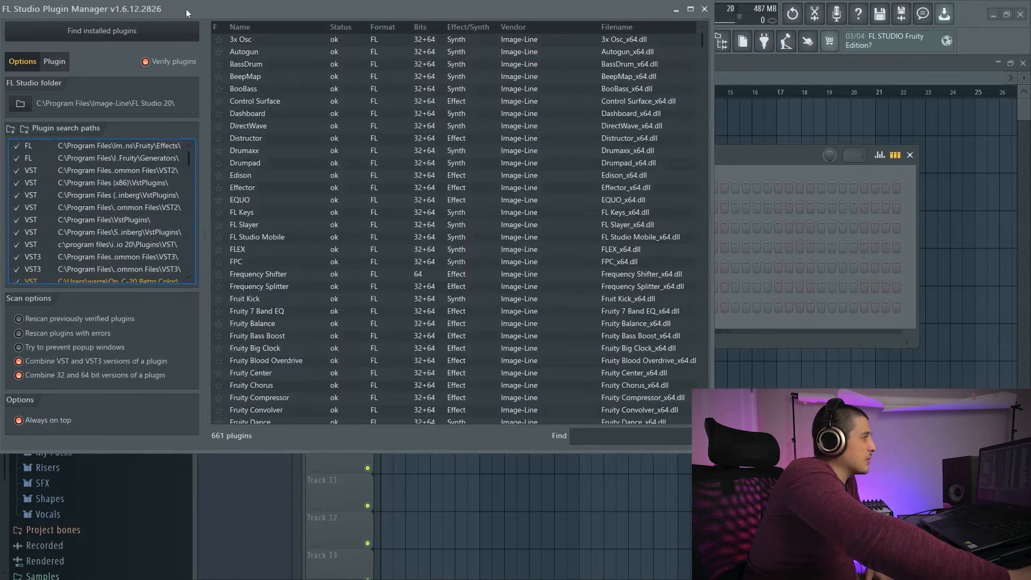
{"action": "left_click_drag", "start_coordinate": [186, 9], "coordinate": [424, 59]}
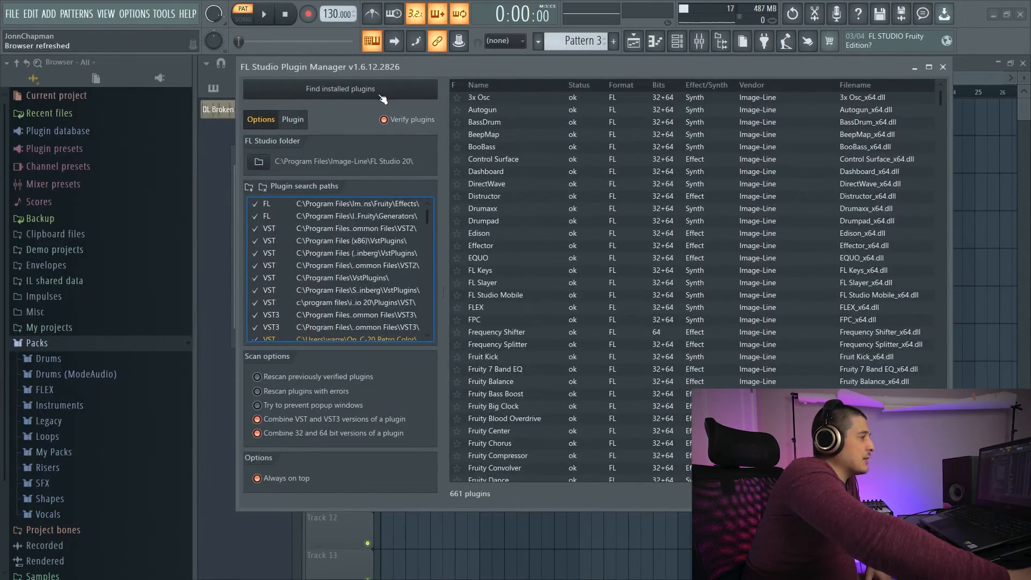
{"action": "mouse_move", "coordinate": [428, 222]}
{"action": "left_mouse_down"}
{"action": "mouse_move", "coordinate": [428, 307]}
{"action": "mouse_move", "coordinate": [428, 215]}
{"action": "left_mouse_up"}
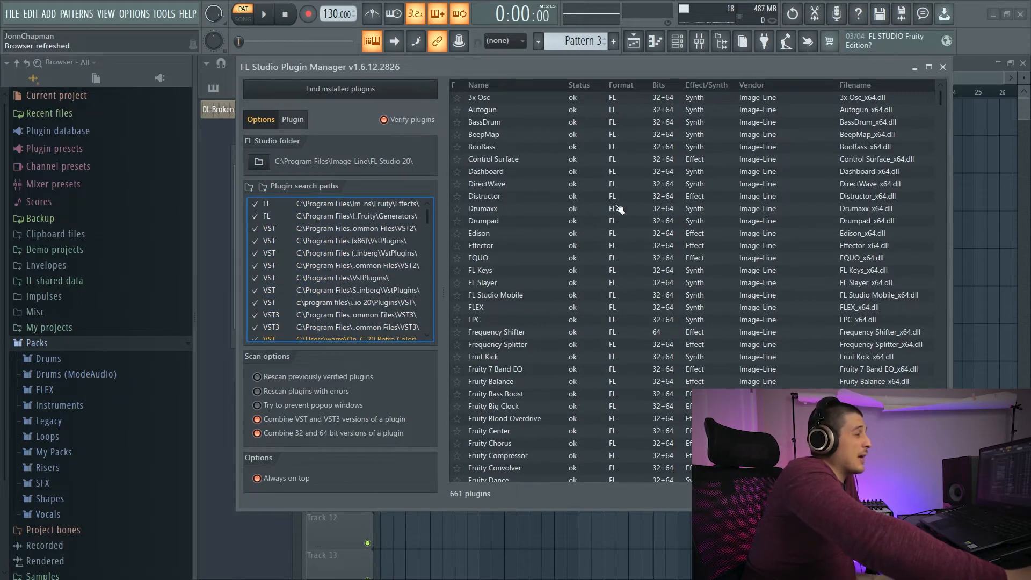
{"action": "left_click", "coordinate": [944, 67]}
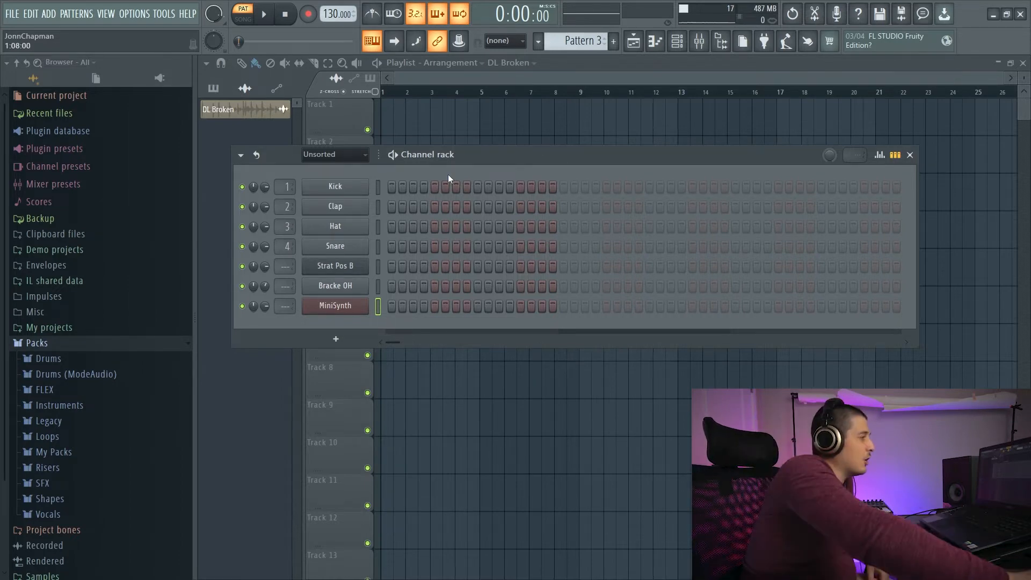
Step: Delete the Strat Pos B channel from the channel rack
{"action": "right_click", "coordinate": [357, 266]}
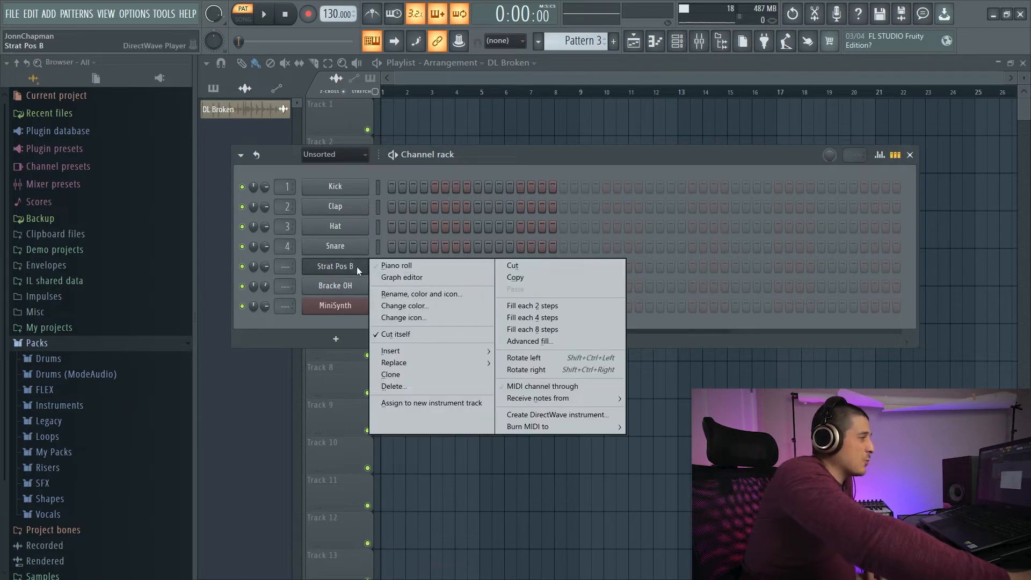
{"action": "left_click", "coordinate": [411, 388]}
{"action": "left_click", "coordinate": [564, 339]}
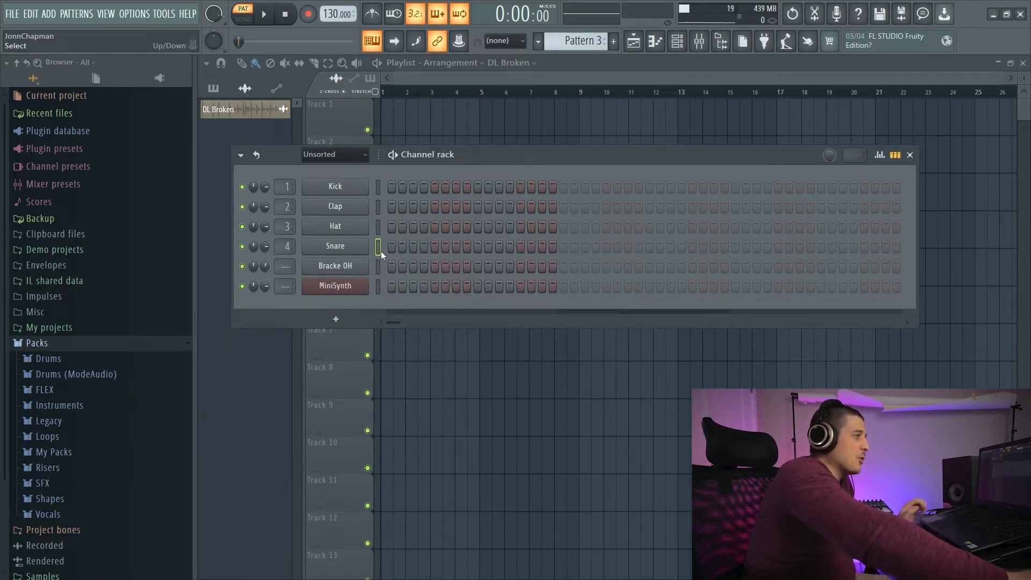
Step: Select the Bracke OH and MiniSynth channels together and delete them
{"action": "left_click_drag", "start_coordinate": [379, 262], "coordinate": [379, 308]}
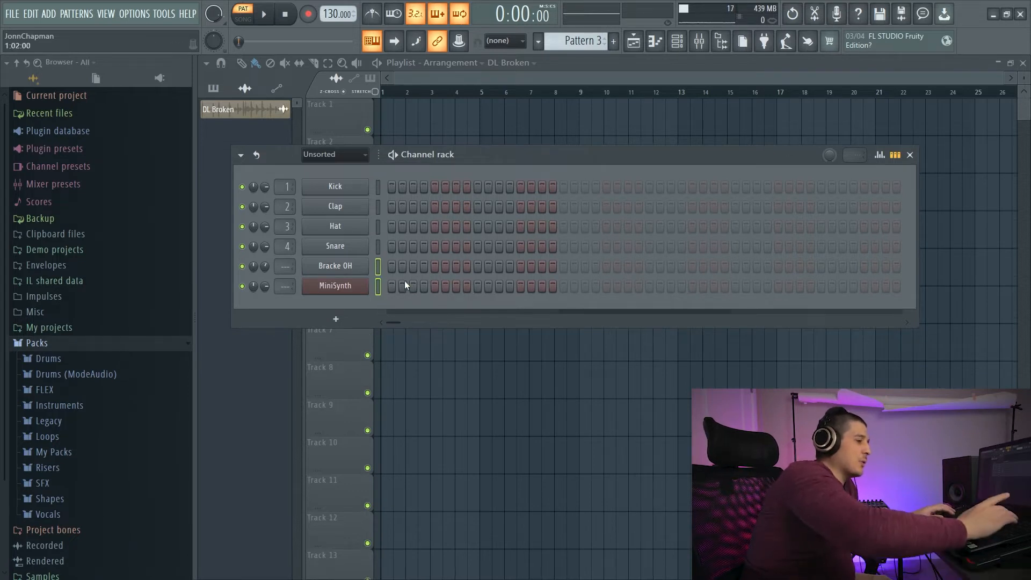
{"action": "key", "text": "alt+Delete"}
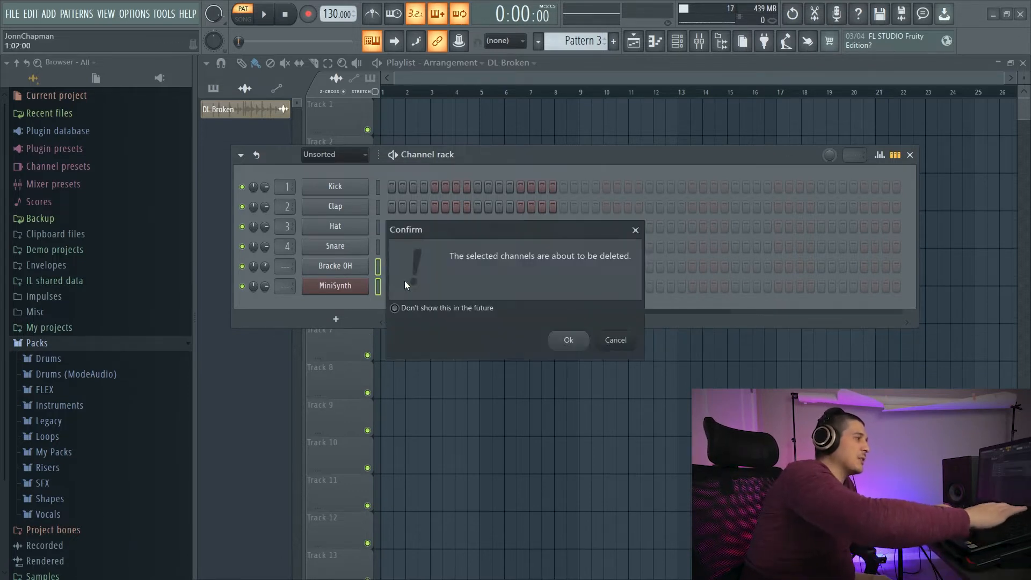
{"action": "key", "text": "Return"}
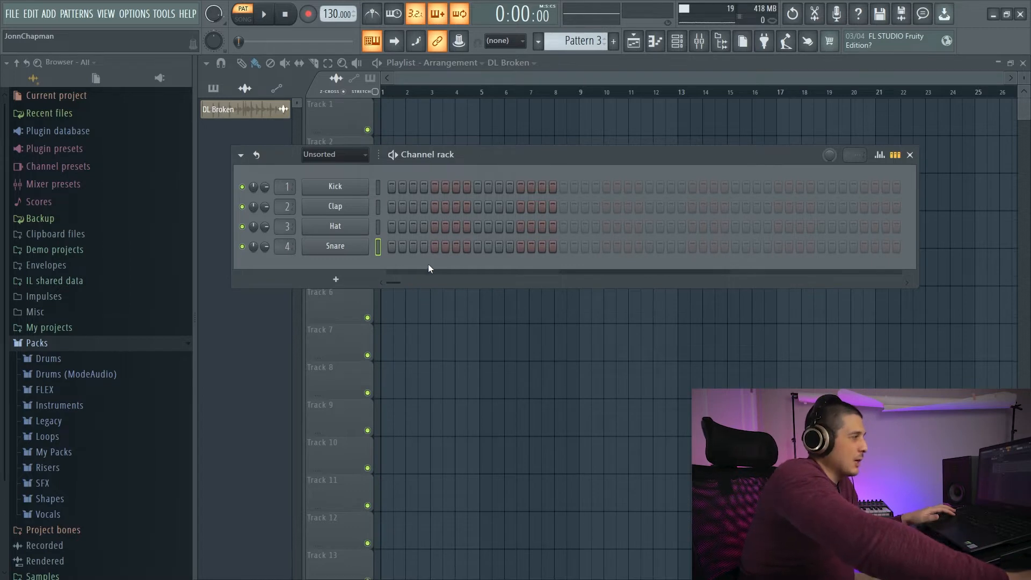
Step: Display all channels in the channel rack, add the DL Breaker loop from the Loops pack to playlist Track 1, and reopen the rack
{"action": "left_click", "coordinate": [365, 154]}
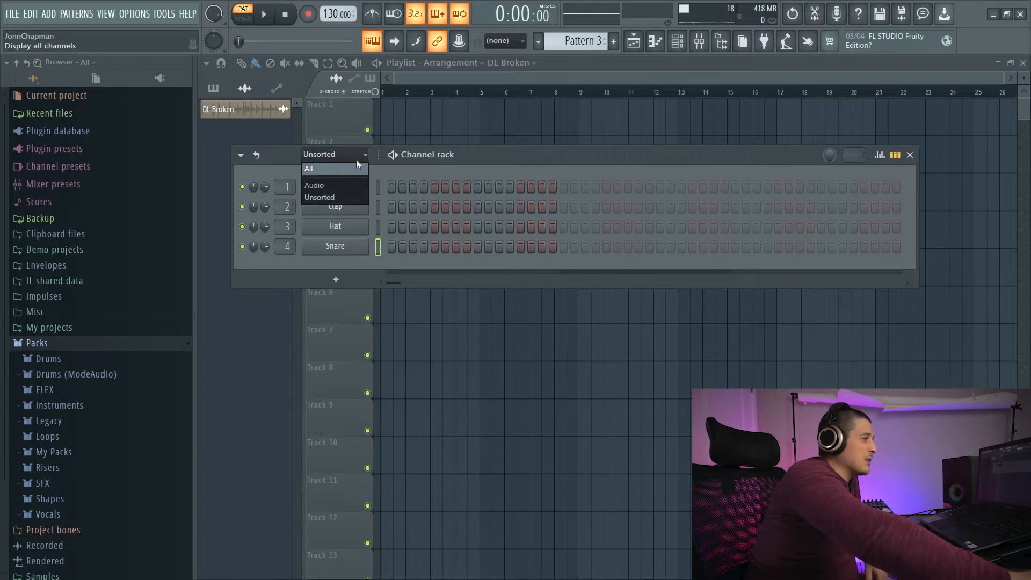
{"action": "left_click", "coordinate": [325, 169]}
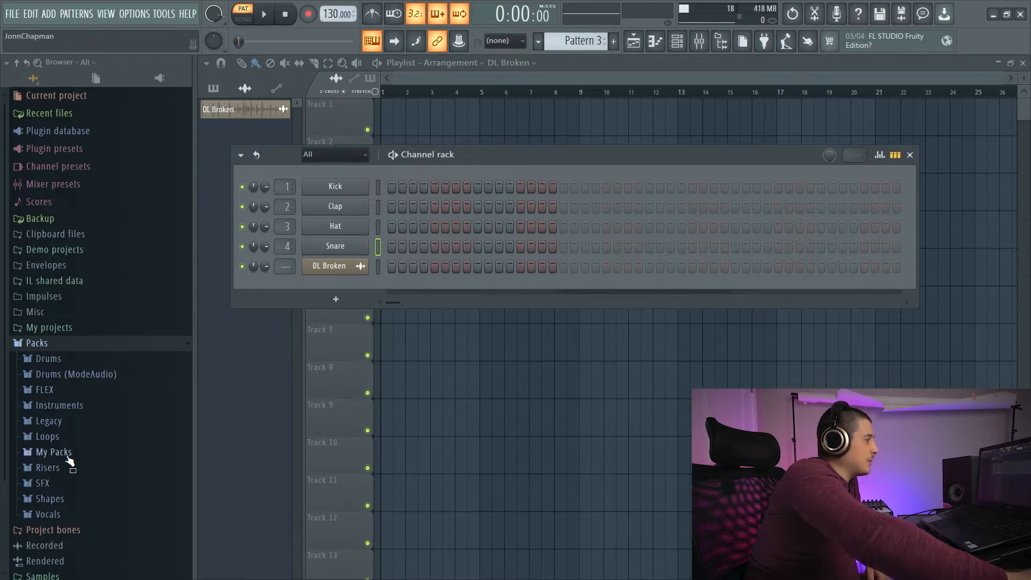
{"action": "left_click", "coordinate": [47, 436]}
{"action": "left_click_drag", "start_coordinate": [59, 452], "coordinate": [504, 156]}
{"action": "left_click", "coordinate": [679, 41]}
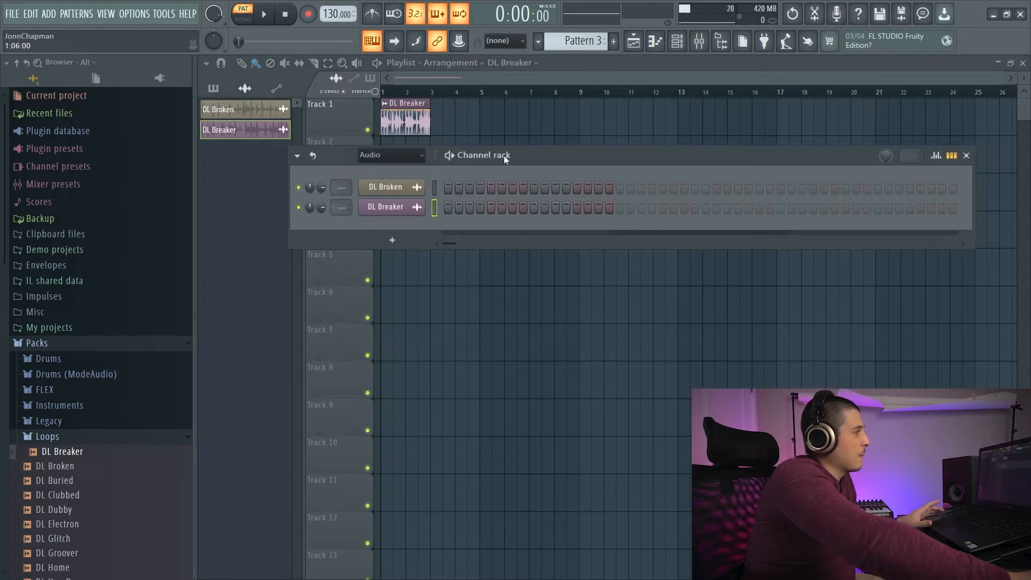
Step: Set the channel rack filter to All and delete the DL Broken and DL Breaker channels
{"action": "left_click", "coordinate": [425, 156]}
{"action": "left_click", "coordinate": [408, 172]}
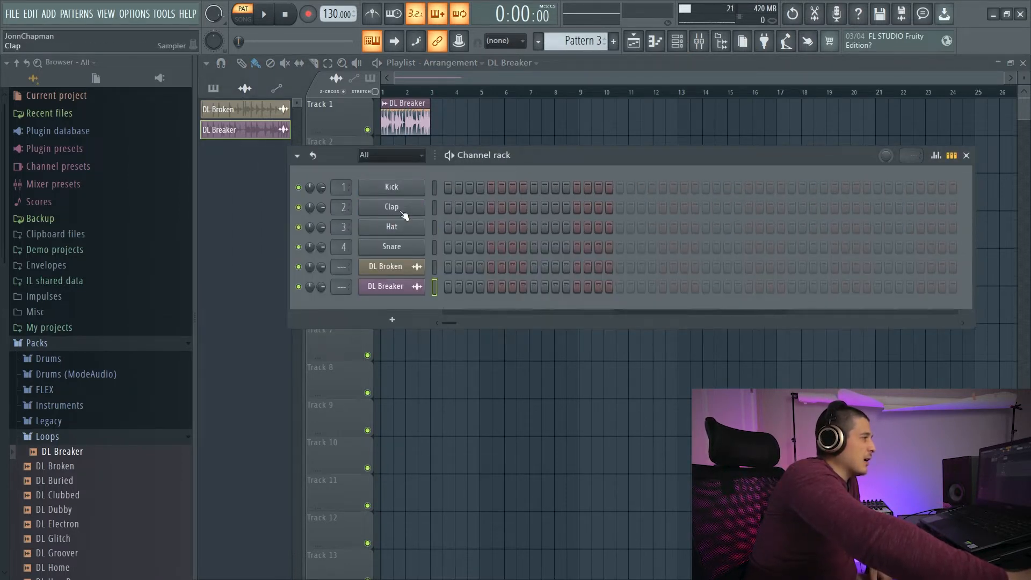
{"action": "left_click_drag", "start_coordinate": [435, 268], "coordinate": [436, 290]}
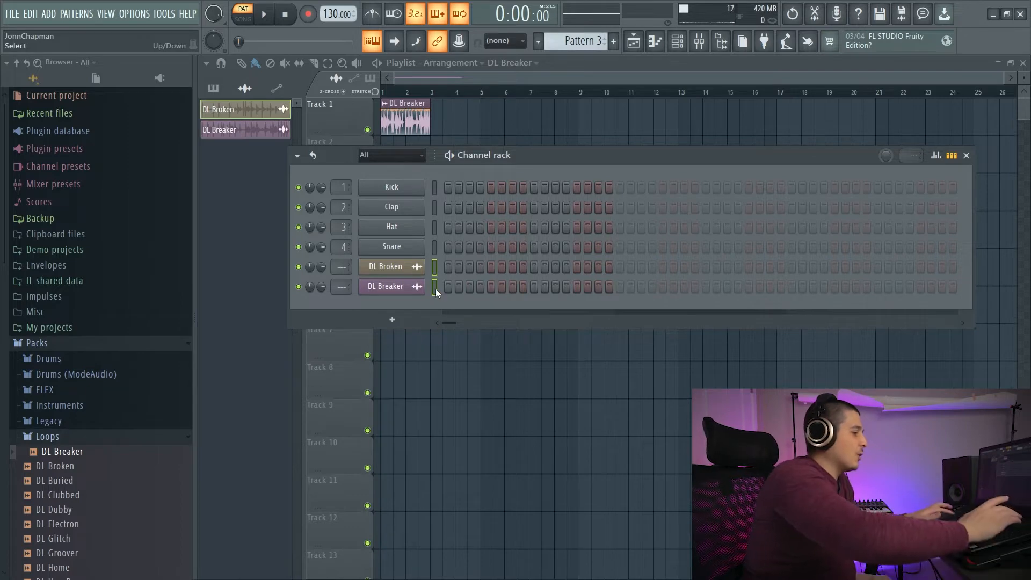
{"action": "key", "text": "alt+Delete"}
{"action": "key", "text": "Return"}
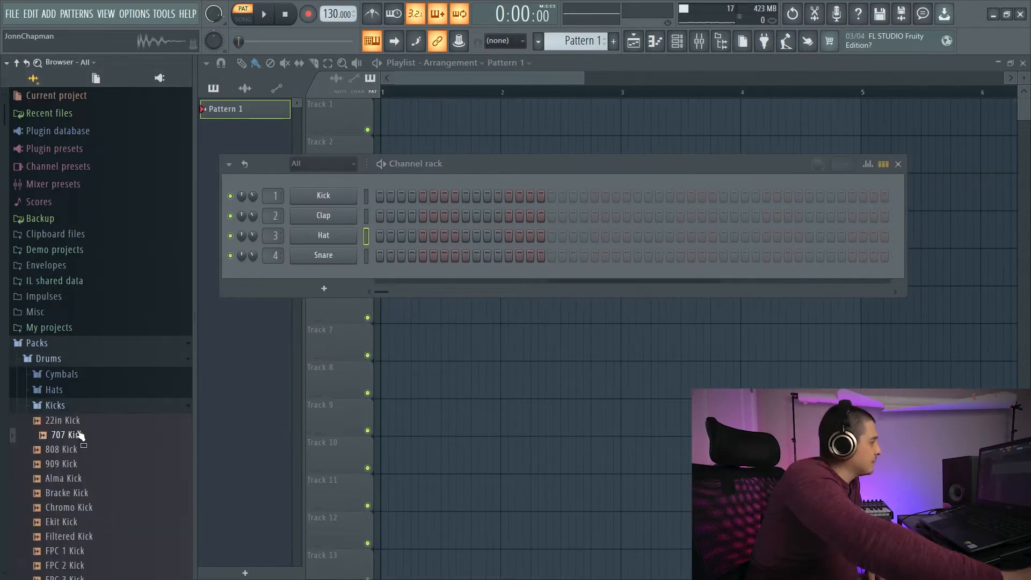
Step: Replace the Kick channel's sample with Linn Kick from the Kicks pack
{"action": "scroll", "coordinate": [81, 435], "scroll_direction": "down", "scroll_amount": 18}
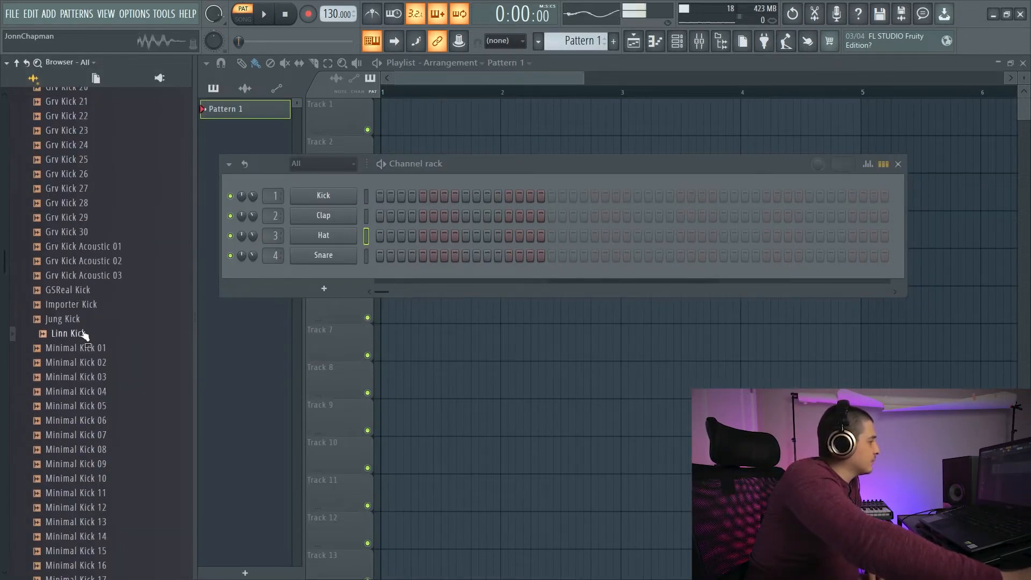
{"action": "left_click_drag", "start_coordinate": [83, 333], "coordinate": [324, 195]}
Step: Preview samples in the Hats pack and replace the Hat channel's sample with Grv CH 02
{"action": "scroll", "coordinate": [83, 304], "scroll_direction": "up", "scroll_amount": 18}
{"action": "left_click", "coordinate": [64, 295]}
{"action": "scroll", "coordinate": [108, 344], "scroll_direction": "down", "scroll_amount": 8}
{"action": "left_click", "coordinate": [115, 362]}
{"action": "scroll", "coordinate": [110, 322], "scroll_direction": "down", "scroll_amount": 11}
{"action": "left_click", "coordinate": [105, 231]}
{"action": "left_click", "coordinate": [88, 303]}
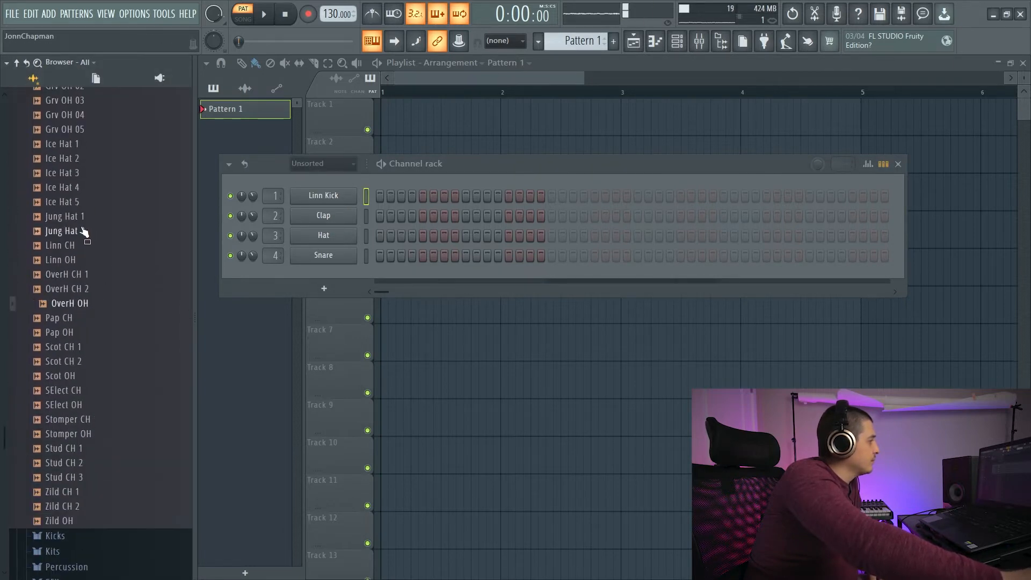
{"action": "scroll", "coordinate": [82, 230], "scroll_direction": "up", "scroll_amount": 3}
{"action": "left_click", "coordinate": [79, 231]}
{"action": "scroll", "coordinate": [75, 221], "scroll_direction": "up", "scroll_amount": 3}
{"action": "left_click_drag", "start_coordinate": [69, 145], "coordinate": [324, 236]}
{"action": "left_click_drag", "start_coordinate": [252, 236], "coordinate": [251, 240]}
Step: Replace the Snare channel's sample with Grv Snareclap 24 from the Snares pack and the hat sample with Grv CH 03
{"action": "scroll", "coordinate": [101, 182], "scroll_direction": "up", "scroll_amount": 12}
{"action": "left_click", "coordinate": [73, 216]}
{"action": "left_click", "coordinate": [80, 294]}
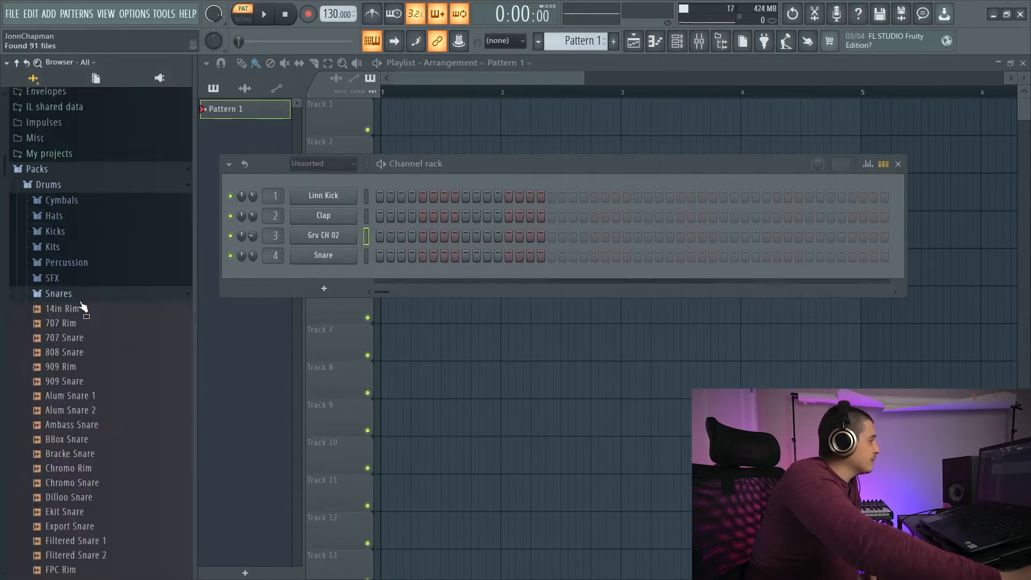
{"action": "scroll", "coordinate": [110, 344], "scroll_direction": "down", "scroll_amount": 12}
{"action": "left_click", "coordinate": [115, 355]}
{"action": "scroll", "coordinate": [114, 356], "scroll_direction": "down", "scroll_amount": 4}
{"action": "left_click", "coordinate": [115, 356]}
{"action": "scroll", "coordinate": [115, 356], "scroll_direction": "down", "scroll_amount": 4}
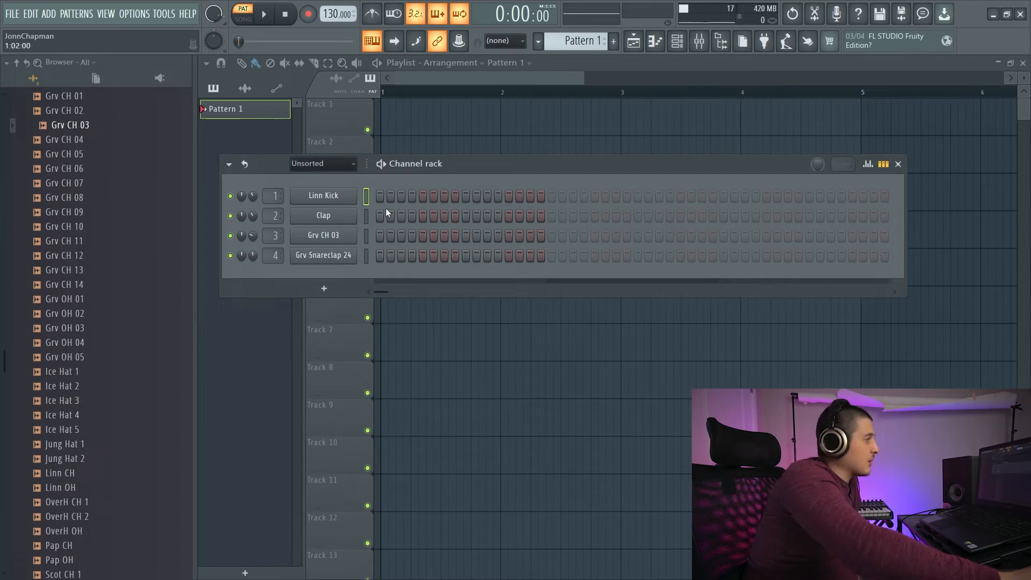
Step: Program kicks on steps 1, 7 and 13, hats on 3, 5, 11 and 15, and a snareclap on 9, and play the pattern
{"action": "left_click", "coordinate": [382, 198]}
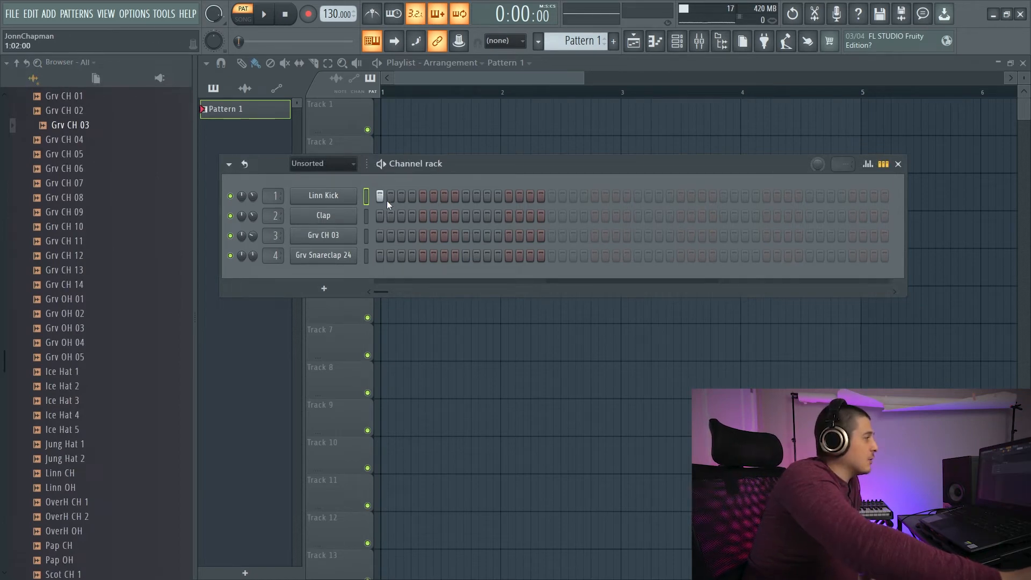
{"action": "left_click", "coordinate": [402, 236]}
{"action": "left_click", "coordinate": [423, 237]}
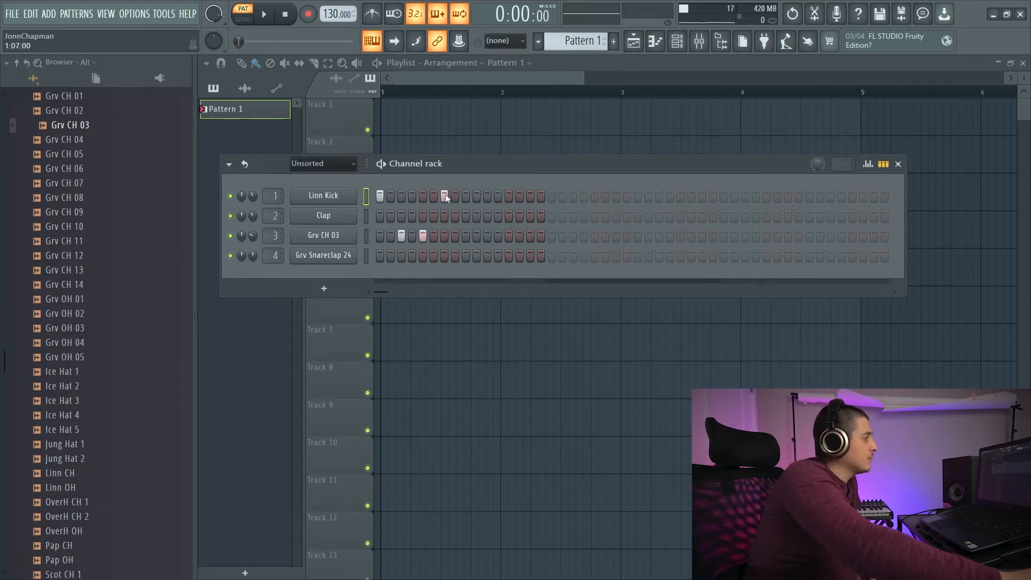
{"action": "left_click", "coordinate": [487, 236]}
{"action": "left_click", "coordinate": [508, 195]}
{"action": "left_click", "coordinate": [530, 236]}
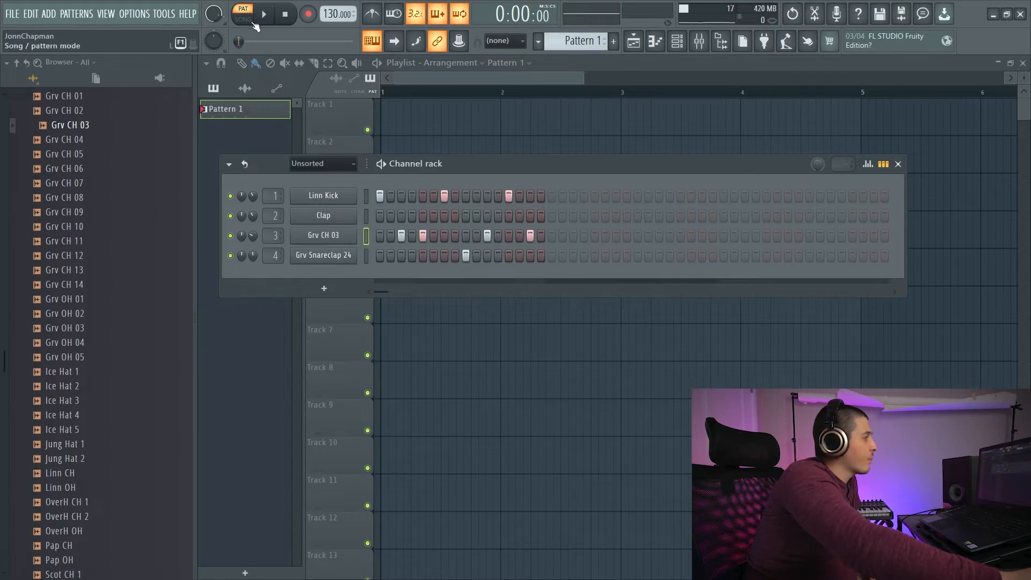
{"action": "left_click", "coordinate": [264, 14]}
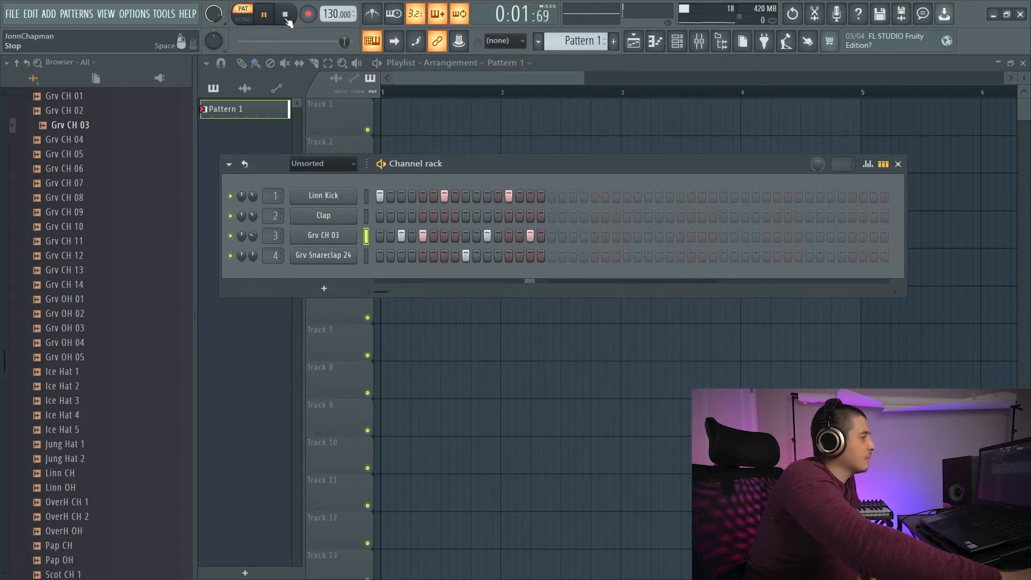
{"action": "left_click", "coordinate": [286, 15]}
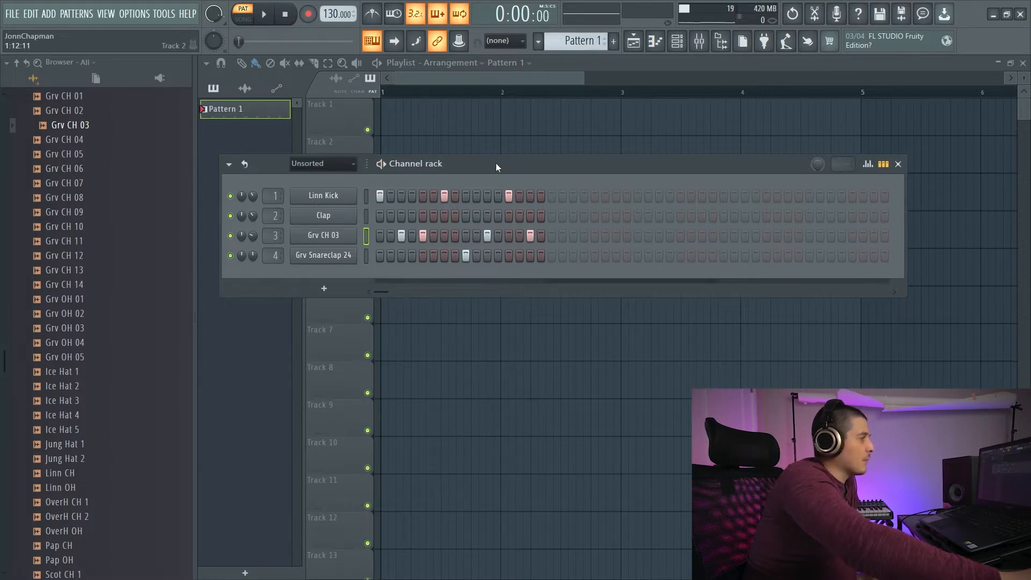
Step: Place Pattern 1 clips at bars 1, 2 and 3 of playlist Track 1 and delete the third clip
{"action": "left_click", "coordinate": [396, 117]}
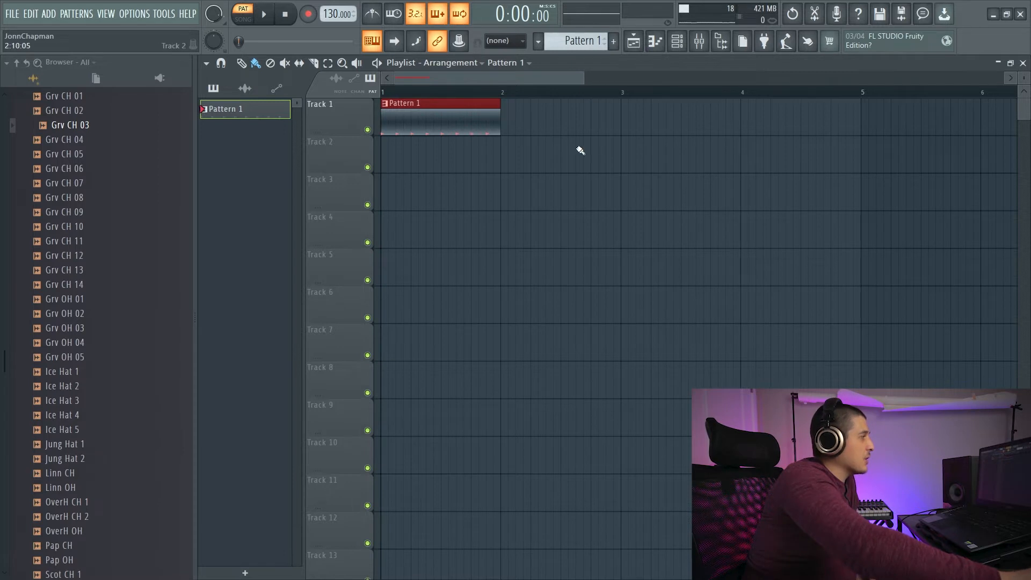
{"action": "left_click", "coordinate": [518, 114]}
{"action": "left_click_drag", "start_coordinate": [548, 115], "coordinate": [543, 120]}
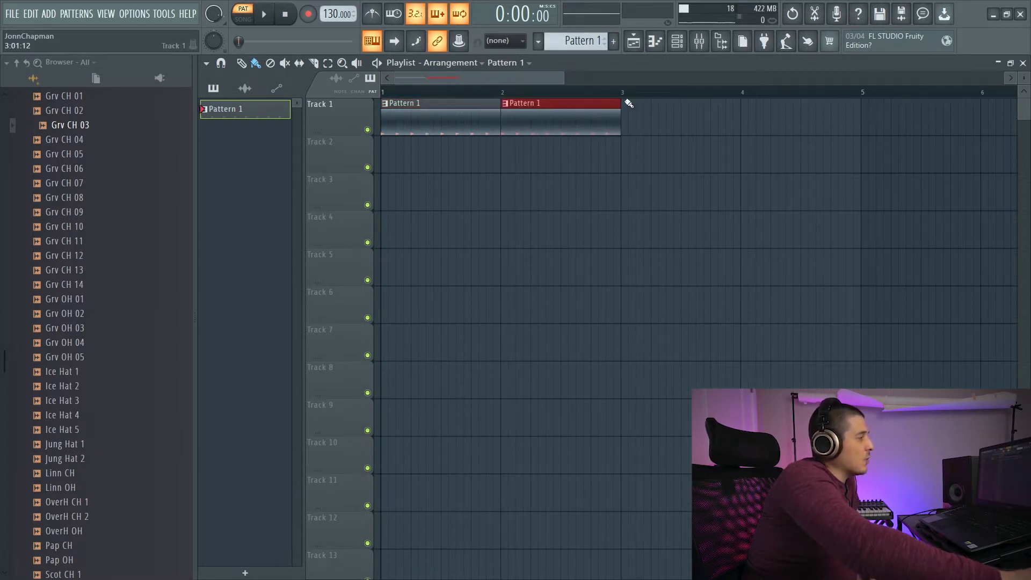
{"action": "left_click", "coordinate": [634, 126]}
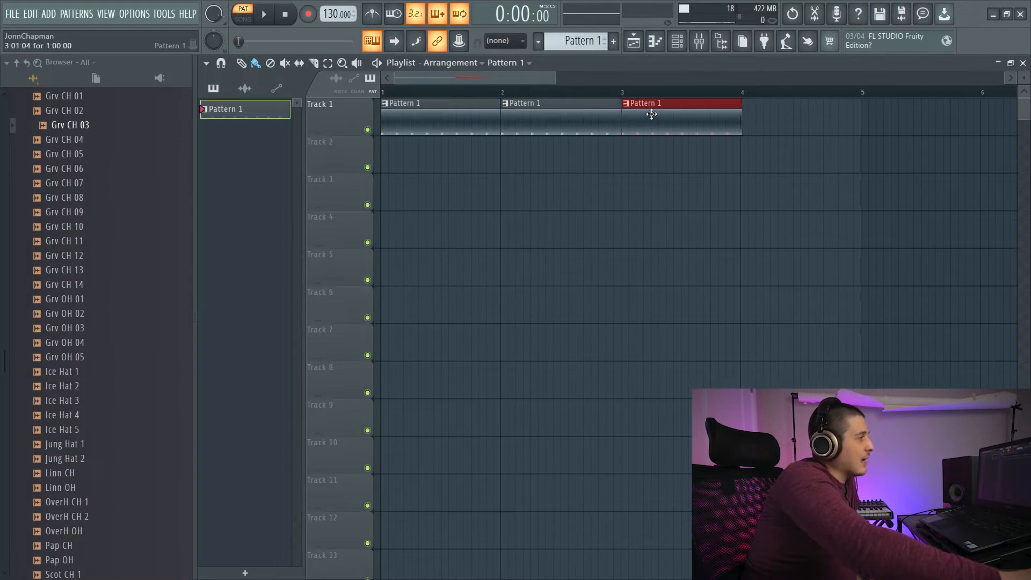
{"action": "right_click", "coordinate": [652, 111]}
Step: Set the playlist snap to Line and place Pattern 1 clips at bars 3 and 4 of Track 1
{"action": "left_click", "coordinate": [221, 62]}
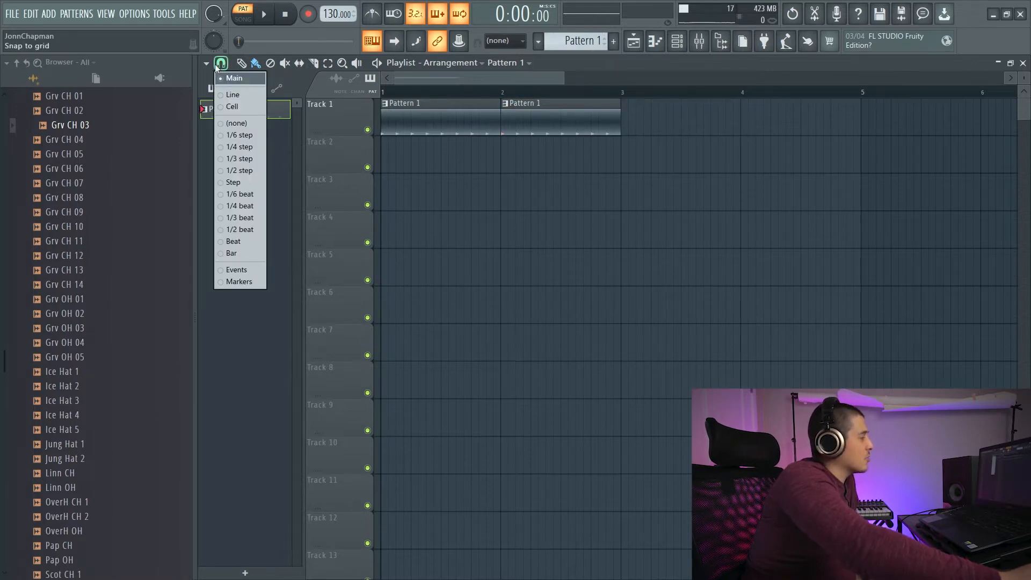
{"action": "left_click", "coordinate": [247, 96]}
{"action": "left_click", "coordinate": [652, 118]}
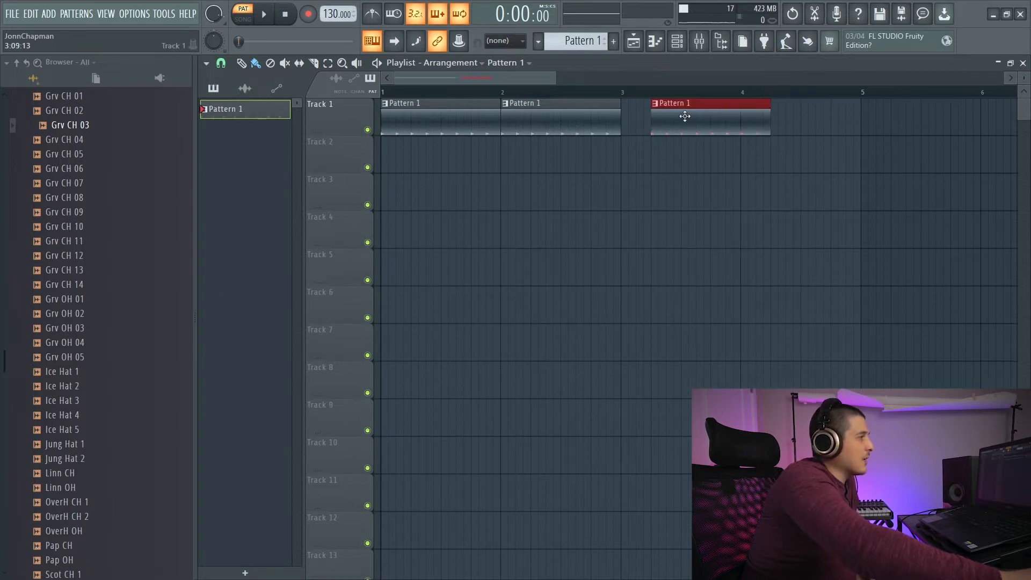
{"action": "left_click_drag", "start_coordinate": [676, 118], "coordinate": [654, 120]}
{"action": "left_click", "coordinate": [759, 116]}
{"action": "left_click_drag", "start_coordinate": [787, 117], "coordinate": [775, 117]}
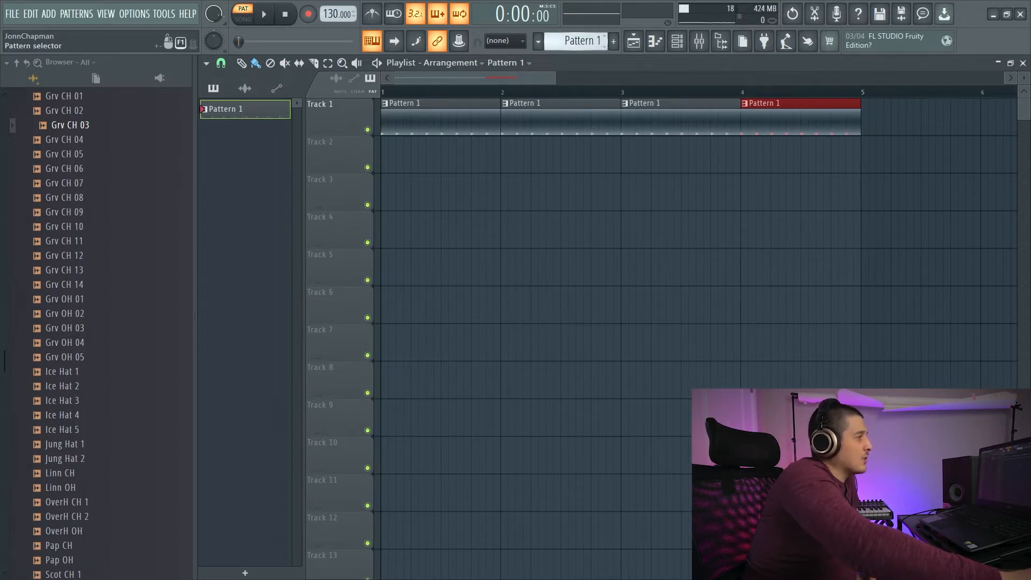
Step: Switch to Pattern 2 and place a clip of it at bar 1 of playlist Track 2
{"action": "scroll", "coordinate": [573, 43], "scroll_direction": "up", "scroll_amount": 1}
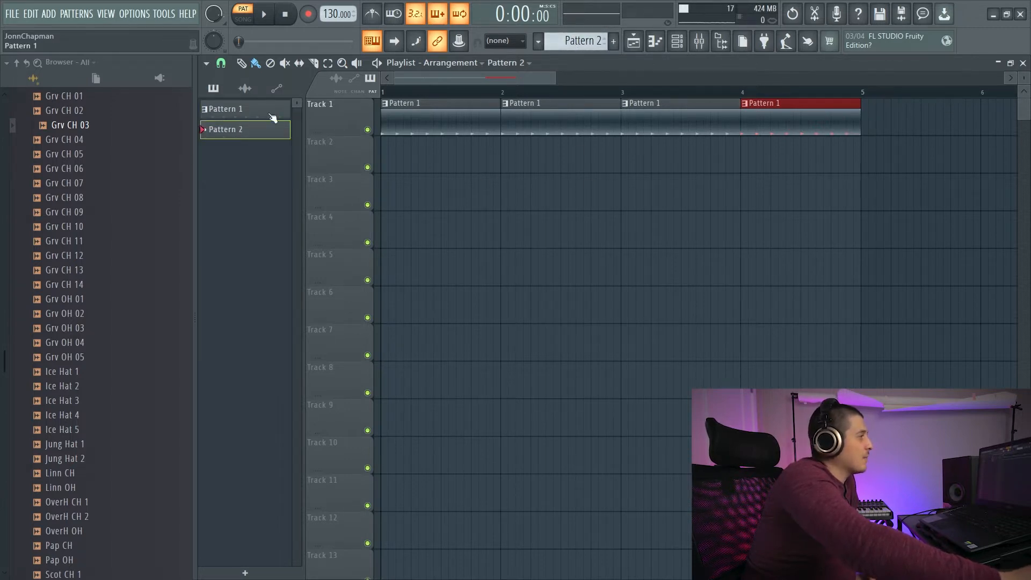
{"action": "left_click", "coordinate": [397, 142]}
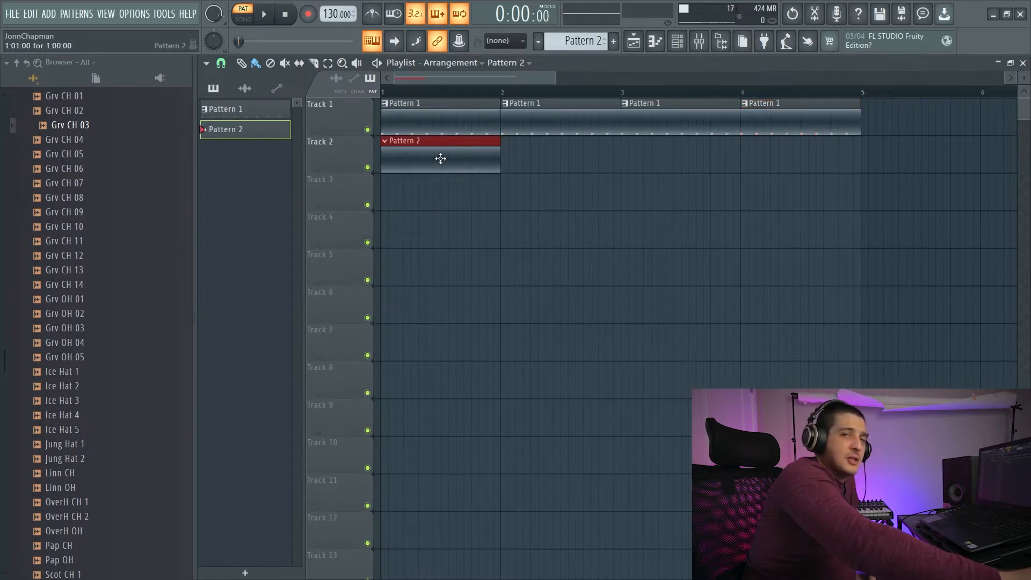
{"action": "left_click_drag", "start_coordinate": [441, 159], "coordinate": [395, 160]}
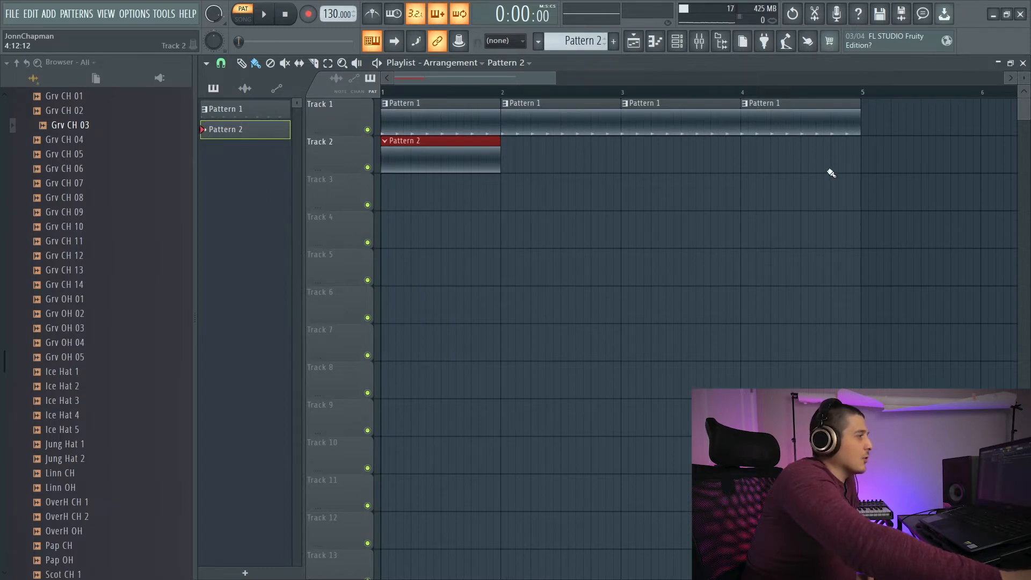
Step: Delete the last Pattern 1 clip on Track 1 and place a new Pattern 1 clip at bar 4
{"action": "right_click", "coordinate": [857, 124]}
{"action": "left_click", "coordinate": [700, 121]}
{"action": "left_click", "coordinate": [775, 116]}
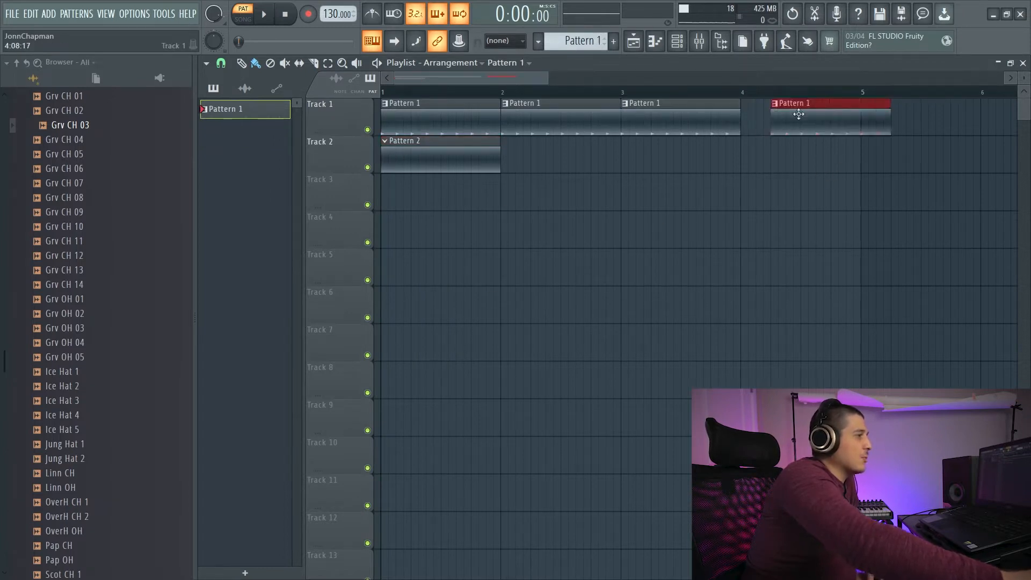
{"action": "left_click_drag", "start_coordinate": [799, 114], "coordinate": [771, 117]}
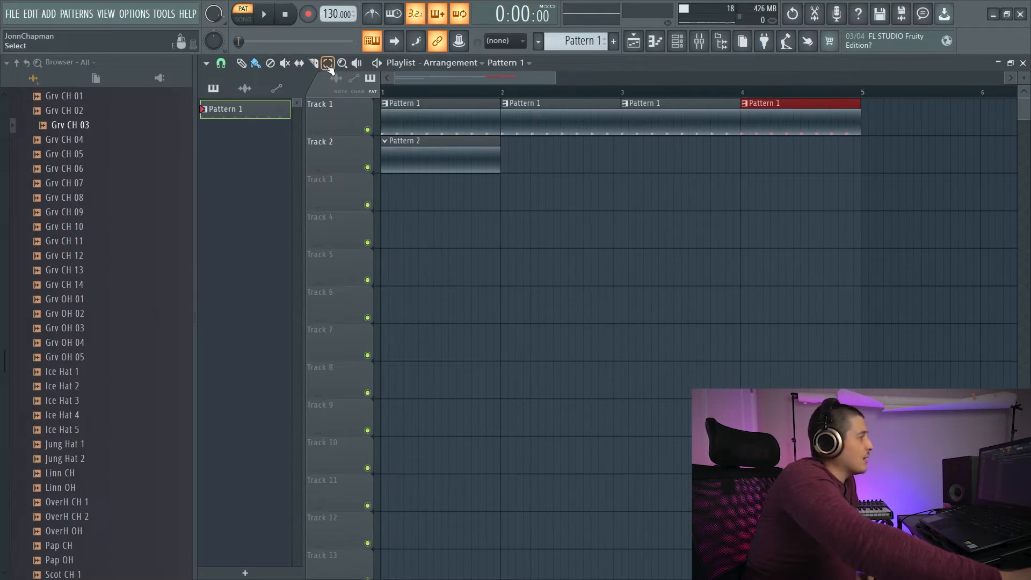
Step: Try placing and moving a Pattern 1 clip around Tracks 2 and 3 with the Draw tool, and delete it
{"action": "left_click", "coordinate": [241, 63]}
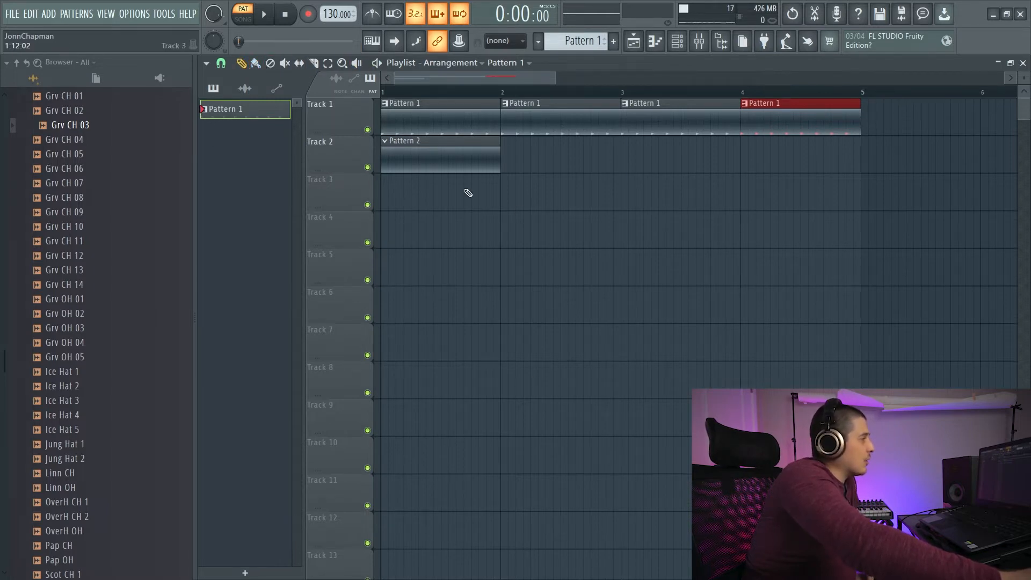
{"action": "mouse_move", "coordinate": [468, 191]}
{"action": "left_mouse_down"}
{"action": "mouse_move", "coordinate": [580, 193]}
{"action": "mouse_move", "coordinate": [678, 174]}
{"action": "left_mouse_up"}
{"action": "left_click_drag", "start_coordinate": [694, 154], "coordinate": [705, 158]}
{"action": "right_click", "coordinate": [753, 202]}
{"action": "right_click", "coordinate": [733, 161]}
{"action": "right_click", "coordinate": [601, 199]}
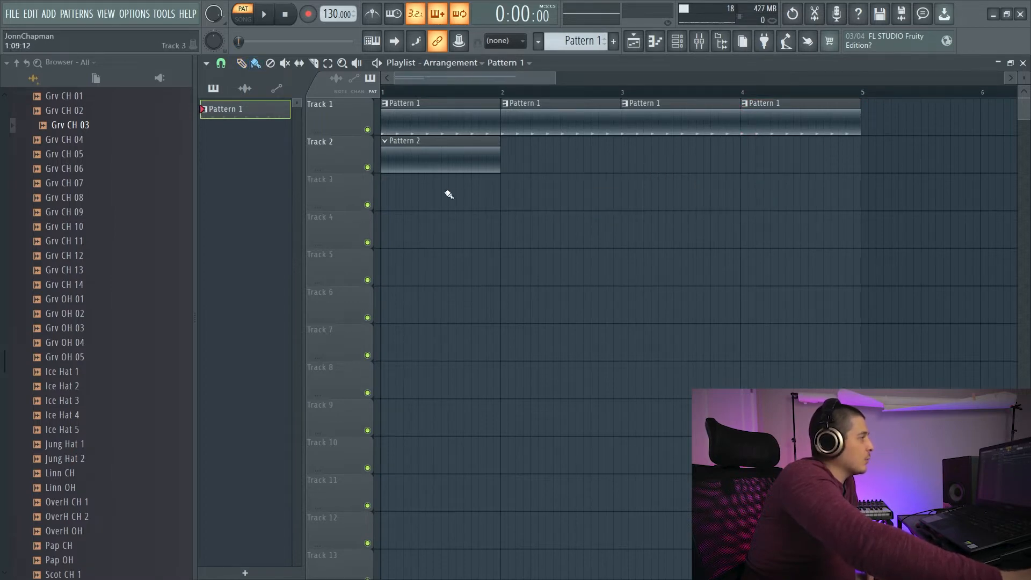
Step: Paint four Pattern 1 clips across bars 1 to 4 of Track 3 with the Paint tool and delete them
{"action": "mouse_move", "coordinate": [393, 198]}
{"action": "left_mouse_down"}
{"action": "mouse_move", "coordinate": [838, 198]}
{"action": "mouse_move", "coordinate": [681, 190]}
{"action": "left_mouse_up"}
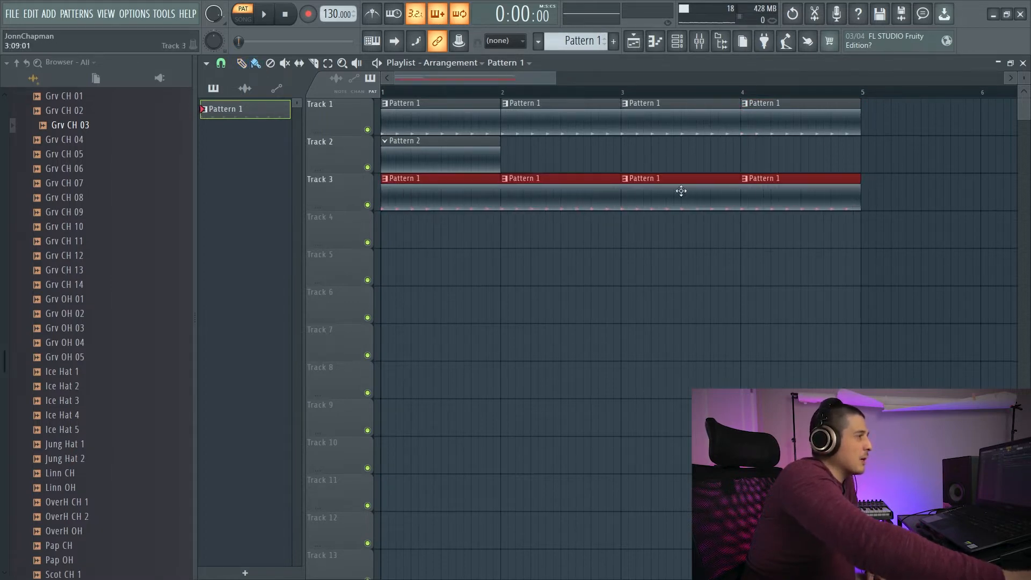
{"action": "right_click", "coordinate": [779, 198]}
{"action": "right_click", "coordinate": [677, 201]}
{"action": "right_click", "coordinate": [558, 206]}
{"action": "right_click", "coordinate": [441, 199]}
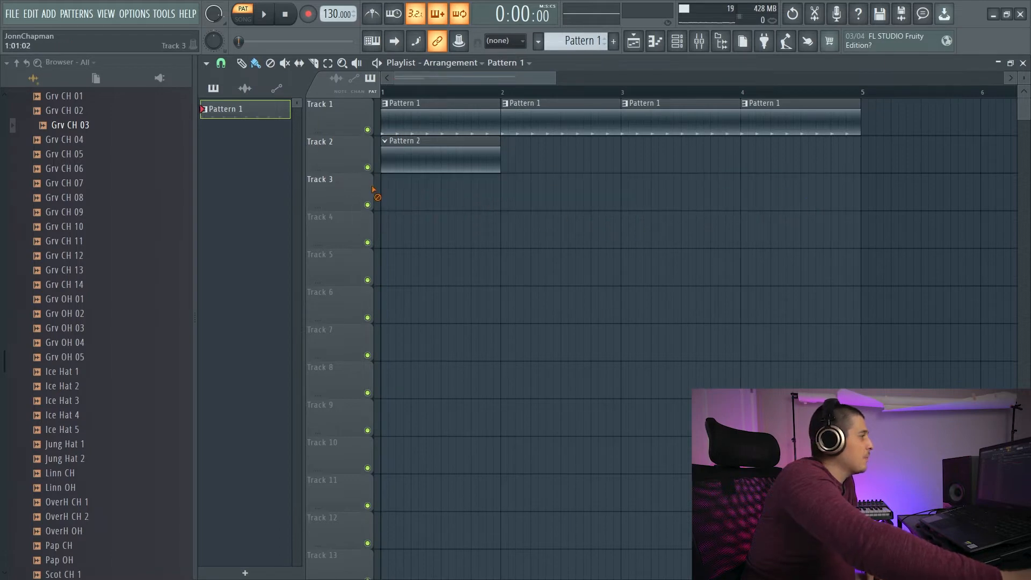
Step: Mute the Pattern 1 clips on Track 1 with the Mute tool and unmute them all
{"action": "left_click", "coordinate": [289, 65]}
{"action": "left_click_drag", "start_coordinate": [444, 115], "coordinate": [733, 123]}
{"action": "left_click", "coordinate": [760, 124]}
{"action": "left_click", "coordinate": [724, 124]}
{"action": "left_click", "coordinate": [593, 124]}
{"action": "left_click", "coordinate": [763, 124]}
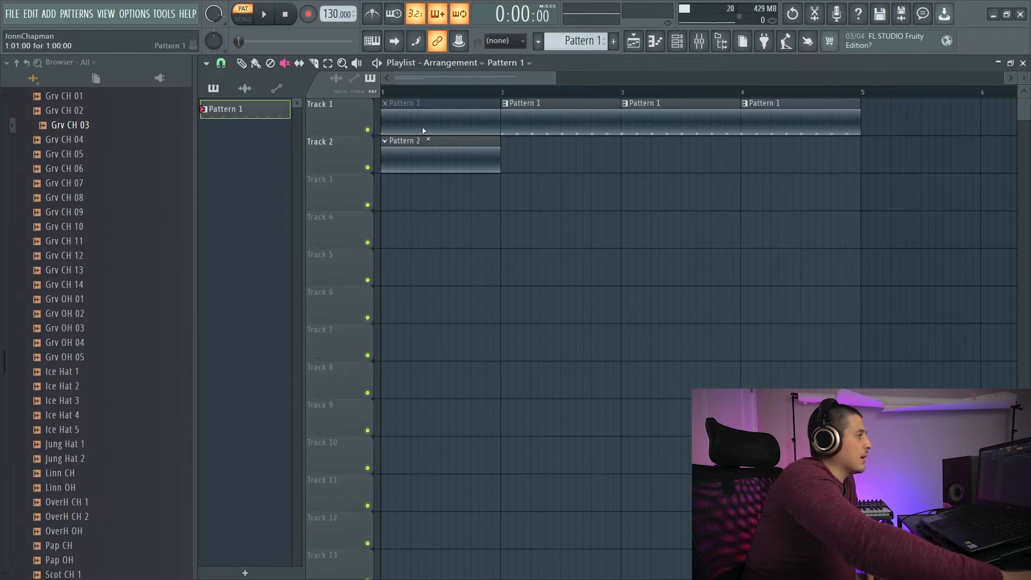
{"action": "left_click", "coordinate": [423, 125]}
Step: Select all playlist clips with the Select tool and again from the Paint tool, clearing the selection each time
{"action": "left_click", "coordinate": [328, 64]}
{"action": "left_click_drag", "start_coordinate": [920, 275], "coordinate": [408, 120]}
{"action": "left_click", "coordinate": [666, 237]}
{"action": "left_click", "coordinate": [314, 63]}
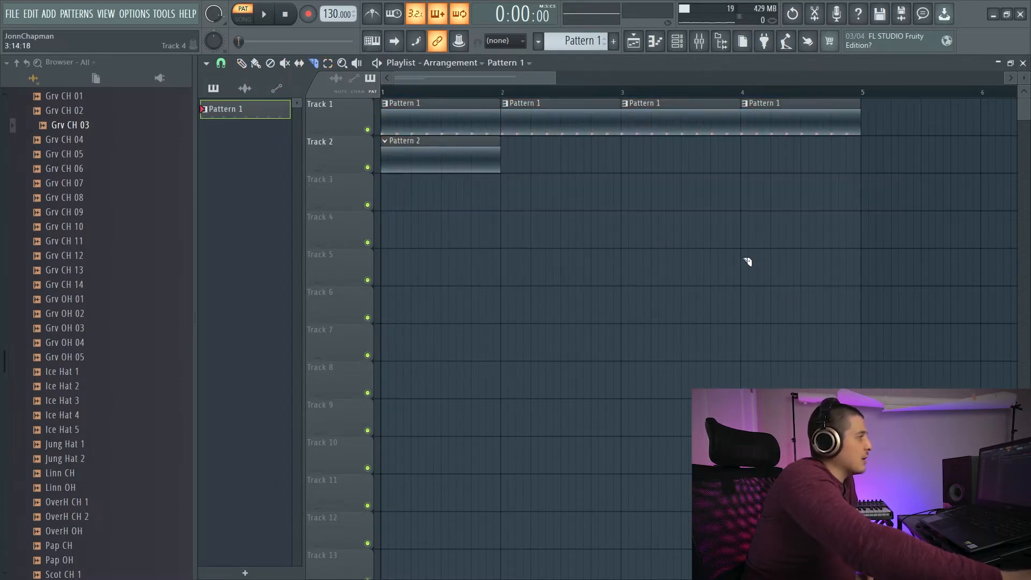
{"action": "left_click", "coordinate": [256, 64]}
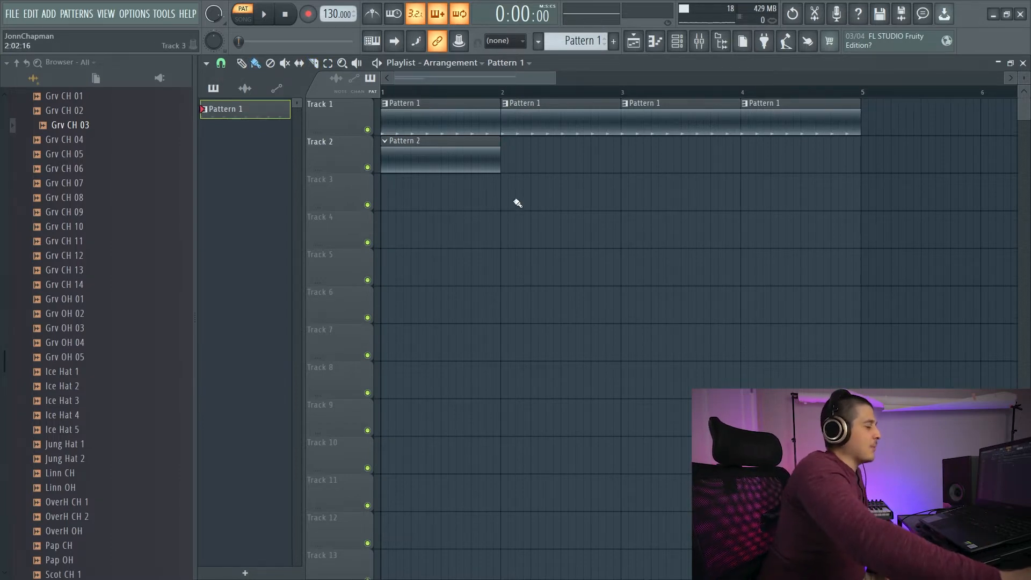
{"action": "left_click_drag", "start_coordinate": [847, 247], "coordinate": [382, 99]}
{"action": "left_click", "coordinate": [709, 214], "text": "ctrl"}
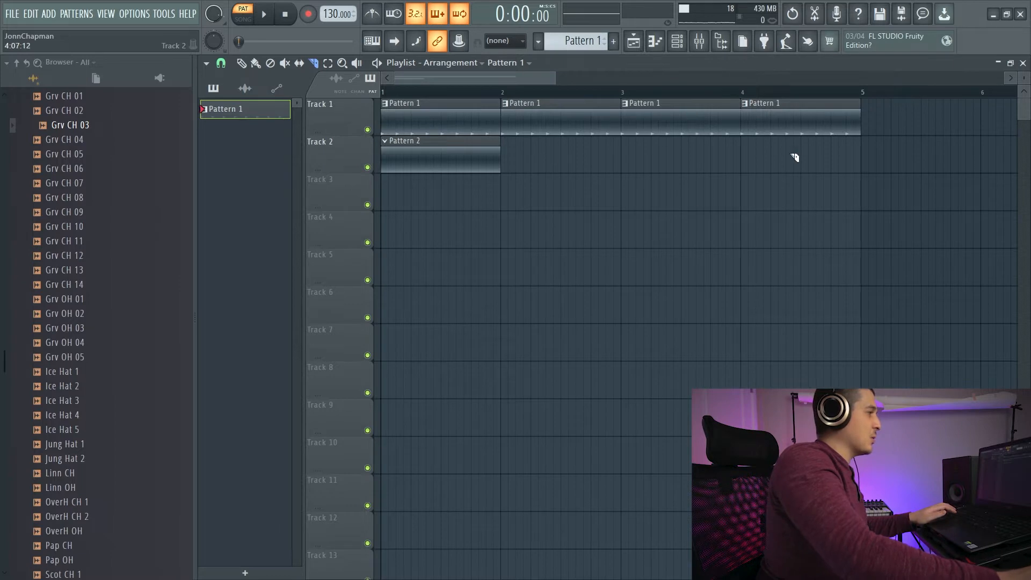
Step: Slice off the end of the bar 4 clip on Track 1 with the Slice tool and undo each cut
{"action": "left_click_drag", "start_coordinate": [805, 118], "coordinate": [801, 180]}
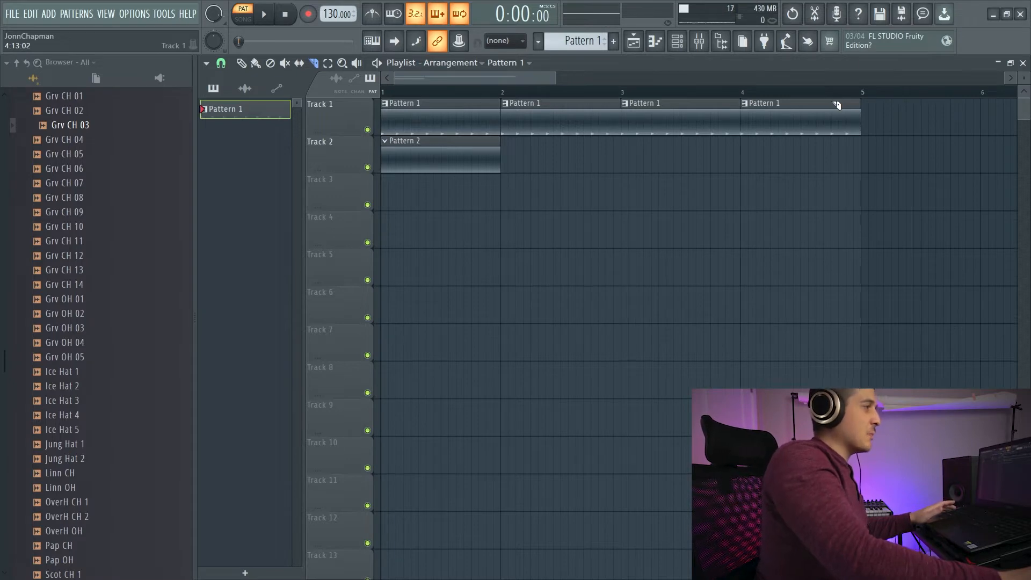
{"action": "left_click_drag", "start_coordinate": [836, 103], "coordinate": [839, 160]}
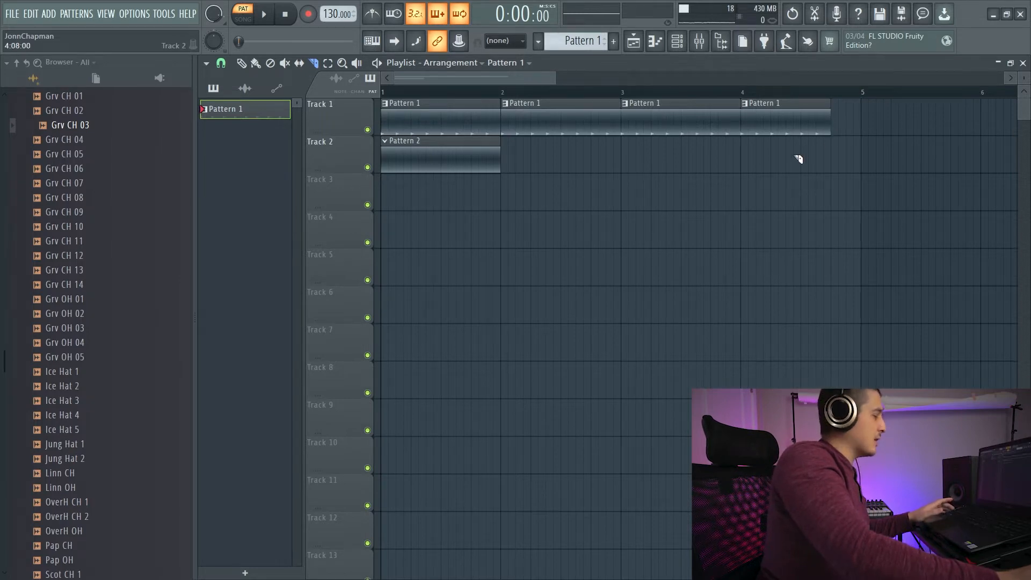
{"action": "key", "text": "ctrl+z"}
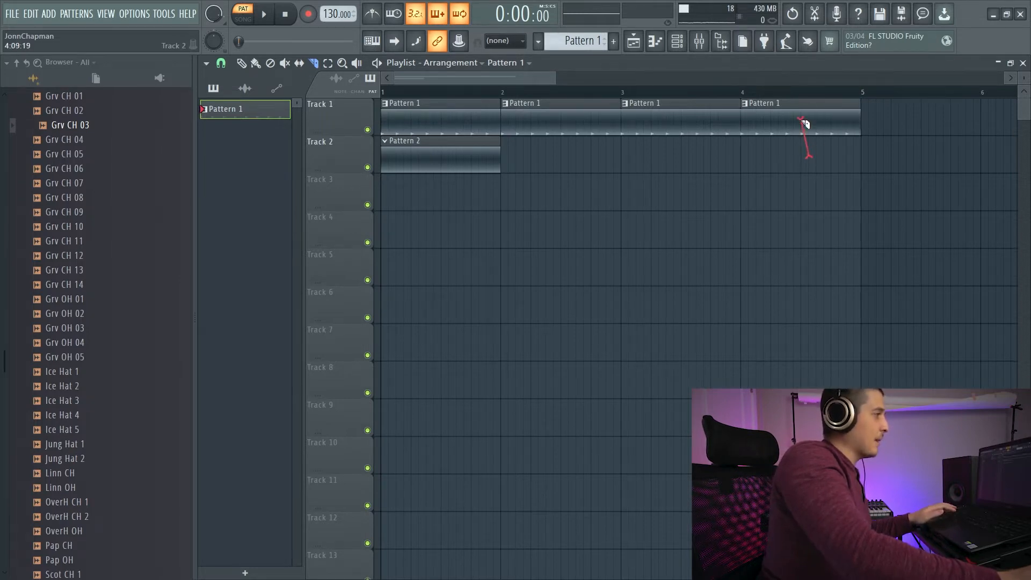
{"action": "left_click_drag", "start_coordinate": [806, 102], "coordinate": [806, 103]}
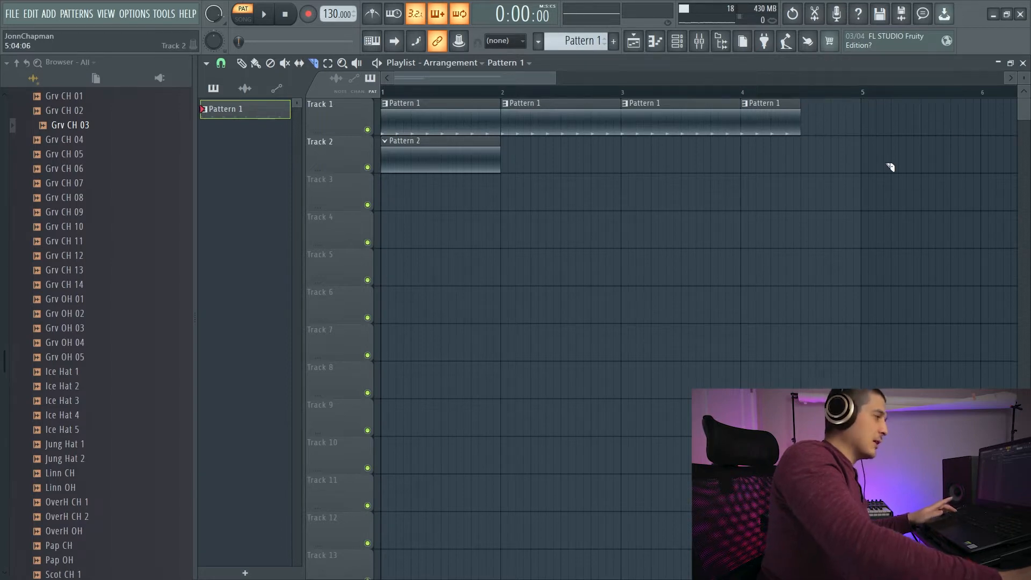
{"action": "key", "text": "ctrl+z"}
Step: Slice off the ends of the bar 1 clips on Tracks 1 and 2 together and undo the cut
{"action": "left_click_drag", "start_coordinate": [845, 141], "coordinate": [731, 215]}
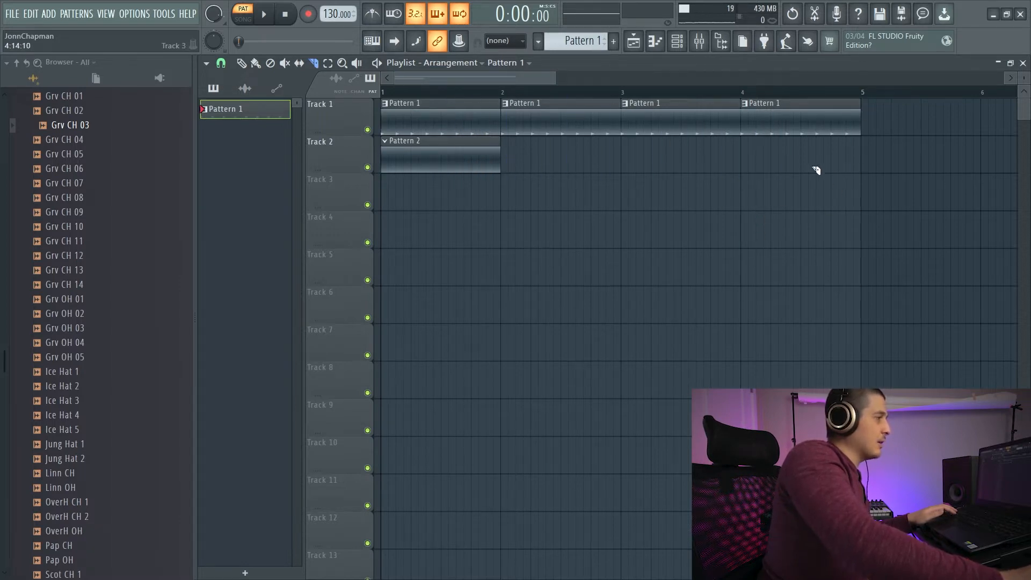
{"action": "left_click_drag", "start_coordinate": [597, 215], "coordinate": [480, 121]}
{"action": "right_click", "coordinate": [479, 120]}
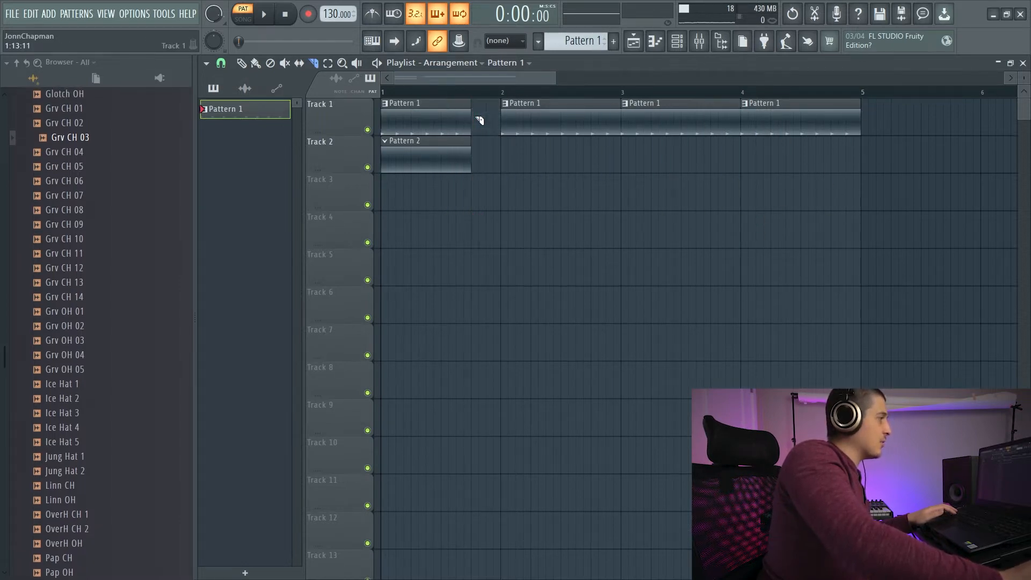
{"action": "left_click_drag", "start_coordinate": [556, 158], "coordinate": [711, 235]}
{"action": "key", "text": "ctrl+z"}
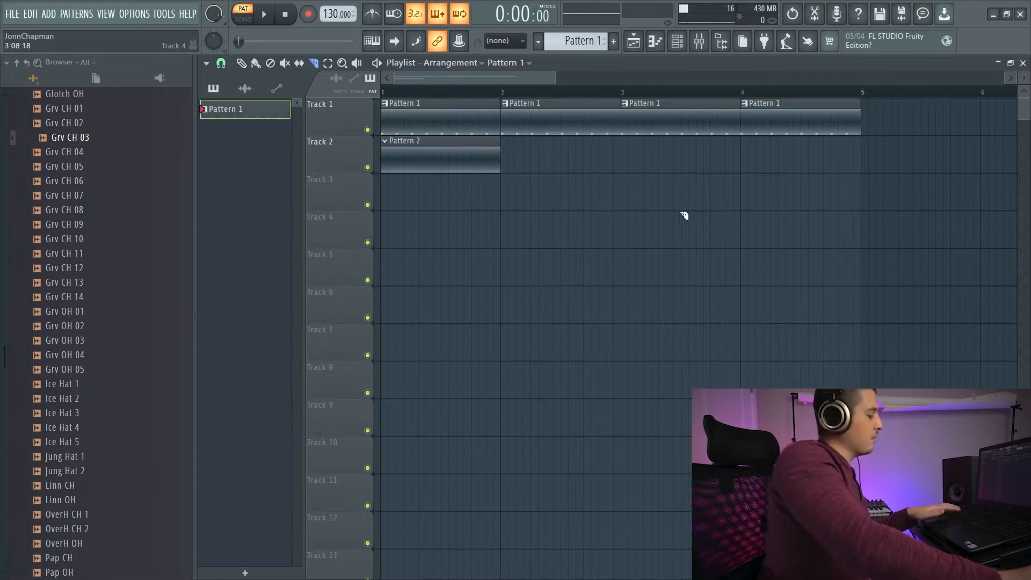
Step: Delete the Pattern 2 clip and the Pattern 1 clips with the Paint tool, and undo the deletions
{"action": "key", "text": "b"}
{"action": "right_click", "coordinate": [465, 156]}
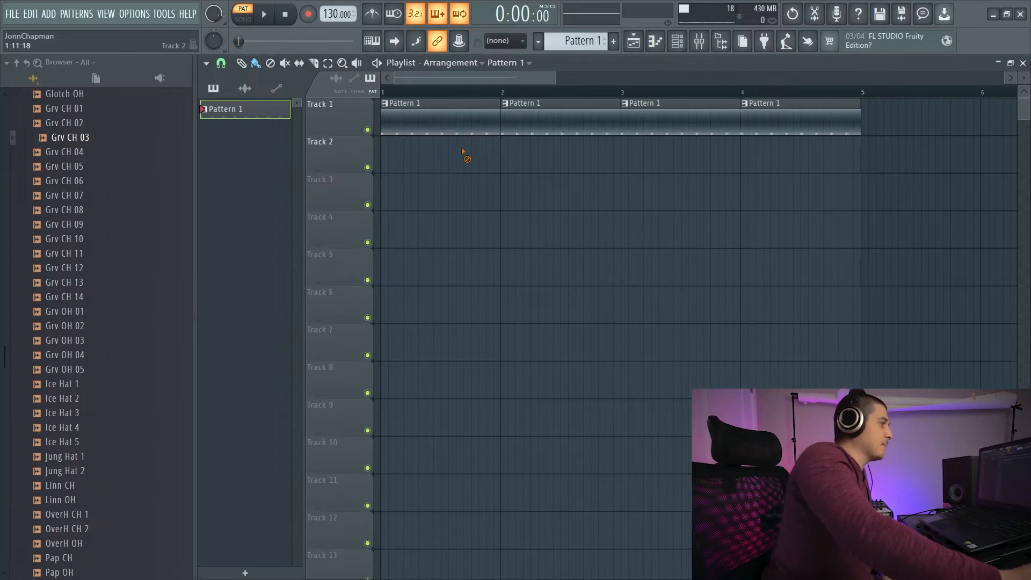
{"action": "right_click", "coordinate": [441, 121]}
{"action": "right_click", "coordinate": [562, 121]}
{"action": "right_click", "coordinate": [681, 121]}
{"action": "right_click", "coordinate": [800, 121]}
{"action": "key", "text": "ctrl+z"}
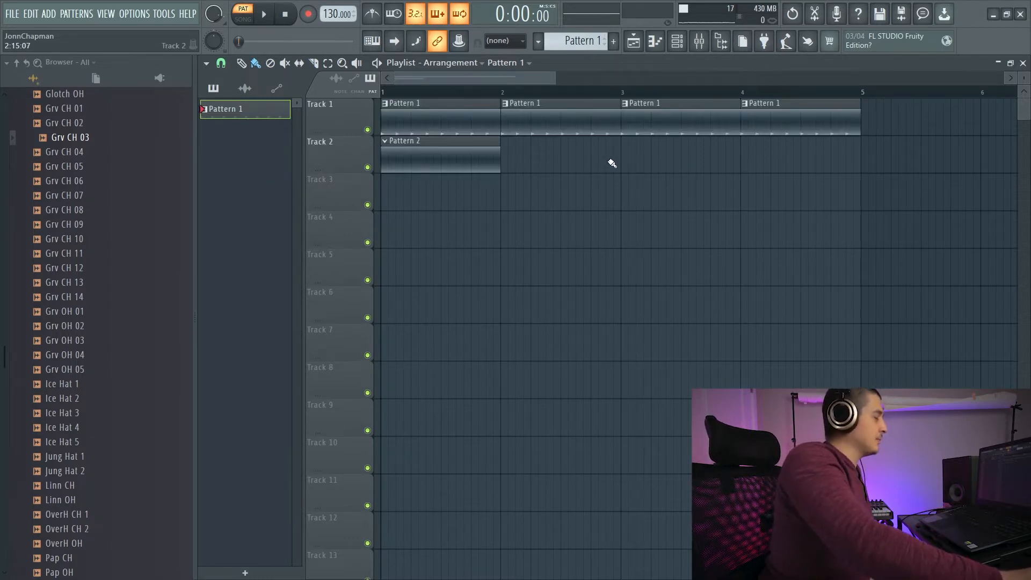
Step: Move the Pattern 2 clip from Track 2 to bar 1 of Track 3
{"action": "left_click_drag", "start_coordinate": [411, 158], "coordinate": [413, 196]}
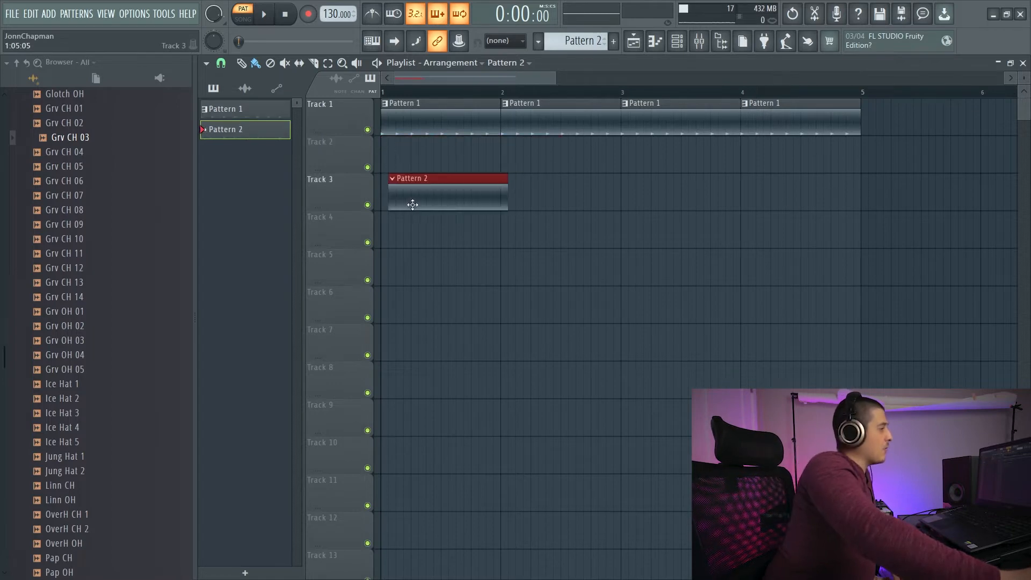
Step: View Pattern 1's Linn Kick notes in the piano roll from its bar 1 clip, and close the piano roll and channel rack
{"action": "double_click", "coordinate": [453, 117]}
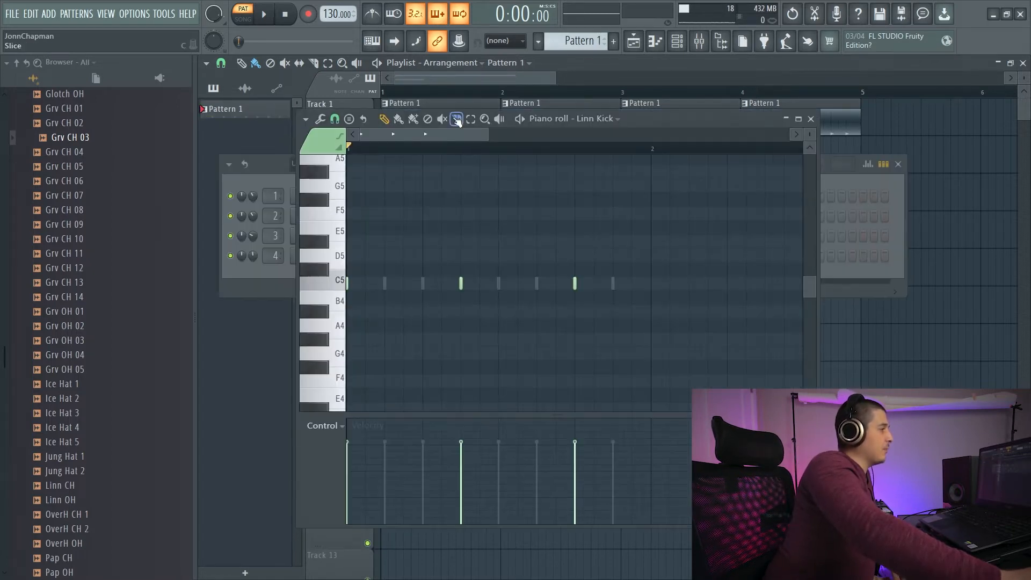
{"action": "left_click", "coordinate": [799, 117]}
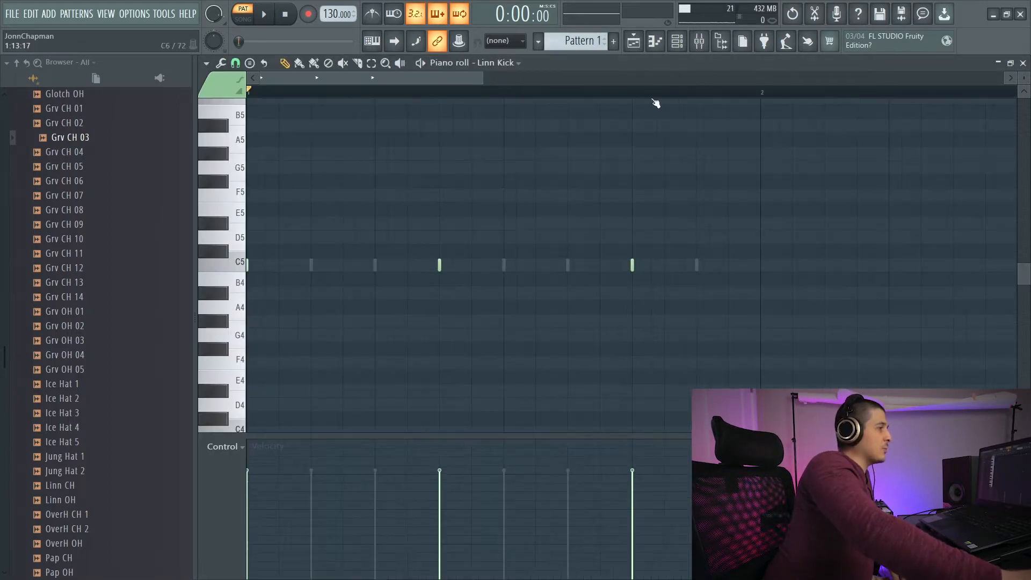
{"action": "left_click", "coordinate": [1023, 62]}
{"action": "left_click_drag", "start_coordinate": [681, 159], "coordinate": [696, 255]}
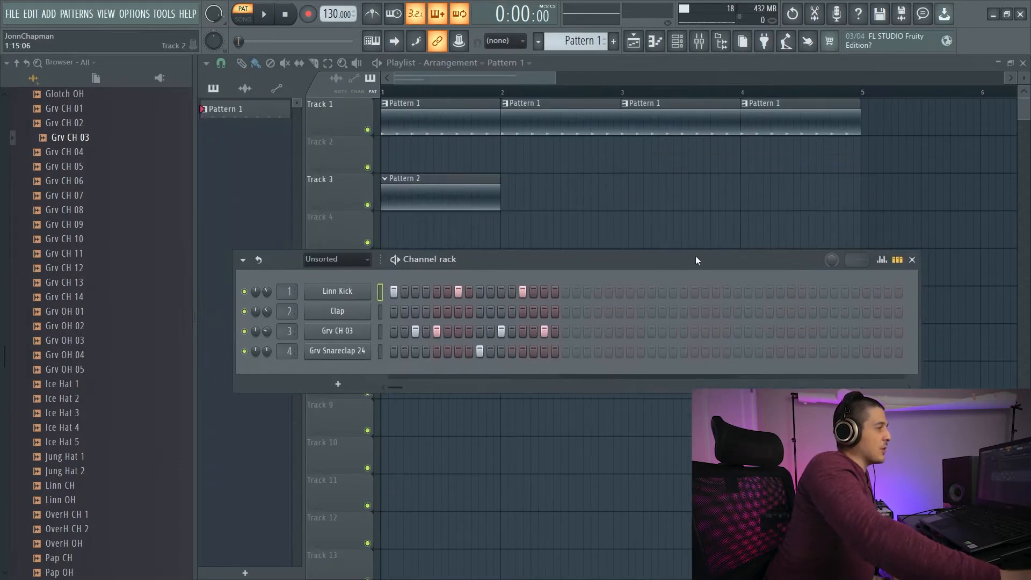
{"action": "double_click", "coordinate": [453, 120]}
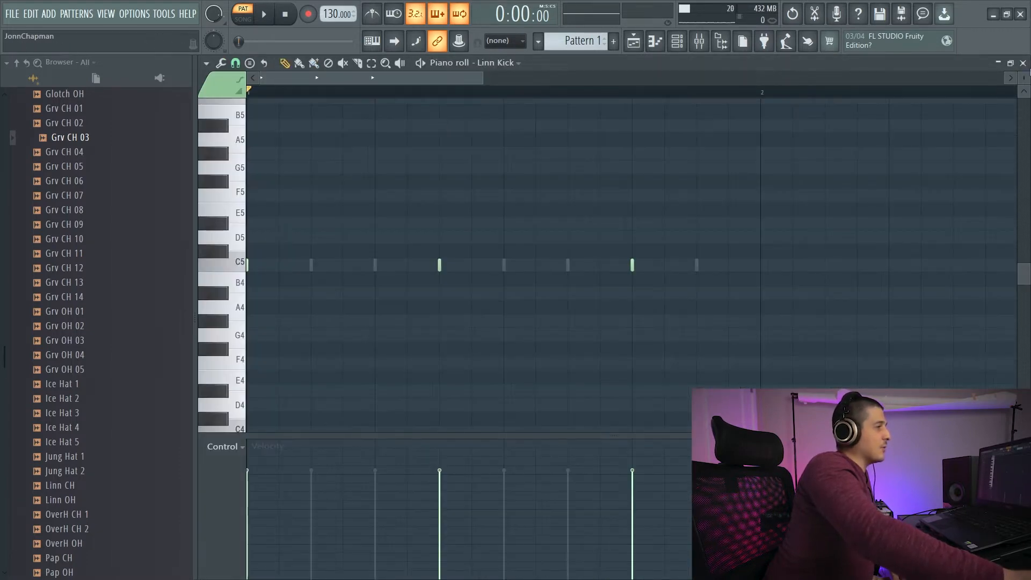
{"action": "left_click", "coordinate": [1023, 63]}
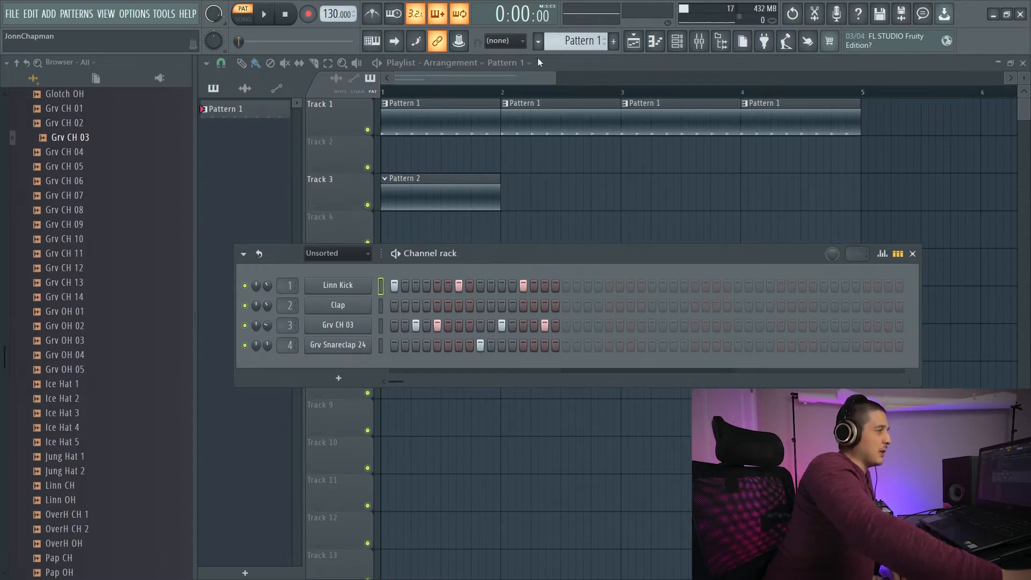
{"action": "key", "text": "F6"}
Step: Switch between Pattern 1 and Pattern 2, examining each one's steps in the channel rack and the available pattern options
{"action": "left_click", "coordinate": [556, 43]}
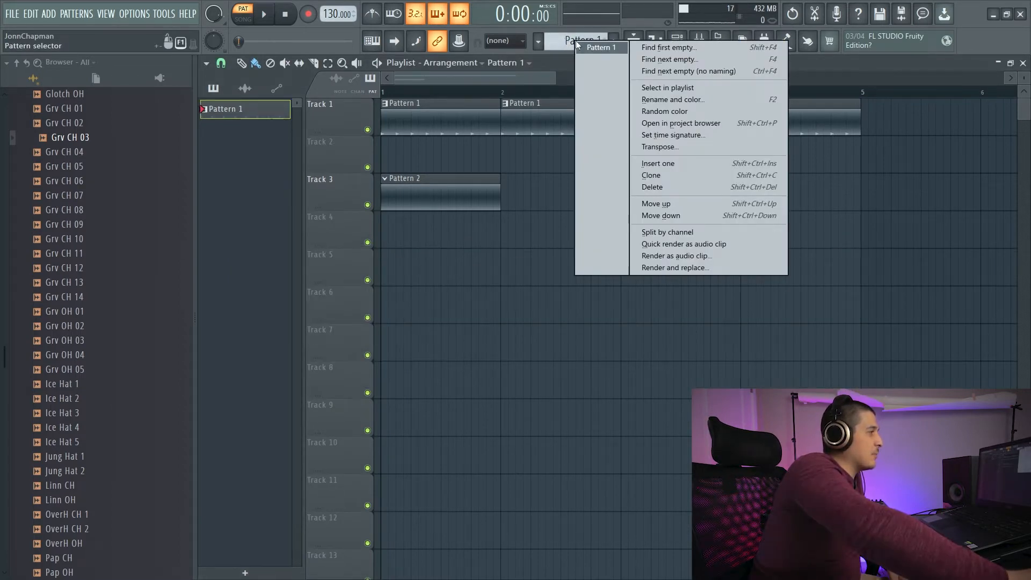
{"action": "left_click", "coordinate": [569, 38]}
{"action": "mouse_move", "coordinate": [568, 37]}
{"action": "left_mouse_down"}
{"action": "mouse_move", "coordinate": [568, 22]}
{"action": "mouse_move", "coordinate": [567, 43]}
{"action": "left_mouse_up"}
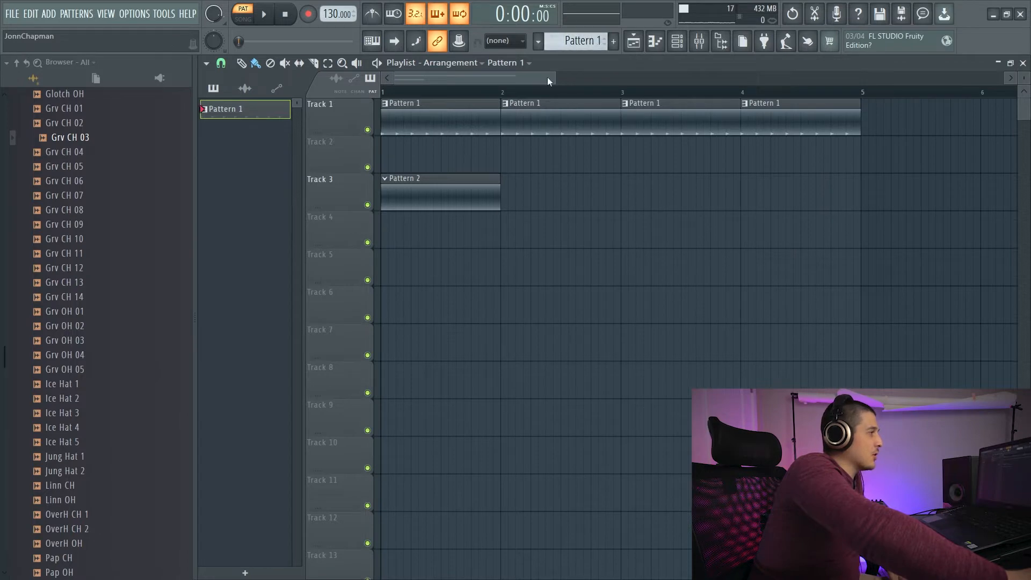
{"action": "left_click", "coordinate": [451, 180]}
{"action": "left_click", "coordinate": [681, 45]}
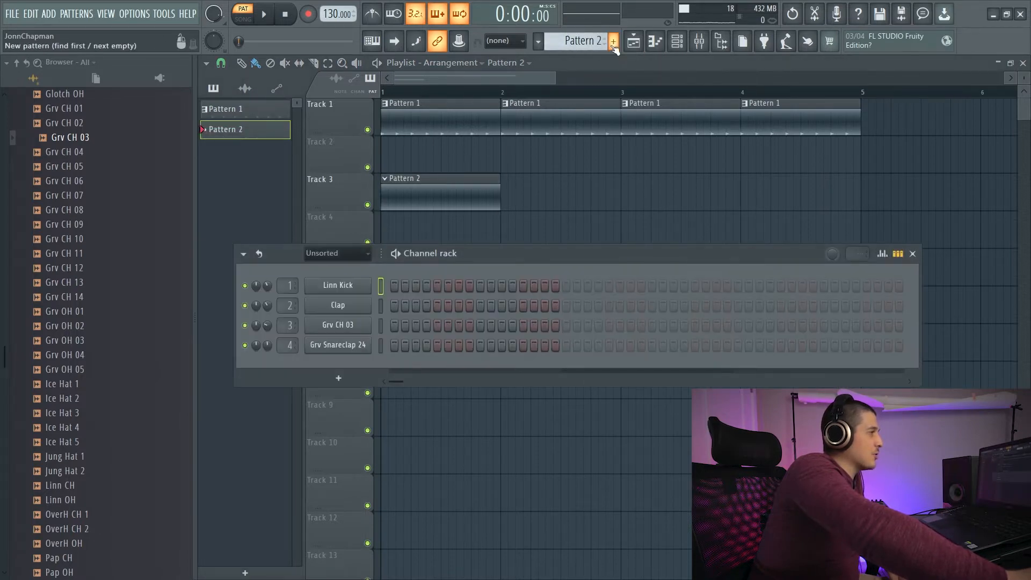
{"action": "left_click_drag", "start_coordinate": [571, 41], "coordinate": [572, 70]}
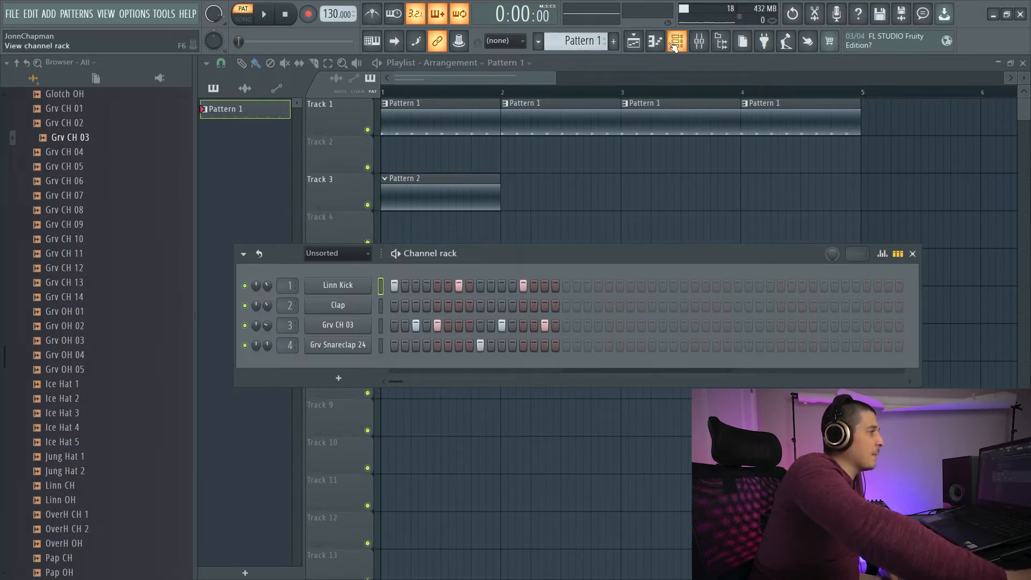
{"action": "left_click", "coordinate": [675, 44]}
{"action": "right_click", "coordinate": [588, 43]}
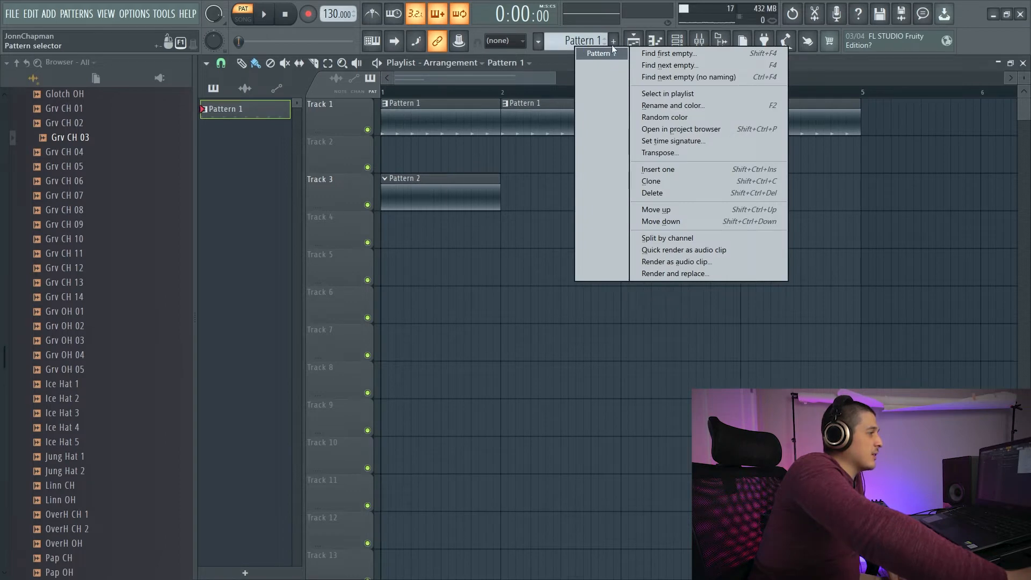
{"action": "left_click", "coordinate": [269, 129]}
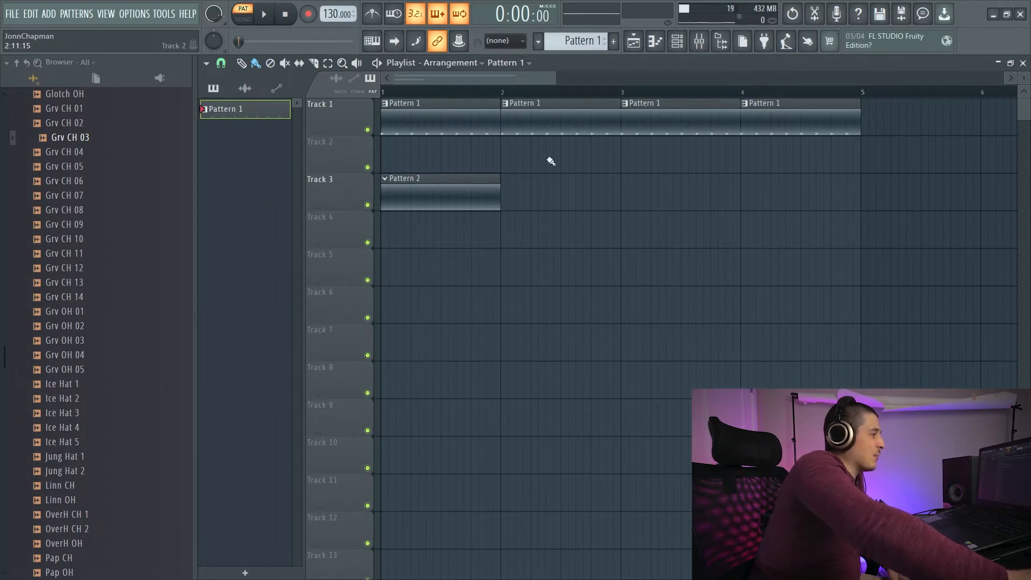
Step: Add the Grv CH 09 sample to Track 4 as an audio clip and delete the placed clip
{"action": "left_click", "coordinate": [213, 88]}
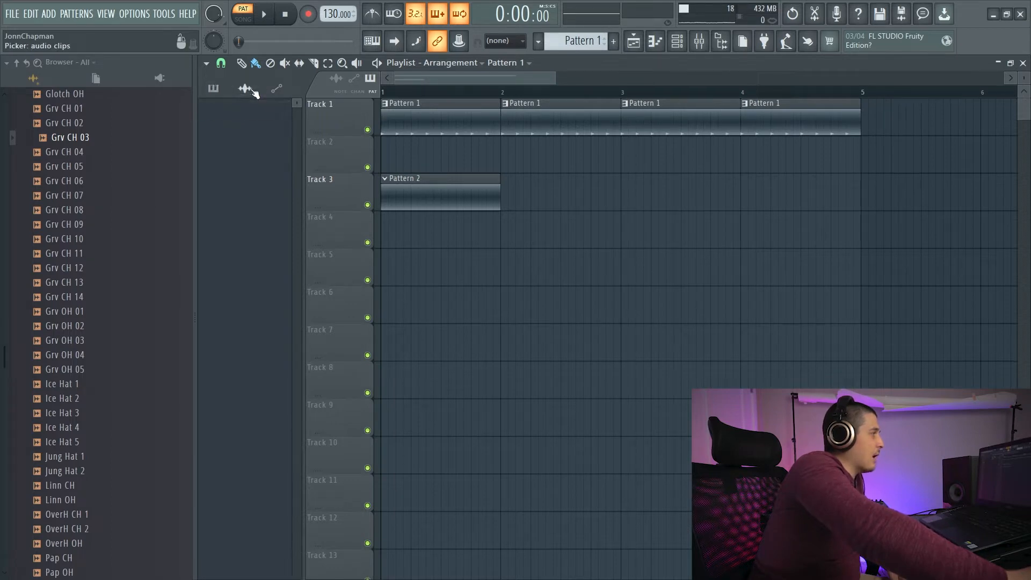
{"action": "left_click_drag", "start_coordinate": [58, 228], "coordinate": [457, 231]}
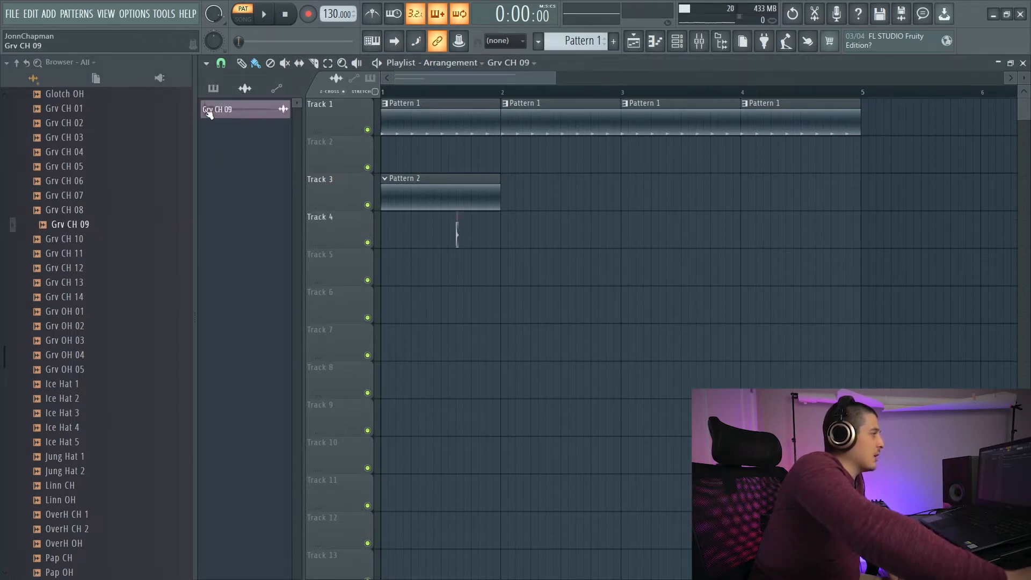
{"action": "right_click", "coordinate": [455, 238]}
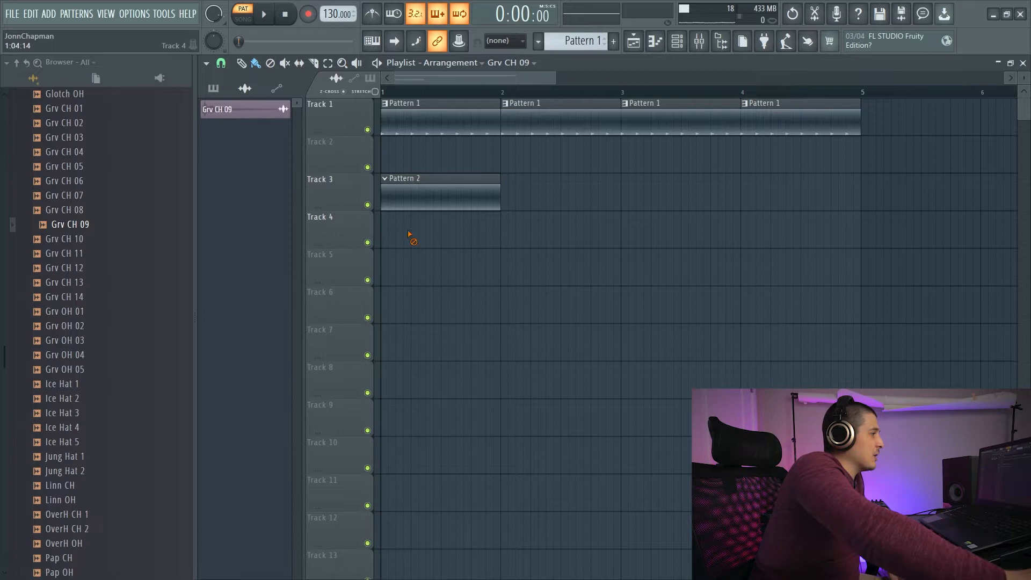
Step: Create an automation clip for Grv CH 09's channel volume and undo its placement in the playlist
{"action": "left_click", "coordinate": [276, 90]}
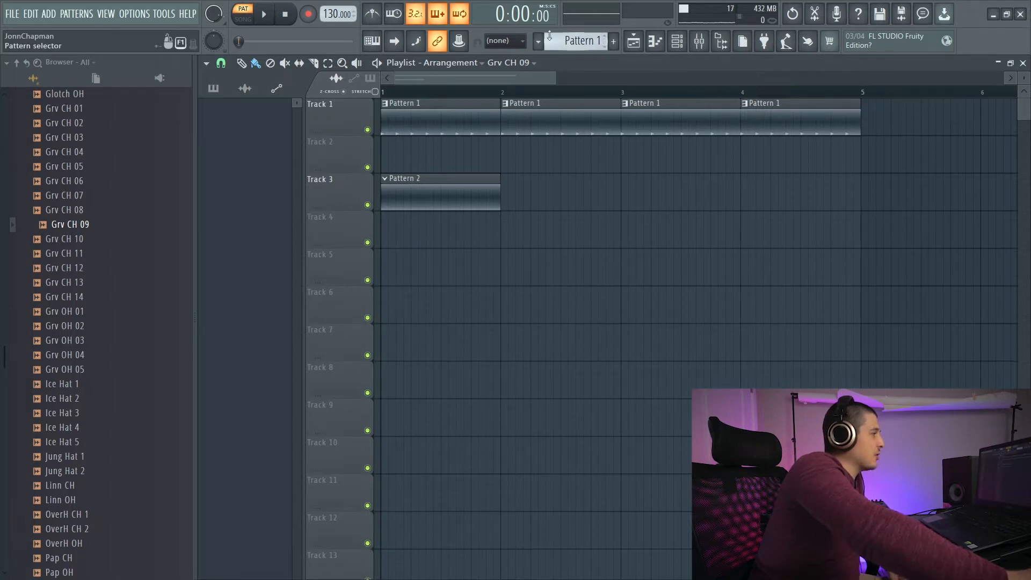
{"action": "left_click", "coordinate": [677, 41]}
{"action": "right_click", "coordinate": [269, 286]}
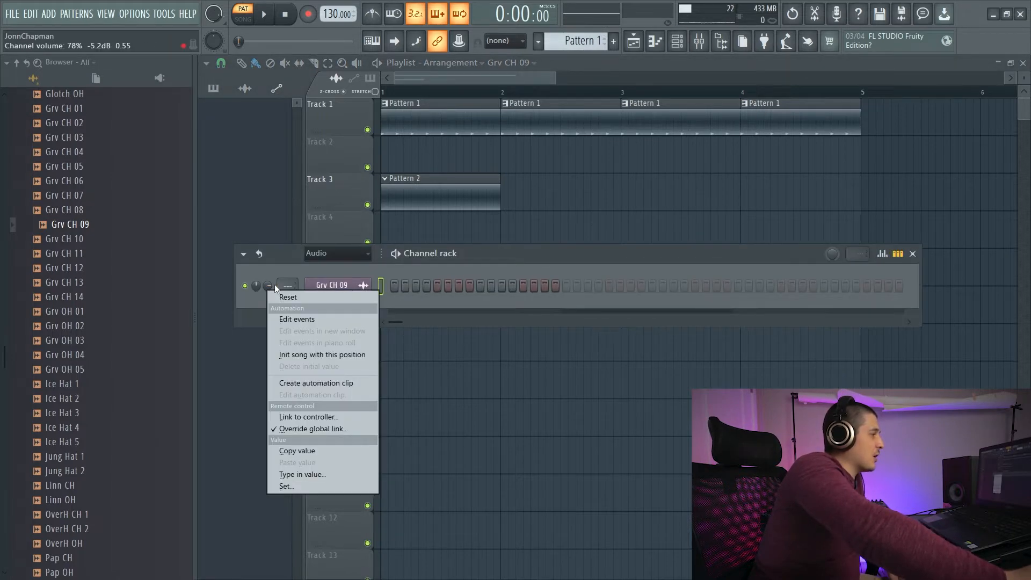
{"action": "left_click", "coordinate": [316, 383]}
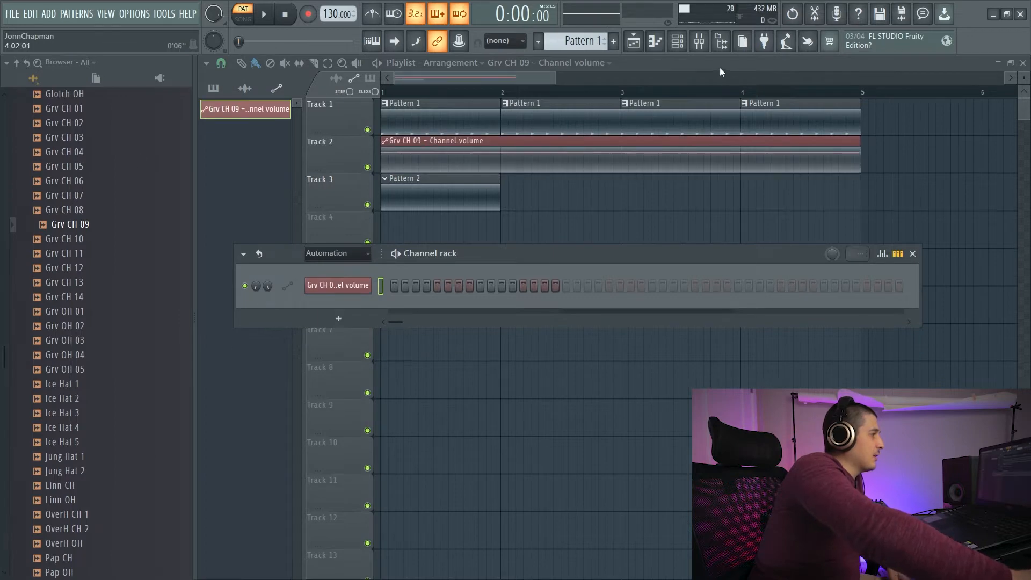
{"action": "key", "text": "F6"}
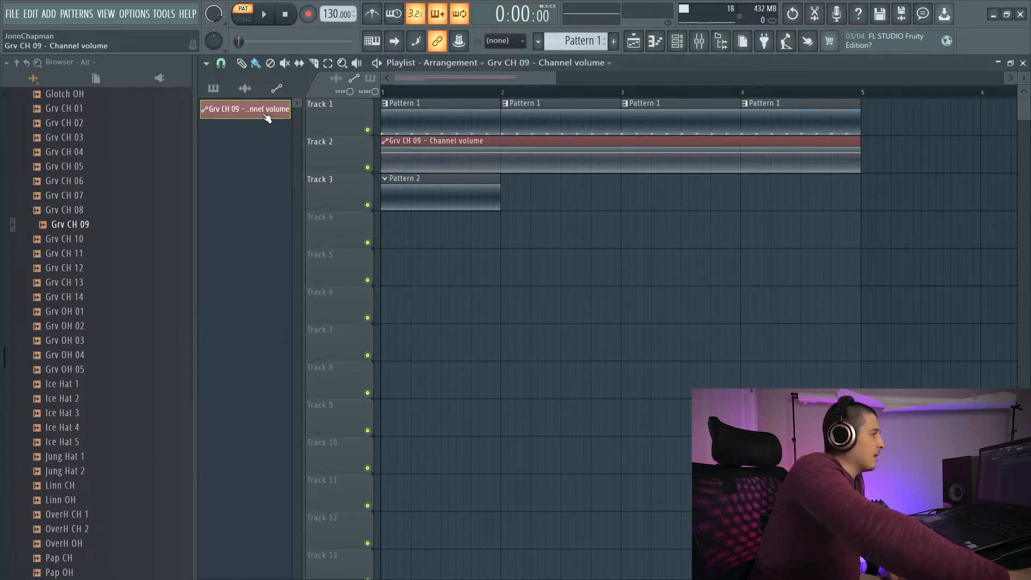
{"action": "key", "text": "ctrl+z"}
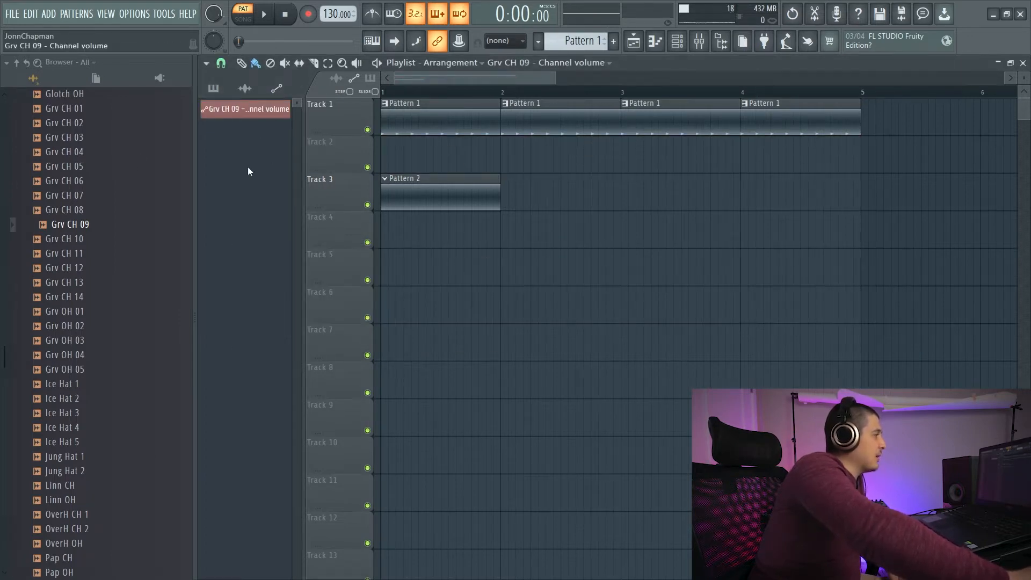
Step: Place a Pattern 1 clip at bar 1 of Track 2 from the pattern picker and delete it
{"action": "left_click", "coordinate": [215, 88]}
{"action": "left_click_drag", "start_coordinate": [257, 112], "coordinate": [419, 157]}
{"action": "right_click", "coordinate": [442, 158]}
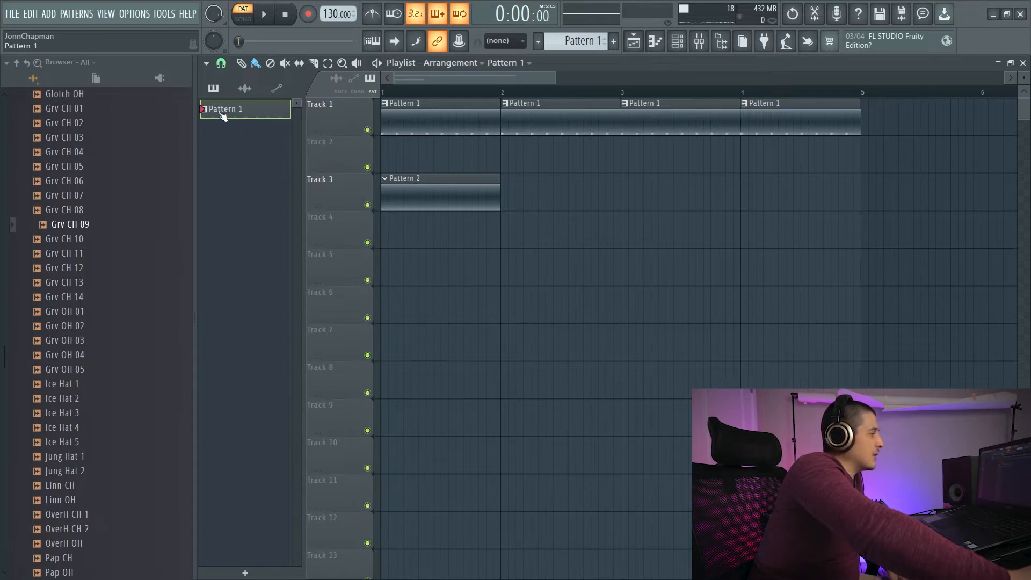
Step: Split Pattern 1 by channel
{"action": "right_click", "coordinate": [256, 108]}
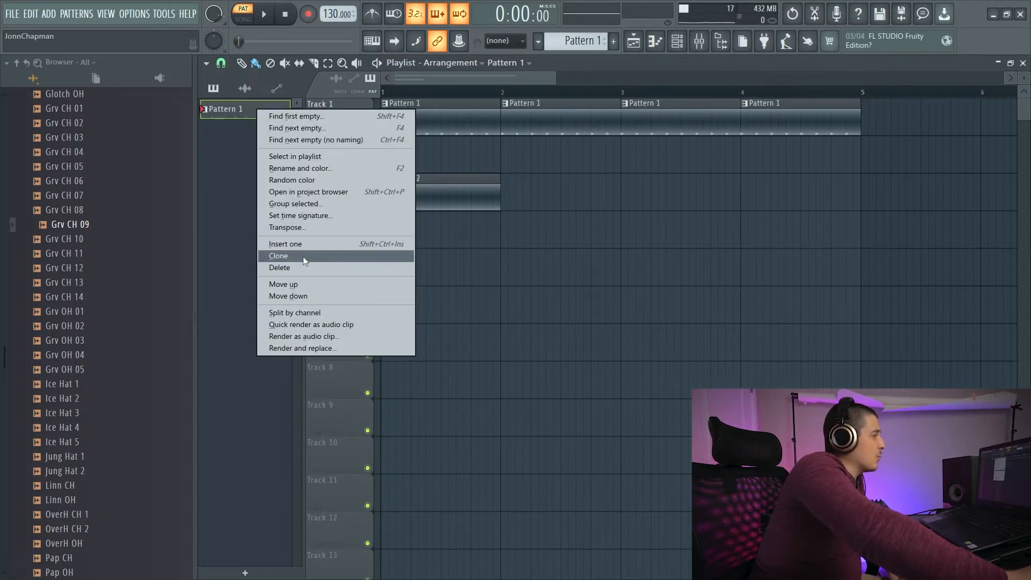
{"action": "left_click", "coordinate": [313, 314]}
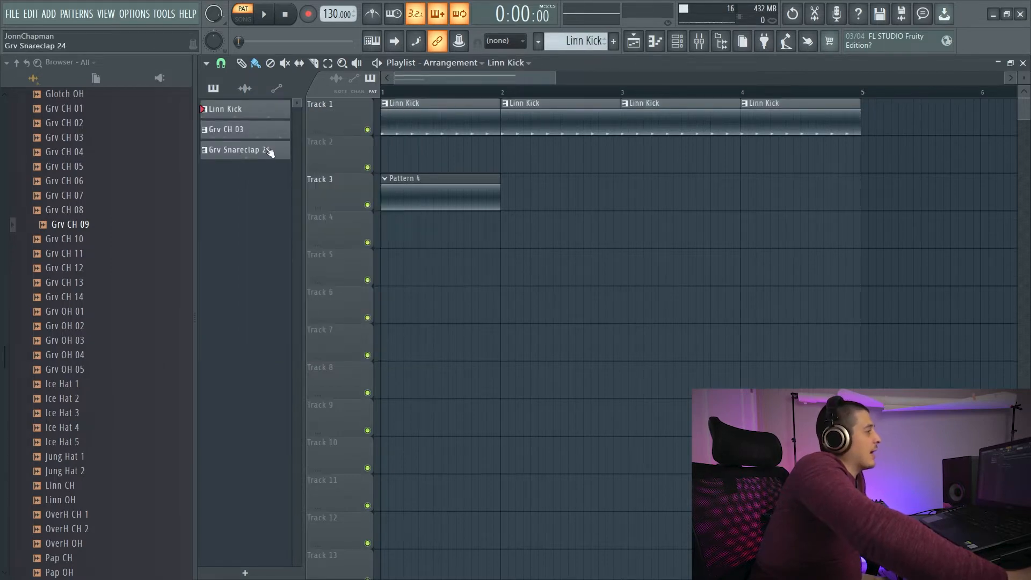
Step: Spread the stacked split clips so Linn Kick sits on Track 2 and Grv CH 03 on Track 3, with Pattern 4 on Track 4
{"action": "left_click_drag", "start_coordinate": [408, 113], "coordinate": [409, 150]}
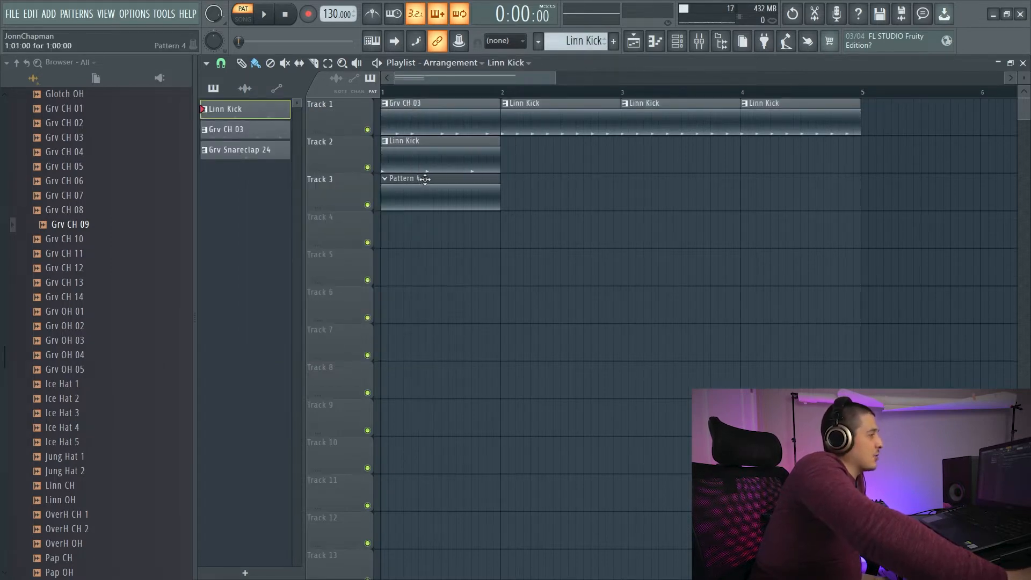
{"action": "left_click_drag", "start_coordinate": [456, 120], "coordinate": [457, 232]}
{"action": "left_click_drag", "start_coordinate": [419, 186], "coordinate": [448, 337]}
{"action": "left_click_drag", "start_coordinate": [423, 215], "coordinate": [424, 182]}
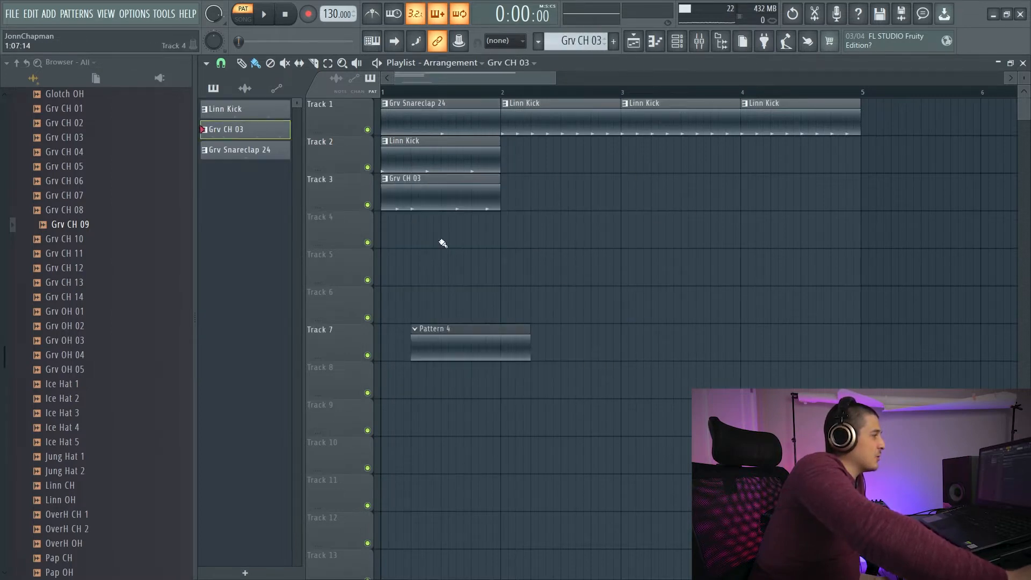
{"action": "left_click_drag", "start_coordinate": [427, 330], "coordinate": [382, 213]}
{"action": "left_click_drag", "start_coordinate": [554, 121], "coordinate": [526, 193]}
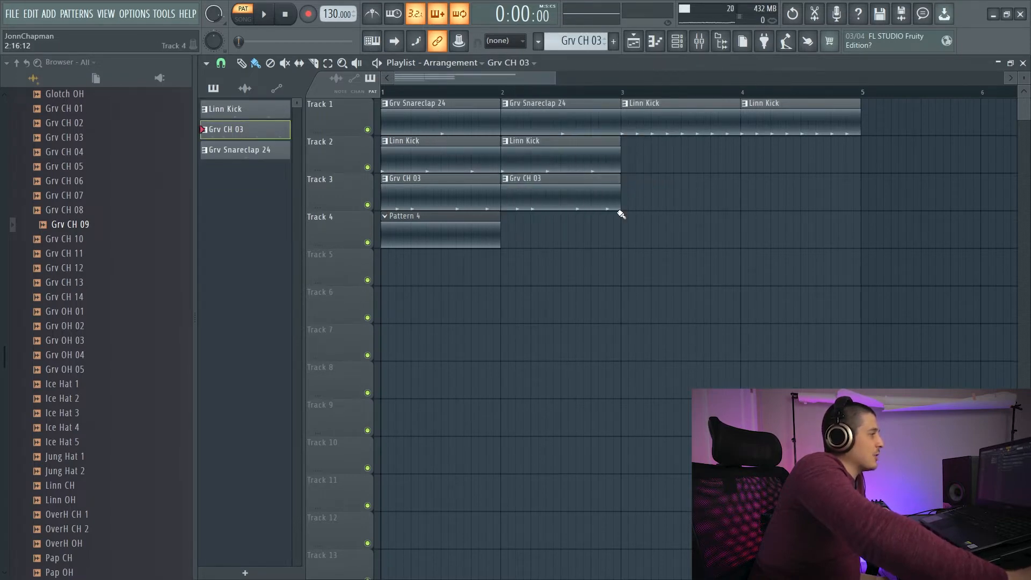
{"action": "left_click_drag", "start_coordinate": [699, 117], "coordinate": [705, 155]}
Step: Undo the clip moves and the split of Pattern 1 by channel
{"action": "key", "text": "ctrl+z"}
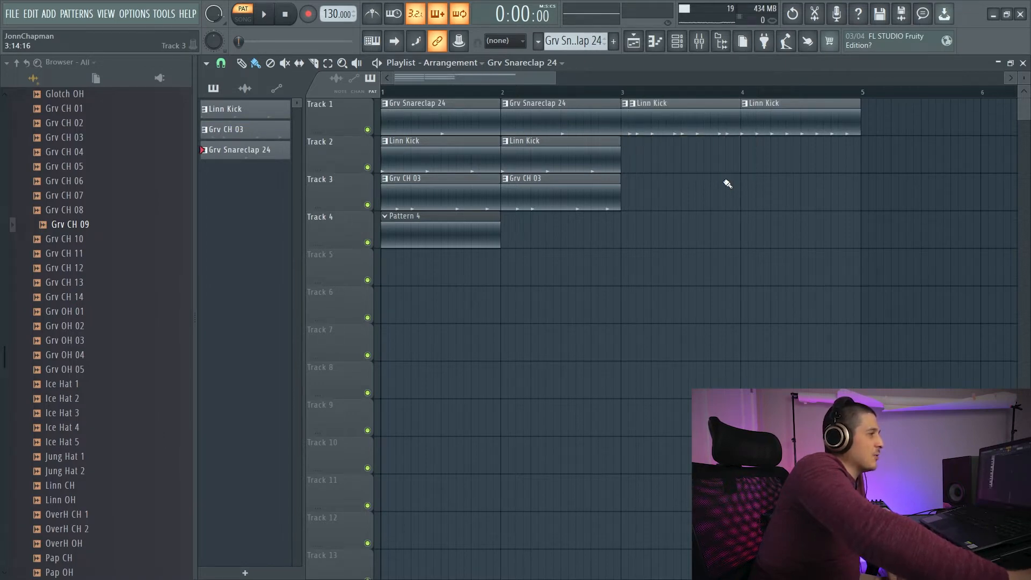
{"action": "key", "text": "ctrl+z"}
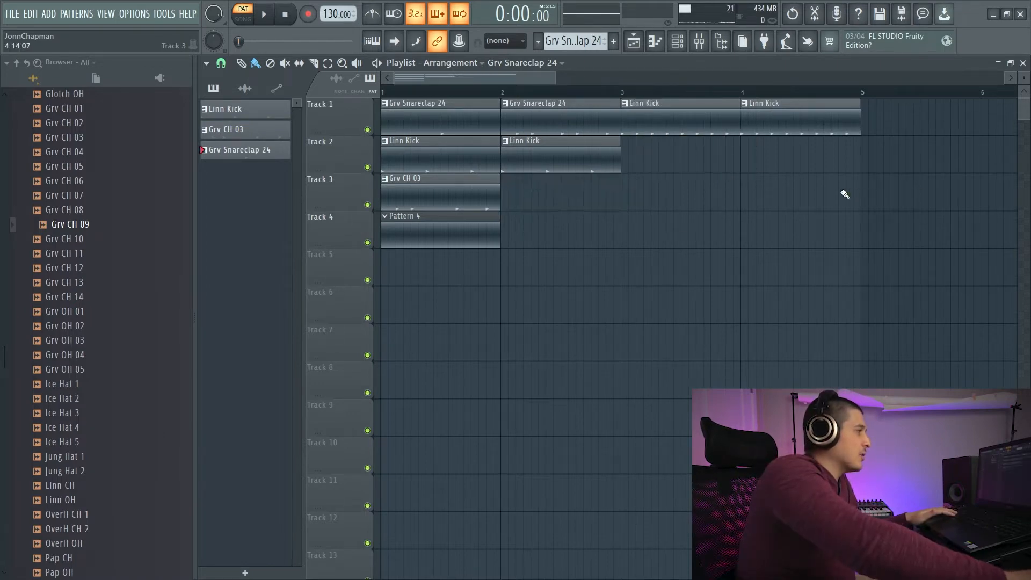
{"action": "key", "text": "ctrl+alt+z"}
{"action": "key", "text": "ctrl+alt+z"}
{"action": "key", "text": "ctrl+alt+z"}
{"action": "key", "text": "ctrl+alt+z"}
{"action": "key", "text": "ctrl+alt+z"}
{"action": "key", "text": "ctrl+alt+z"}
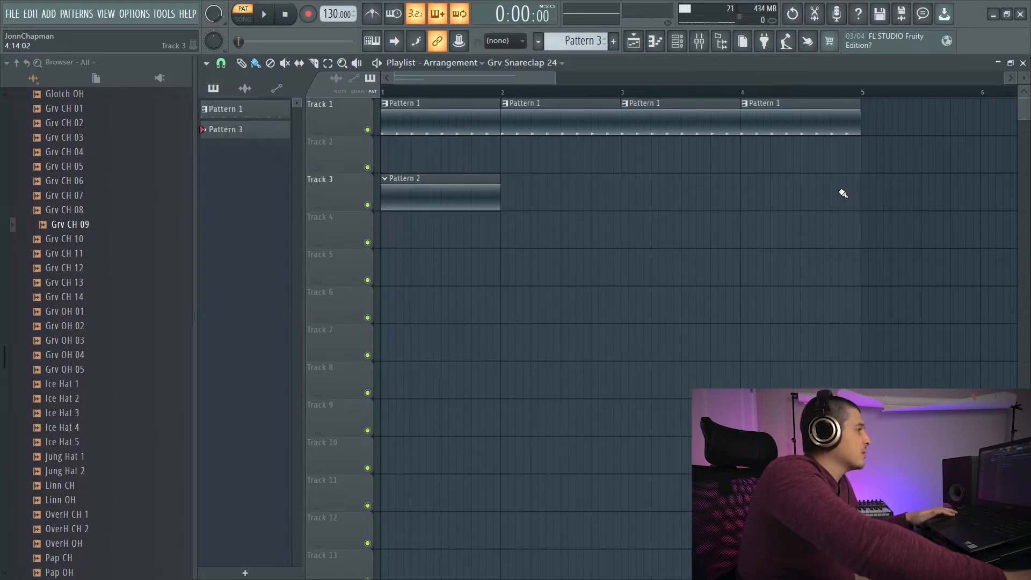
{"action": "key", "text": "ctrl+alt+z"}
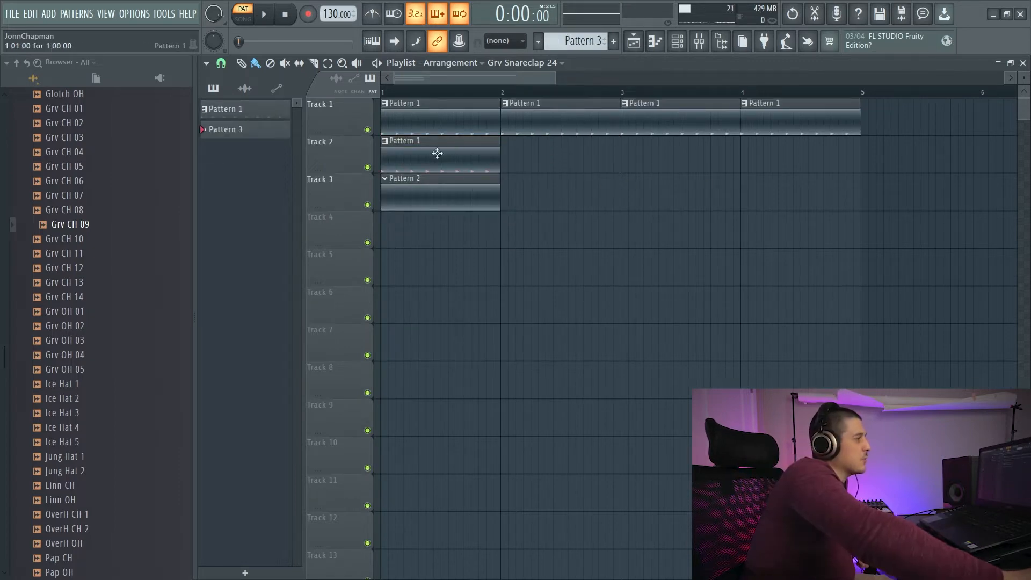
Step: Delete all Pattern 1 clips from Tracks 1 and 2
{"action": "right_click", "coordinate": [425, 154]}
{"action": "right_click", "coordinate": [681, 132]}
{"action": "right_click", "coordinate": [760, 134]}
{"action": "right_click", "coordinate": [480, 131]}
{"action": "right_click", "coordinate": [516, 129]}
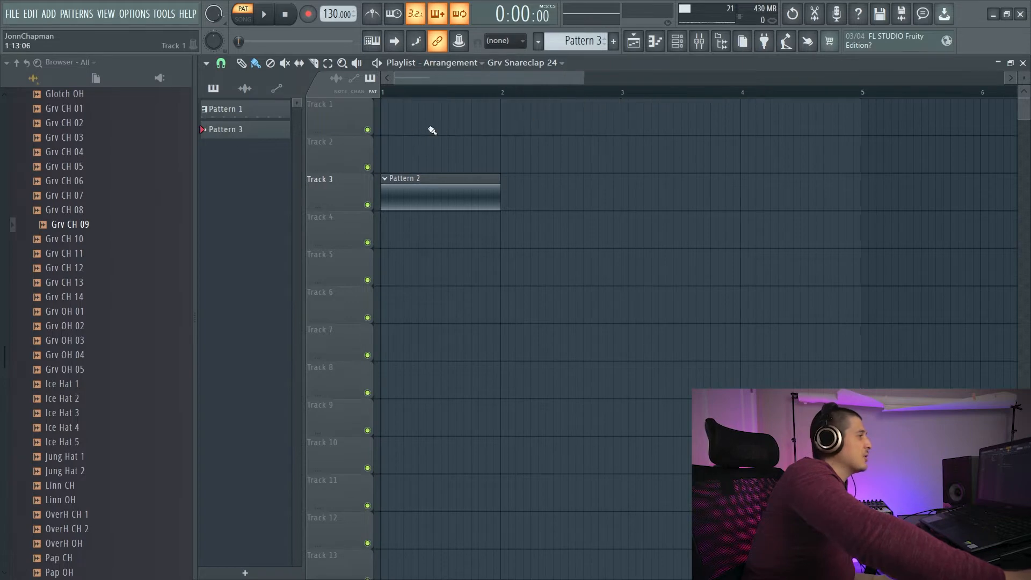
Step: Split Pattern 1 by channel and select the Linn Kick pattern for placing
{"action": "right_click", "coordinate": [222, 103]}
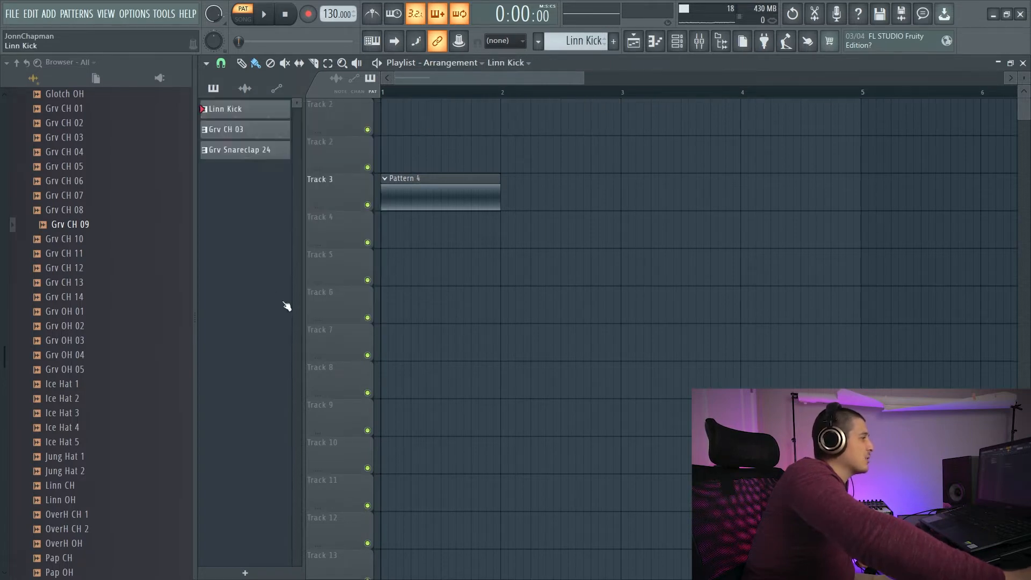
{"action": "left_click", "coordinate": [260, 115]}
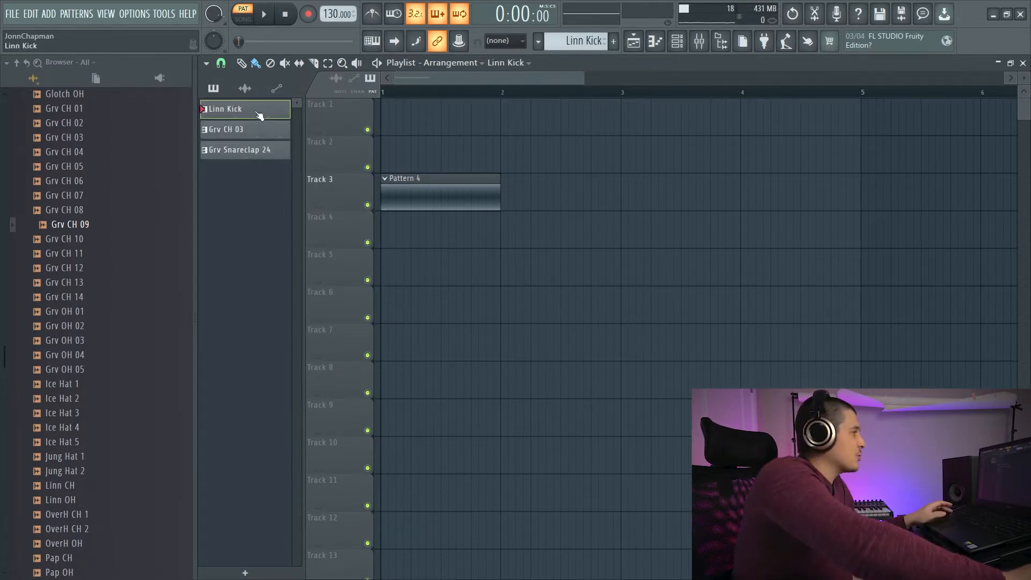
Step: Place the Linn Kick, Grv CH 03 and Grv Snareclap 24 patterns together on Tracks 1 to 3 and delete the Pattern 4 clip from Track 3
{"action": "left_click", "coordinate": [259, 154]}
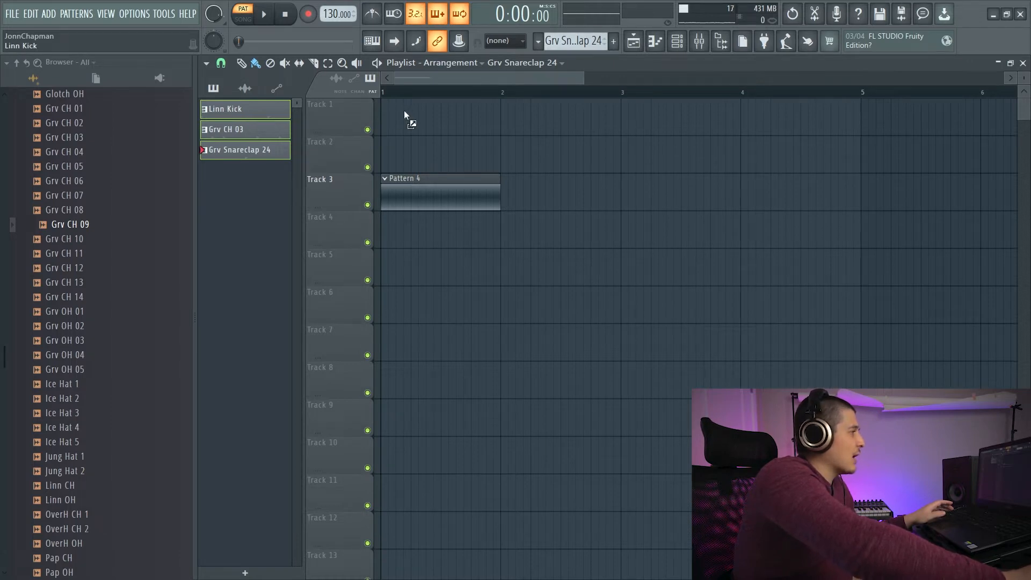
{"action": "left_click_drag", "start_coordinate": [404, 111], "coordinate": [399, 119]}
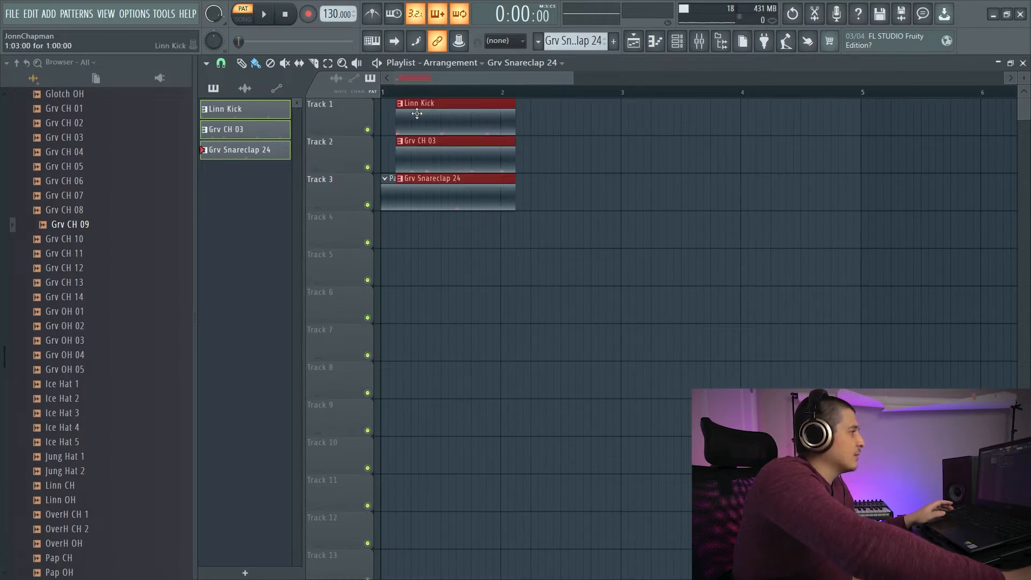
{"action": "right_click", "coordinate": [387, 176]}
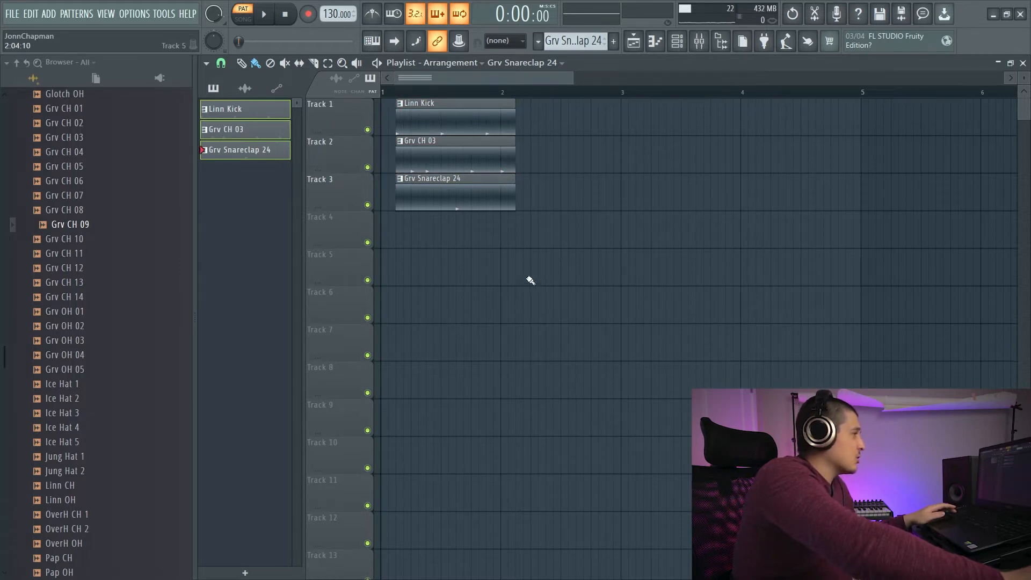
Step: Select the three stacked drum clips and duplicate them one after another to make six repetitions
{"action": "left_click_drag", "start_coordinate": [523, 274], "coordinate": [396, 99]}
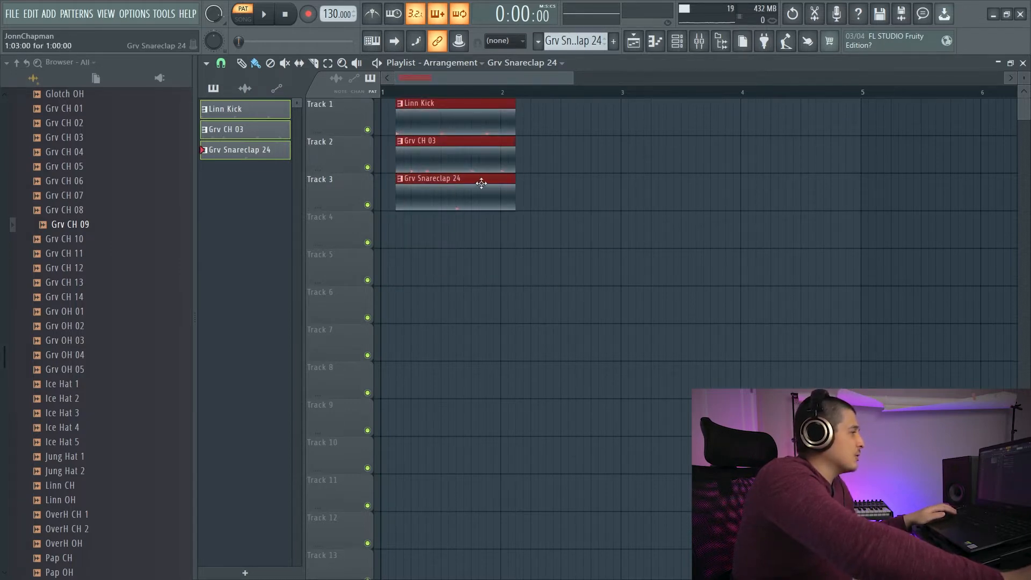
{"action": "key", "text": "ctrl+b"}
{"action": "key", "text": "ctrl+b"}
{"action": "key", "text": "ctrl+b"}
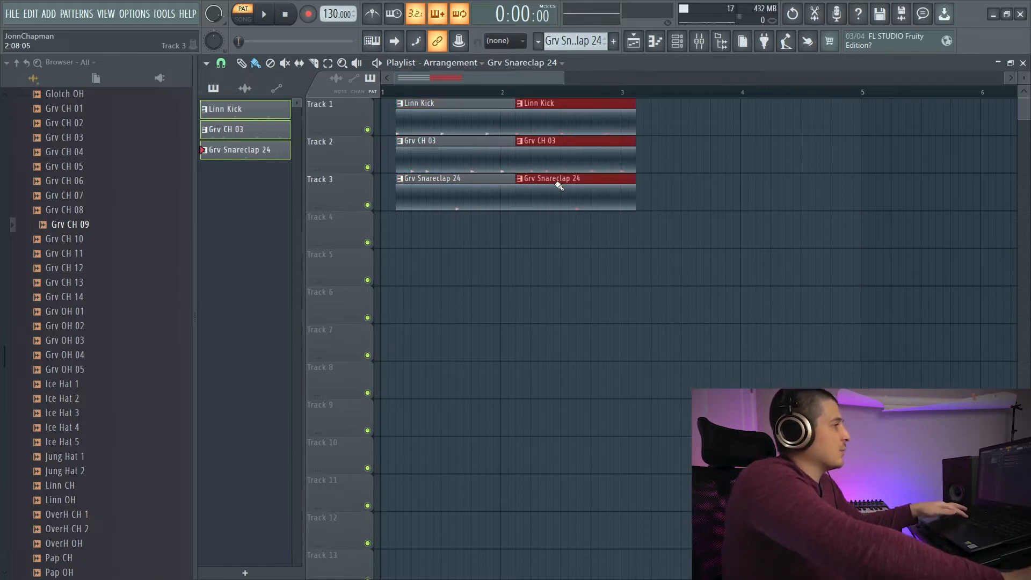
{"action": "key", "text": "ctrl+b"}
{"action": "key", "text": "ctrl+b"}
{"action": "left_click_drag", "start_coordinate": [567, 81], "coordinate": [634, 80]}
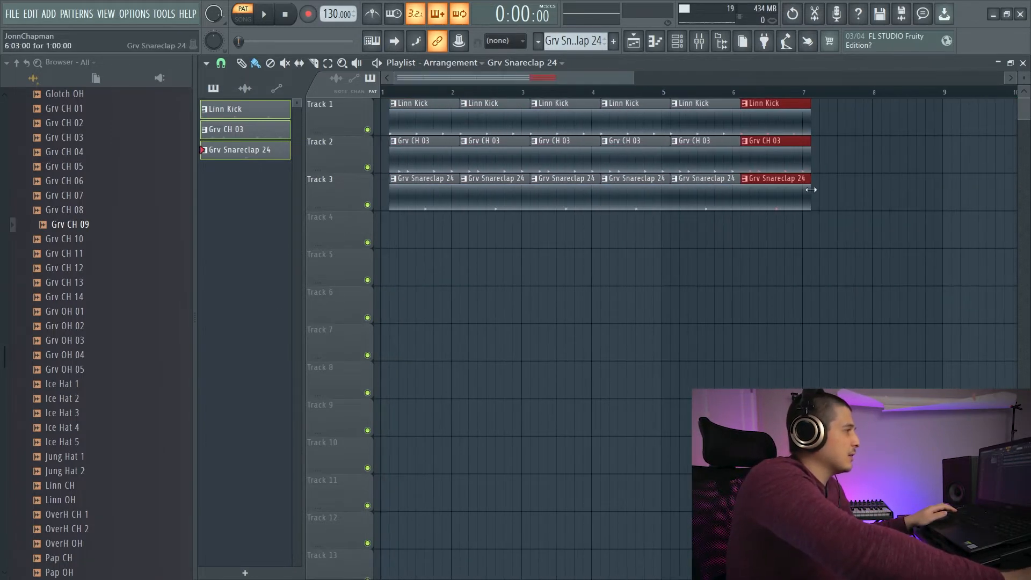
Step: Delete the last two repetitions of the drum clips and shift the remaining four to start at bar 1
{"action": "left_click", "coordinate": [804, 245]}
{"action": "right_click", "coordinate": [797, 254]}
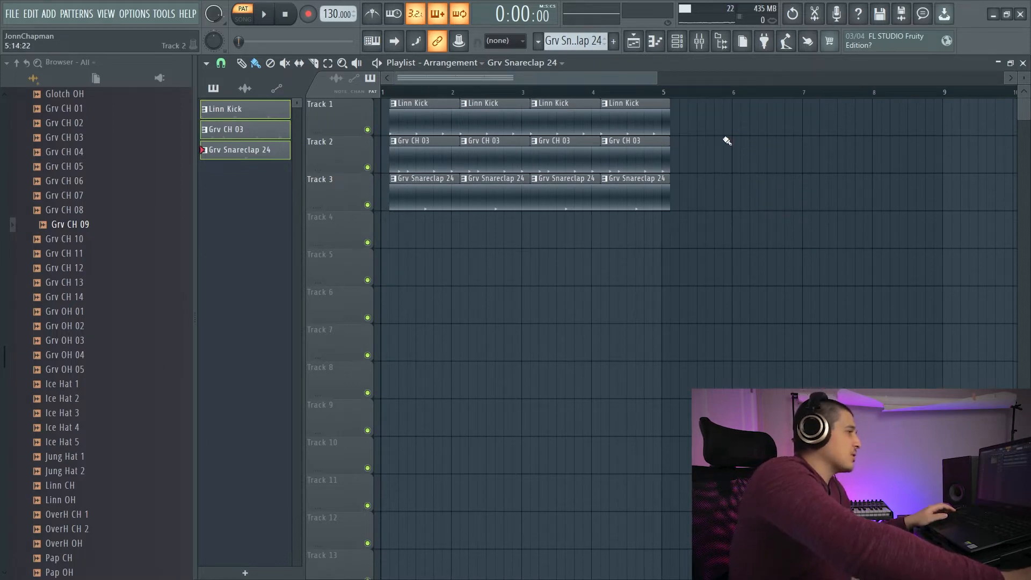
{"action": "left_click_drag", "start_coordinate": [749, 100], "coordinate": [373, 283]}
{"action": "left_click_drag", "start_coordinate": [550, 124], "coordinate": [542, 125]}
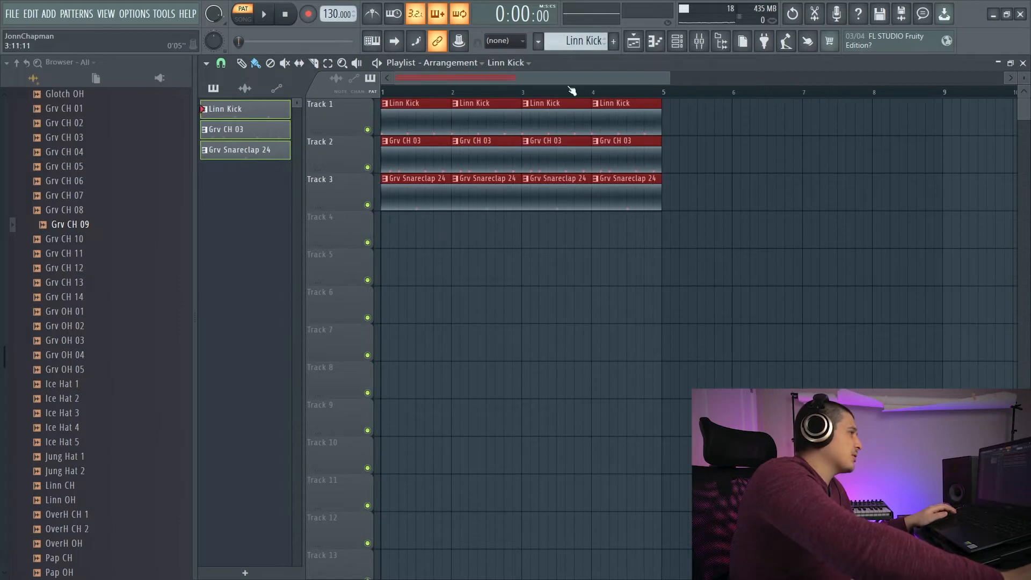
{"action": "left_click", "coordinate": [700, 121]}
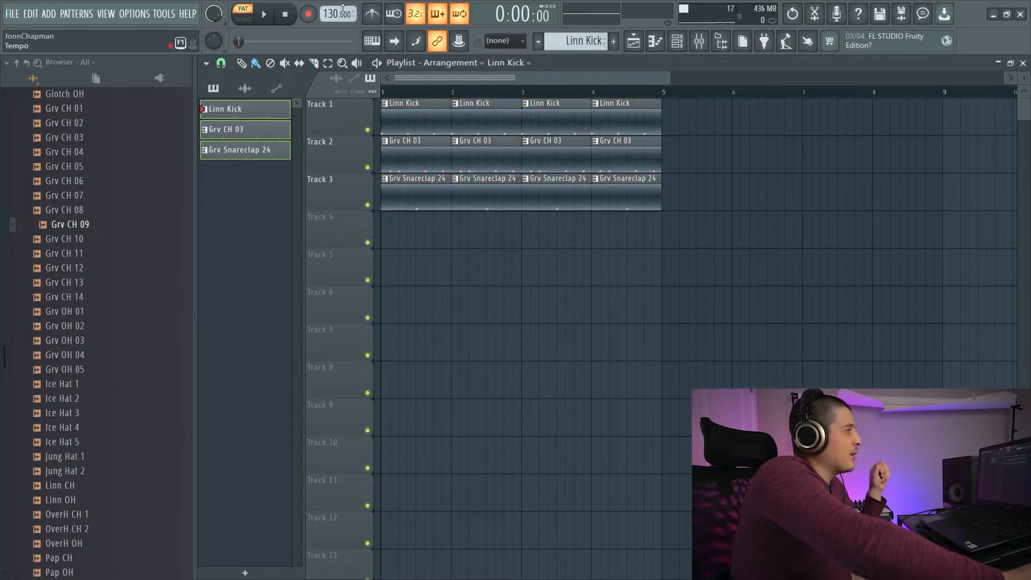
Step: Play the selected pattern in pattern mode, then switch to song mode and play the arrangement
{"action": "left_click", "coordinate": [266, 16]}
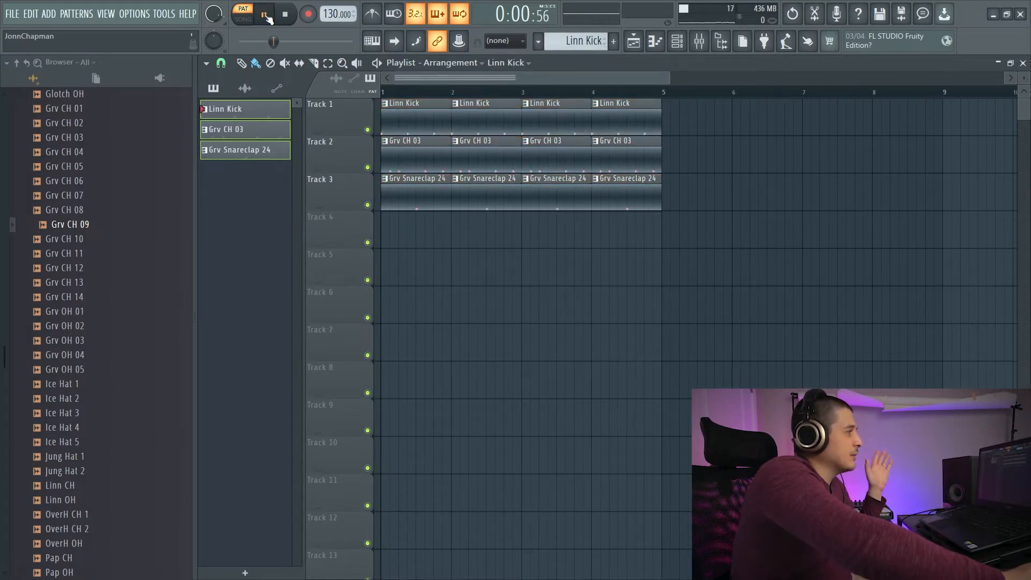
{"action": "left_click", "coordinate": [288, 16]}
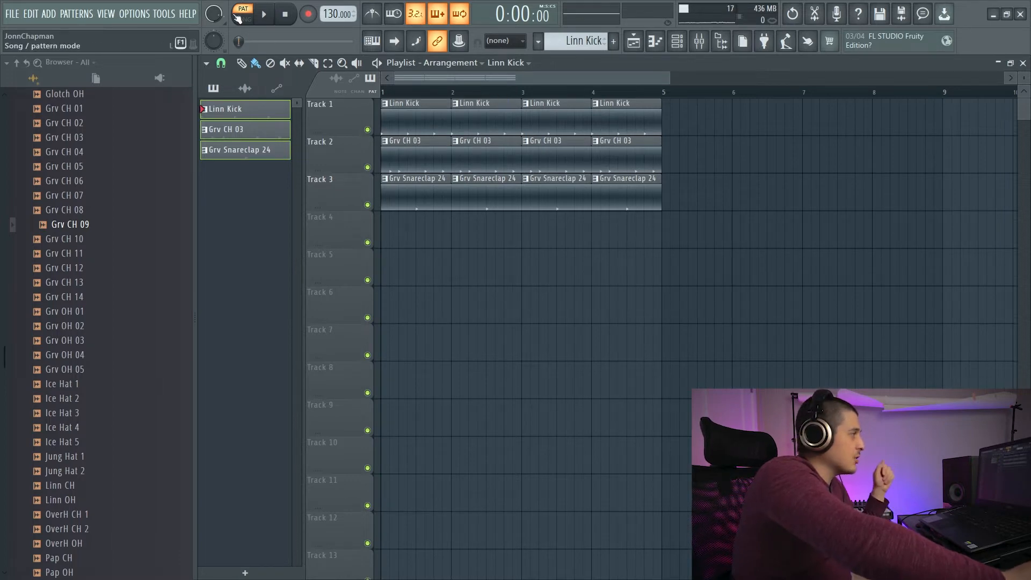
{"action": "key", "text": "l"}
{"action": "key", "text": "space"}
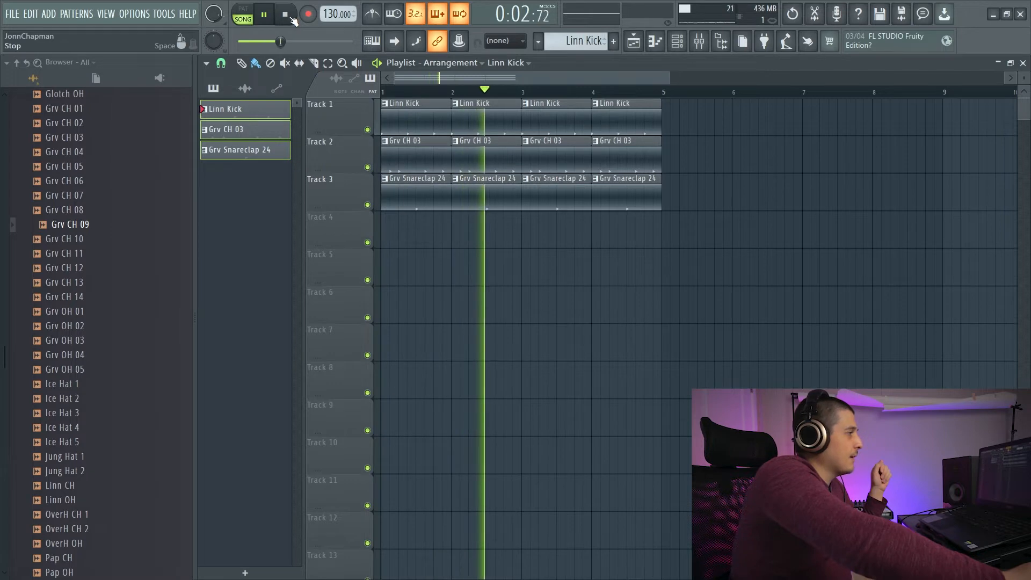
{"action": "left_click", "coordinate": [289, 15]}
Step: Delete the Grv CH 03 clips at bars 1 and 3 on Track 2 while playing back the arrangement
{"action": "right_click", "coordinate": [429, 165]}
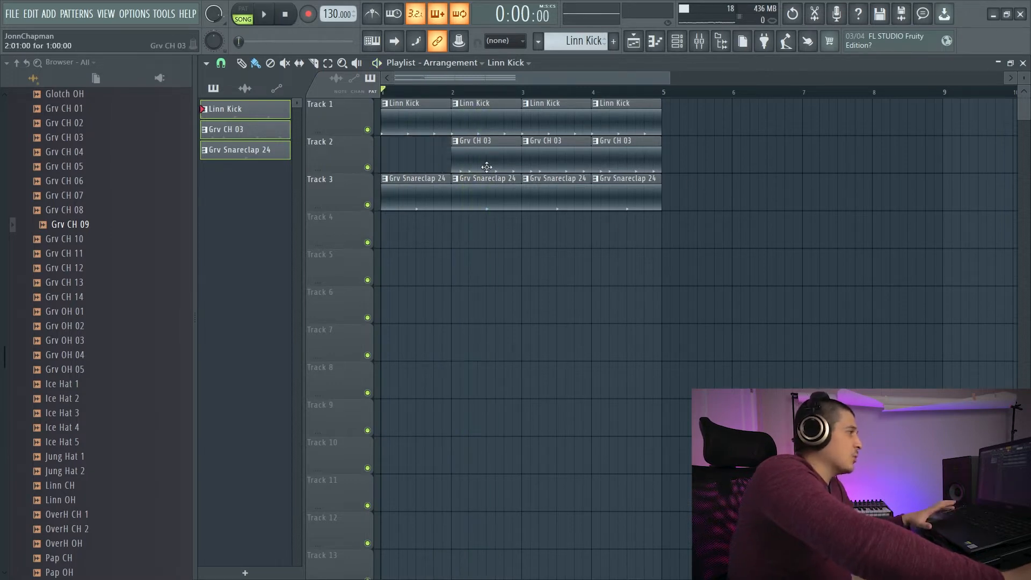
{"action": "key", "text": "space"}
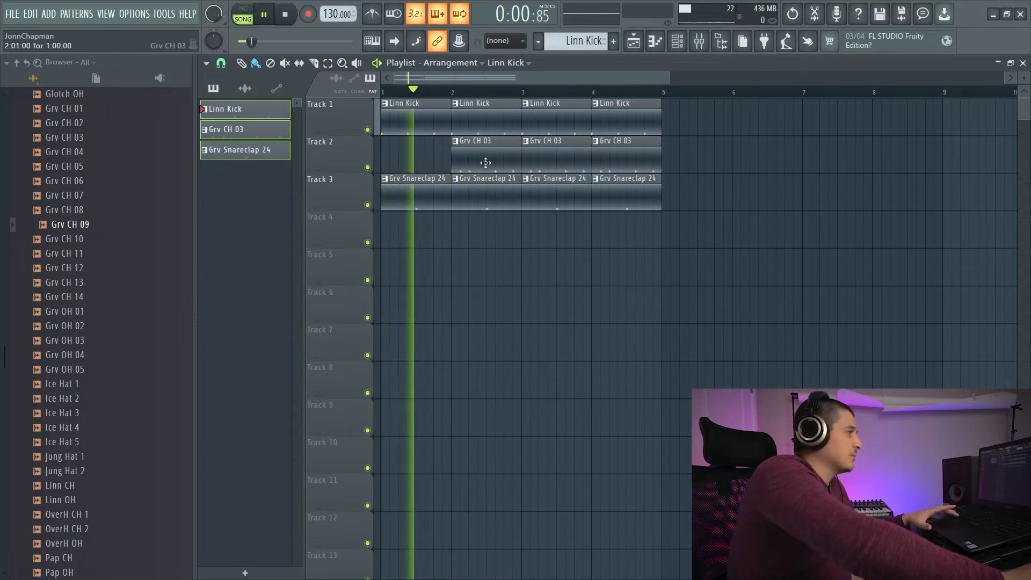
{"action": "right_click", "coordinate": [552, 160]}
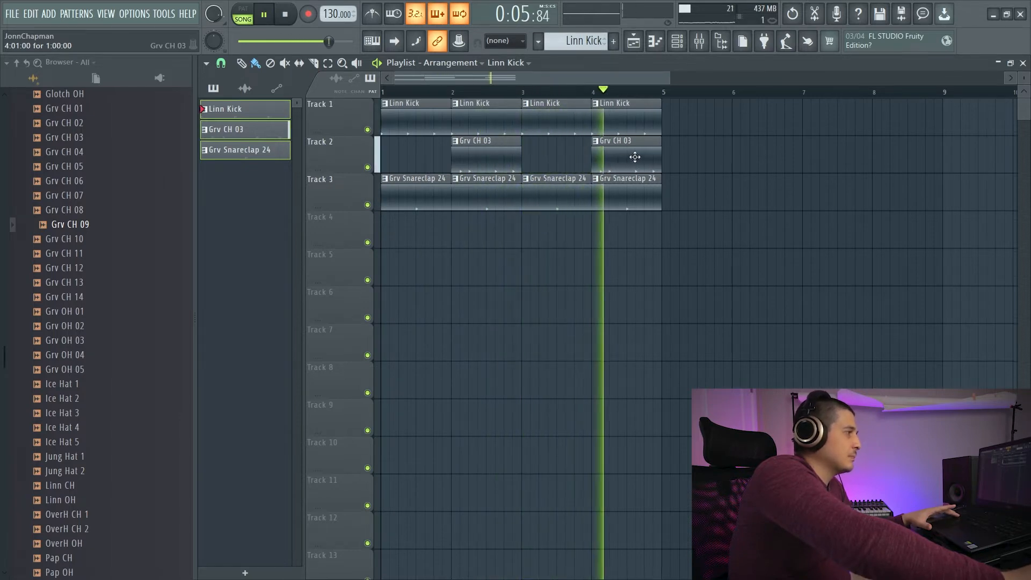
{"action": "key", "text": "space"}
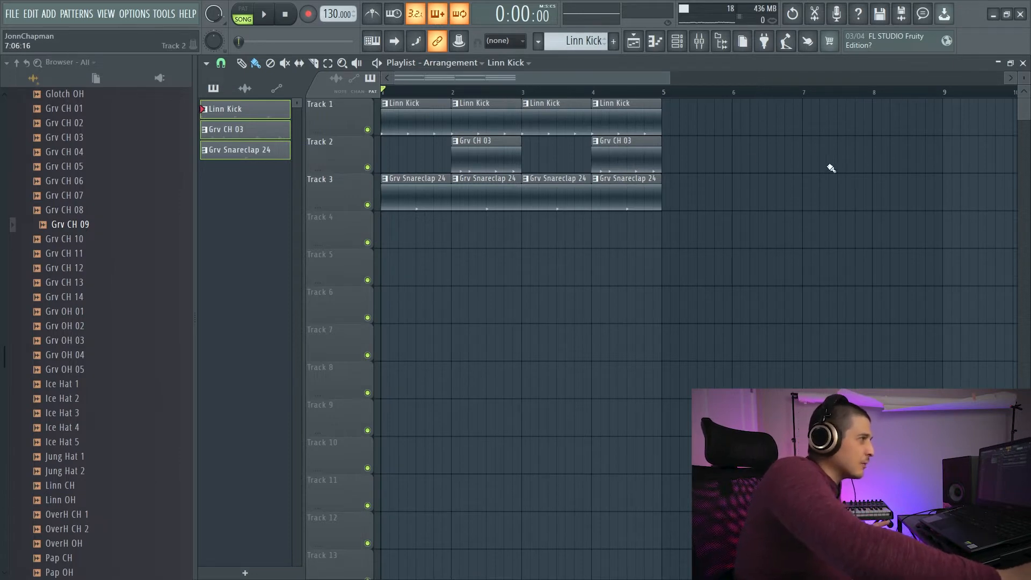
Step: Check the Linn Kick notes in the piano roll and play the song with the Channel rack in view
{"action": "double_click", "coordinate": [404, 117]}
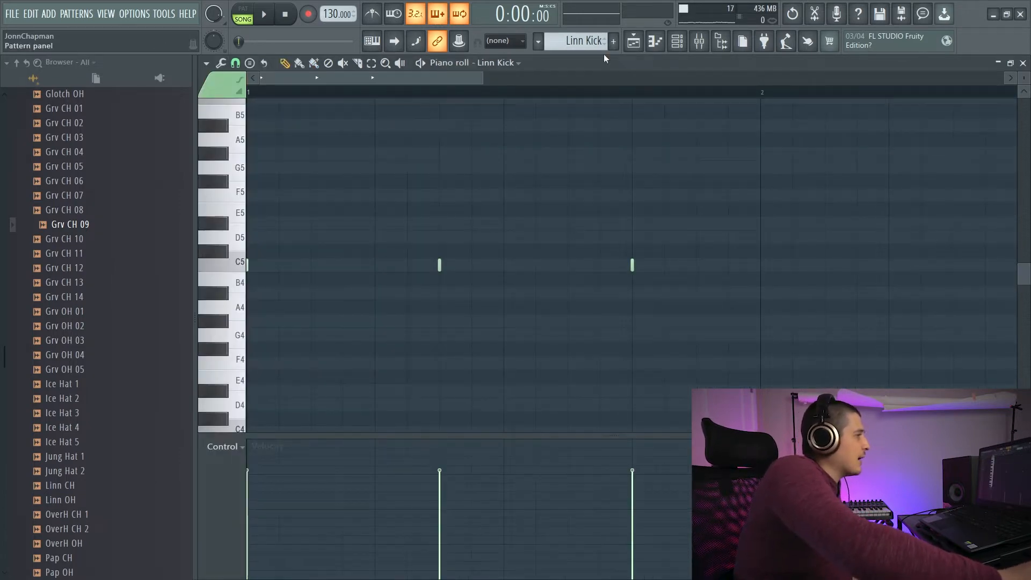
{"action": "left_click", "coordinate": [1023, 63]}
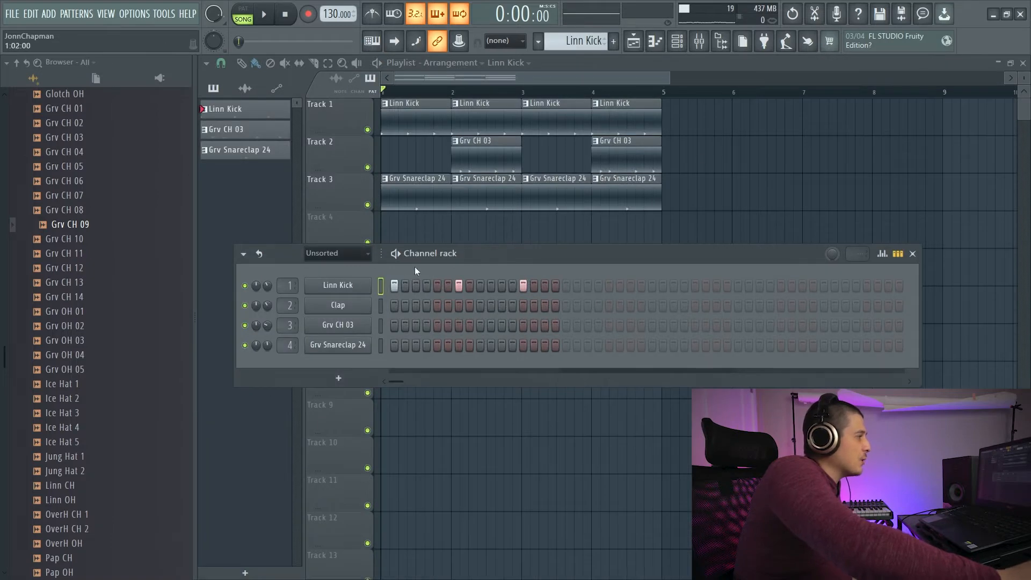
{"action": "left_click_drag", "start_coordinate": [548, 250], "coordinate": [600, 272]}
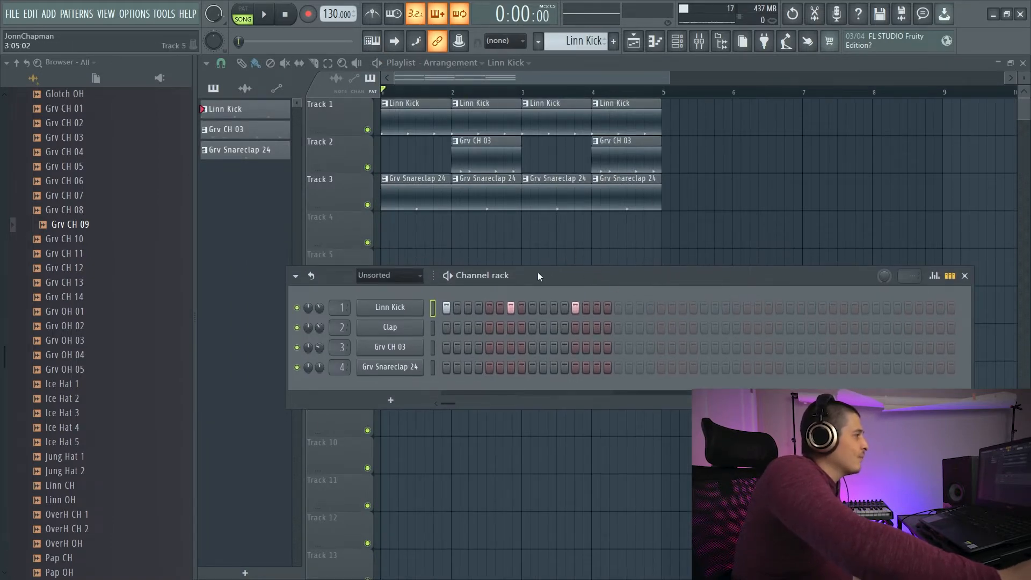
{"action": "left_click", "coordinate": [266, 15]}
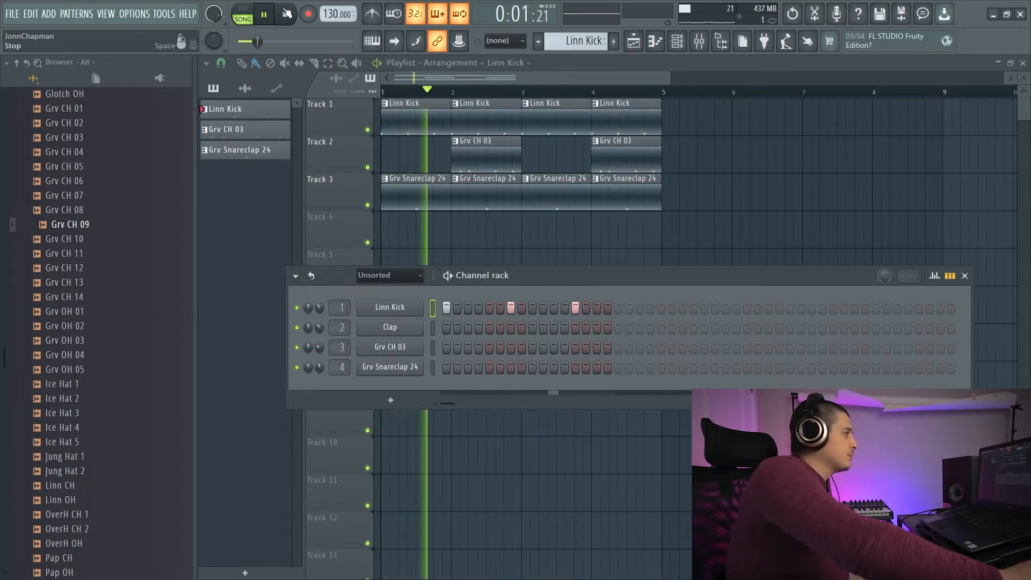
{"action": "left_click", "coordinate": [285, 15]}
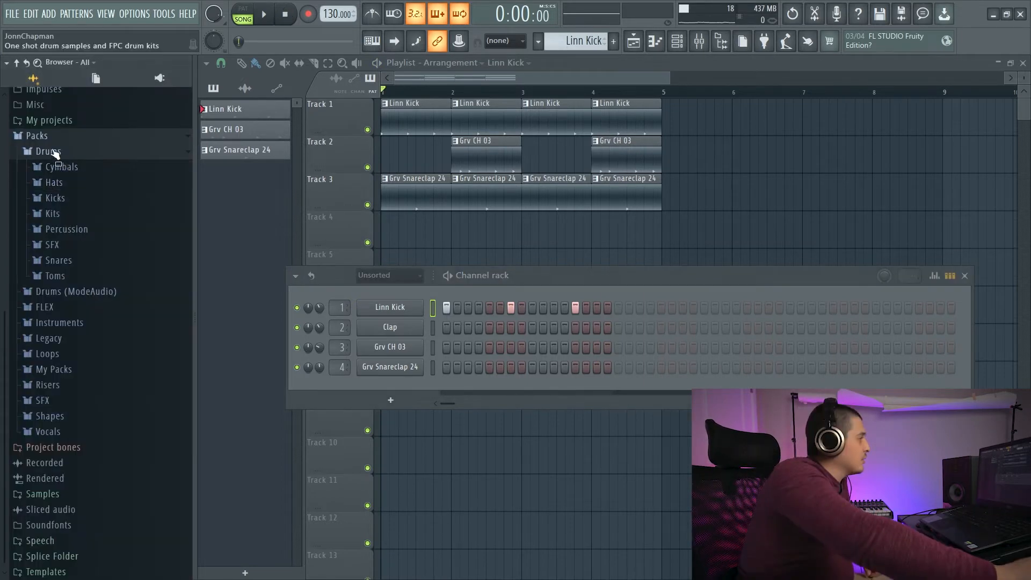
Step: Add the Electric preset from the Keyboard instruments pack as a new channel and move its plugin window below the Channel rack
{"action": "left_click", "coordinate": [55, 154]}
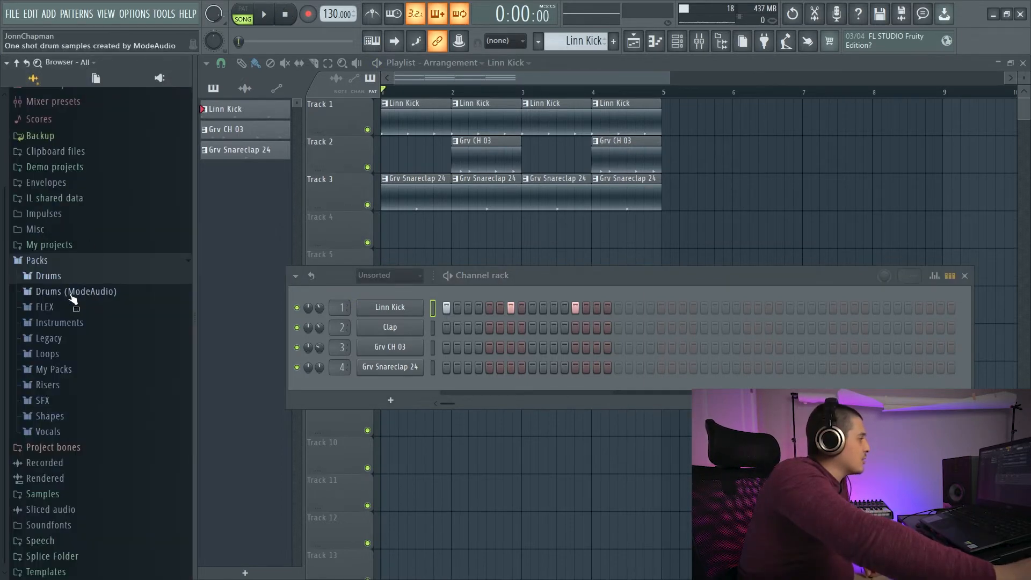
{"action": "left_click", "coordinate": [73, 325]}
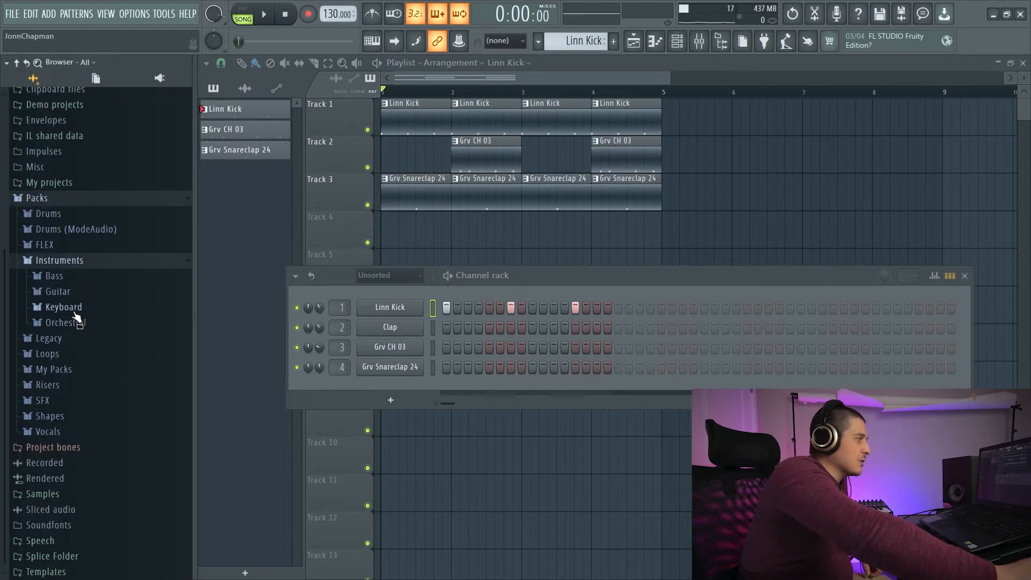
{"action": "left_click", "coordinate": [75, 306]}
{"action": "left_click_drag", "start_coordinate": [69, 337], "coordinate": [384, 388]}
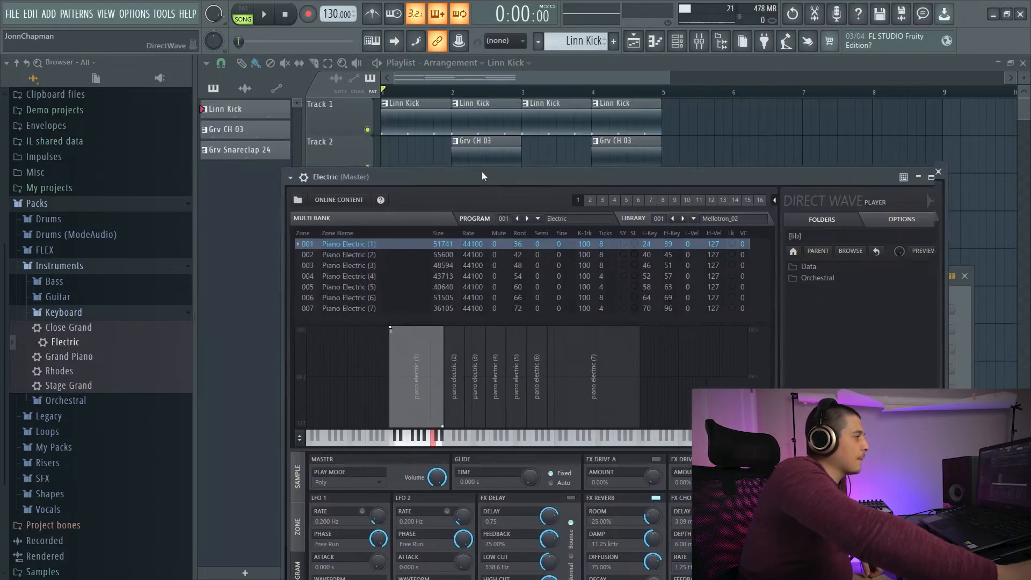
{"action": "left_click_drag", "start_coordinate": [482, 172], "coordinate": [430, 432]}
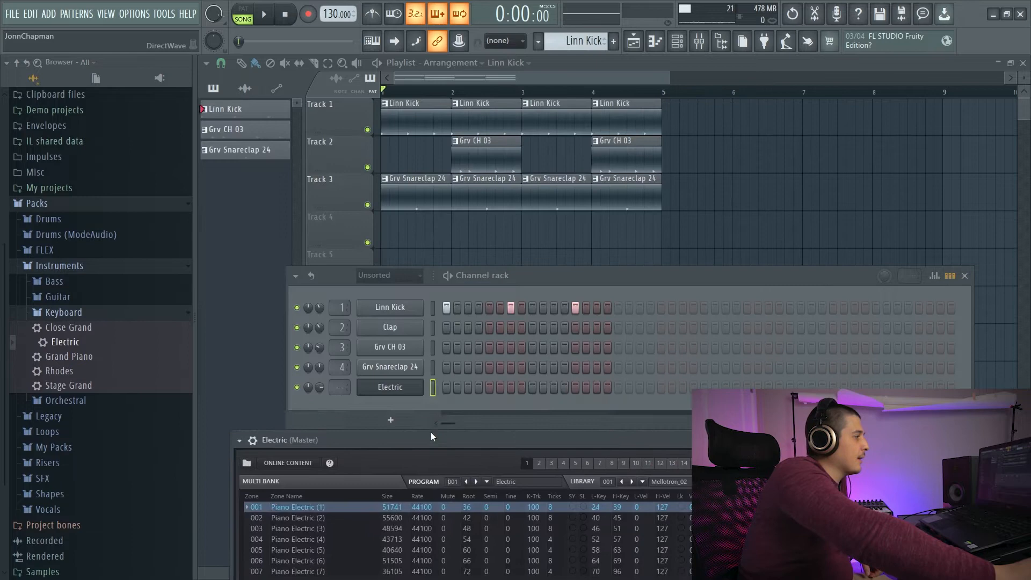
Step: Open the Electric channel's piano roll and audition a few notes on its keyboard
{"action": "right_click", "coordinate": [398, 389]}
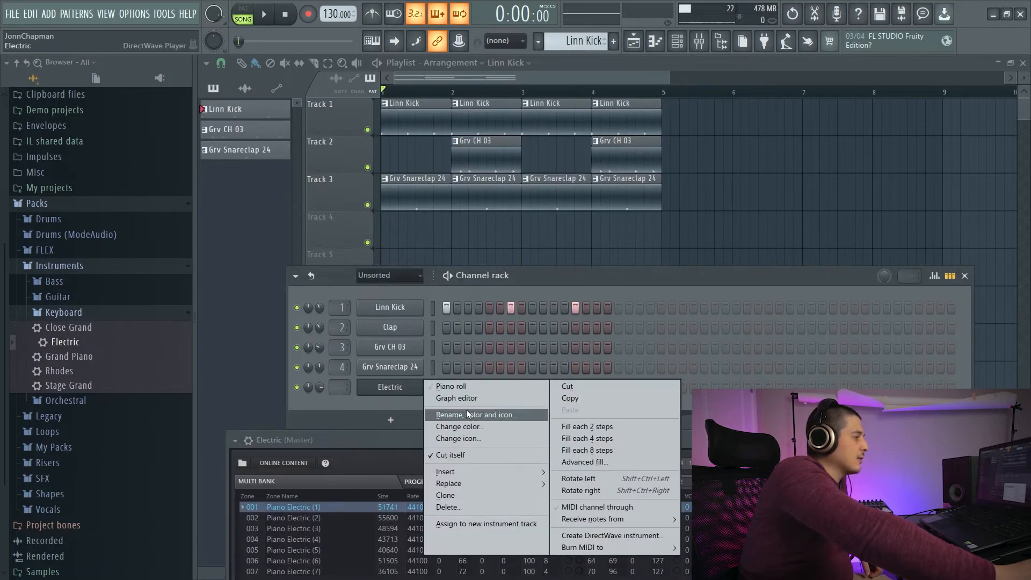
{"action": "left_click", "coordinate": [454, 386]}
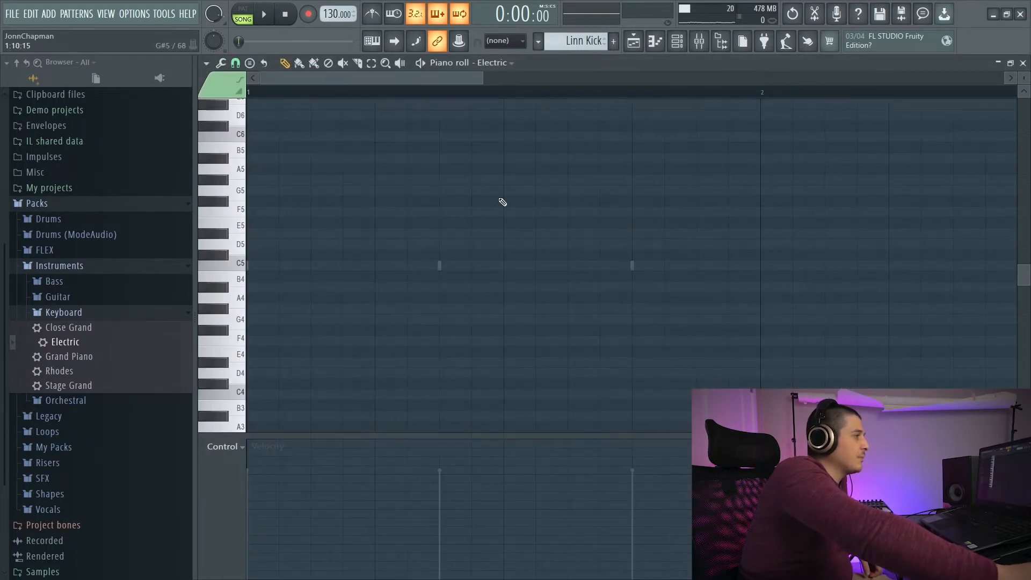
{"action": "left_click", "coordinate": [242, 195]}
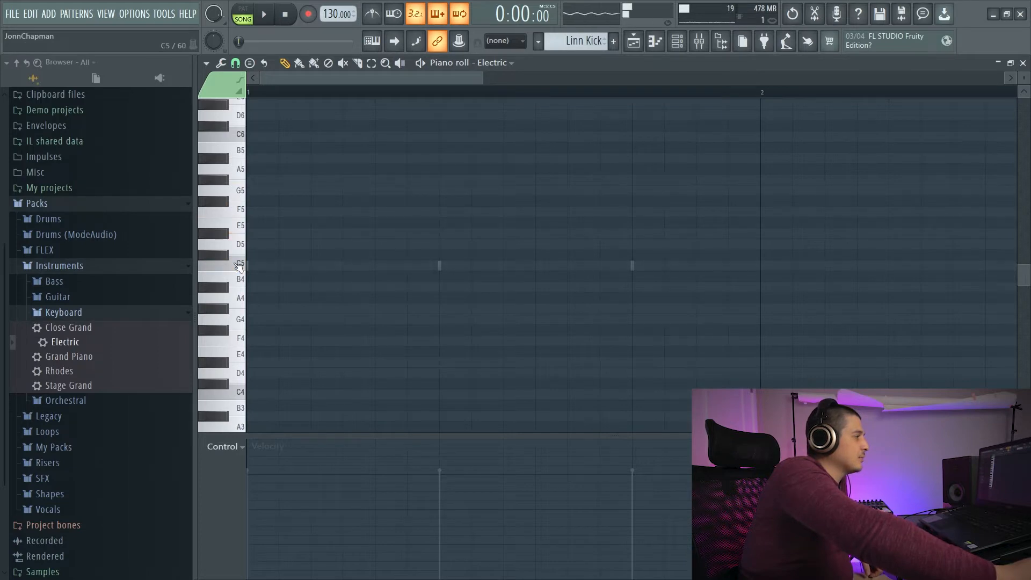
{"action": "left_click", "coordinate": [237, 299]}
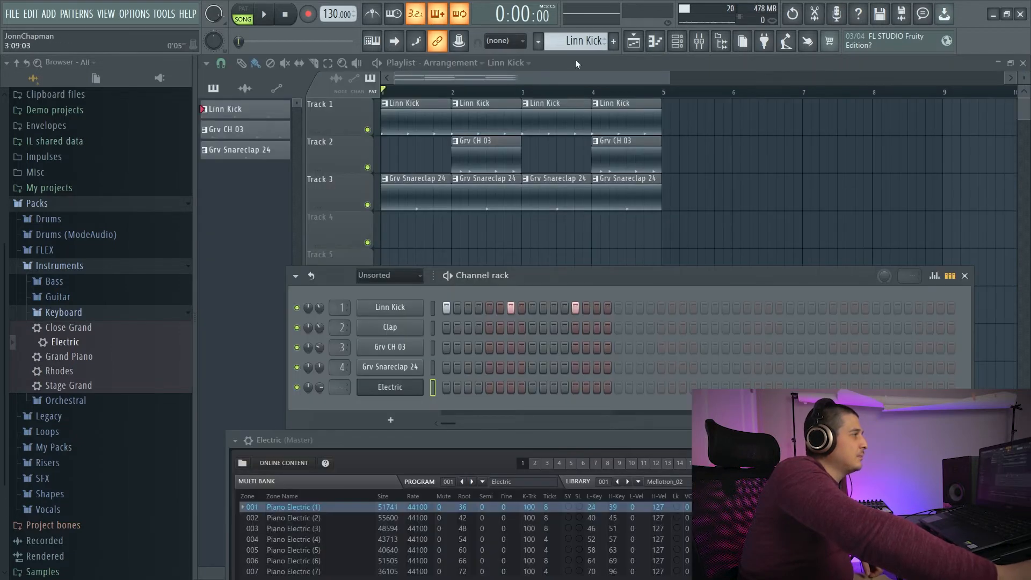
Step: Select the empty Pattern 4 and place its clip on Track 4, spanning bar 1 to bar 3
{"action": "scroll", "coordinate": [575, 41], "scroll_direction": "down", "scroll_amount": 3}
{"action": "scroll", "coordinate": [575, 41], "scroll_direction": "up", "scroll_amount": 1}
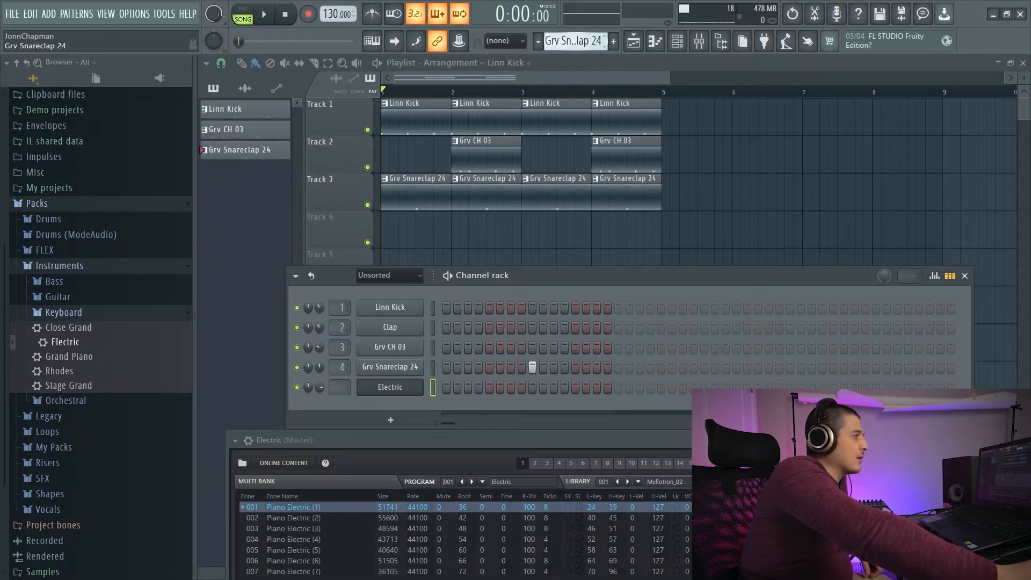
{"action": "scroll", "coordinate": [575, 41], "scroll_direction": "down", "scroll_amount": 1}
{"action": "left_click", "coordinate": [427, 223]}
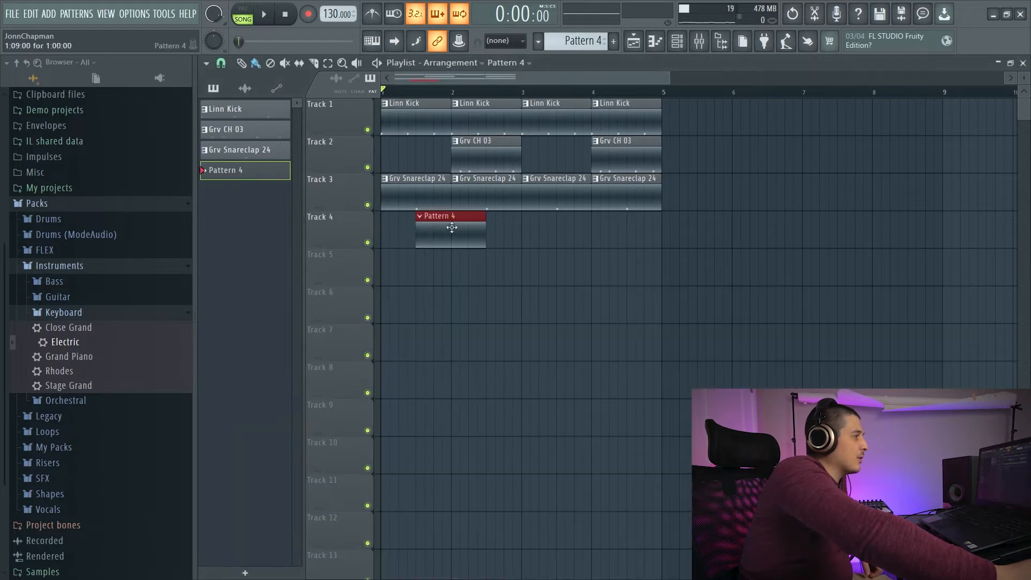
{"action": "left_click_drag", "start_coordinate": [427, 223], "coordinate": [522, 229]}
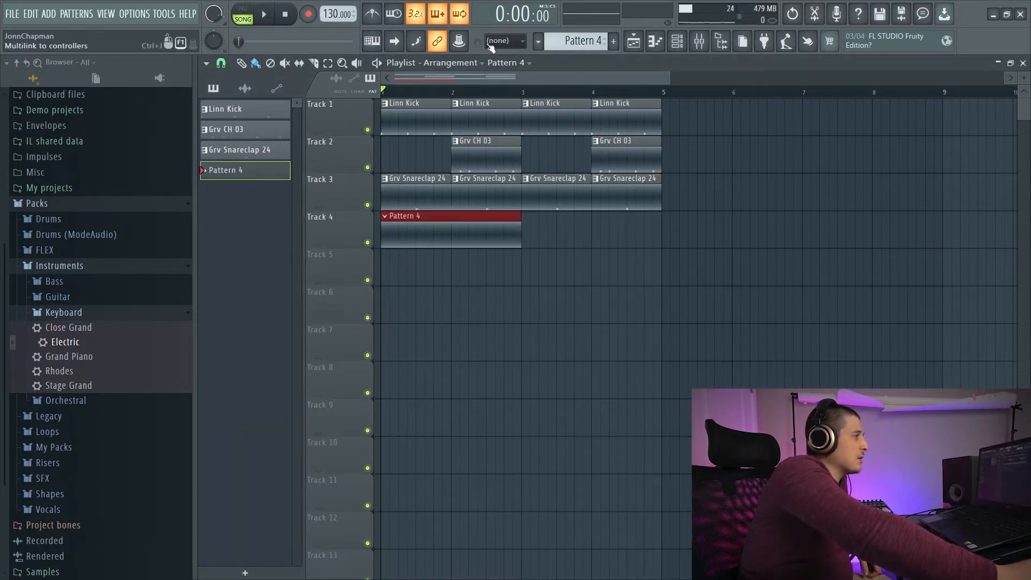
Step: Open the Electric channel's piano roll for Pattern 4 and reduce it from full size to a floating window
{"action": "double_click", "coordinate": [422, 221]}
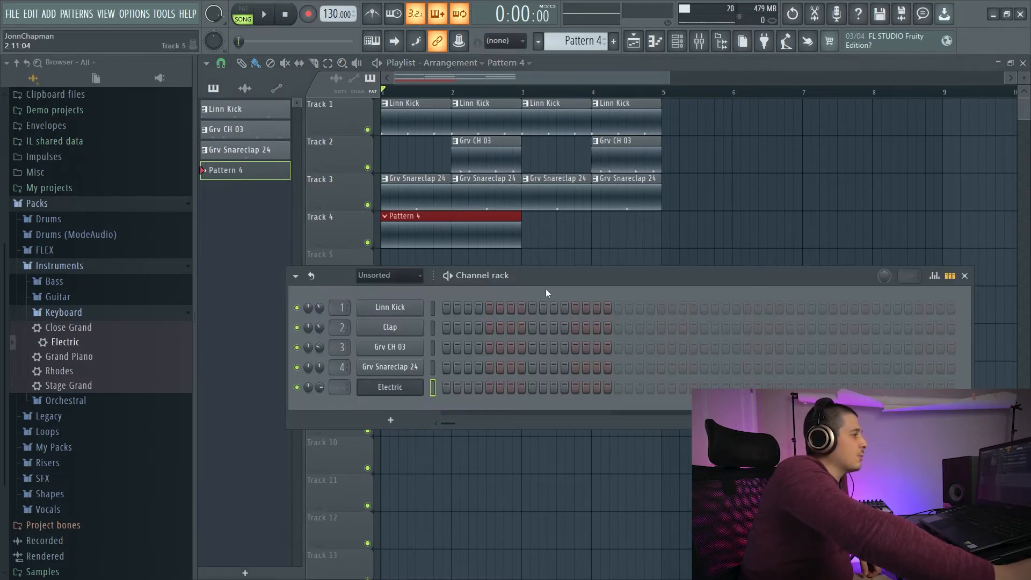
{"action": "right_click", "coordinate": [354, 335]}
{"action": "left_click", "coordinate": [352, 340]}
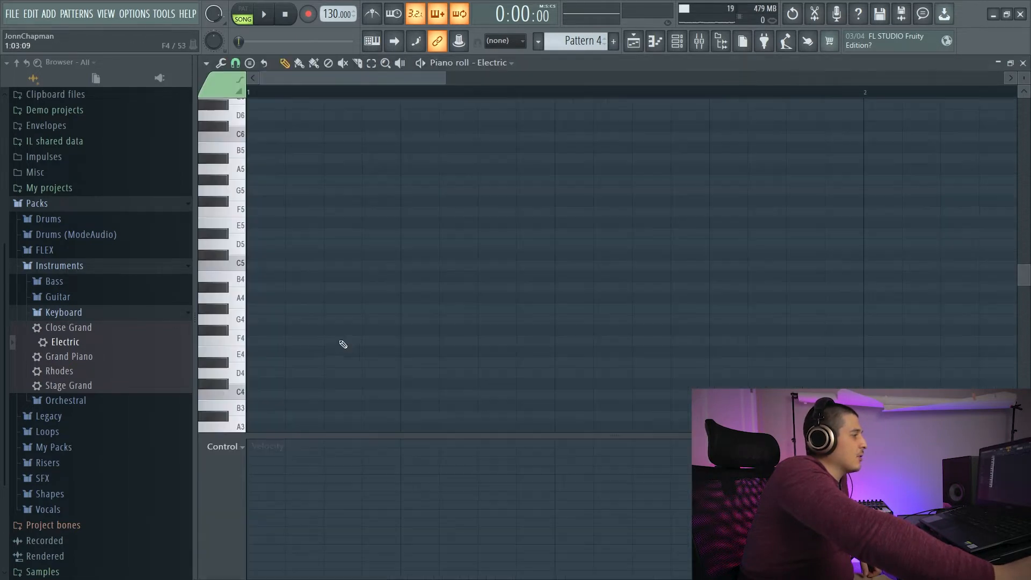
{"action": "left_click", "coordinate": [1011, 63]}
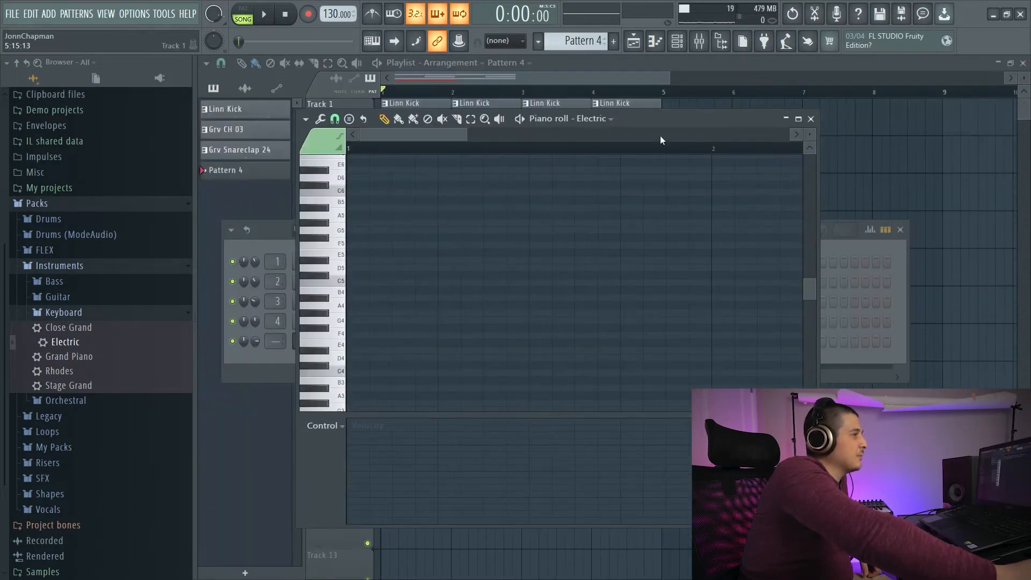
Step: Reposition the floating piano roll window over the playlist and select the Paint tool
{"action": "left_click_drag", "start_coordinate": [660, 136], "coordinate": [596, 127]}
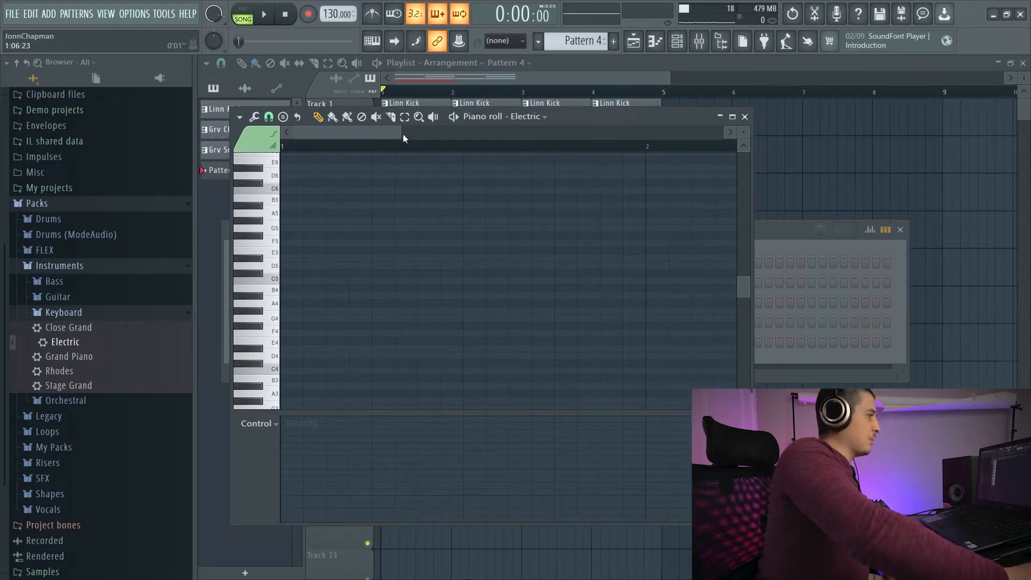
{"action": "left_click_drag", "start_coordinate": [402, 134], "coordinate": [502, 133]}
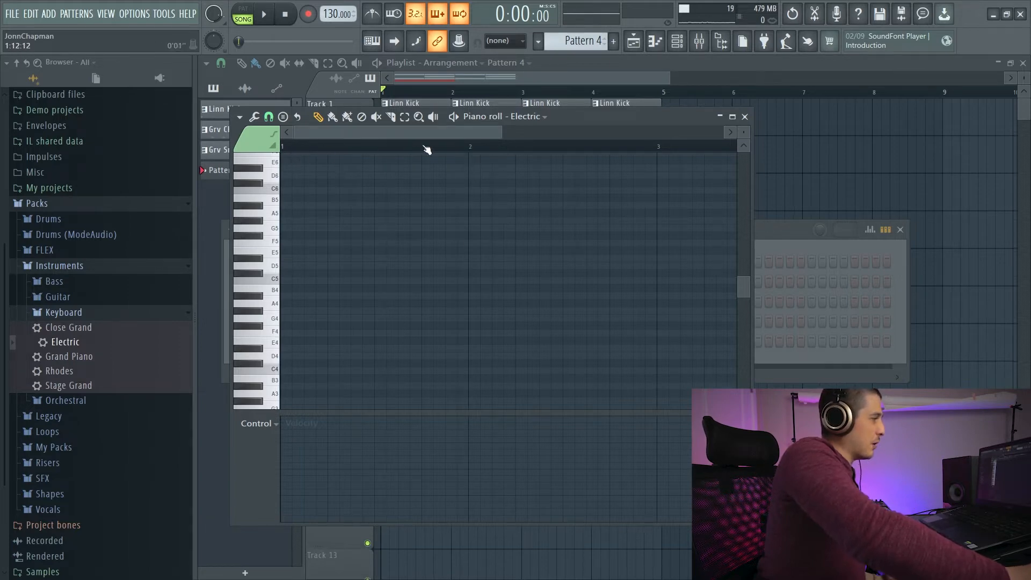
{"action": "left_click_drag", "start_coordinate": [618, 118], "coordinate": [651, 100]}
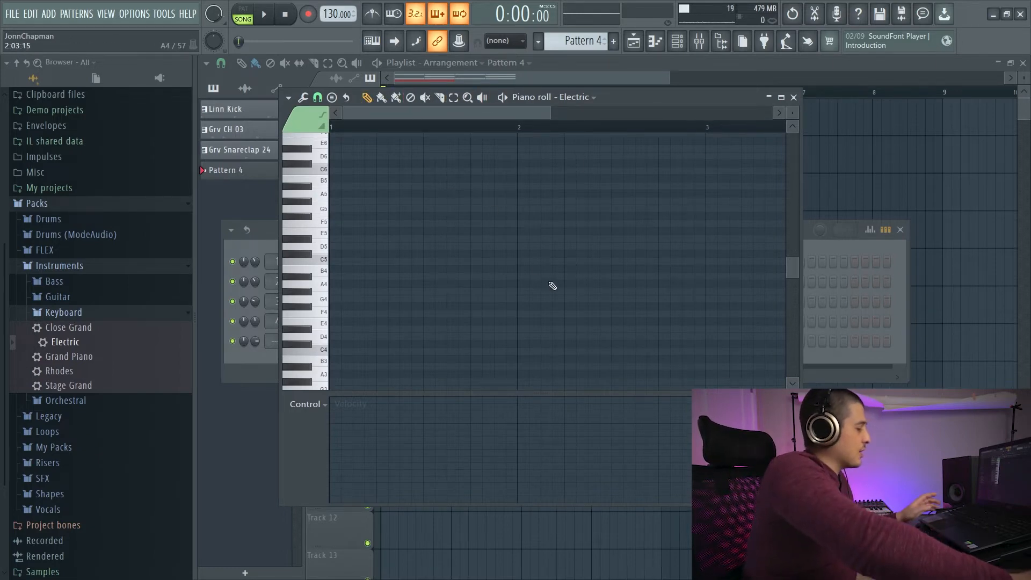
{"action": "left_click_drag", "start_coordinate": [574, 308], "coordinate": [373, 172]}
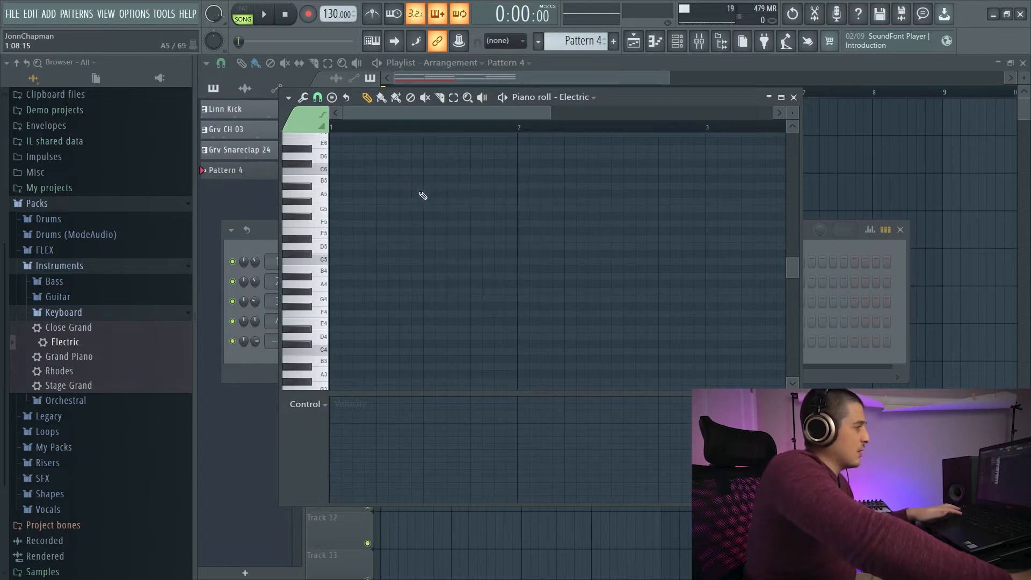
{"action": "left_click_drag", "start_coordinate": [582, 247], "coordinate": [425, 180]}
{"action": "key", "text": "b"}
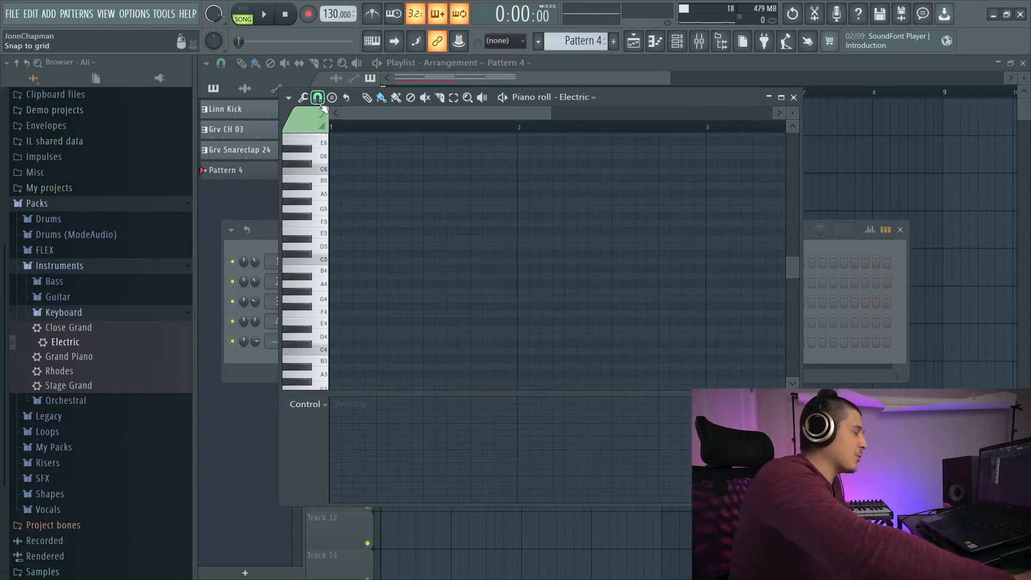
Step: Review the piano roll's scale highlighting options, including the root note and scale choices, without changing them
{"action": "left_click", "coordinate": [293, 98]}
{"action": "mouse_move", "coordinate": [310, 197]}
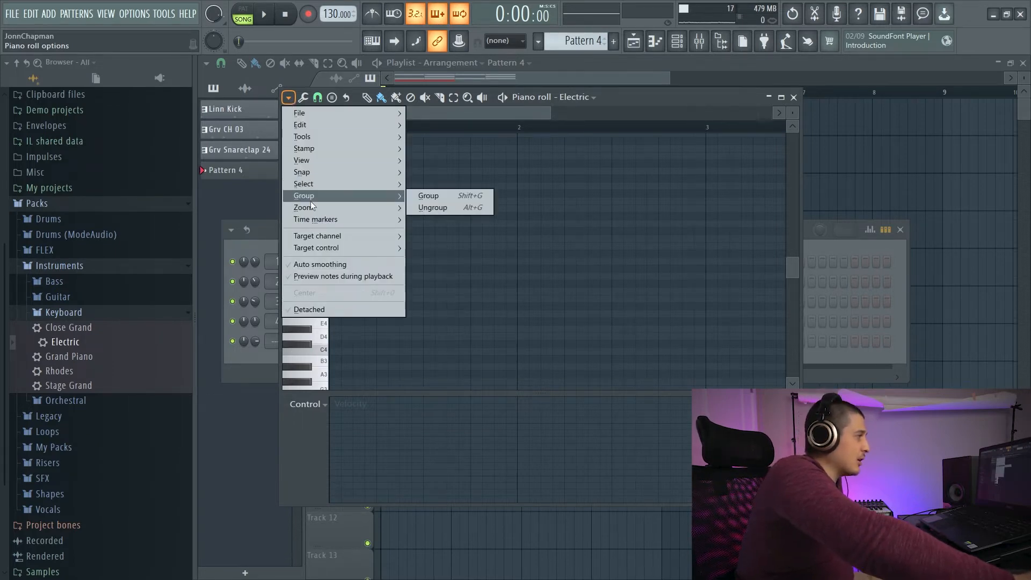
{"action": "mouse_move", "coordinate": [311, 160]}
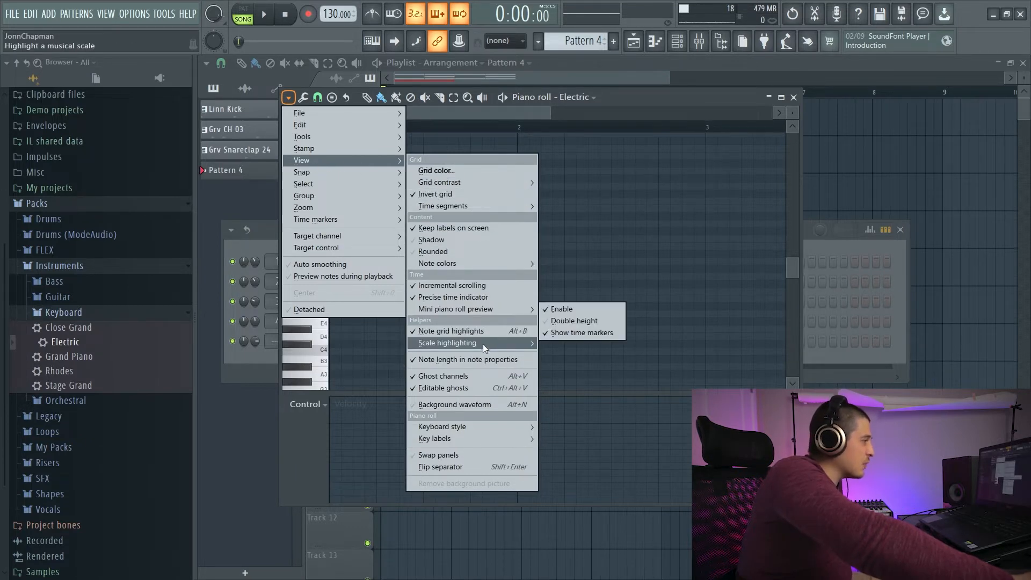
{"action": "mouse_move", "coordinate": [482, 344]}
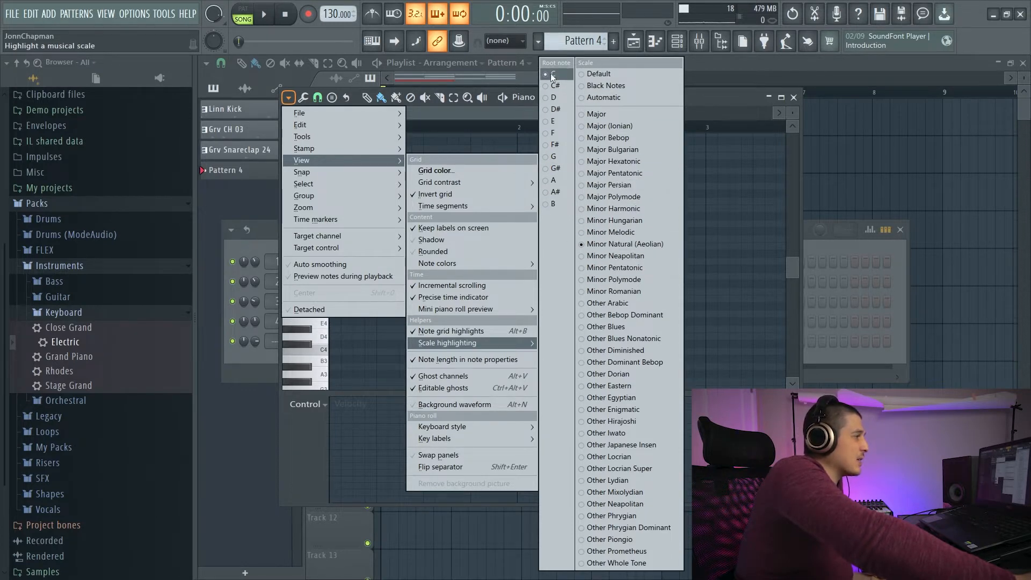
{"action": "left_click", "coordinate": [686, 99]}
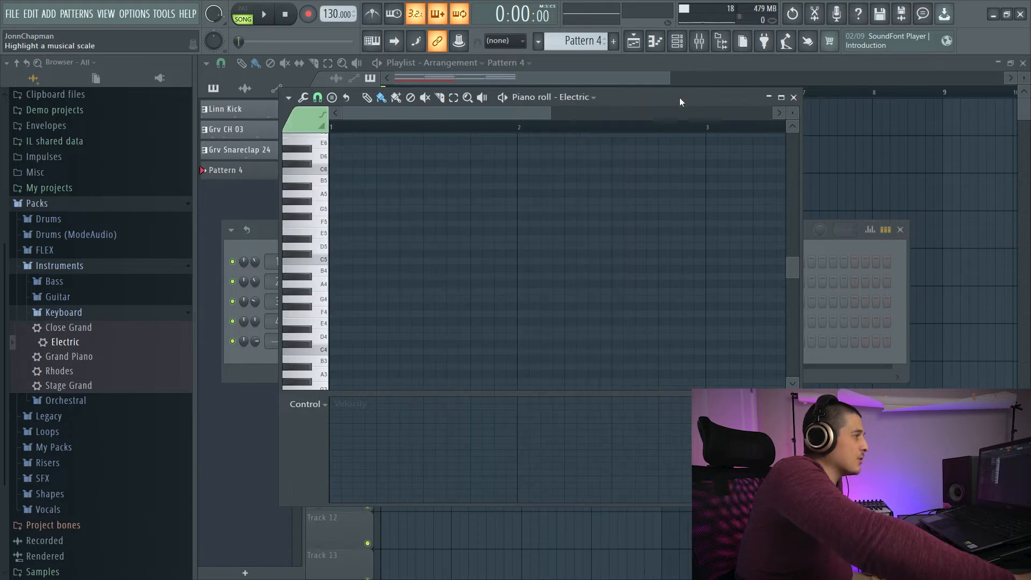
Step: Paint four-bar notes from bar 1 on C5, D5, D#5, F5, G5, G#5, A#5, C6, D6 and D#6
{"action": "left_click", "coordinate": [338, 262]}
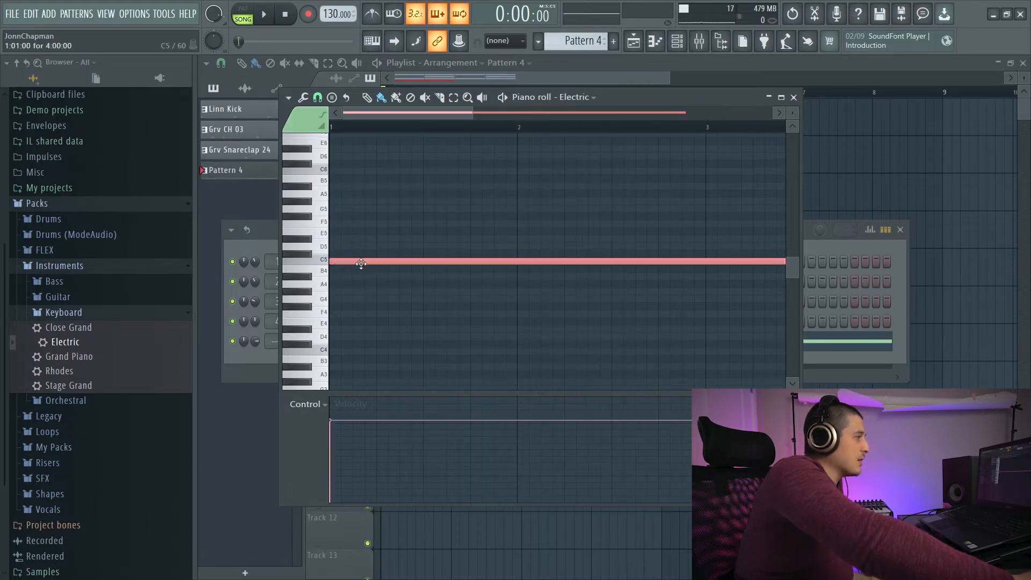
{"action": "left_click", "coordinate": [336, 247]}
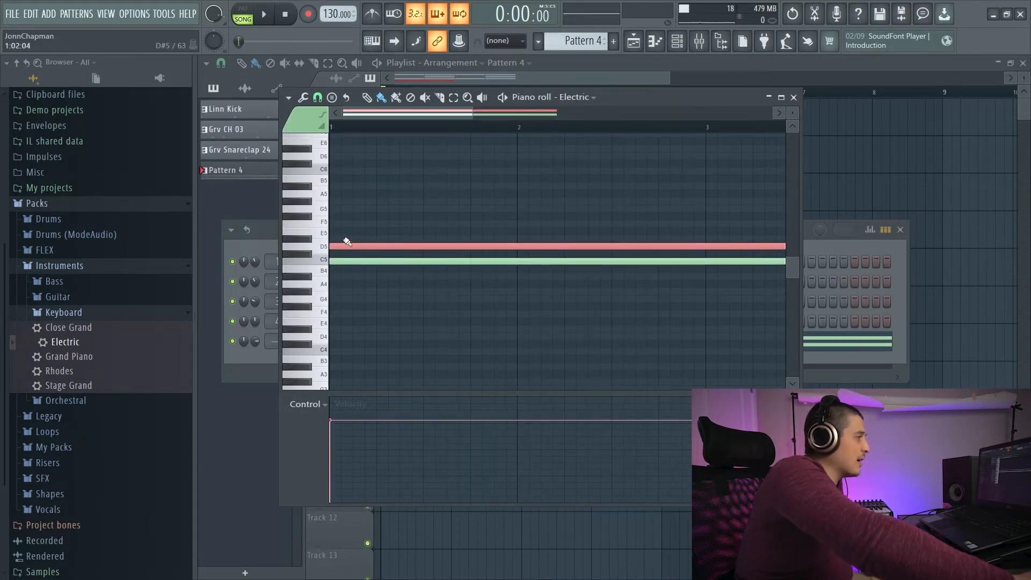
{"action": "left_click", "coordinate": [344, 239]}
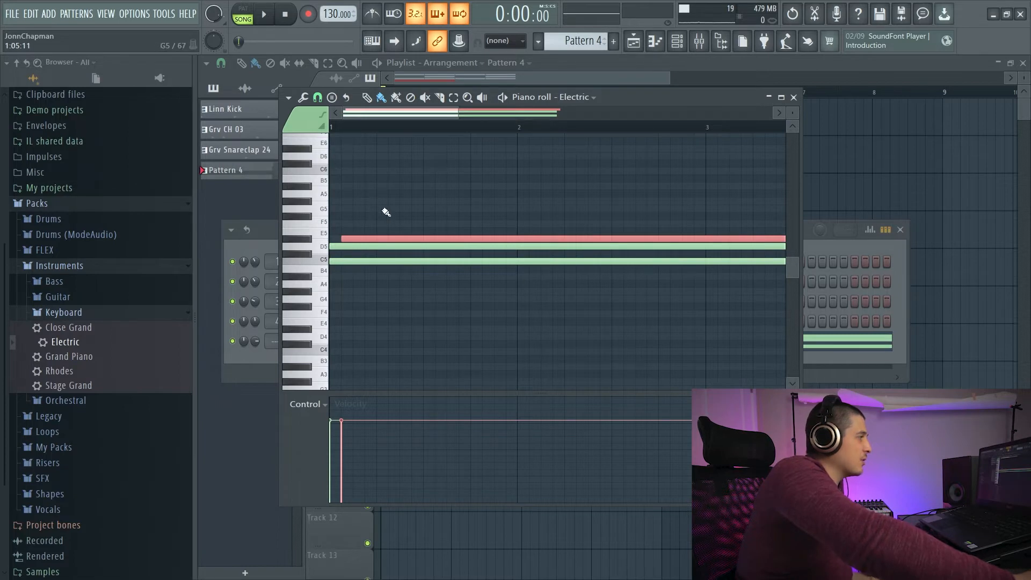
{"action": "left_click_drag", "start_coordinate": [346, 238], "coordinate": [333, 239]}
{"action": "left_click", "coordinate": [334, 224]}
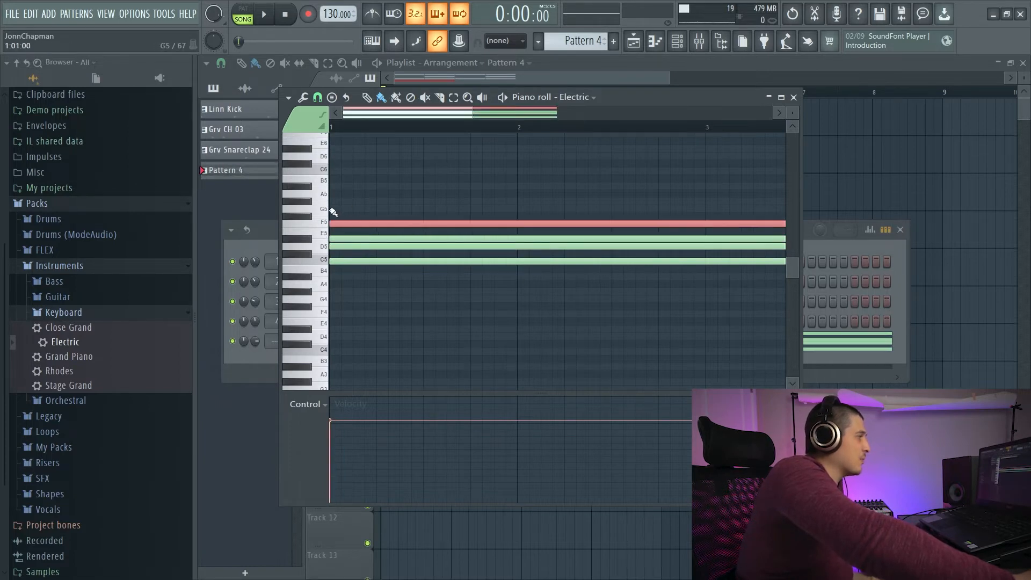
{"action": "left_click", "coordinate": [334, 209]}
{"action": "left_click", "coordinate": [334, 202]}
{"action": "left_click", "coordinate": [342, 186]}
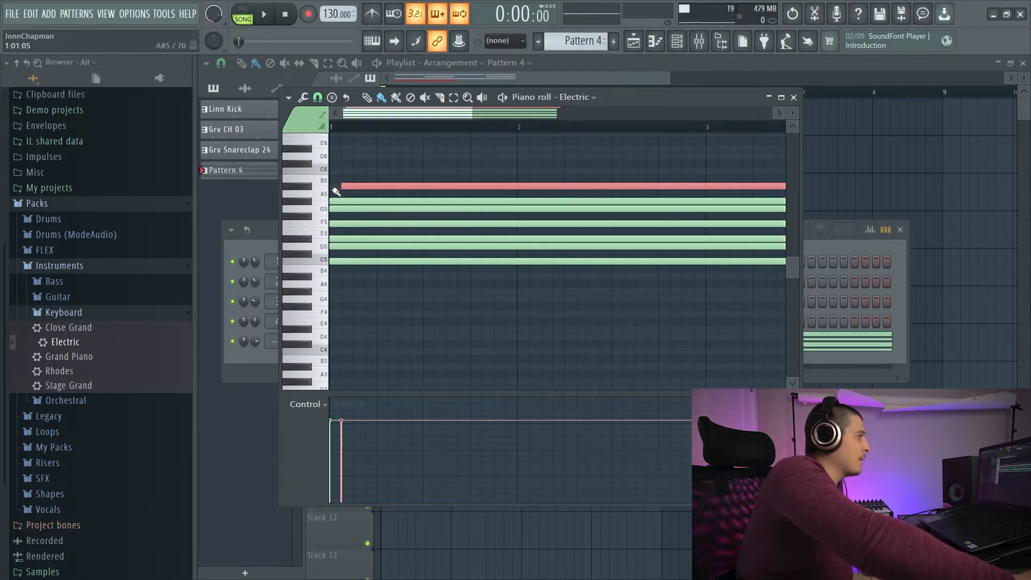
{"action": "left_click_drag", "start_coordinate": [344, 187], "coordinate": [332, 187]}
{"action": "left_click", "coordinate": [334, 170]}
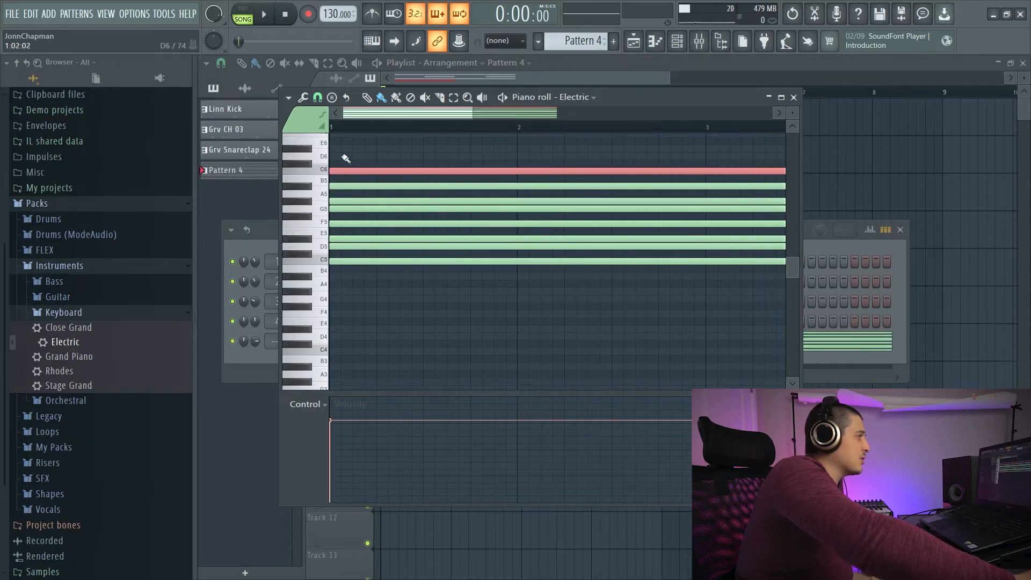
{"action": "left_click", "coordinate": [345, 157]}
{"action": "left_click", "coordinate": [354, 145]}
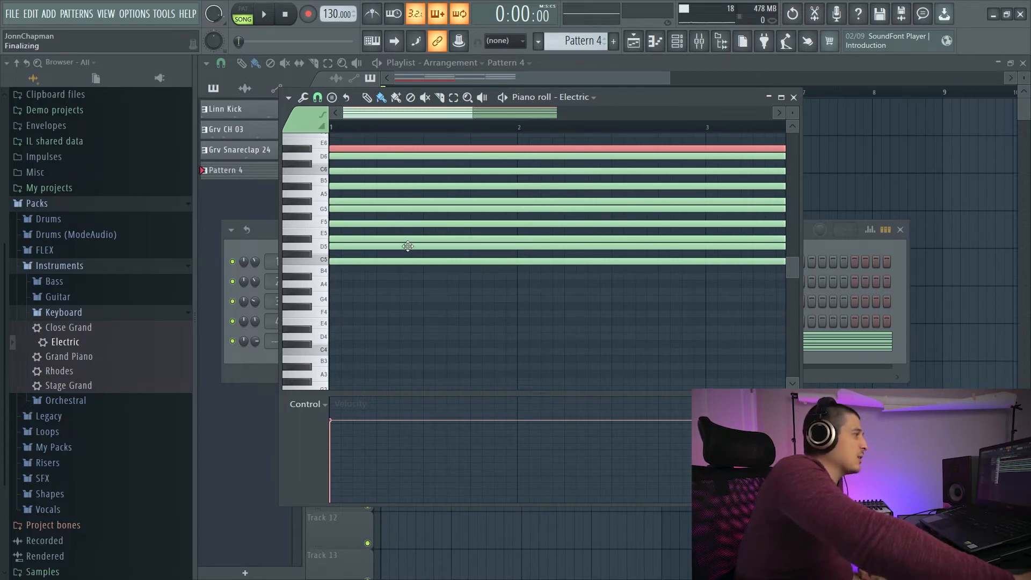
Step: Delete the D5, F5, G#5, C6 and D#6 notes to form a chord, and play it back briefly
{"action": "right_click", "coordinate": [365, 247]}
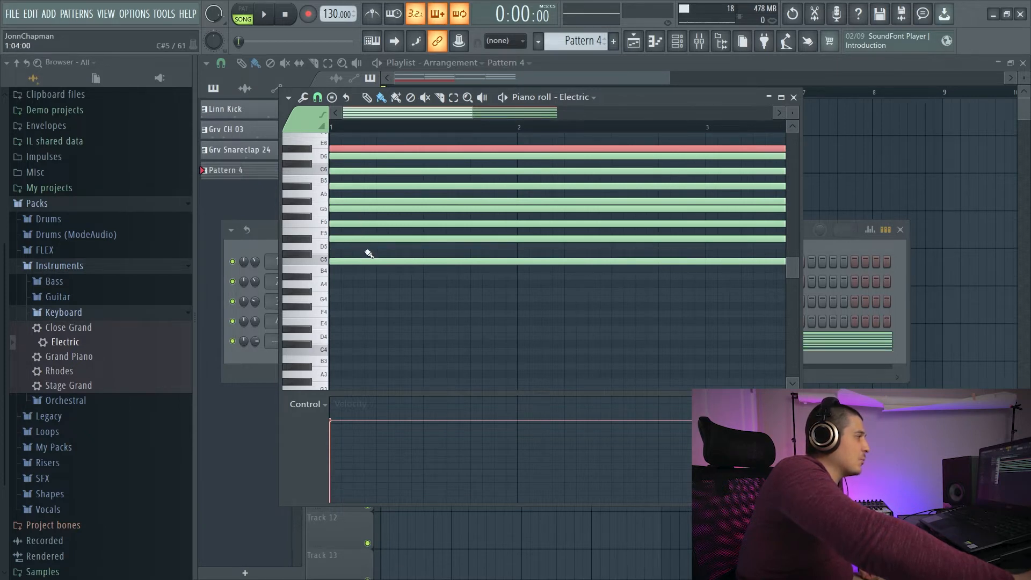
{"action": "right_click", "coordinate": [357, 225]}
{"action": "right_click", "coordinate": [361, 202]}
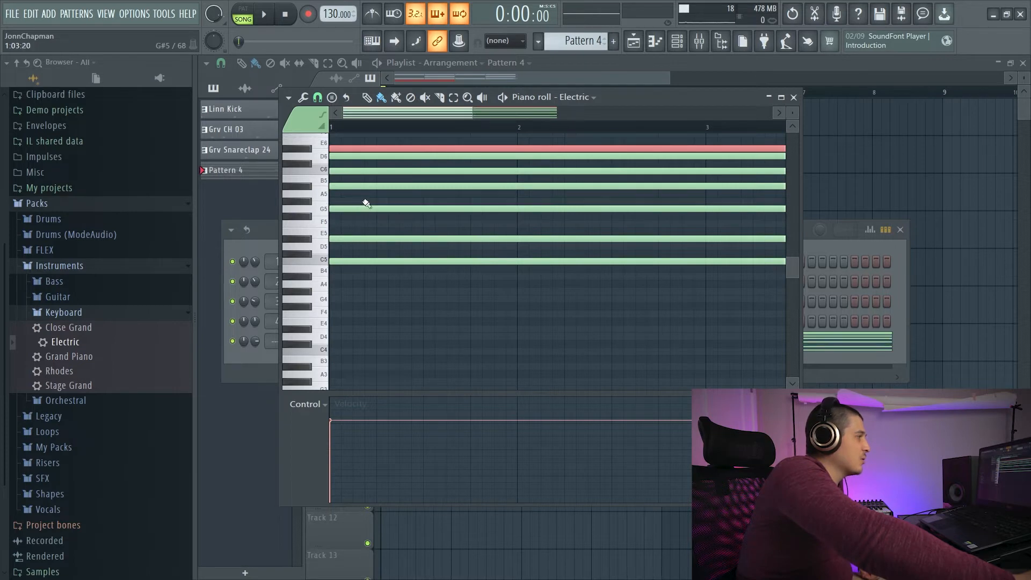
{"action": "right_click", "coordinate": [370, 170]}
{"action": "right_click", "coordinate": [361, 149]}
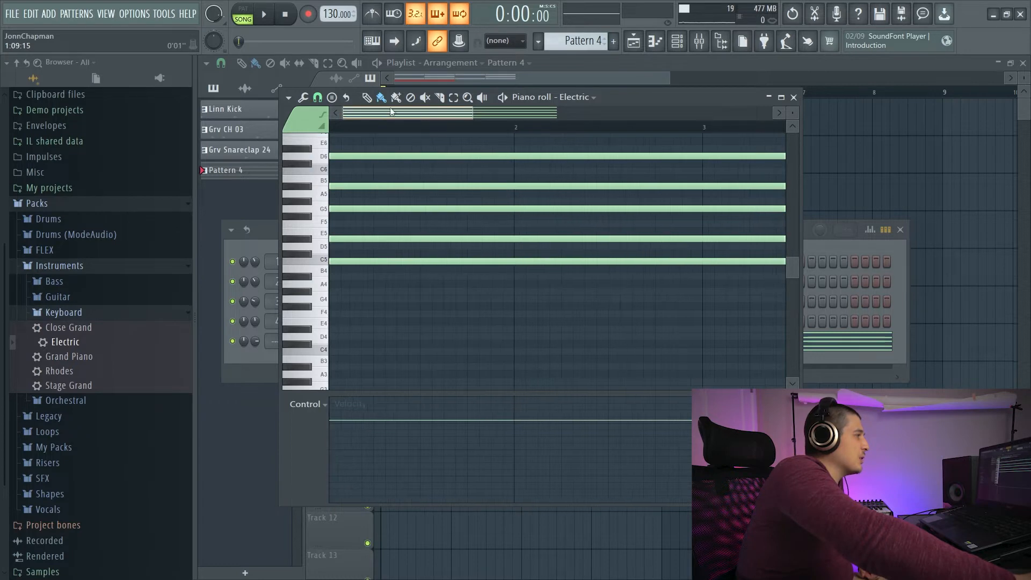
{"action": "left_click", "coordinate": [263, 16]}
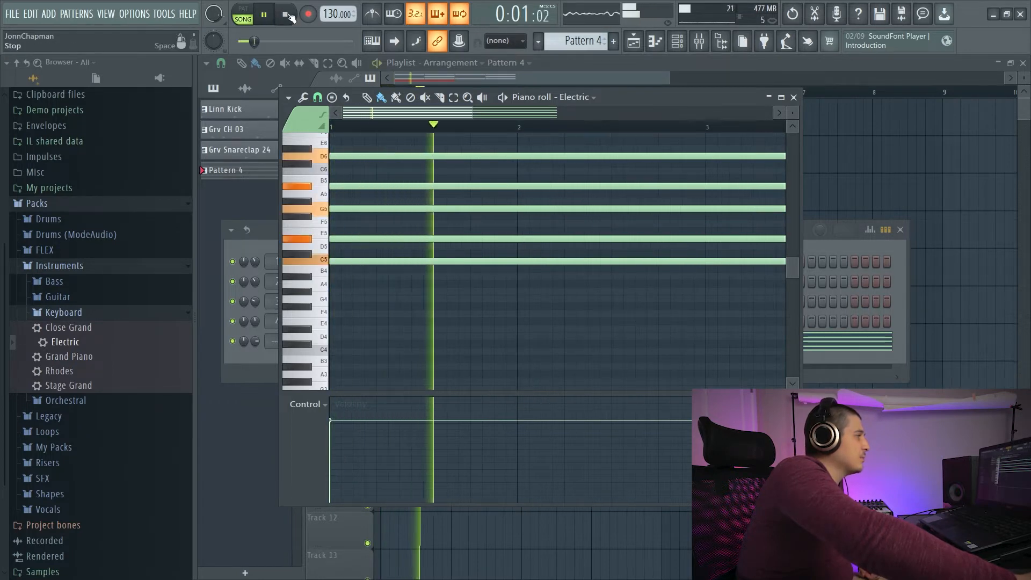
{"action": "left_click", "coordinate": [289, 16]}
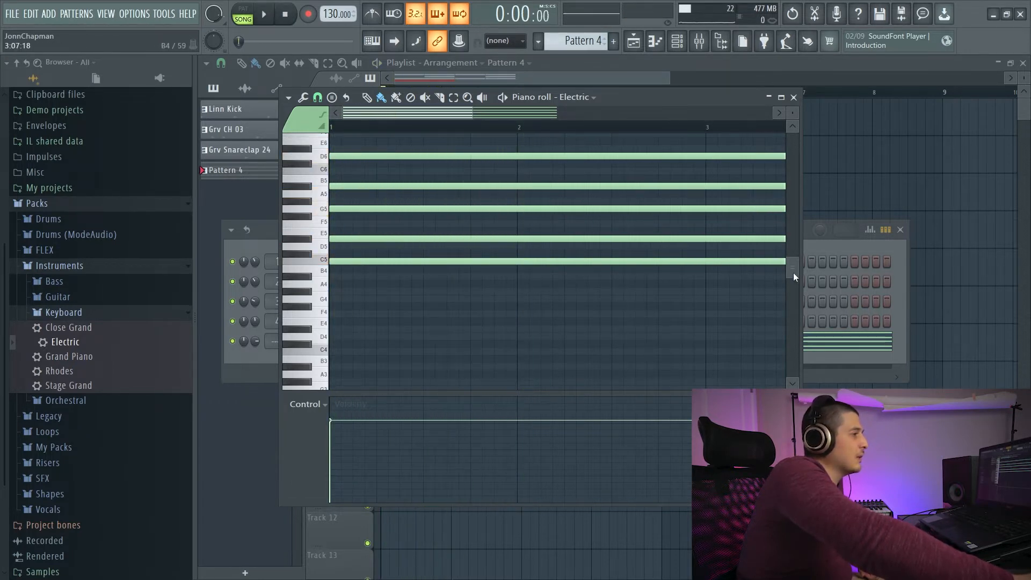
Step: Try the chord with its top note lowered to C6, play it back, and return the note to D6
{"action": "left_click_drag", "start_coordinate": [794, 272], "coordinate": [794, 246]}
{"action": "mouse_move", "coordinate": [369, 225]}
{"action": "left_mouse_down"}
{"action": "mouse_move", "coordinate": [361, 233]}
{"action": "mouse_move", "coordinate": [372, 237]}
{"action": "left_mouse_up"}
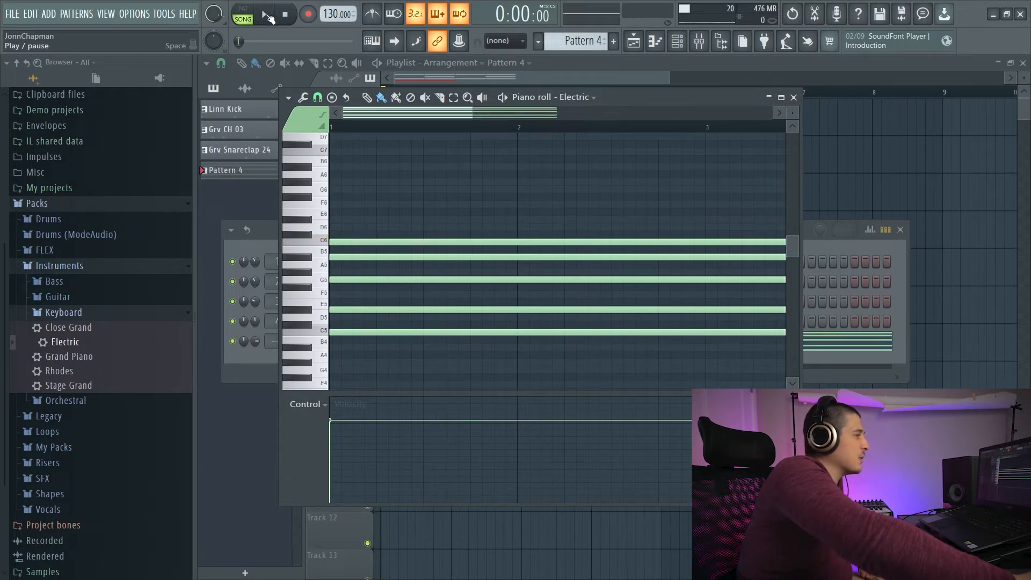
{"action": "left_click", "coordinate": [264, 16]}
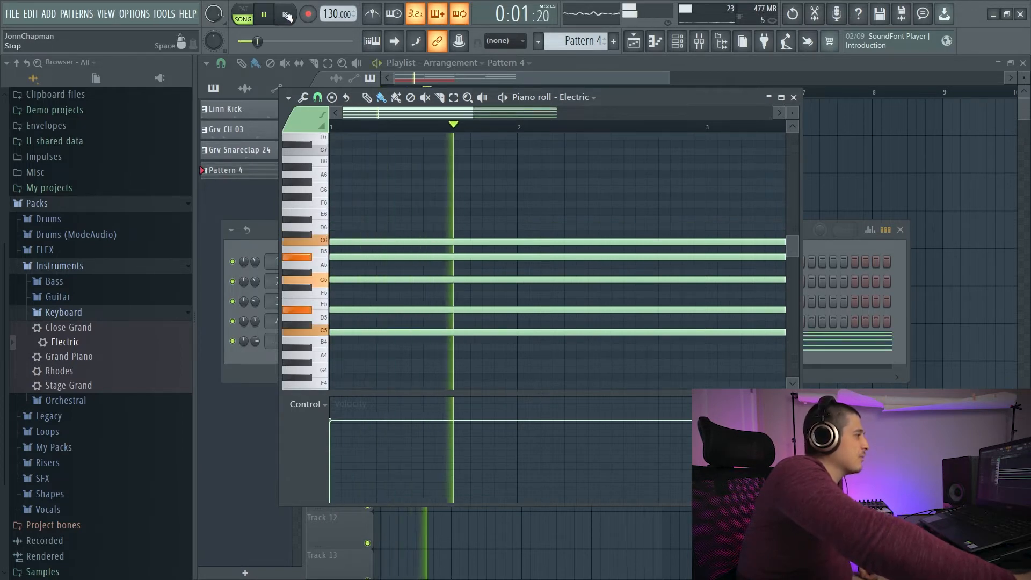
{"action": "key", "text": "space"}
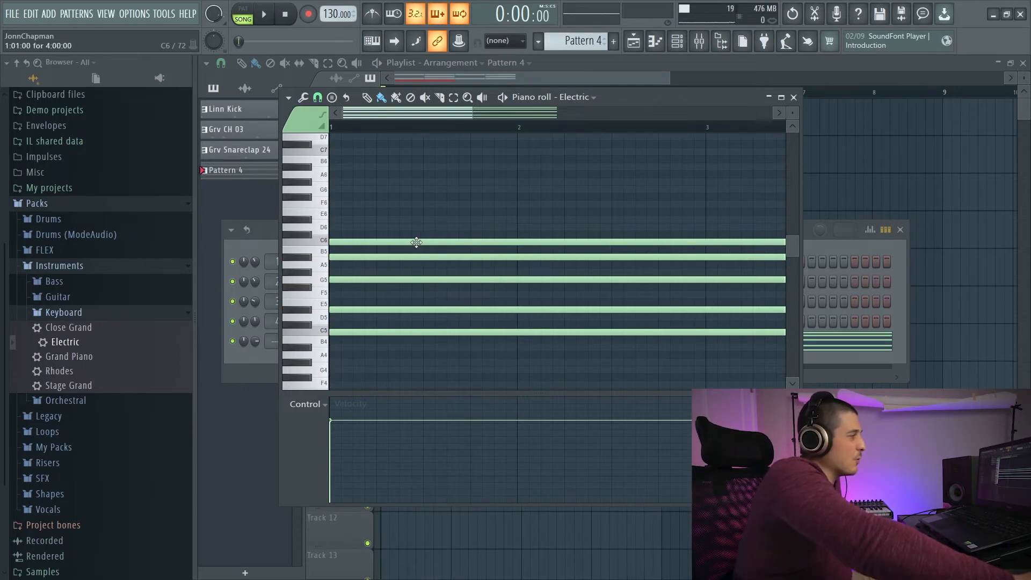
{"action": "left_click_drag", "start_coordinate": [376, 238], "coordinate": [364, 223]}
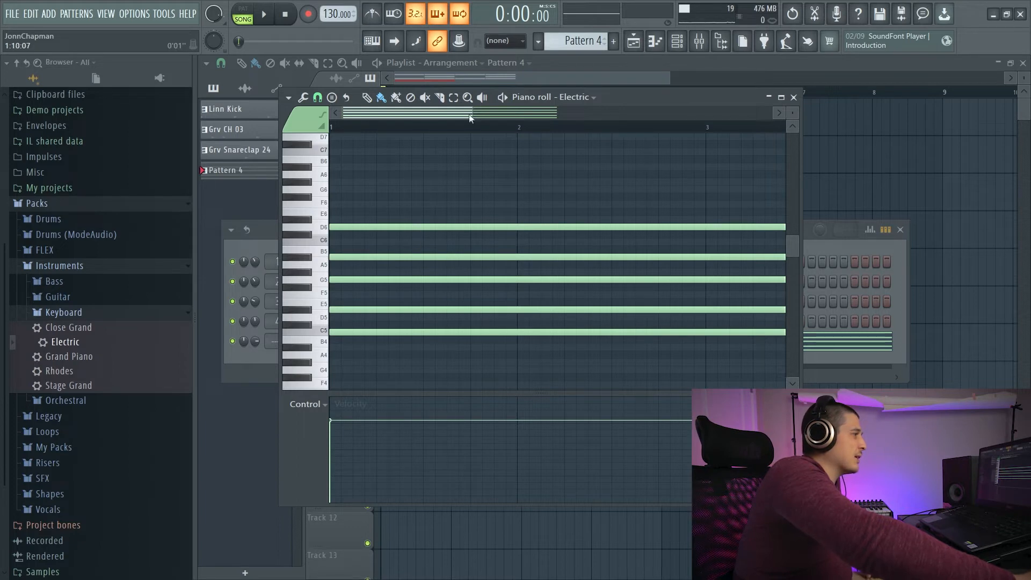
Step: Lower the Electric channel's volume to about 46% and play the chord in song mode
{"action": "left_click_drag", "start_coordinate": [473, 113], "coordinate": [634, 130]}
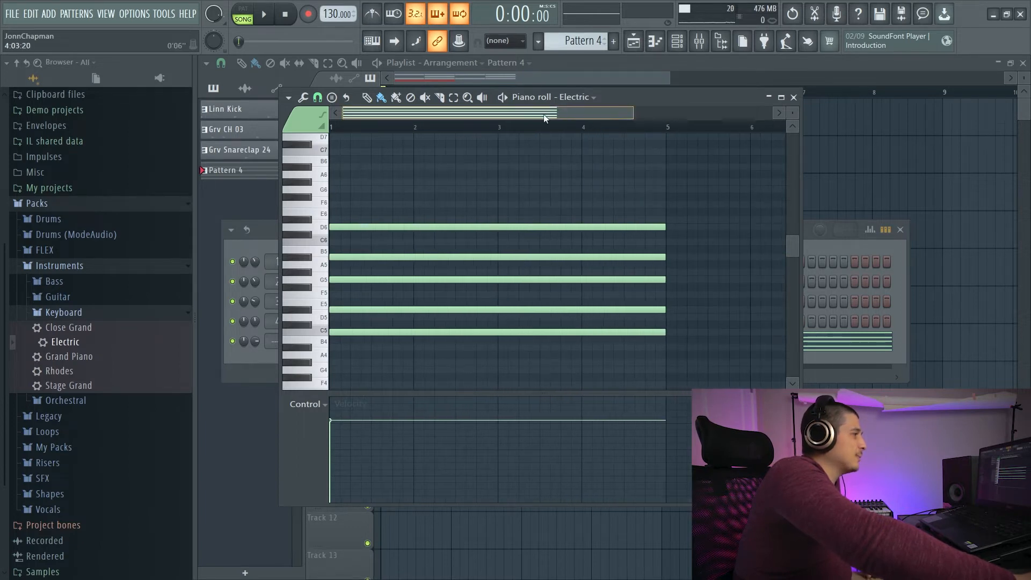
{"action": "left_click", "coordinate": [257, 342]}
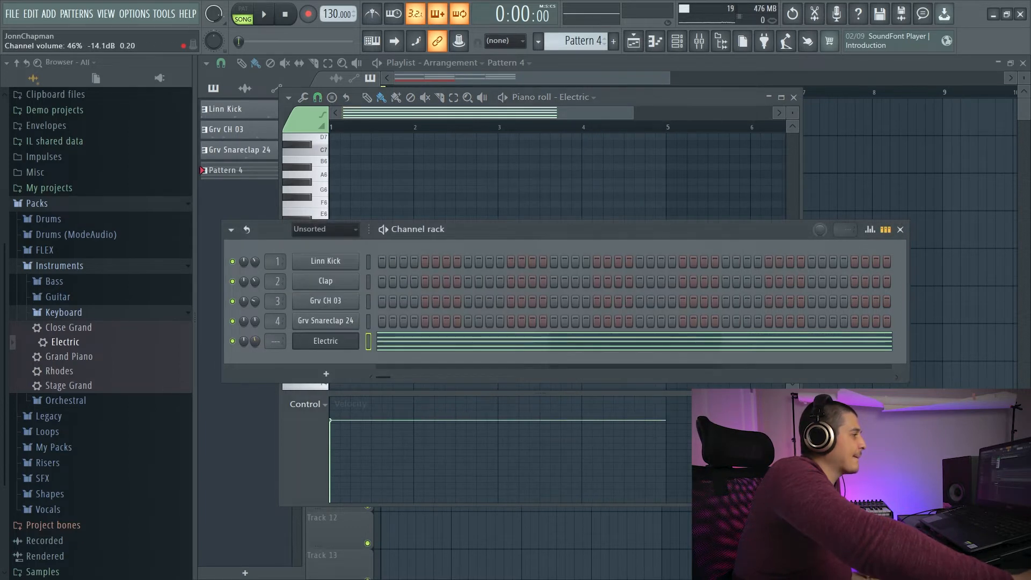
{"action": "left_click", "coordinate": [429, 347]}
{"action": "key", "text": "space"}
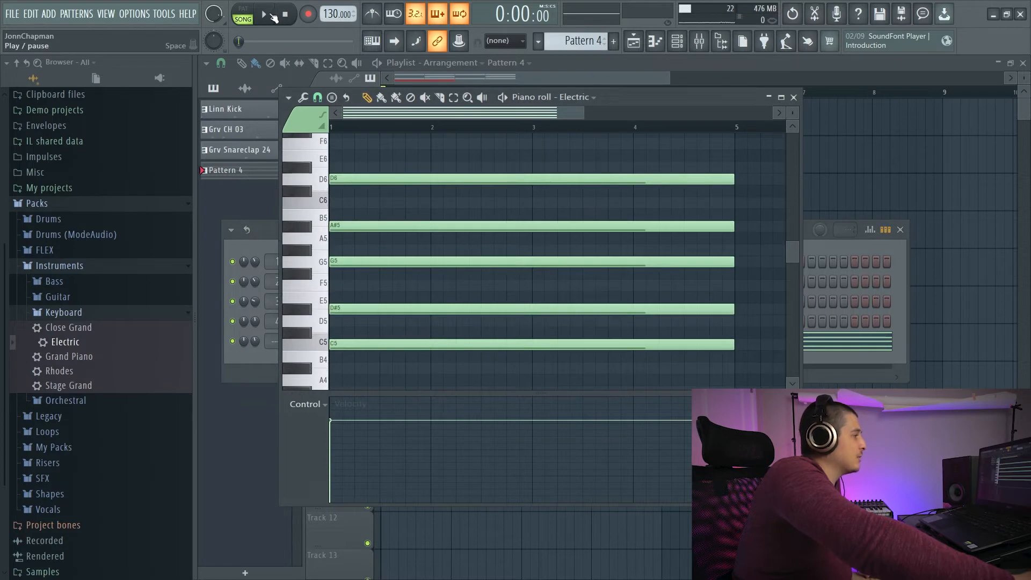
{"action": "left_click", "coordinate": [246, 282]}
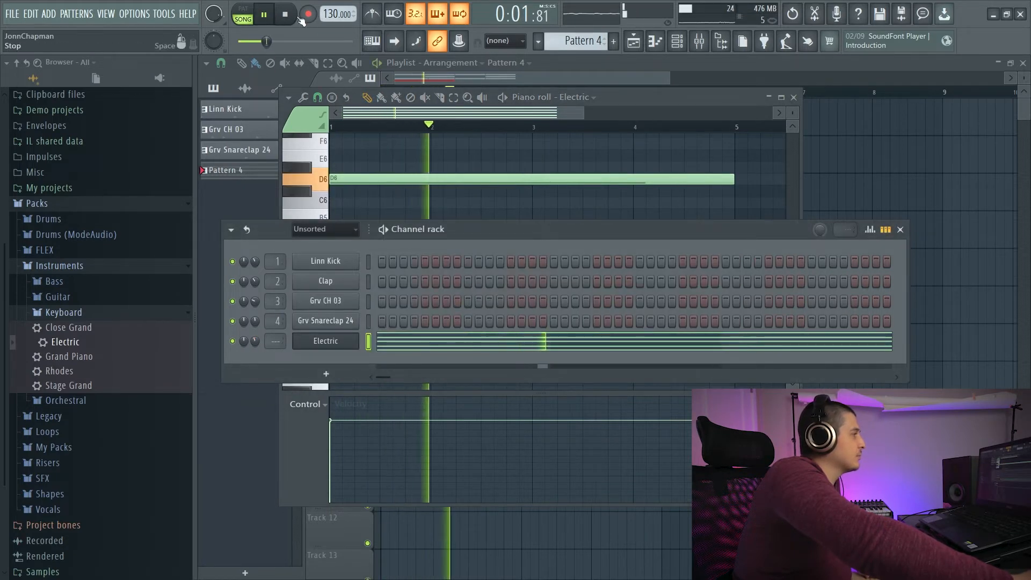
{"action": "key", "text": "space"}
{"action": "left_click", "coordinate": [483, 343]}
{"action": "left_click", "coordinate": [484, 343]}
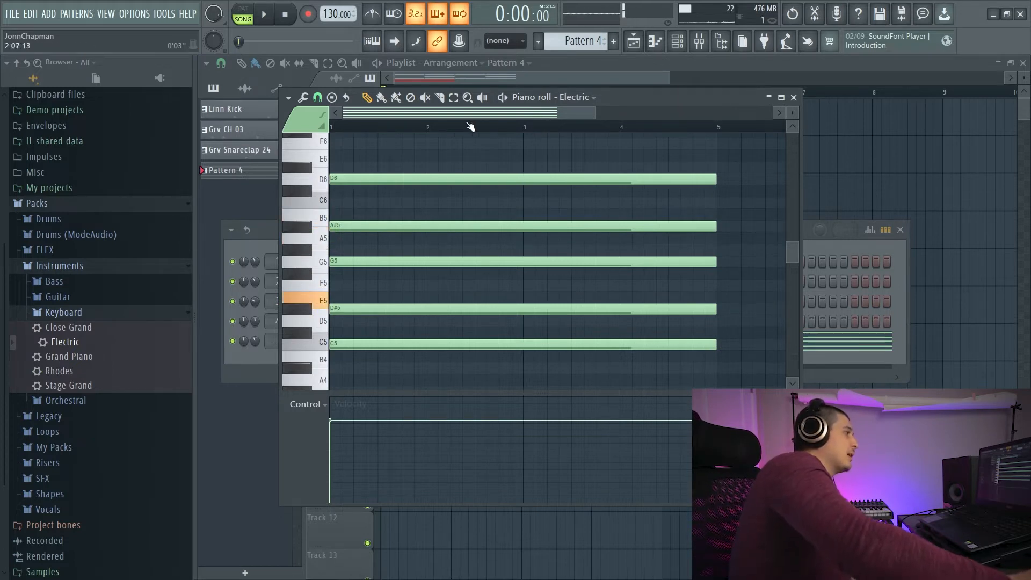
Step: Inspect the MPK249 controller's input and output entries in the MIDI settings, and close the settings
{"action": "left_click", "coordinate": [144, 16]}
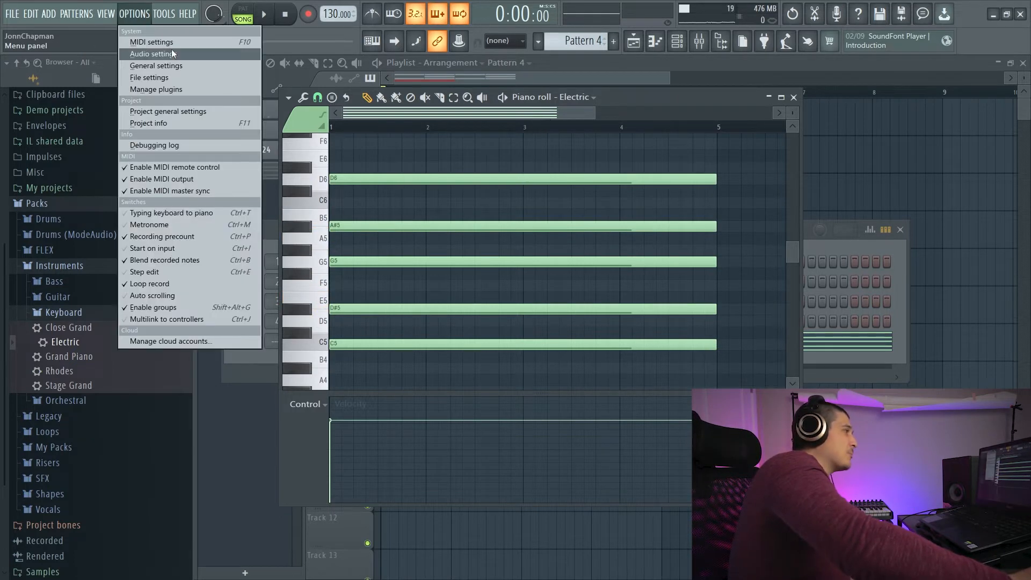
{"action": "left_click", "coordinate": [168, 43]}
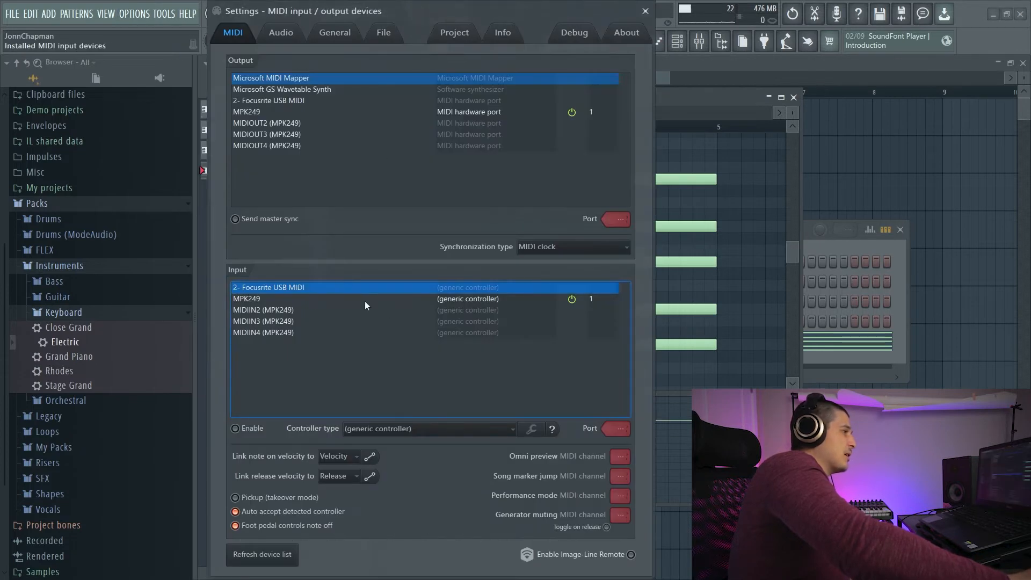
{"action": "left_click", "coordinate": [318, 302]}
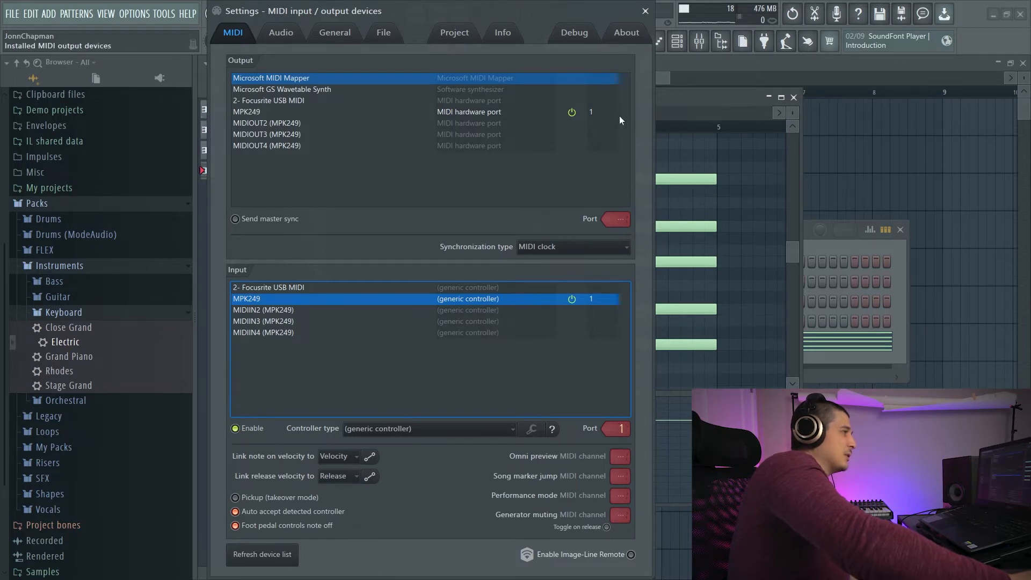
{"action": "left_click", "coordinate": [489, 109]}
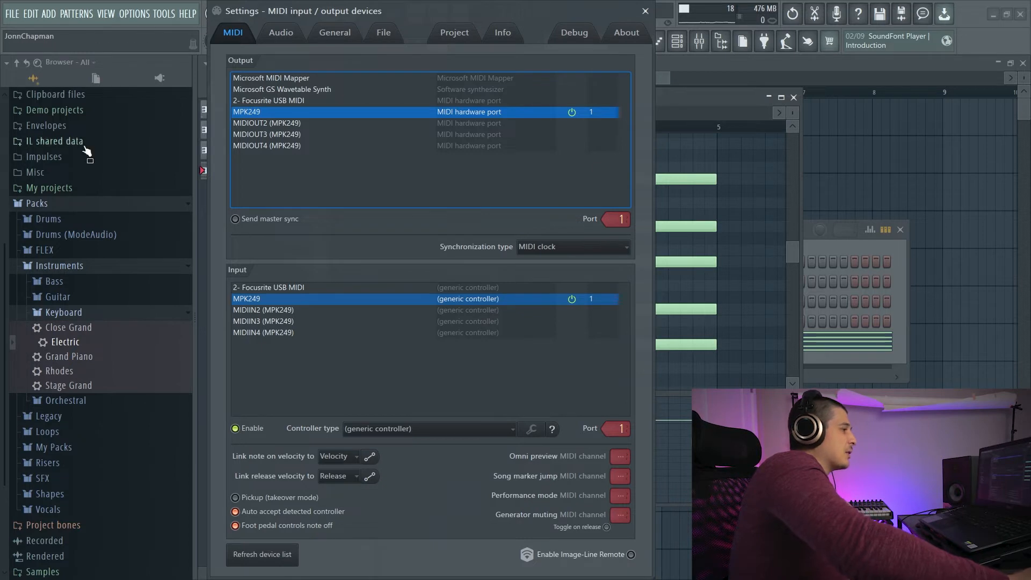
{"action": "left_click", "coordinate": [645, 11]}
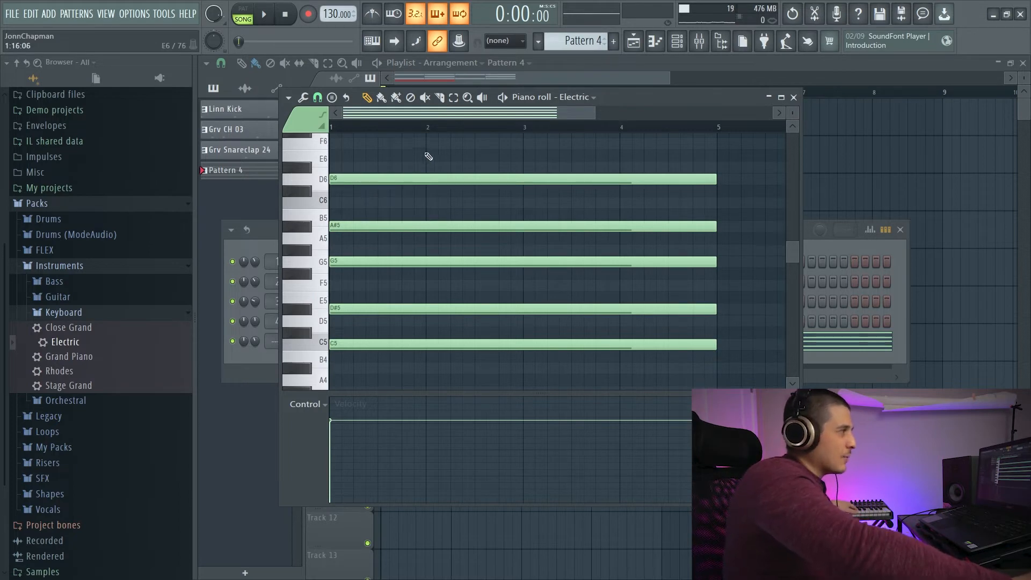
Step: Enable typing keyboard to piano keyboard mode and try several notes on the Electric channel from the computer keyboard
{"action": "left_click_drag", "start_coordinate": [622, 93], "coordinate": [618, 89]}
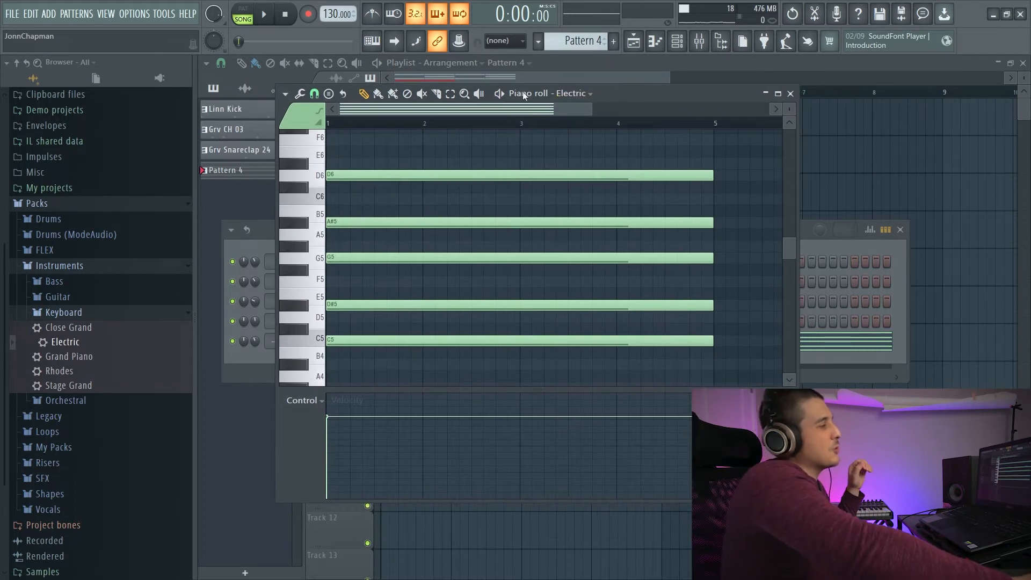
{"action": "left_click", "coordinate": [372, 41]}
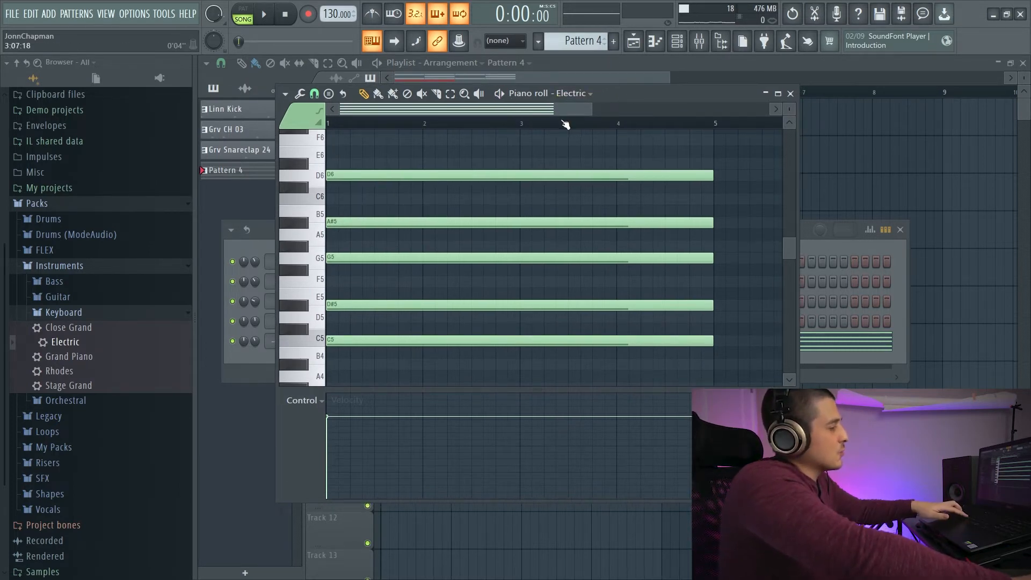
{"action": "key", "text": "n"}
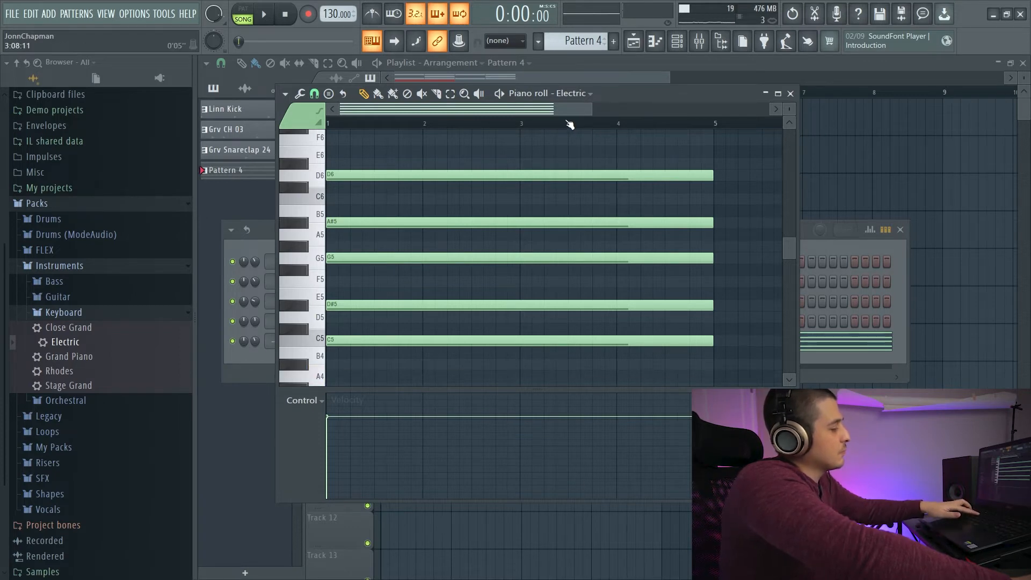
{"action": "key", "text": "q"}
{"action": "key", "text": "r"}
{"action": "key", "text": "y"}
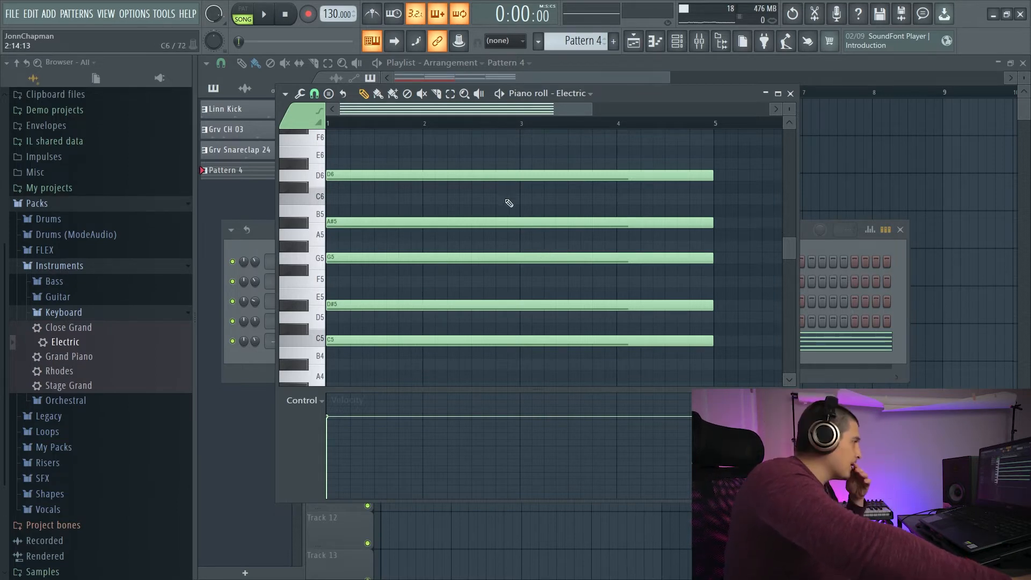
Step: Switch the typing keyboard mode off and on again, and play lower Electric notes with it
{"action": "left_click", "coordinate": [373, 42]}
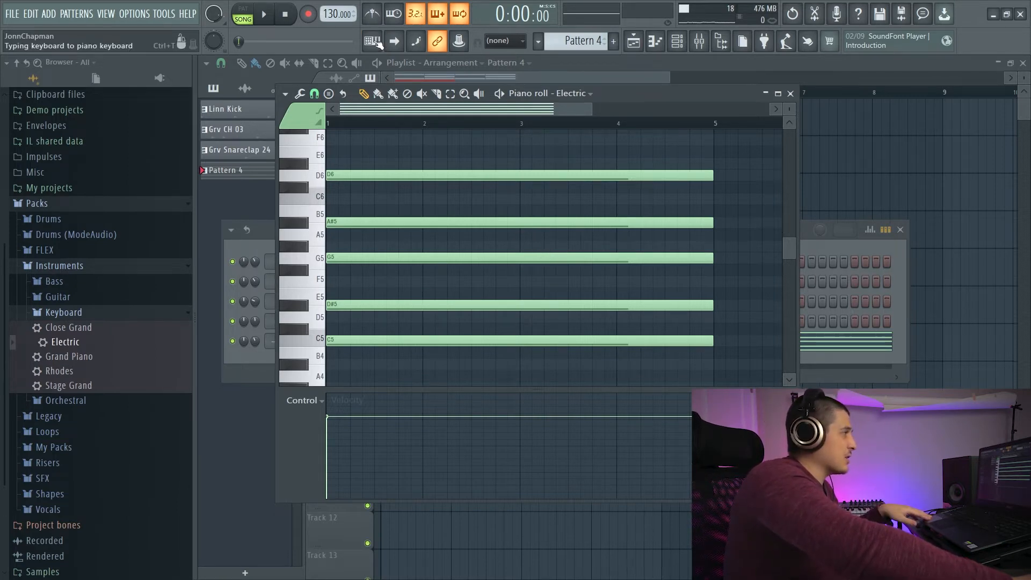
{"action": "left_click", "coordinate": [377, 43]}
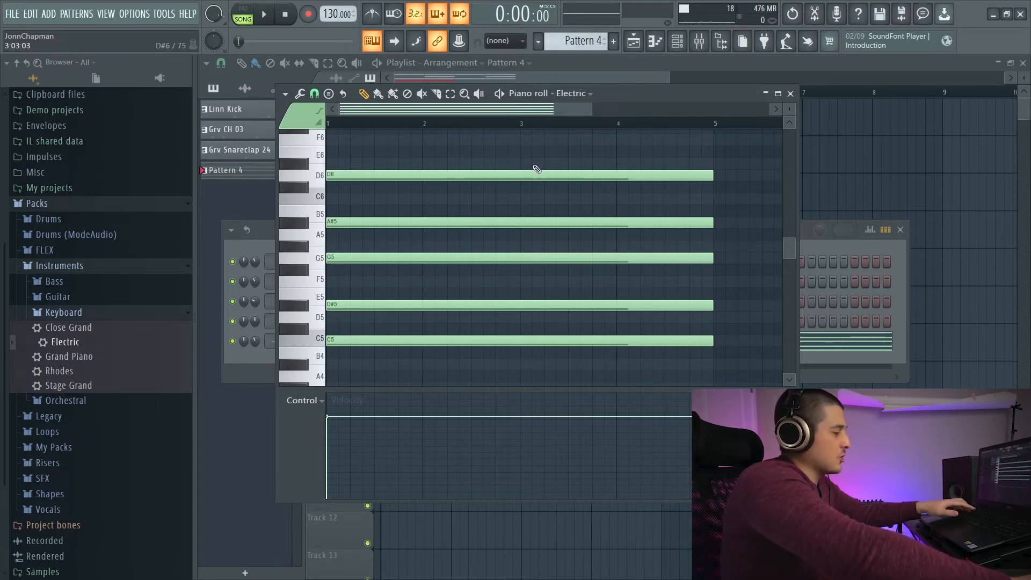
{"action": "key", "text": "z"}
{"action": "key", "text": "v"}
{"action": "key", "text": "n"}
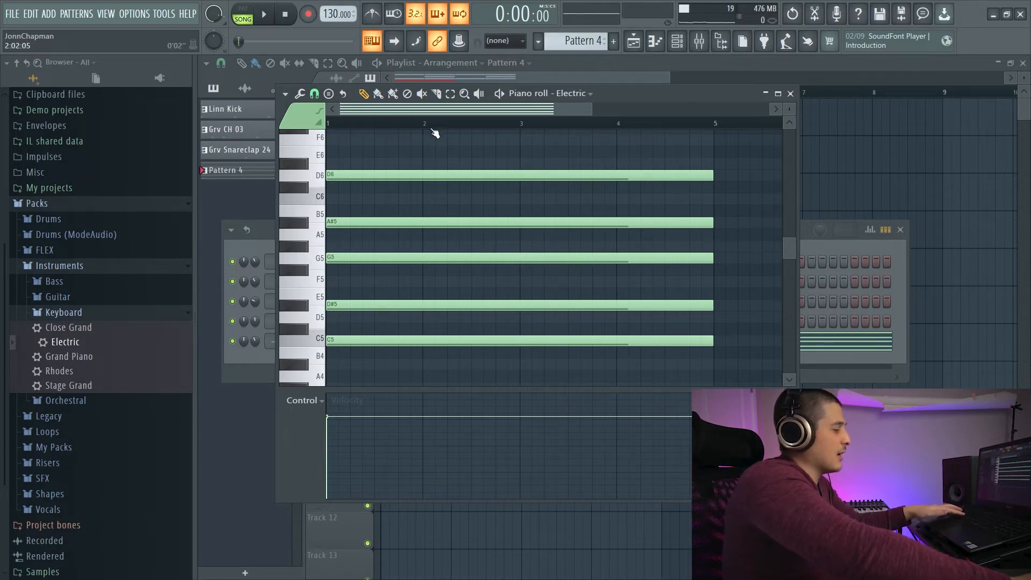
{"action": "key", "text": "b"}
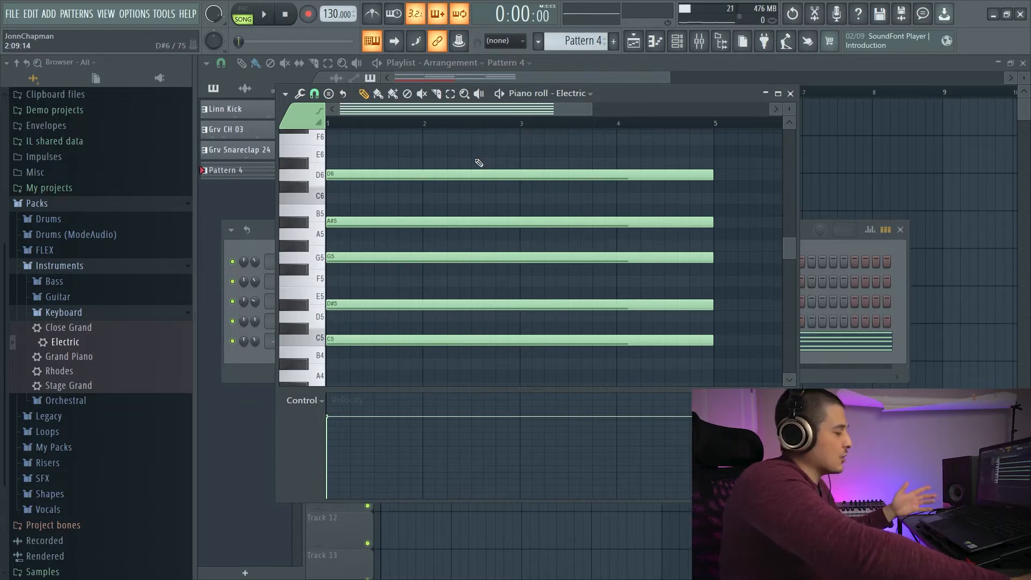
Step: Try piano roll shortcuts with the typing keyboard mode off, move the piano roll window, and undo the added time marker
{"action": "key", "text": "ctrl+t"}
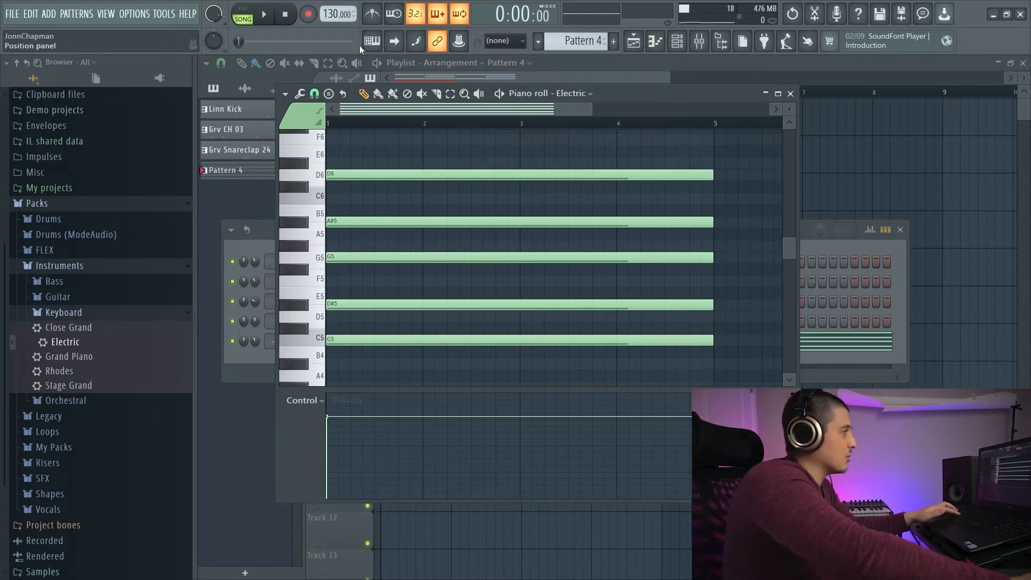
{"action": "left_click_drag", "start_coordinate": [595, 100], "coordinate": [598, 102]}
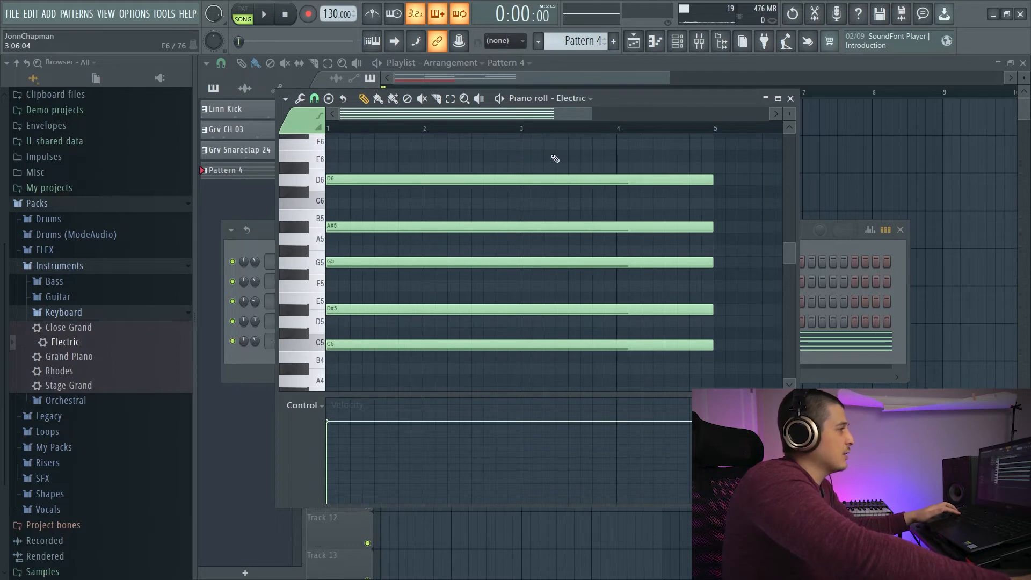
{"action": "left_click_drag", "start_coordinate": [528, 172], "coordinate": [522, 376]}
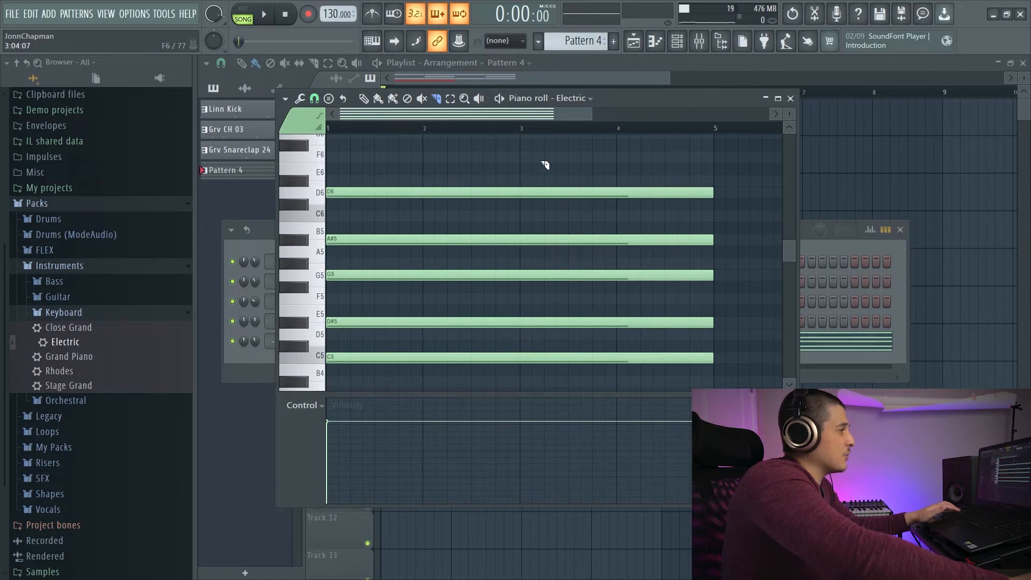
{"action": "key", "text": "ctrl+t"}
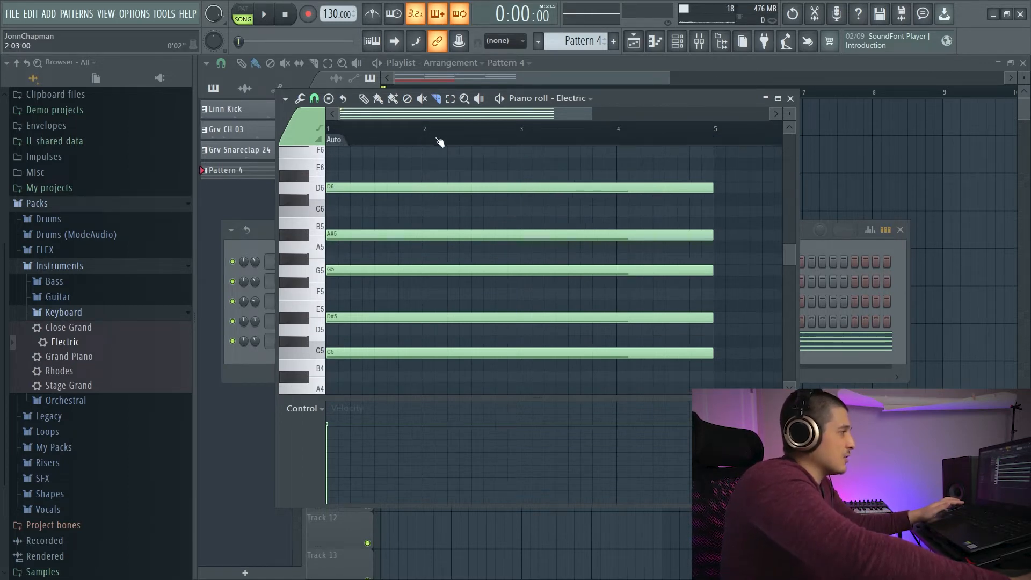
{"action": "left_click_drag", "start_coordinate": [599, 96], "coordinate": [668, 106]}
{"action": "key", "text": "ctrl+z"}
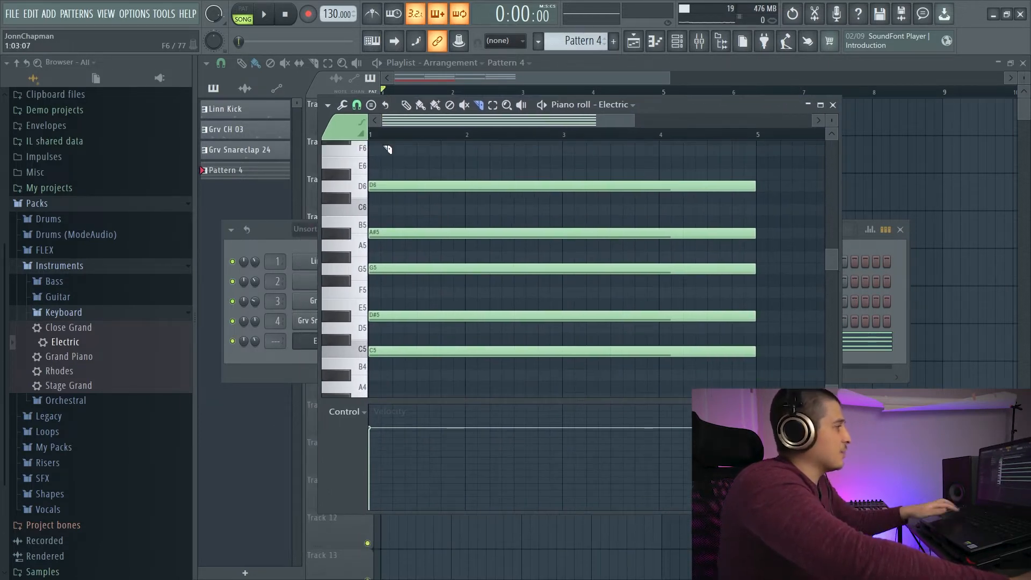
Step: Bring the channel rack in front of the piano roll, reposition it, and turn the typing keyboard mode on
{"action": "left_click", "coordinate": [282, 228]}
{"action": "left_click_drag", "start_coordinate": [554, 232], "coordinate": [532, 214]}
{"action": "key", "text": "ctrl+t"}
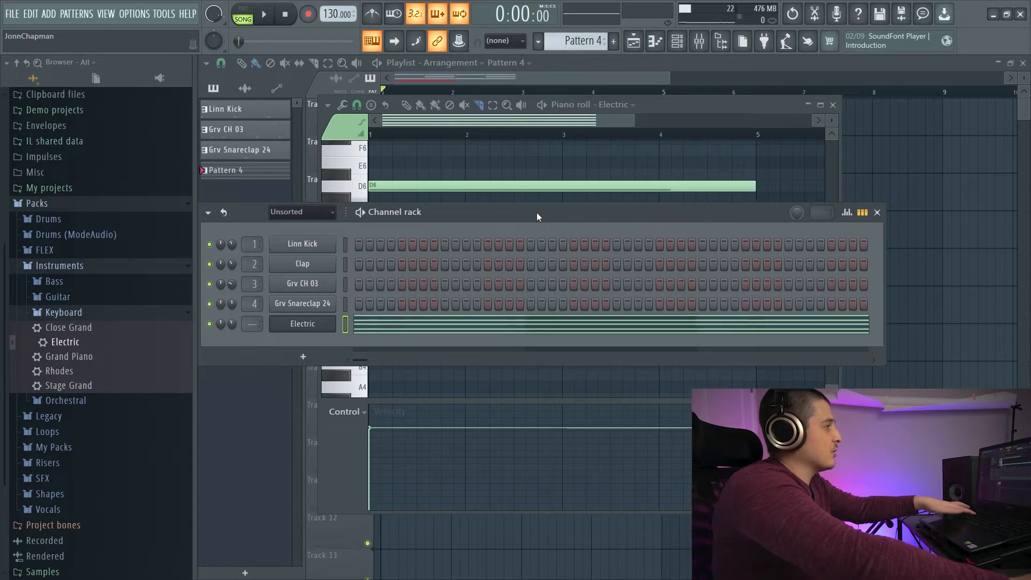
{"action": "left_click", "coordinate": [378, 43]}
{"action": "left_click", "coordinate": [378, 43]}
{"action": "left_click", "coordinate": [378, 43]}
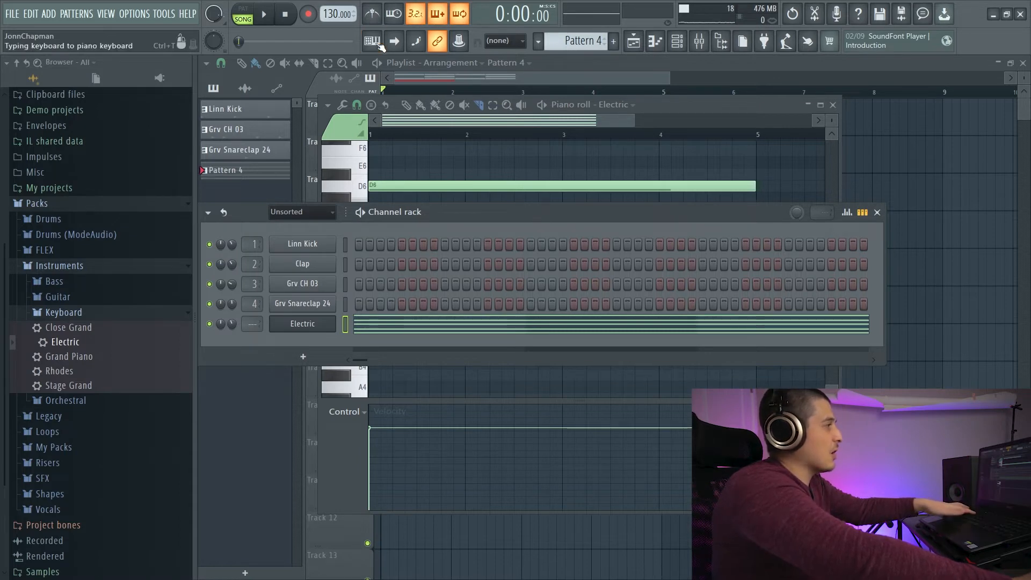
{"action": "left_click", "coordinate": [378, 43]}
{"action": "left_click", "coordinate": [378, 43]}
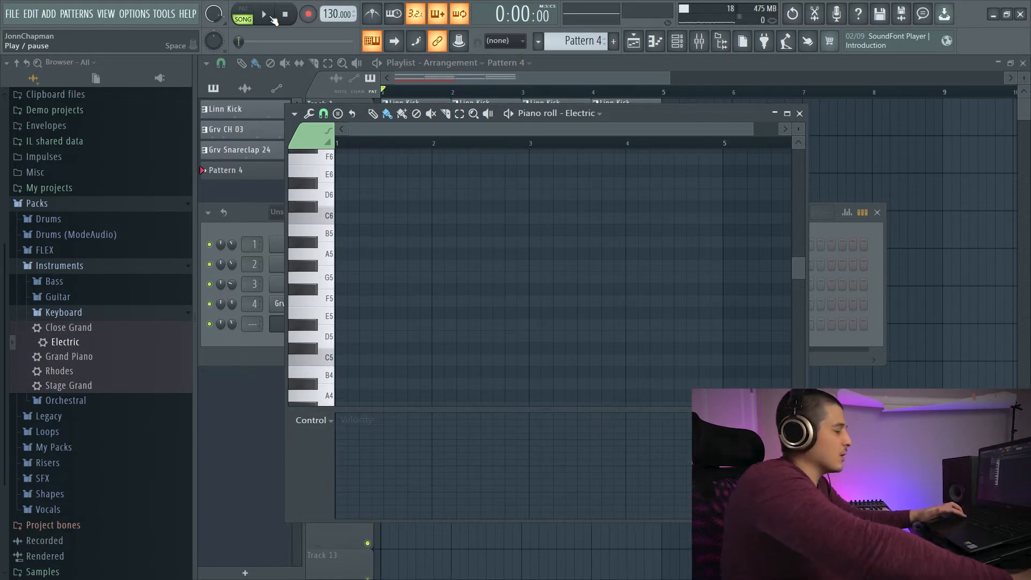
Step: Play the song while performing Electric notes such as A4 and C5 with the typing keyboard, and stop playback
{"action": "left_click", "coordinate": [272, 18]}
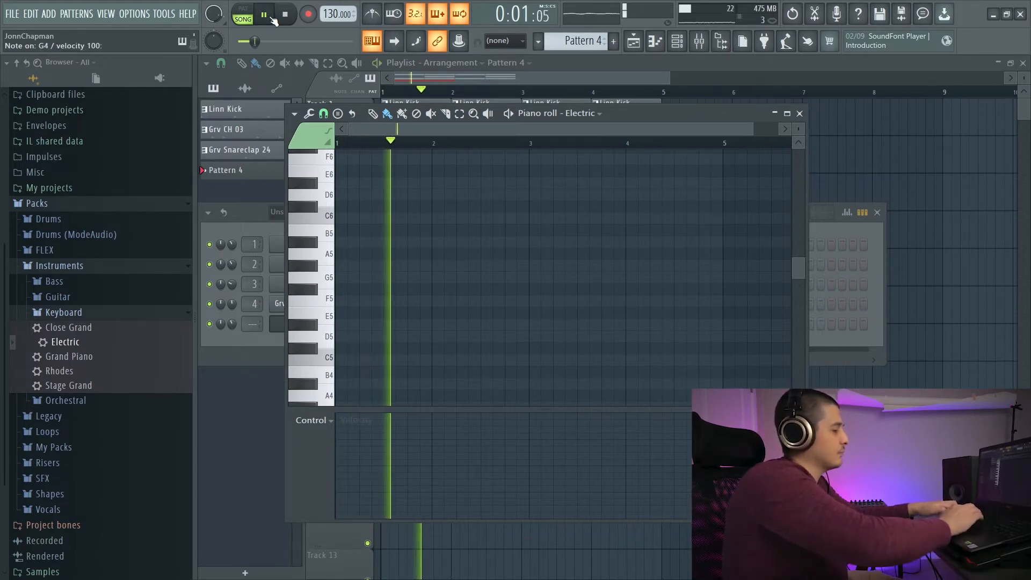
{"action": "key", "text": "v"}
{"action": "key", "text": "n"}
{"action": "key", "text": "comma"}
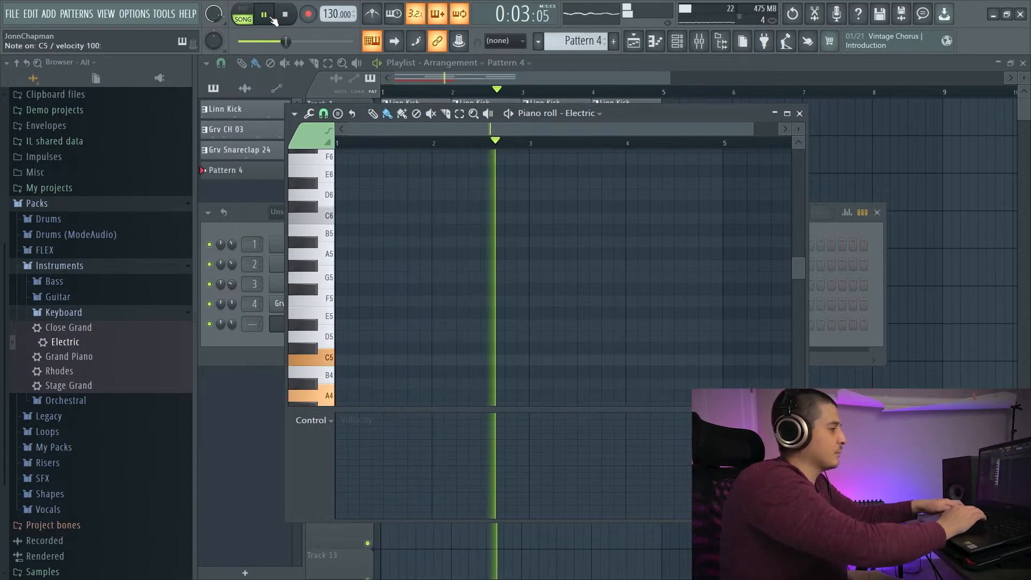
{"action": "key", "text": "space"}
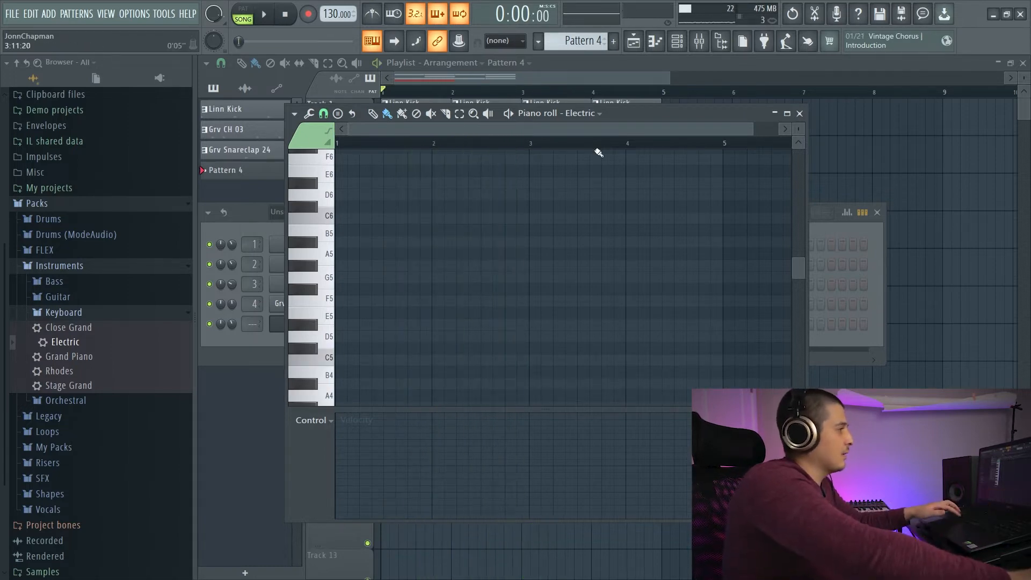
Step: Rearrange the channel rack and the Electric piano roll windows over the playlist
{"action": "left_click_drag", "start_coordinate": [660, 107], "coordinate": [656, 299]}
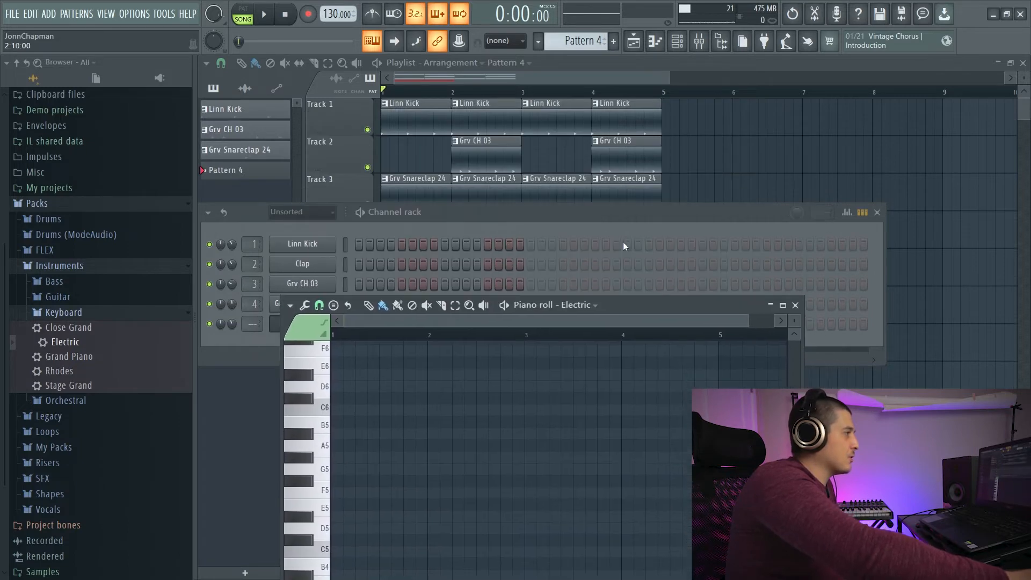
{"action": "left_click_drag", "start_coordinate": [620, 213], "coordinate": [612, 122]}
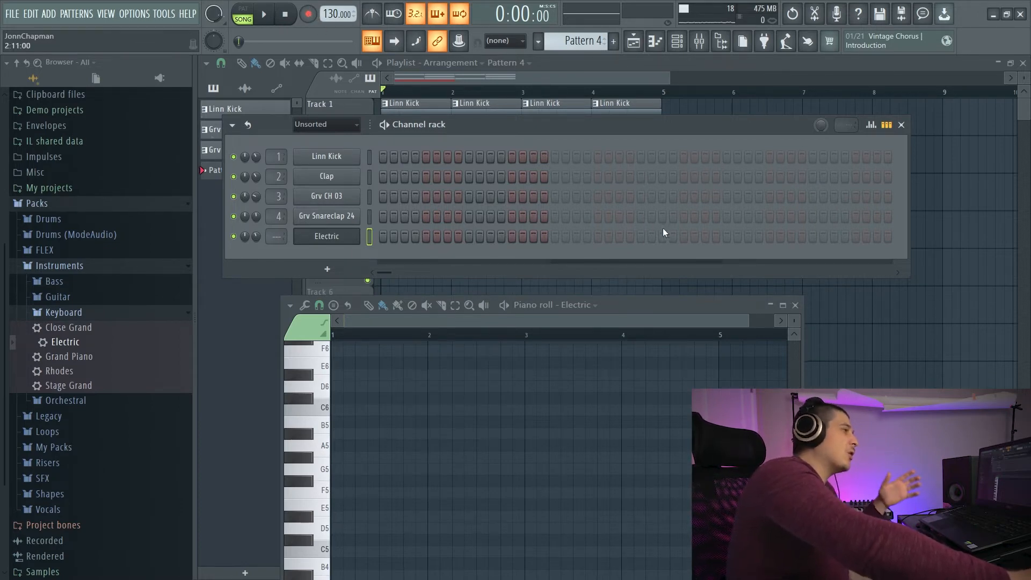
{"action": "left_click_drag", "start_coordinate": [658, 306], "coordinate": [701, 169]}
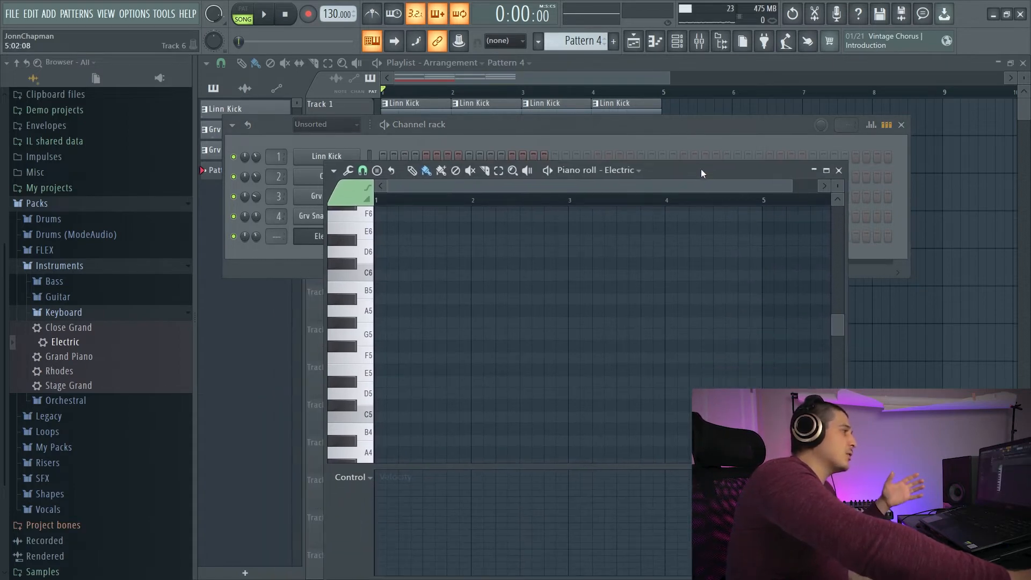
Step: Exclude Audio and Automation from the recording filter, leaving Notes and Clips enabled
{"action": "right_click", "coordinate": [308, 15]}
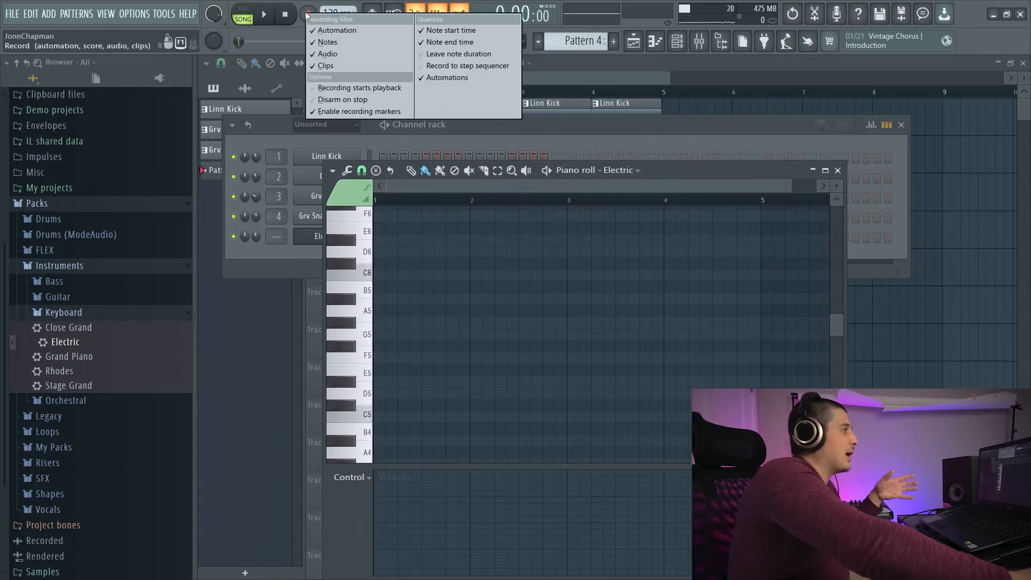
{"action": "left_click", "coordinate": [347, 53]}
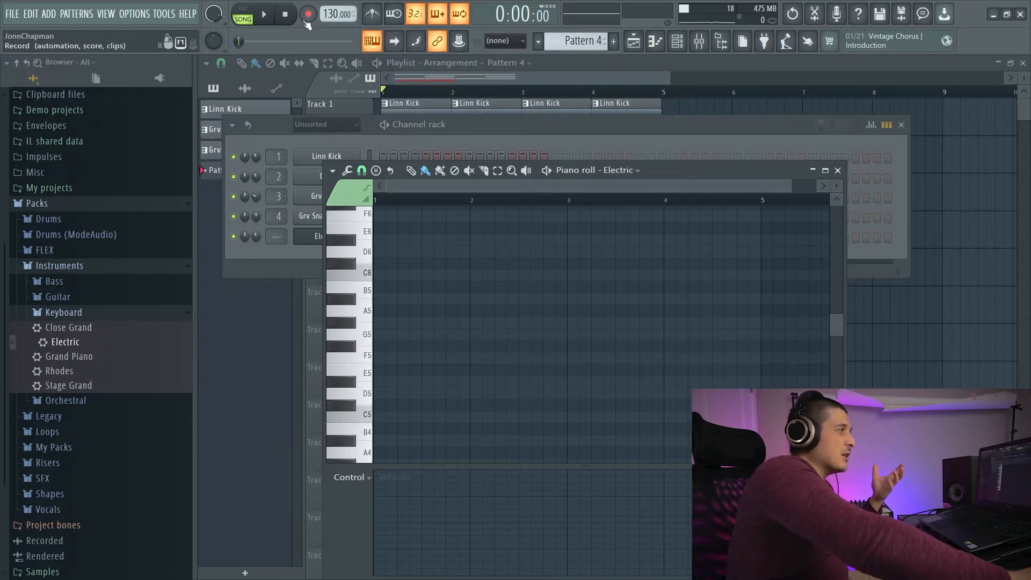
{"action": "right_click", "coordinate": [308, 20]}
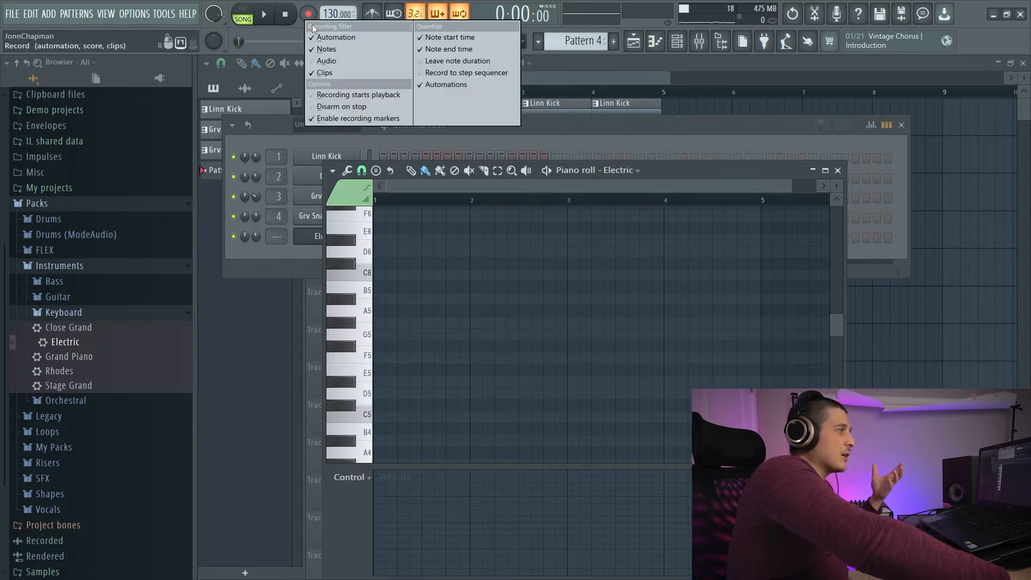
{"action": "left_click", "coordinate": [347, 36]}
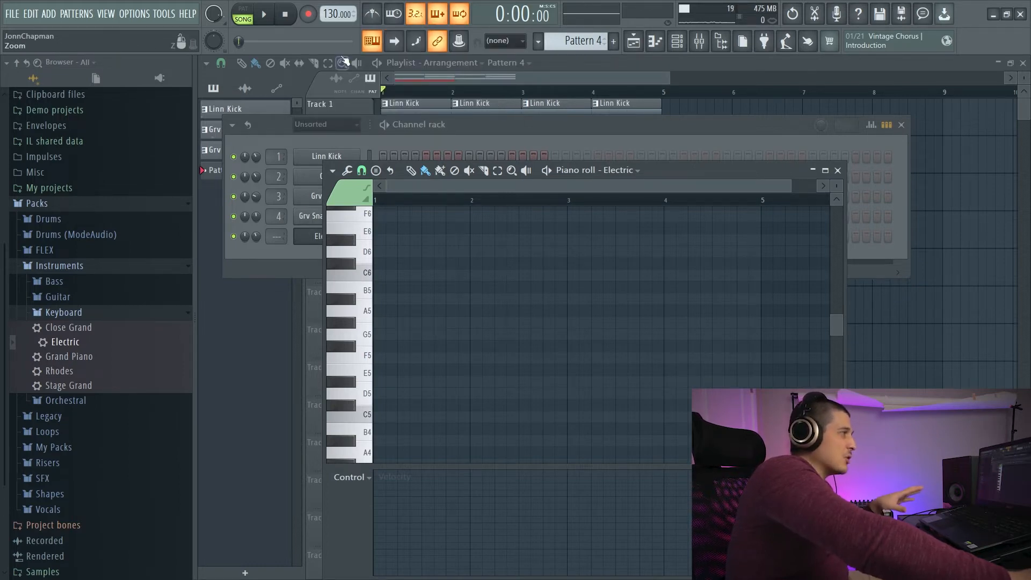
{"action": "right_click", "coordinate": [308, 14]}
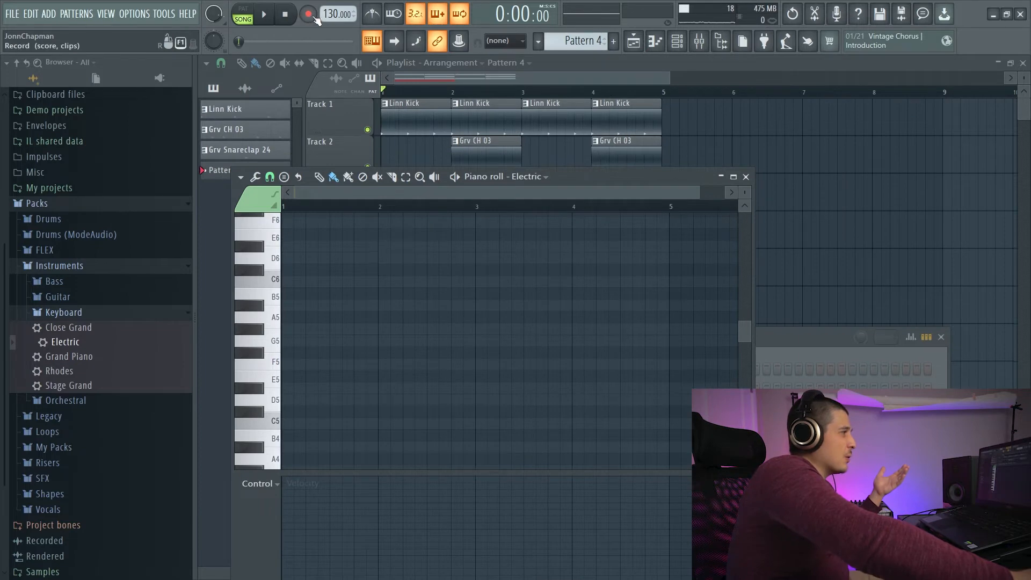
Step: Arm recording and record C4-E4-G4 and D4-F4-A4 chords on the Electric channel over the song, and stop
{"action": "left_click", "coordinate": [309, 15]}
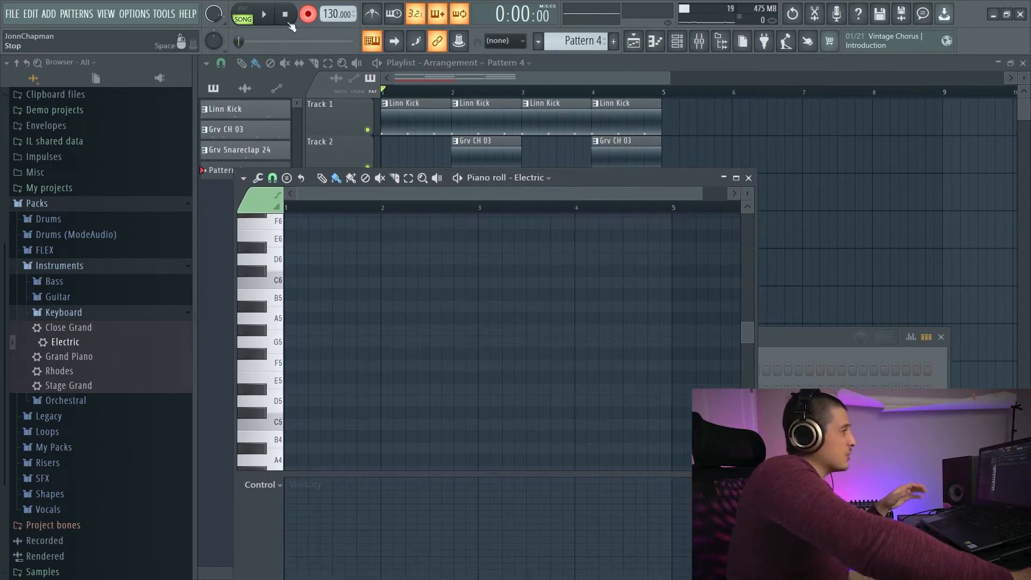
{"action": "left_click", "coordinate": [267, 16]}
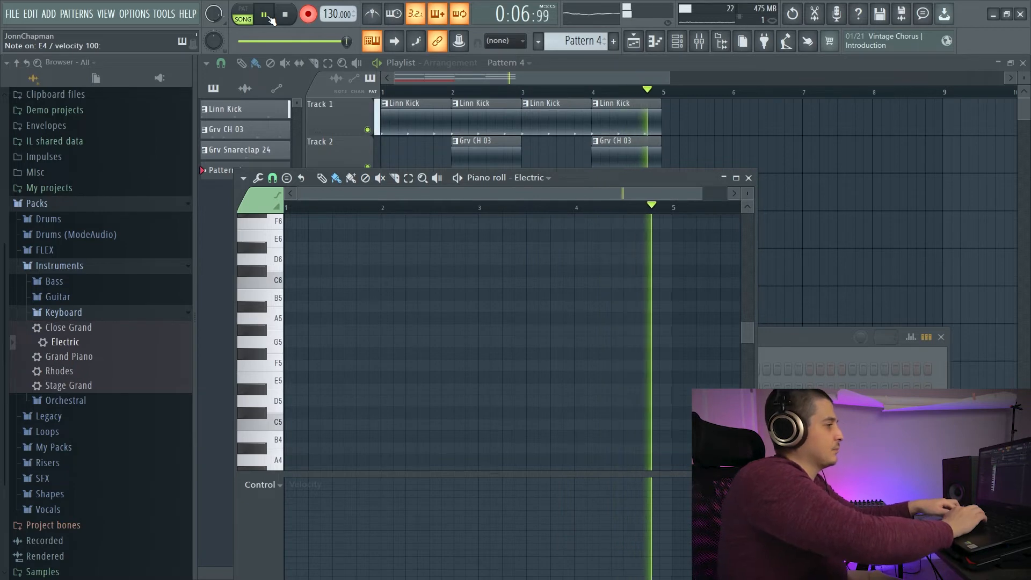
{"action": "key", "text": "space"}
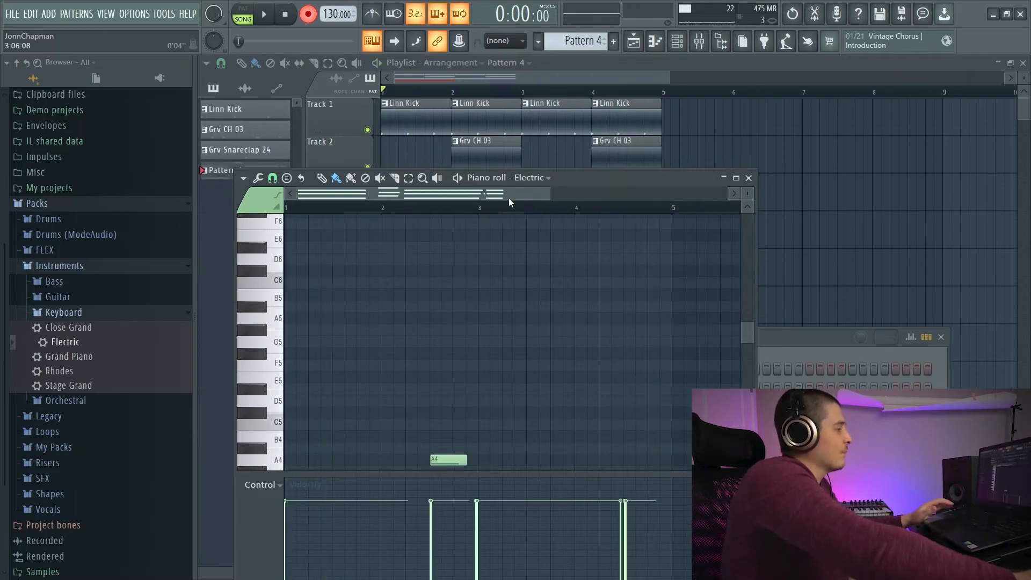
Step: Uncover the playlist and mute Tracks 3, 2 and 1, leaving the Pattern 4 track audible
{"action": "left_click_drag", "start_coordinate": [576, 185], "coordinate": [629, 305]}
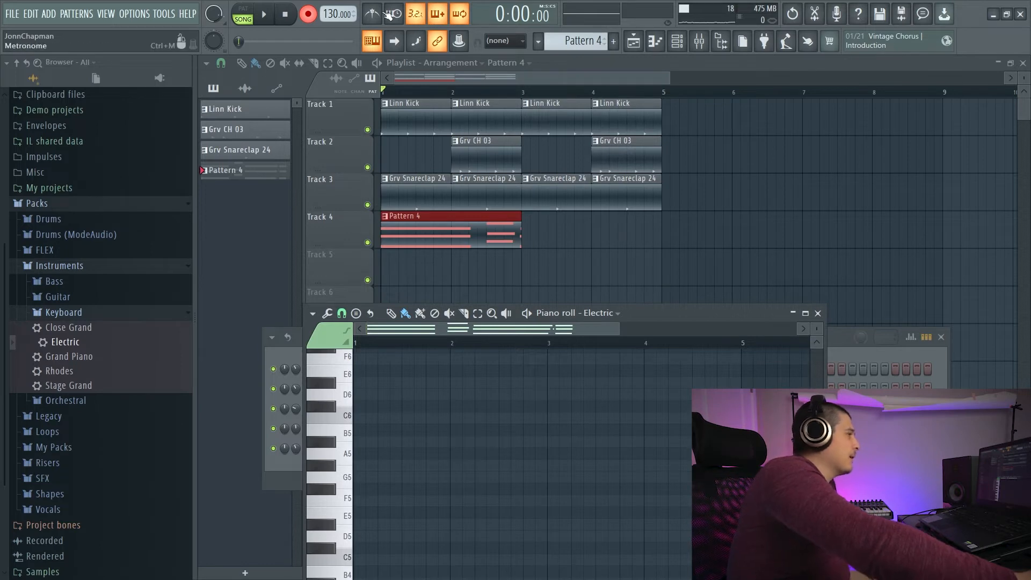
{"action": "left_click", "coordinate": [368, 204]}
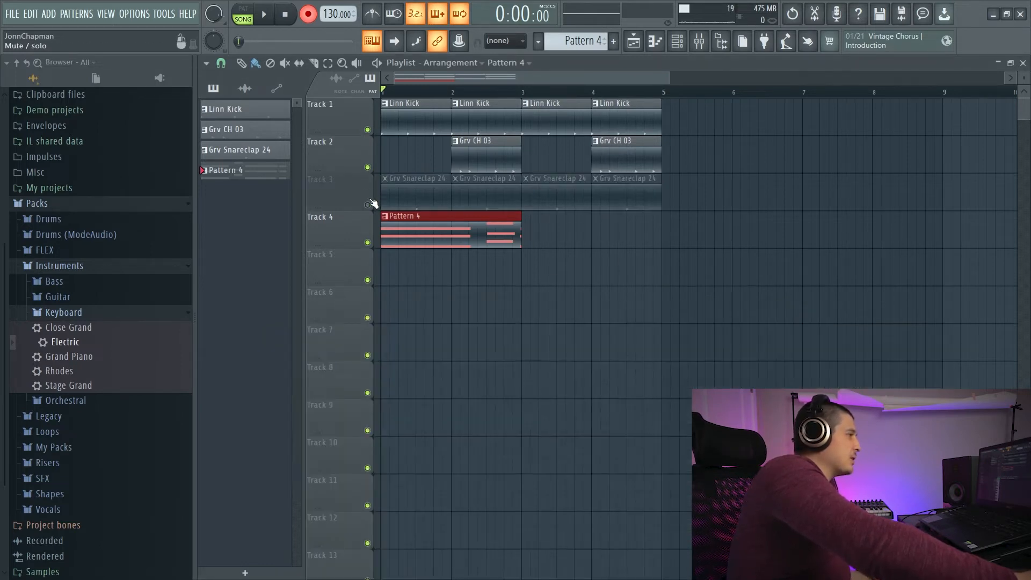
{"action": "left_click", "coordinate": [367, 168]}
{"action": "left_click", "coordinate": [368, 129]}
Step: Open the Pattern 4 clip's notes in the piano roll and delete all the recorded Electric notes
{"action": "double_click", "coordinate": [469, 234]}
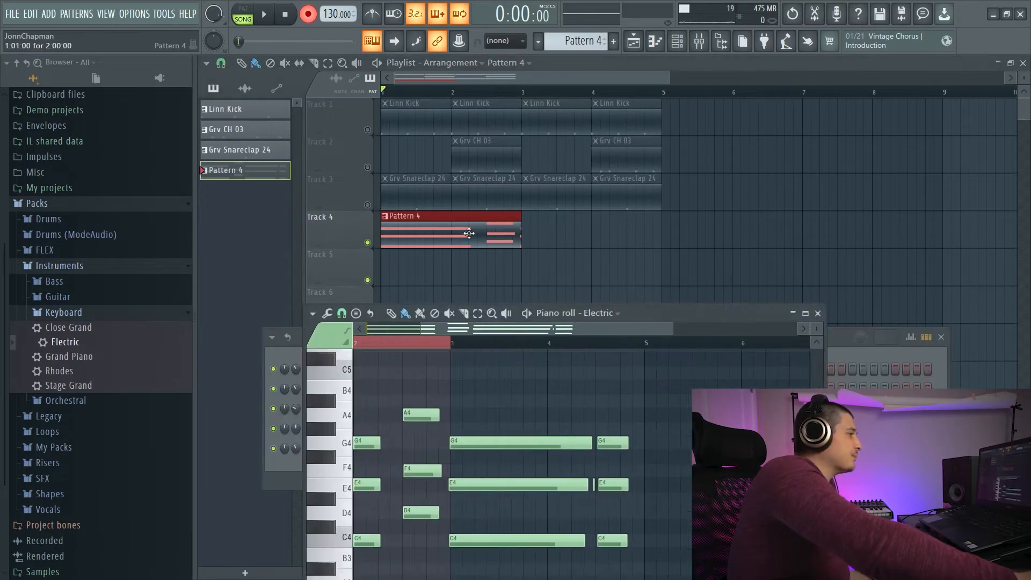
{"action": "left_click_drag", "start_coordinate": [661, 321], "coordinate": [560, 224]}
{"action": "key", "text": "ctrl+a"}
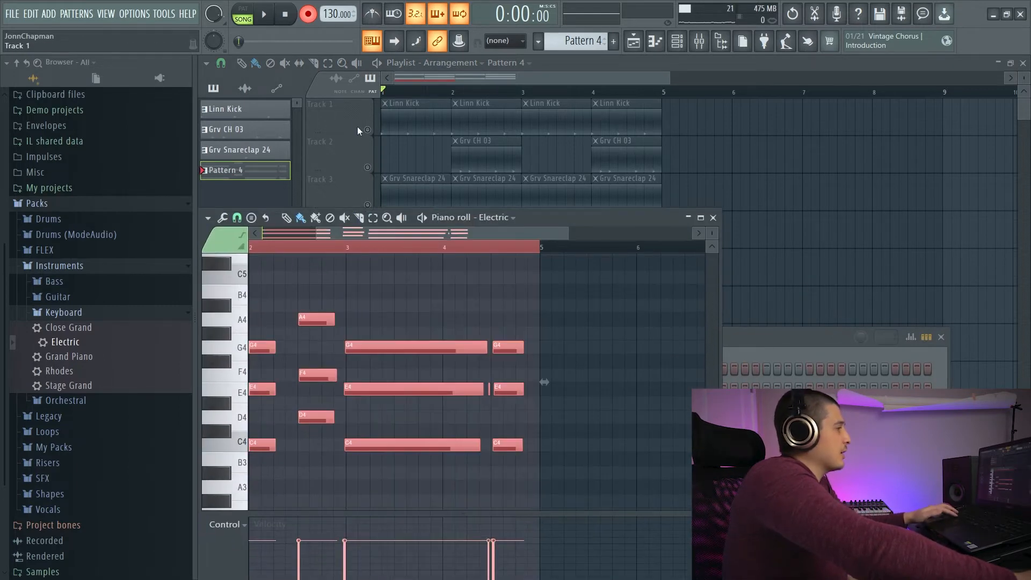
{"action": "key", "text": "Delete"}
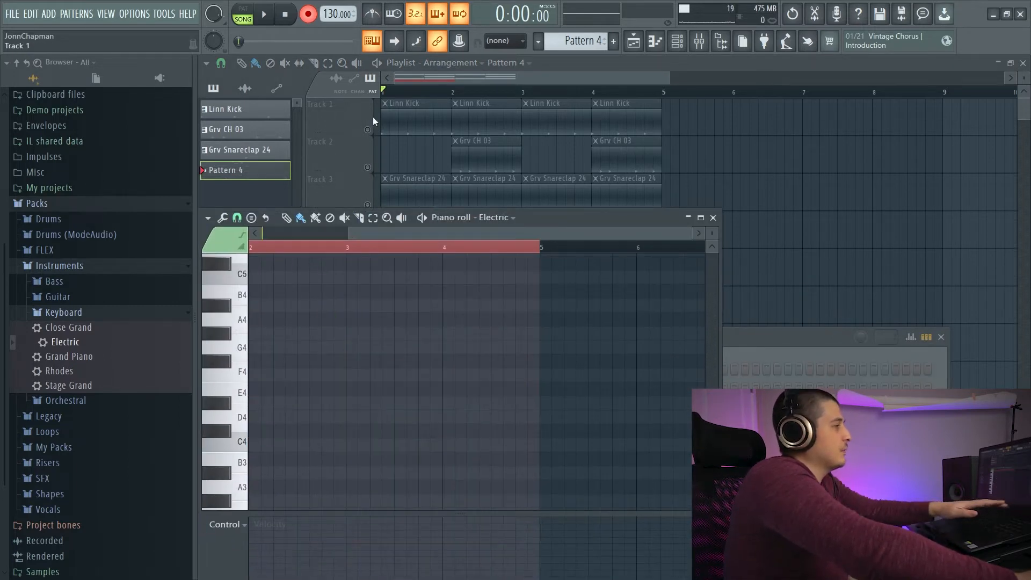
Step: Start song playback, enable the metronome, bring the playlist forward and stop playback
{"action": "left_click", "coordinate": [264, 15]}
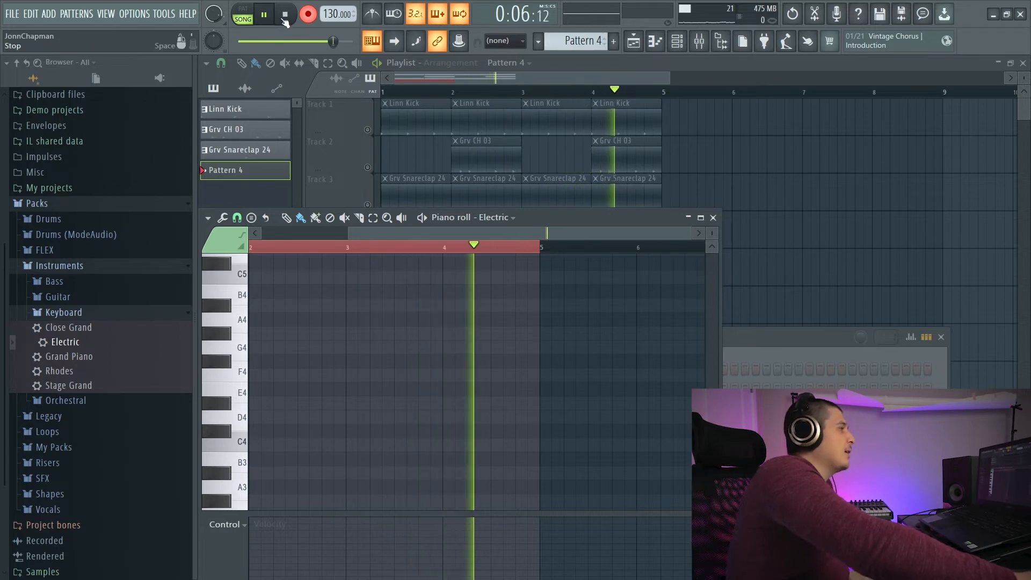
{"action": "left_click", "coordinate": [376, 15]}
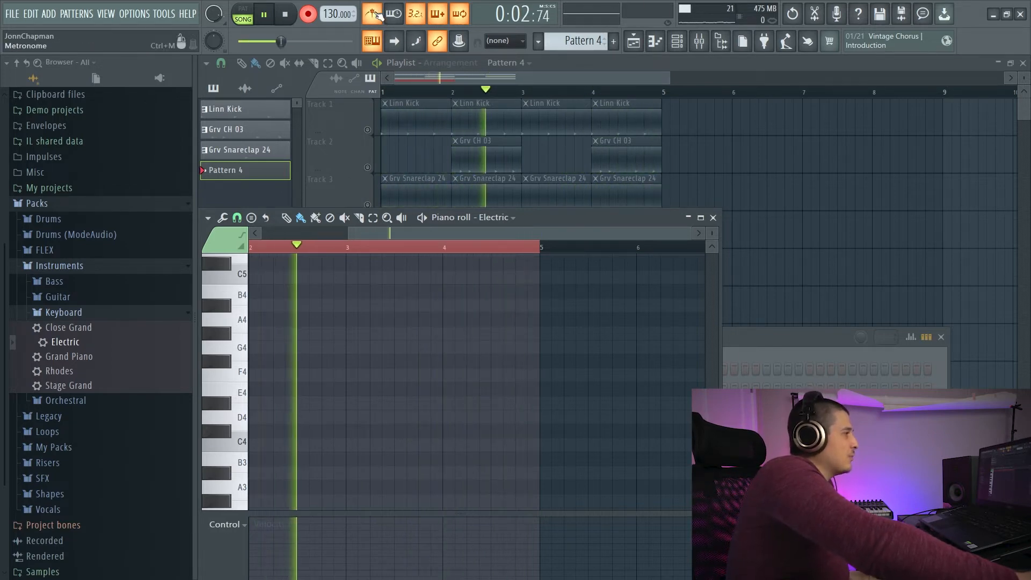
{"action": "left_click", "coordinate": [421, 63]}
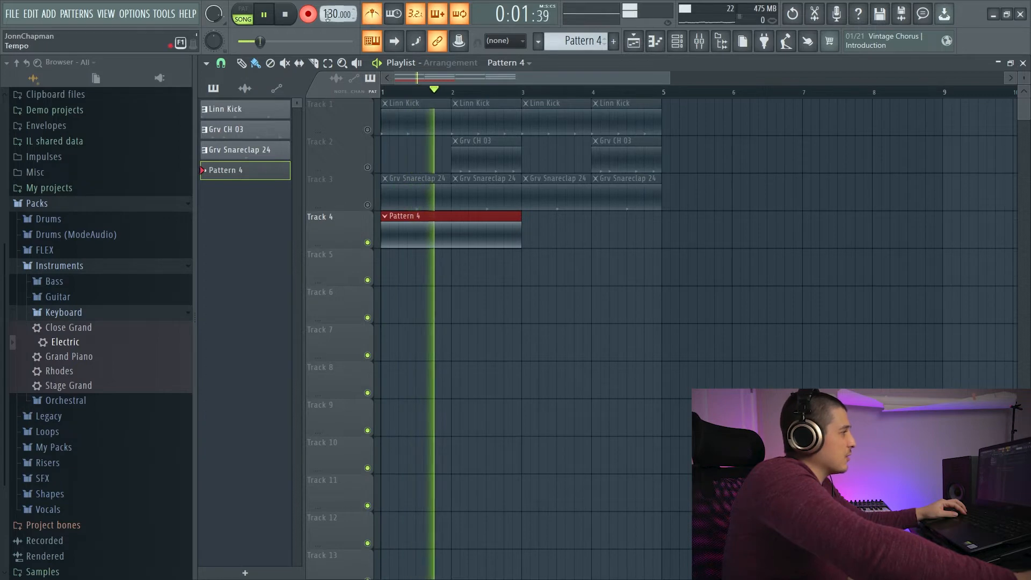
{"action": "key", "text": "space"}
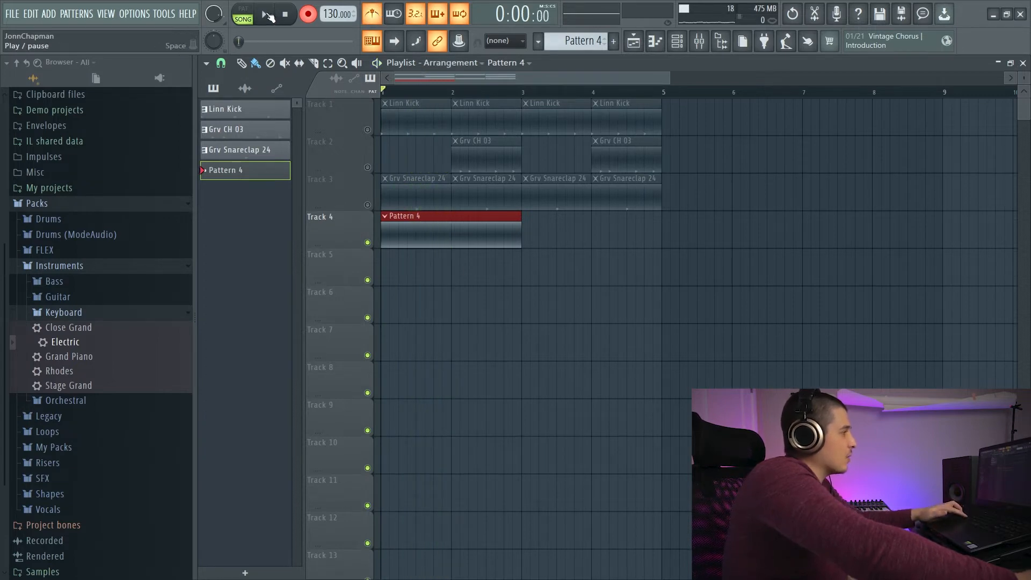
Step: Record two Electric chords into Pattern 4 along with the metronome, and extend its Track 4 clip to four bars
{"action": "left_click", "coordinate": [269, 16]}
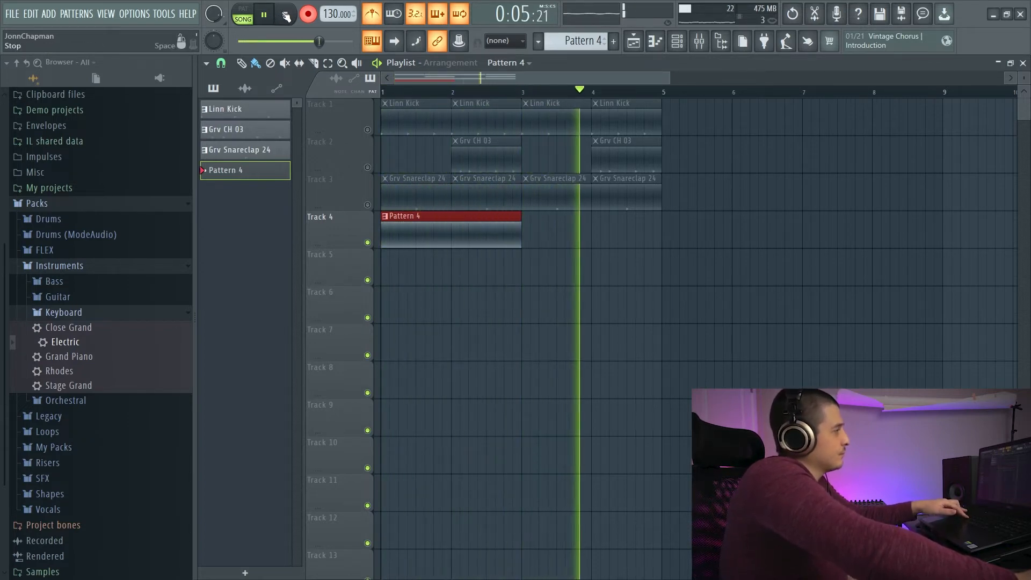
{"action": "left_click", "coordinate": [287, 15]}
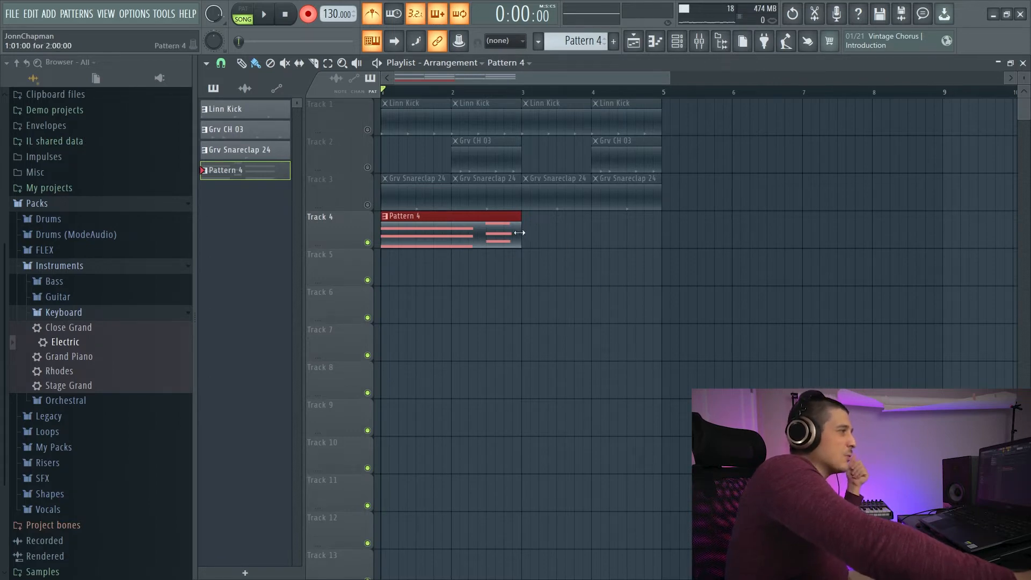
{"action": "left_click_drag", "start_coordinate": [520, 232], "coordinate": [657, 256]}
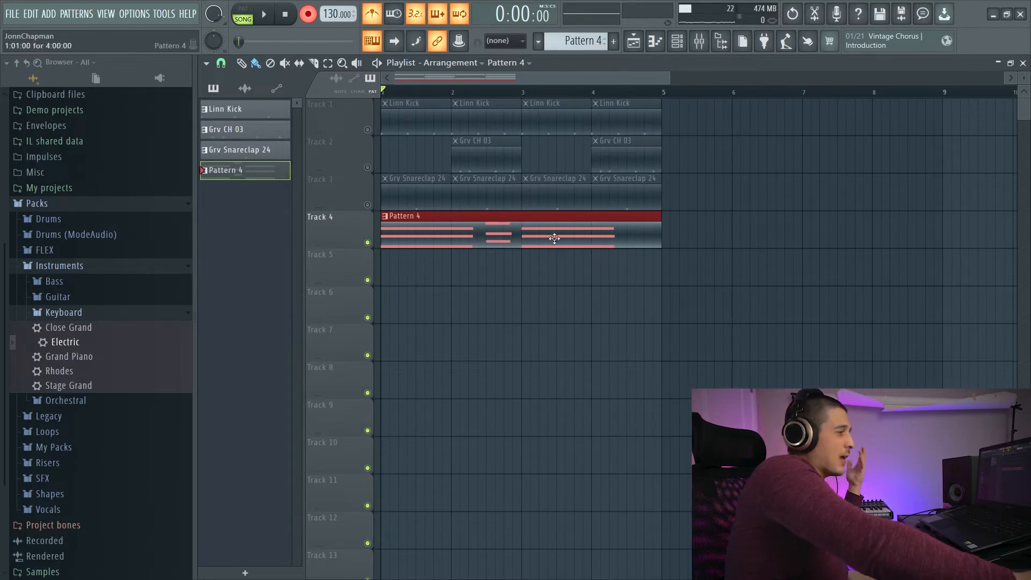
Step: Open the Pattern 4 clip's notes in the piano roll and delete the recorded C4-E4-G4 and D4-F4-A4 chords
{"action": "double_click", "coordinate": [462, 230]}
{"action": "right_click", "coordinate": [471, 388]}
{"action": "right_click", "coordinate": [462, 334]}
{"action": "right_click", "coordinate": [456, 292]}
{"action": "right_click", "coordinate": [334, 265]}
{"action": "right_click", "coordinate": [335, 320]}
{"action": "right_click", "coordinate": [335, 363]}
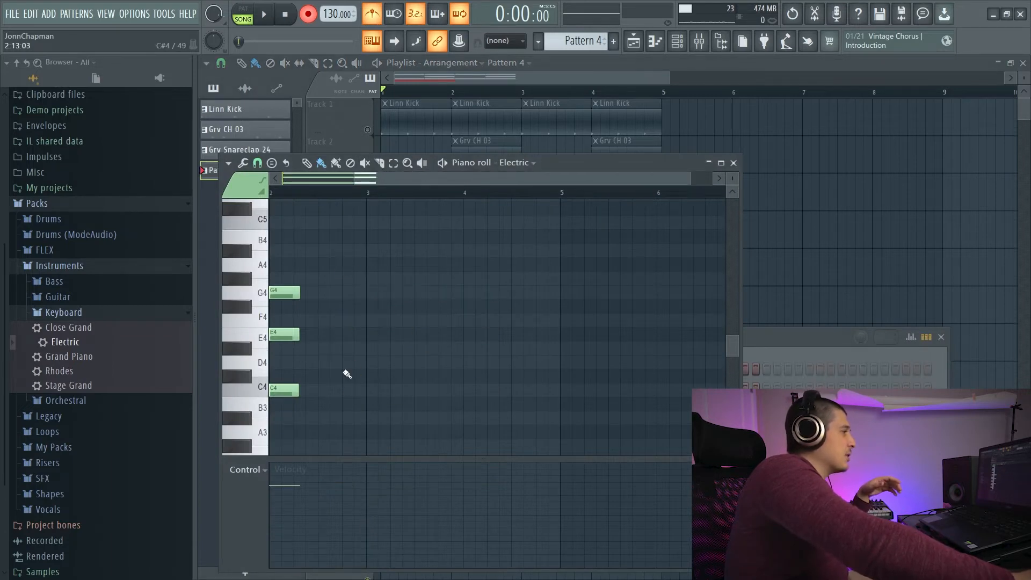
{"action": "right_click", "coordinate": [285, 293]}
{"action": "right_click", "coordinate": [285, 334]}
{"action": "right_click", "coordinate": [285, 391]}
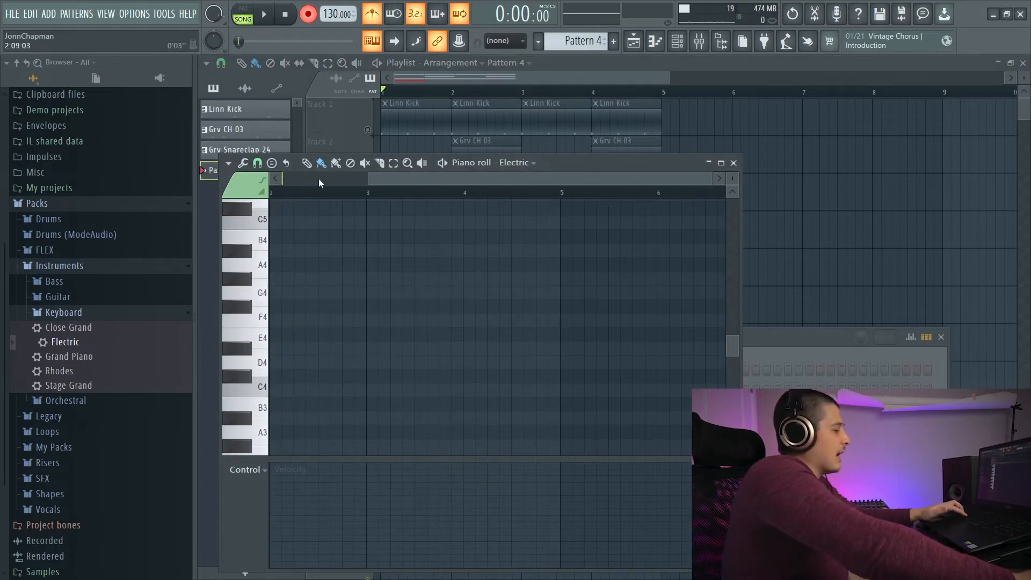
Step: Record a four-bar Electric take of chords and melody in the C5 to E6 range with the typing keyboard, and stop
{"action": "left_click", "coordinate": [267, 16]}
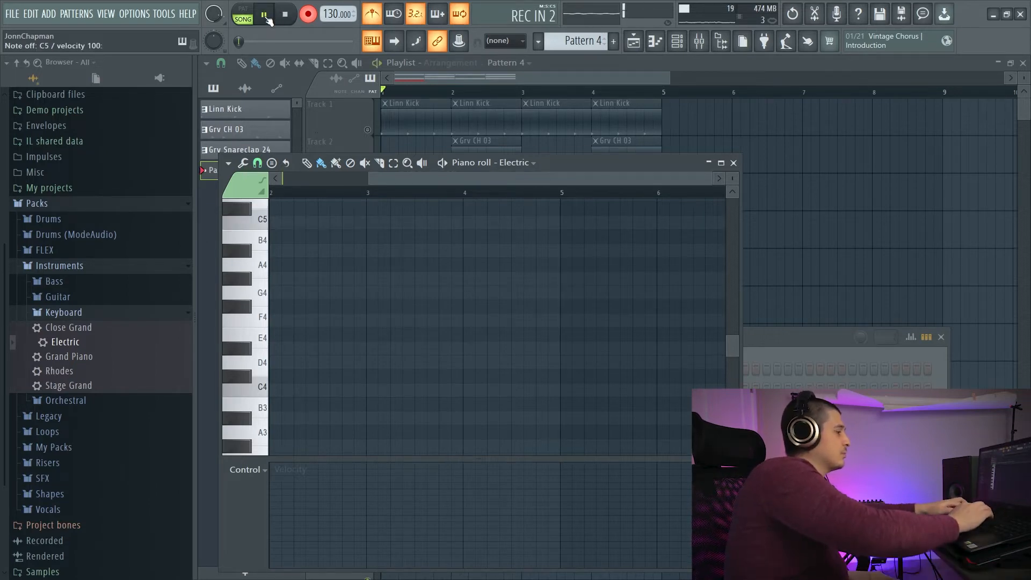
{"action": "key", "text": "z"}
{"action": "key", "text": "b"}
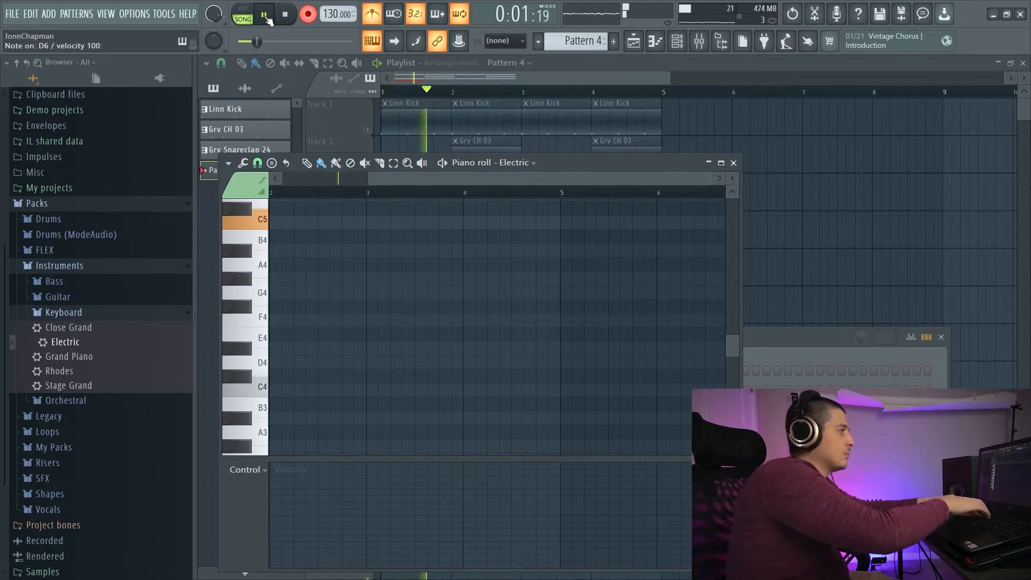
{"action": "key", "text": "z"}
{"action": "key", "text": "m"}
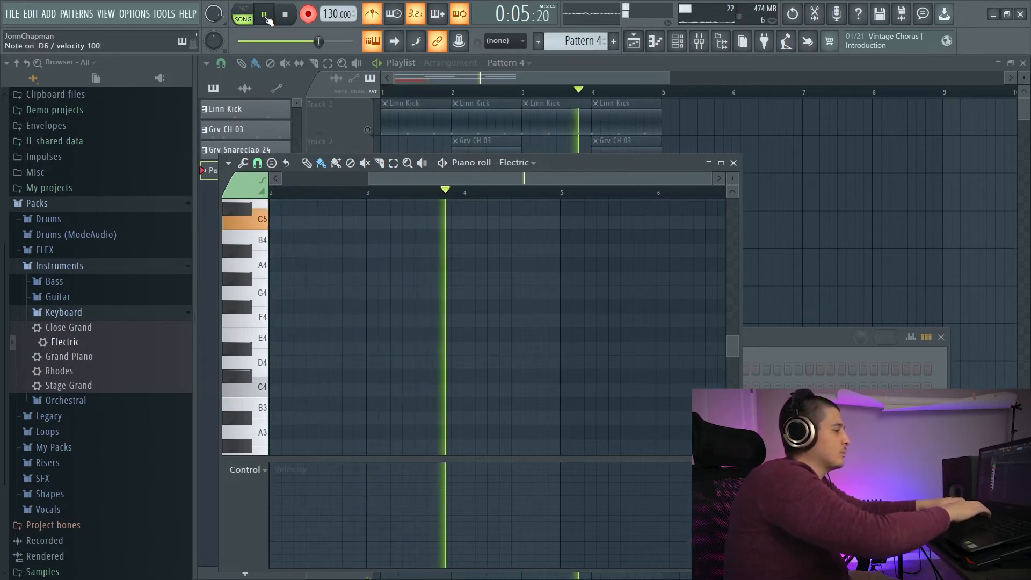
{"action": "key", "text": "n"}
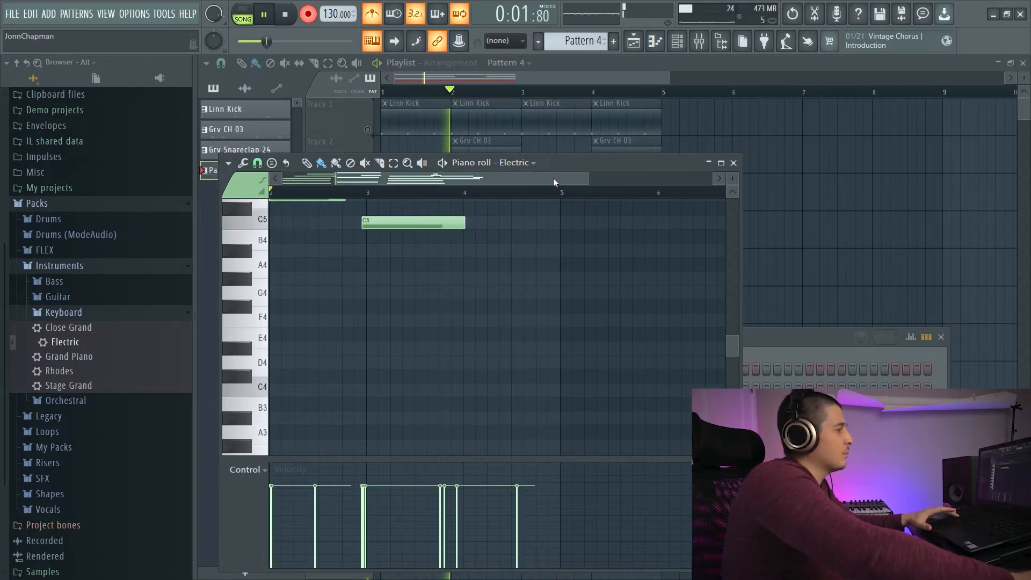
{"action": "key", "text": "space"}
{"action": "left_click_drag", "start_coordinate": [733, 350], "coordinate": [739, 324]}
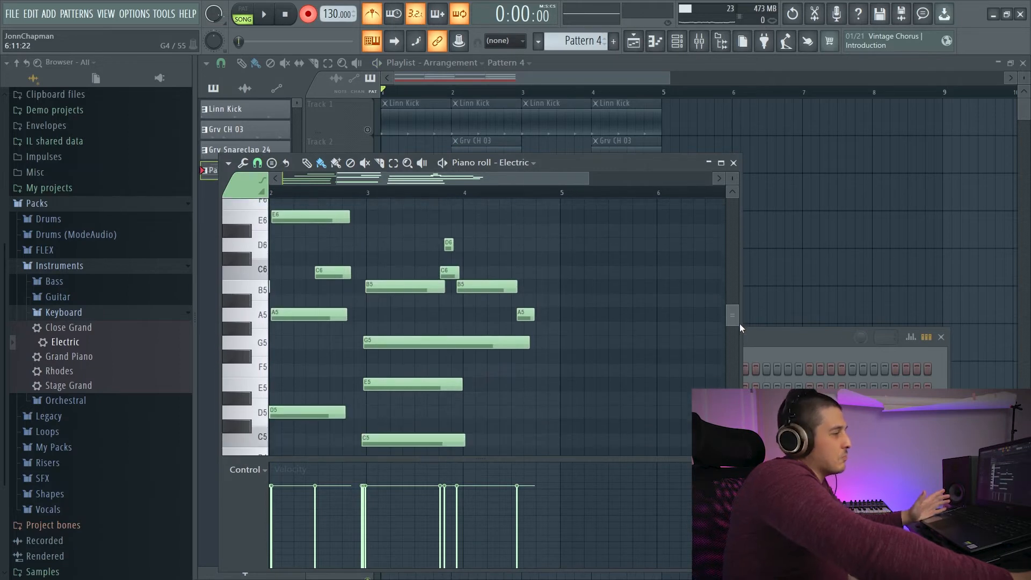
Step: Record a second Electric take over the existing notes, replacing the melody in the closing bars, and stop
{"action": "left_click", "coordinate": [269, 14]}
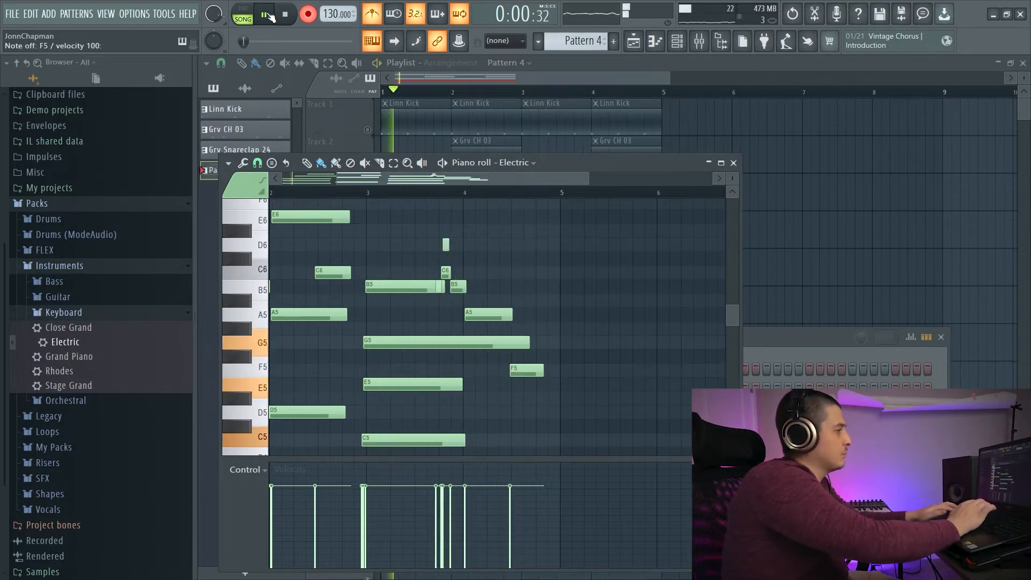
{"action": "key", "text": "space"}
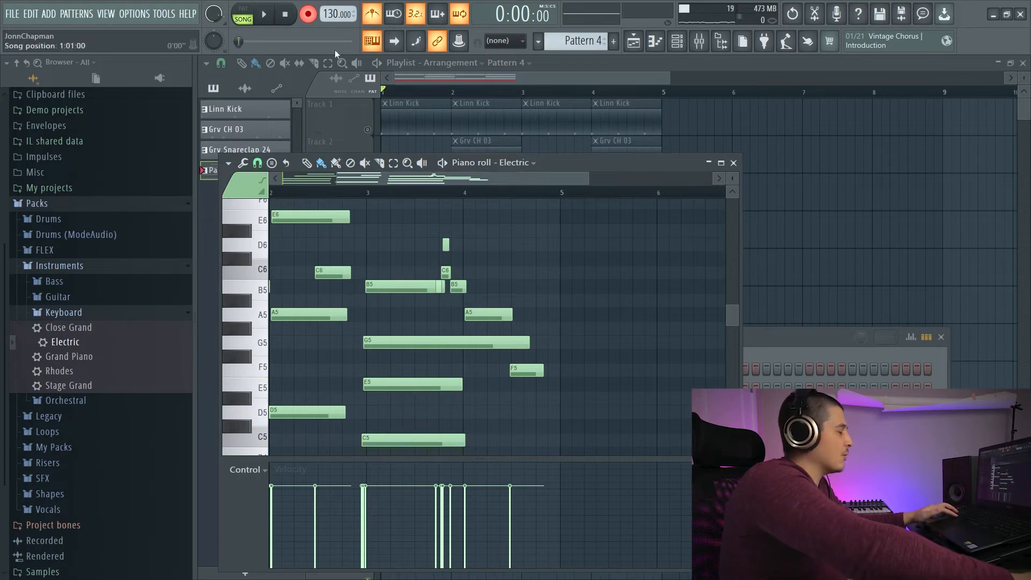
{"action": "left_click_drag", "start_coordinate": [504, 180], "coordinate": [440, 182]}
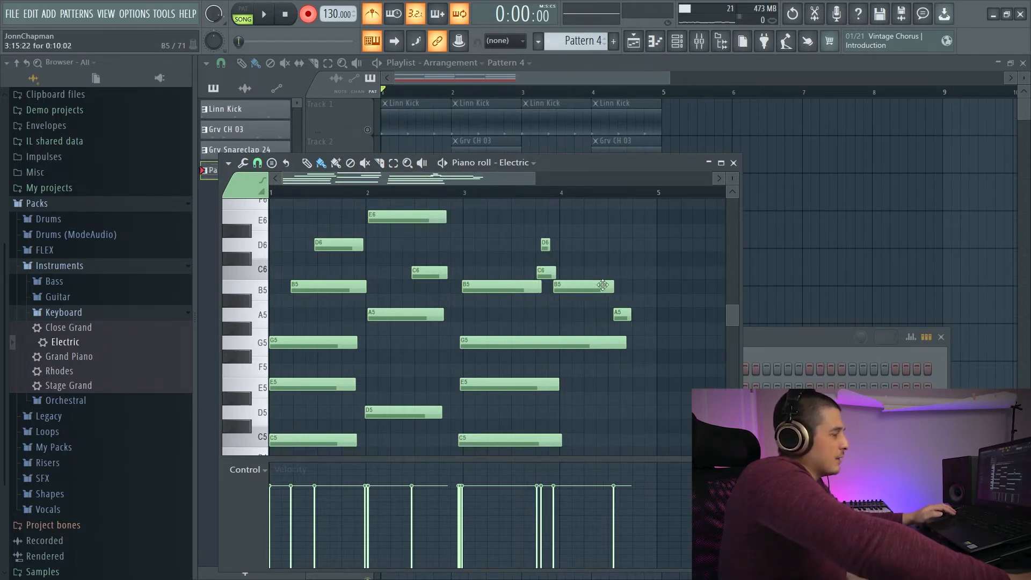
Step: Switch repeatedly between undoing and restoring the second take to compare both versions, ending on the first take
{"action": "key", "text": "ctrl+z"}
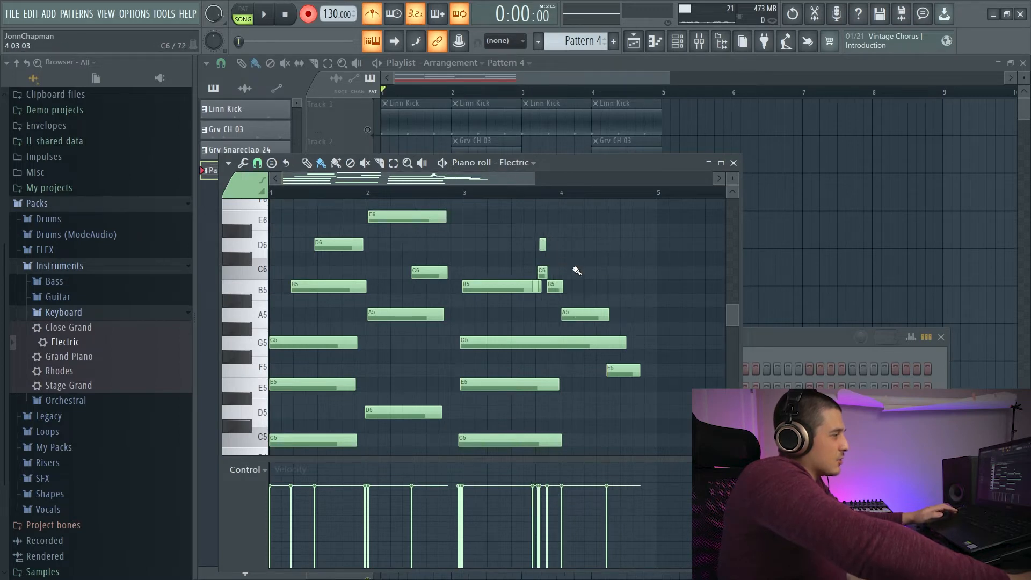
{"action": "key", "text": "ctrl+z"}
{"action": "key", "text": "ctrl+z"}
{"action": "key", "text": "ctrl+z"}
{"action": "key", "text": "ctrl+z"}
{"action": "key", "text": "ctrl+z"}
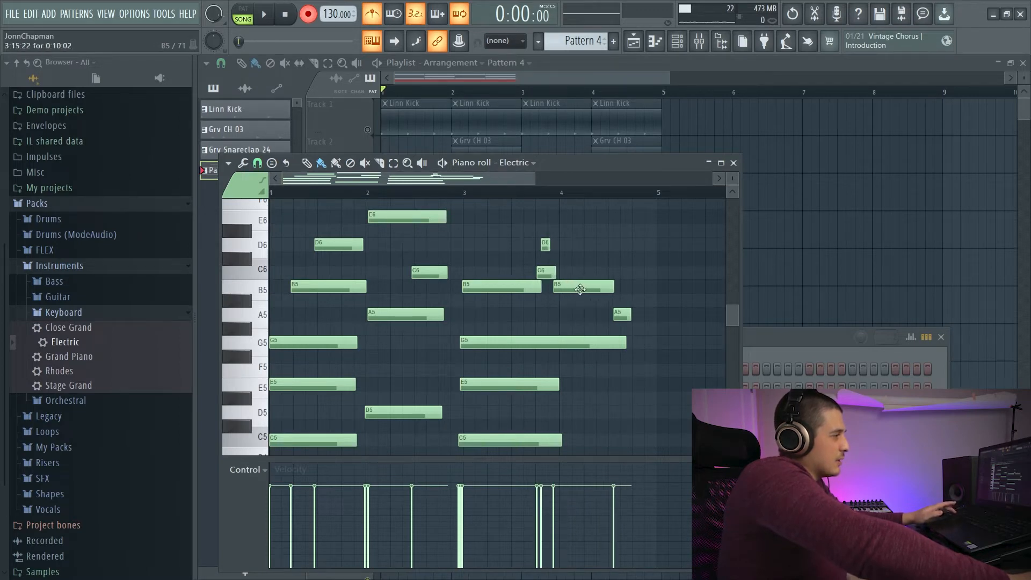
{"action": "key", "text": "ctrl+z"}
{"action": "key", "text": "ctrl+z"}
{"action": "key", "text": "ctrl+z"}
{"action": "key", "text": "ctrl+z"}
{"action": "key", "text": "ctrl+z"}
{"action": "key", "text": "ctrl+z"}
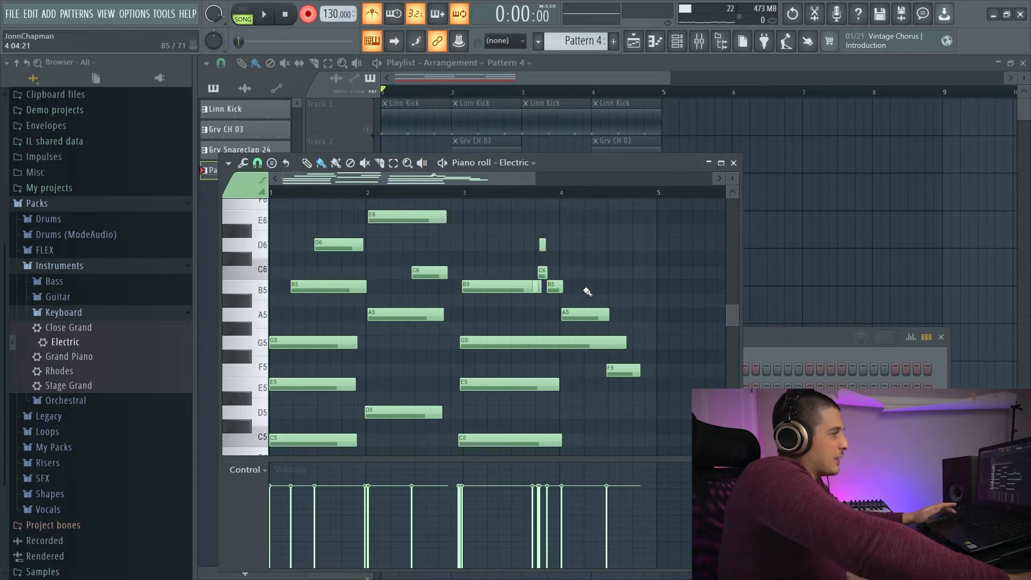
{"action": "key", "text": "ctrl+z"}
{"action": "key", "text": "ctrl+z"}
{"action": "key", "text": "ctrl+z"}
{"action": "key", "text": "ctrl+z"}
{"action": "key", "text": "ctrl+z"}
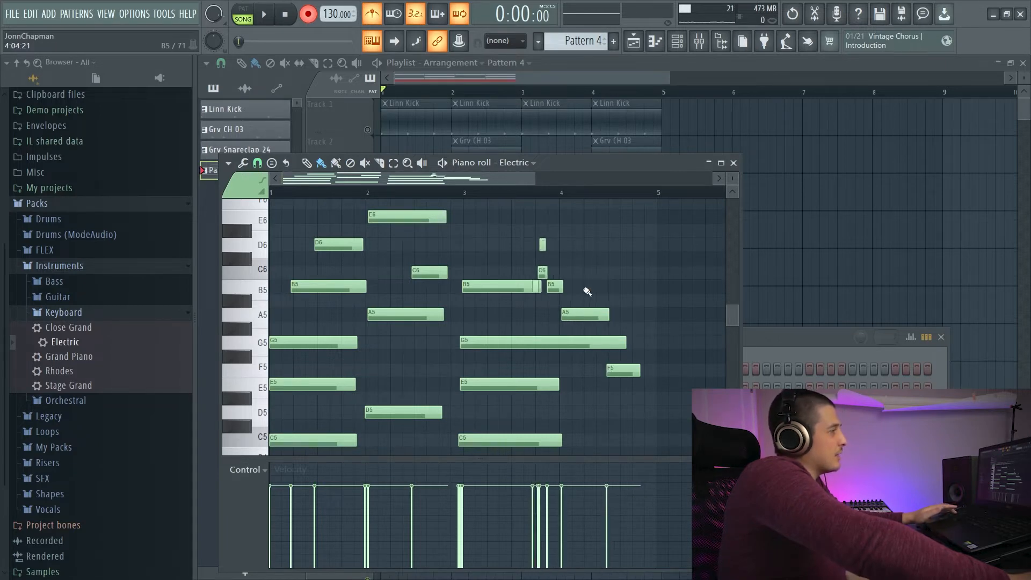
{"action": "key", "text": "ctrl+z"}
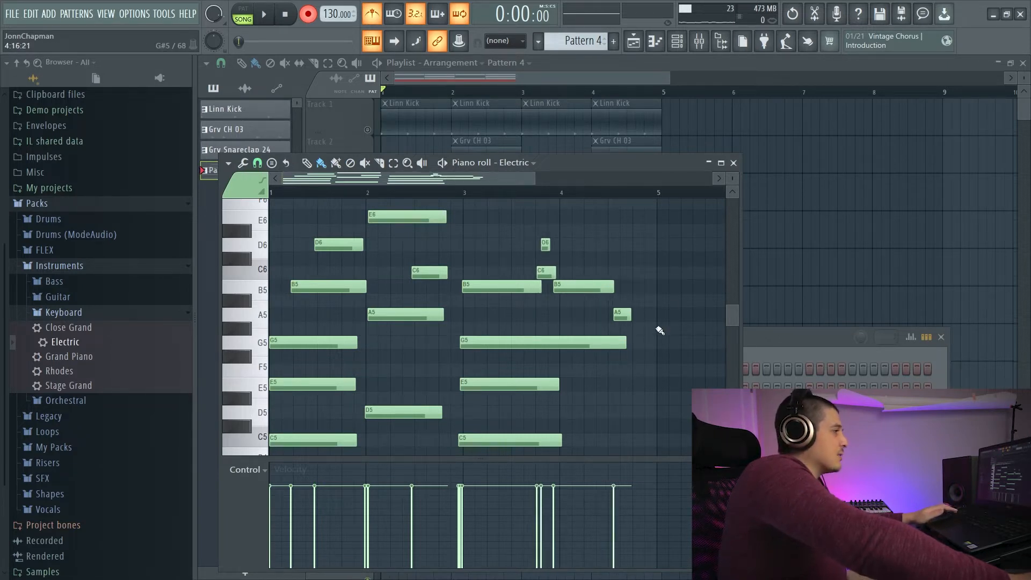
Step: Record a replacement take over the opening two bars of the Electric notes, and undo it
{"action": "left_click", "coordinate": [273, 17]}
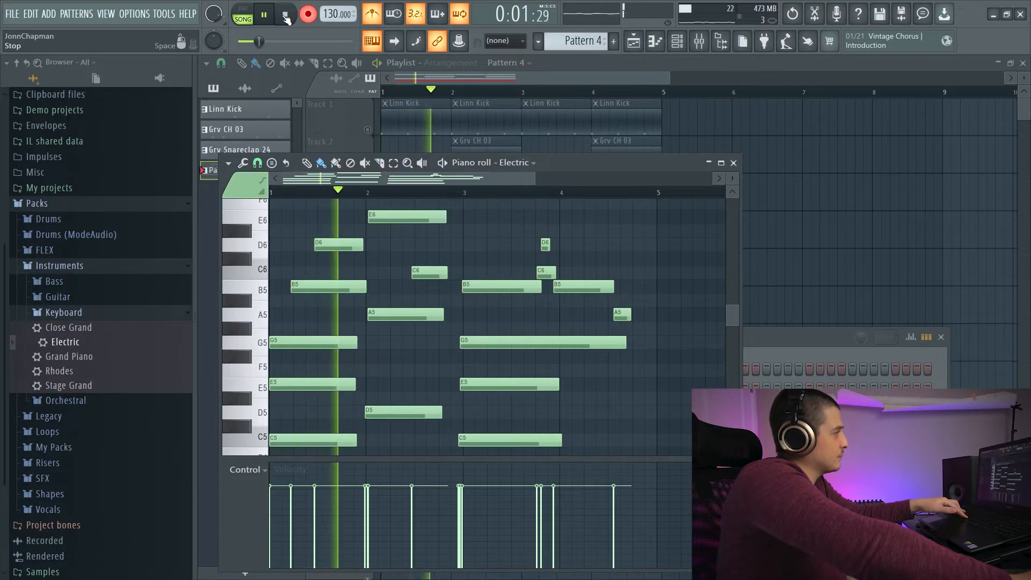
{"action": "left_click", "coordinate": [286, 16]}
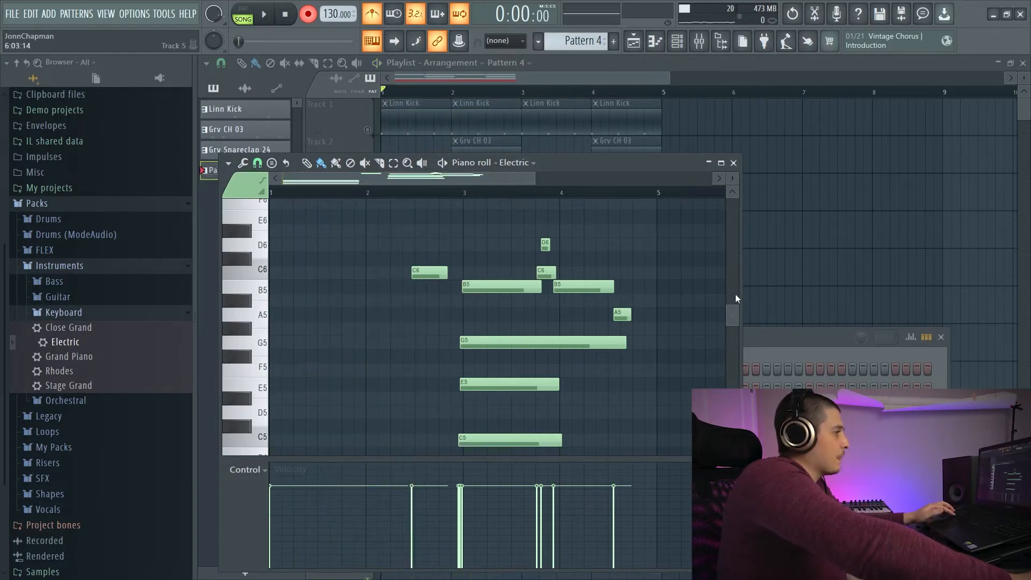
{"action": "mouse_move", "coordinate": [735, 312]}
{"action": "left_mouse_down"}
{"action": "mouse_move", "coordinate": [730, 344]}
{"action": "mouse_move", "coordinate": [729, 301]}
{"action": "mouse_move", "coordinate": [734, 319]}
{"action": "left_mouse_up"}
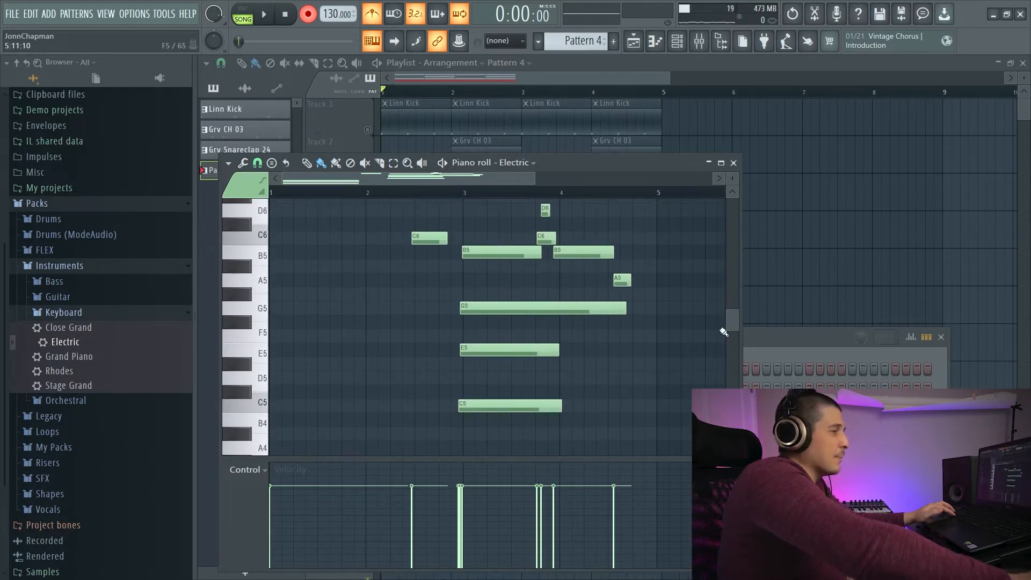
{"action": "mouse_move", "coordinate": [732, 324]}
{"action": "left_mouse_down"}
{"action": "mouse_move", "coordinate": [738, 381]}
{"action": "mouse_move", "coordinate": [735, 327]}
{"action": "mouse_move", "coordinate": [726, 328]}
{"action": "mouse_move", "coordinate": [737, 317]}
{"action": "left_mouse_up"}
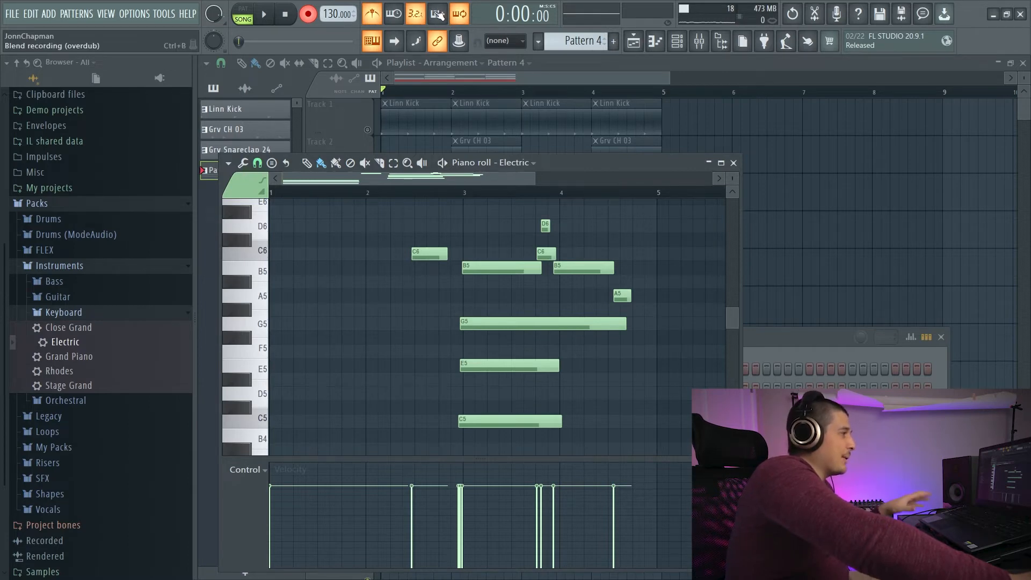
{"action": "key", "text": "ctrl+z"}
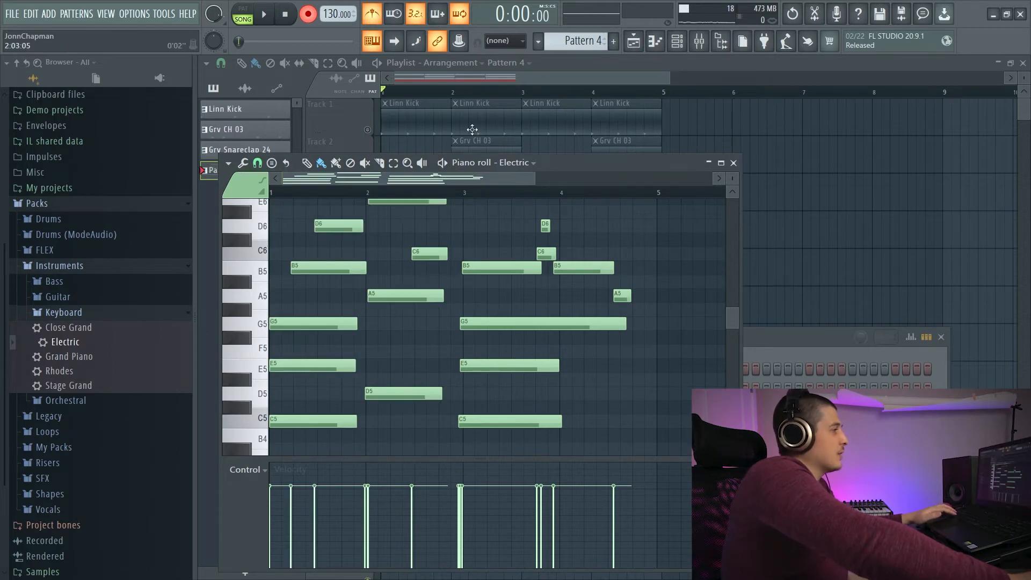
{"action": "scroll", "coordinate": [736, 311], "scroll_direction": "up", "scroll_amount": 3}
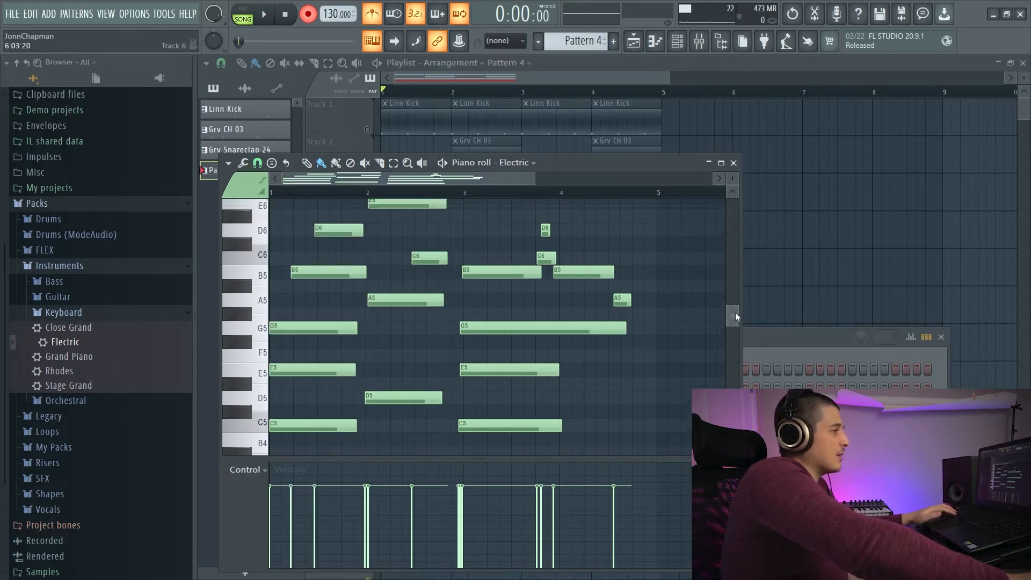
Step: Record additional lower Electric notes such as G4, A4 and B4 blended with the existing ones, stop, and reposition the piano roll window
{"action": "left_click", "coordinate": [264, 14]}
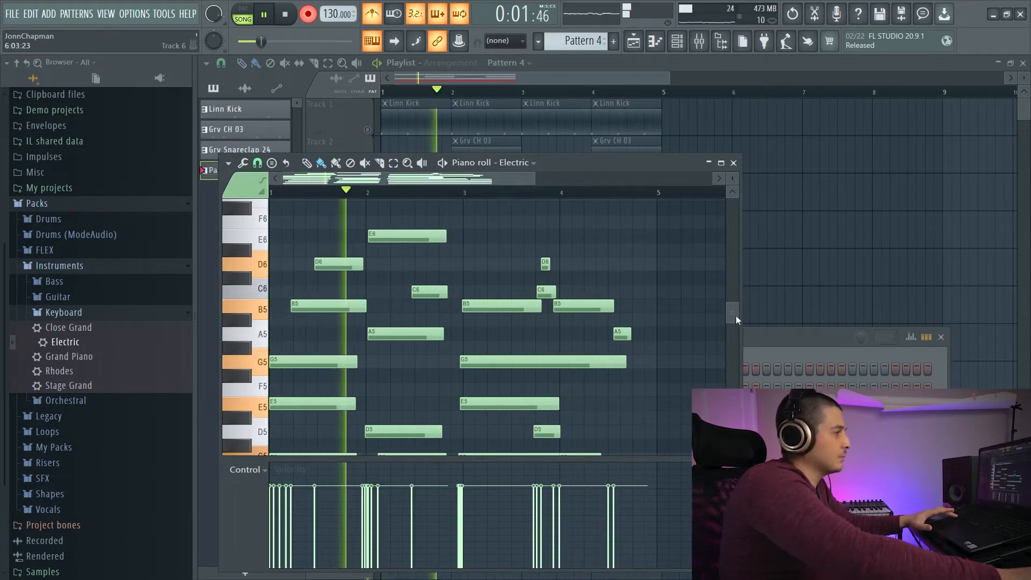
{"action": "mouse_move", "coordinate": [734, 314]}
{"action": "left_mouse_down"}
{"action": "mouse_move", "coordinate": [740, 345]}
{"action": "mouse_move", "coordinate": [728, 311]}
{"action": "mouse_move", "coordinate": [733, 327]}
{"action": "left_mouse_up"}
{"action": "key", "text": "space"}
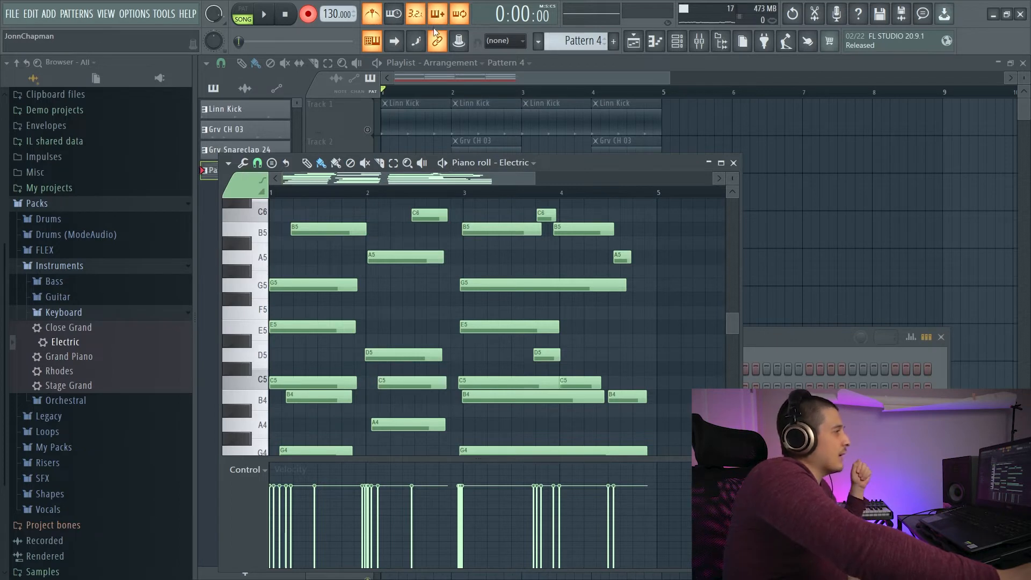
{"action": "left_click_drag", "start_coordinate": [589, 160], "coordinate": [615, 146]}
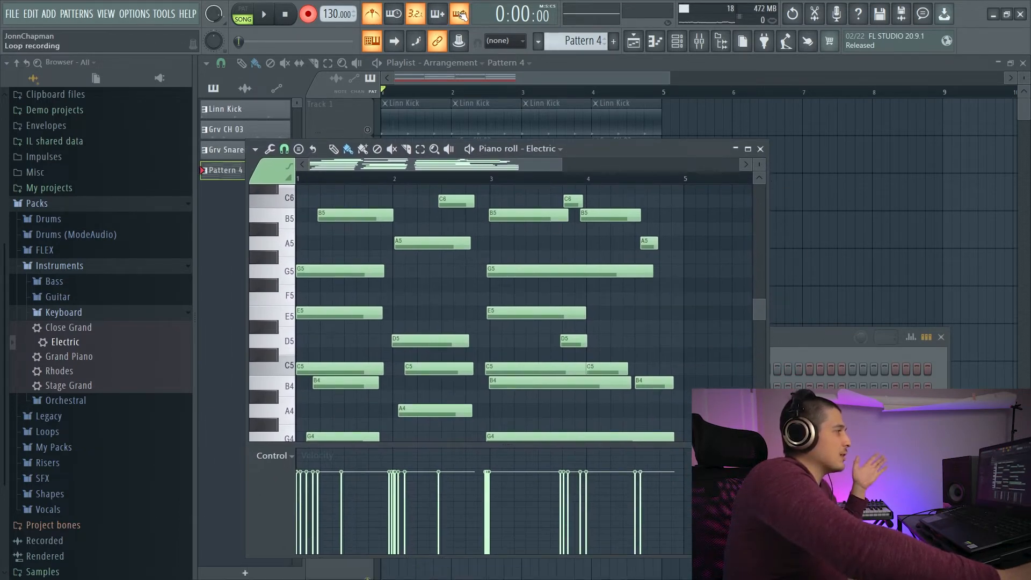
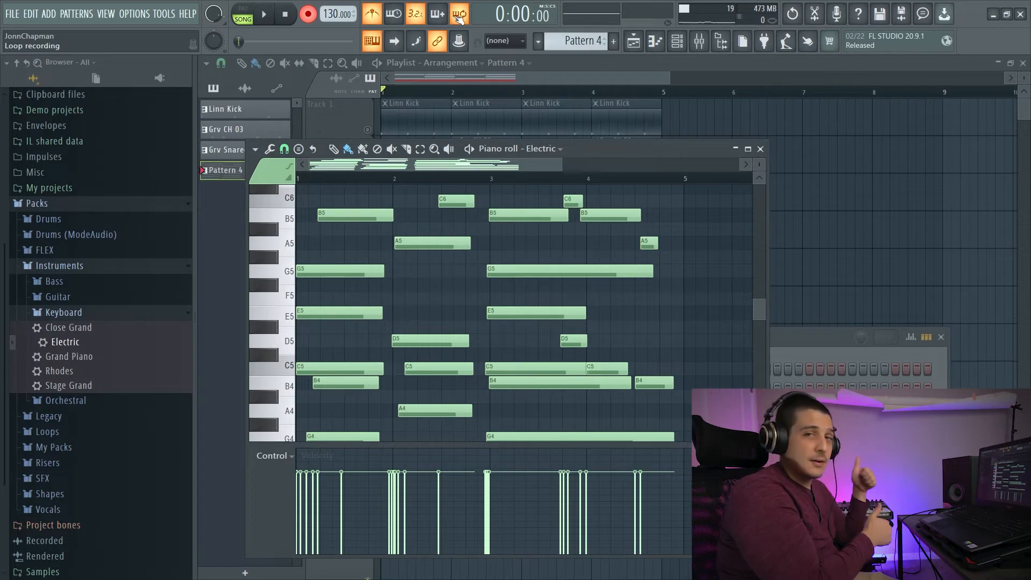
Step: Turn off the metronome and reposition the Electric piano roll so the full range of recorded notes is in view
{"action": "left_click_drag", "start_coordinate": [762, 151], "coordinate": [749, 150]}
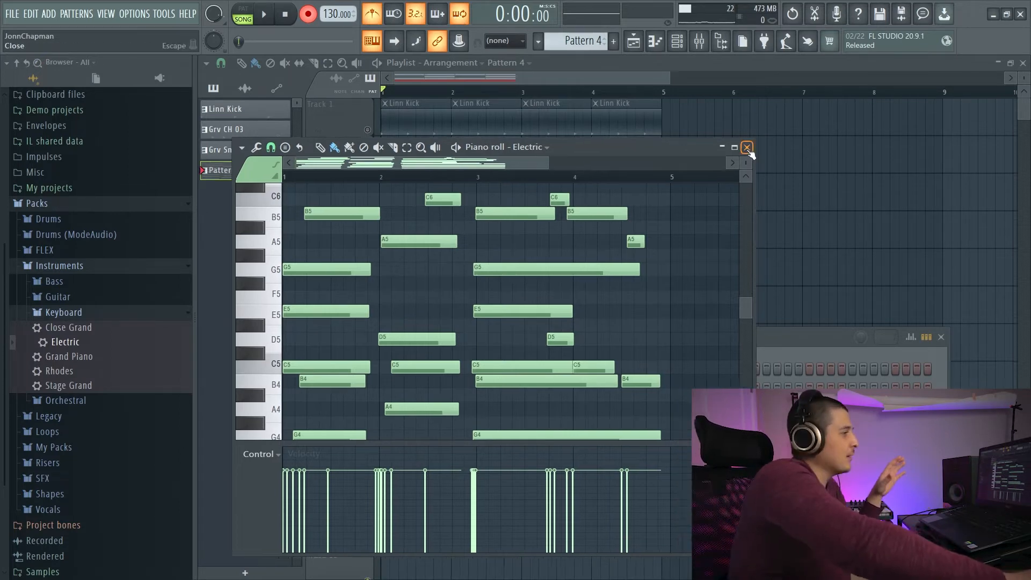
{"action": "left_click_drag", "start_coordinate": [750, 309], "coordinate": [754, 325]}
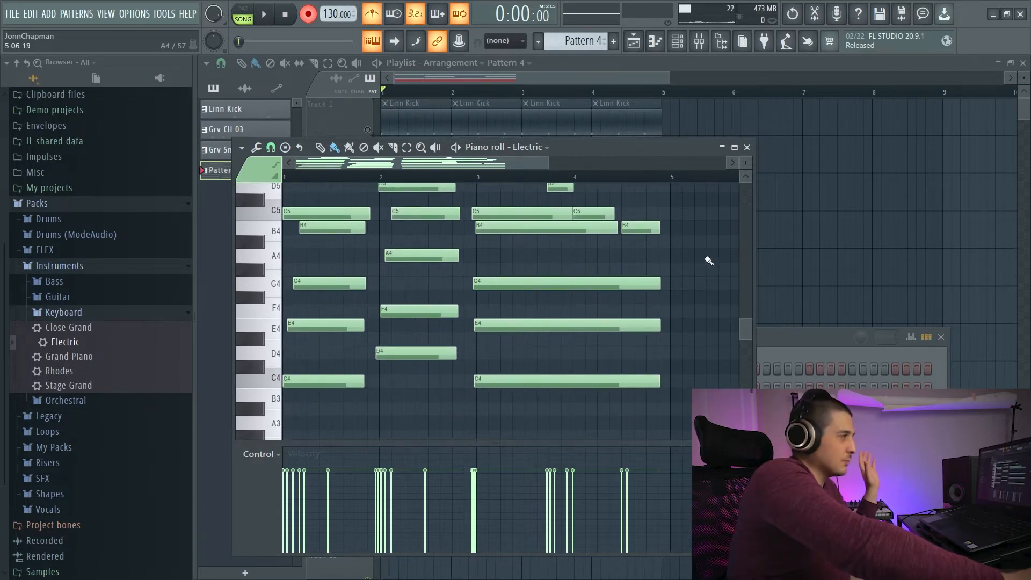
{"action": "left_click", "coordinate": [374, 20]}
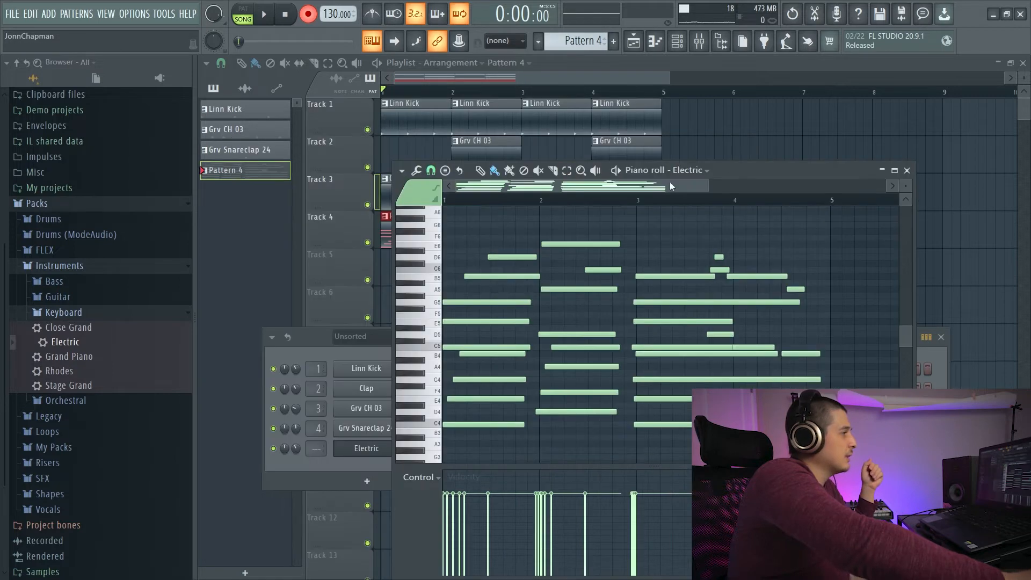
{"action": "mouse_move", "coordinate": [670, 182]}
{"action": "left_mouse_down"}
{"action": "mouse_move", "coordinate": [637, 124]}
{"action": "mouse_move", "coordinate": [601, 97]}
{"action": "left_mouse_up"}
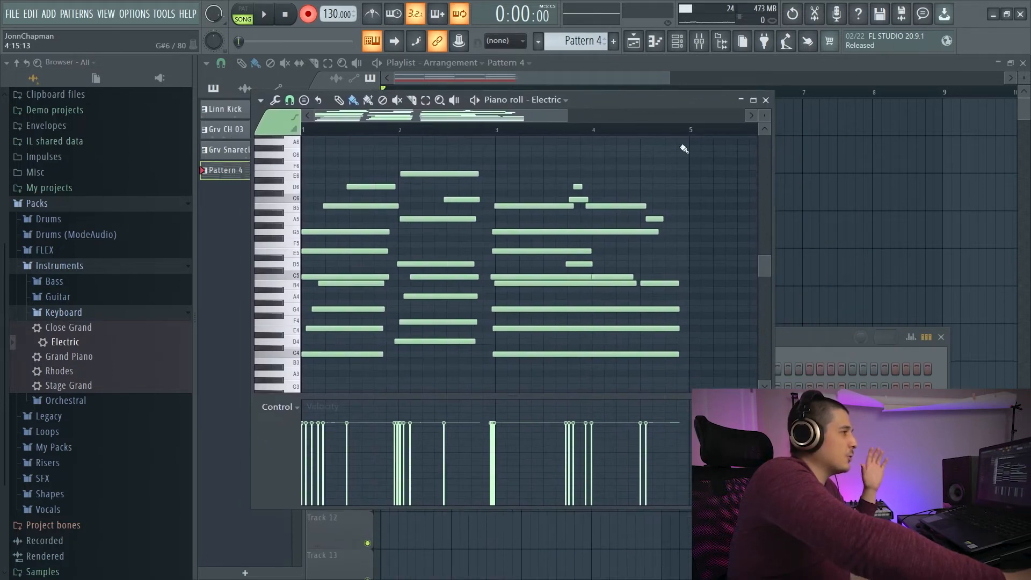
{"action": "left_click_drag", "start_coordinate": [765, 259], "coordinate": [767, 259]}
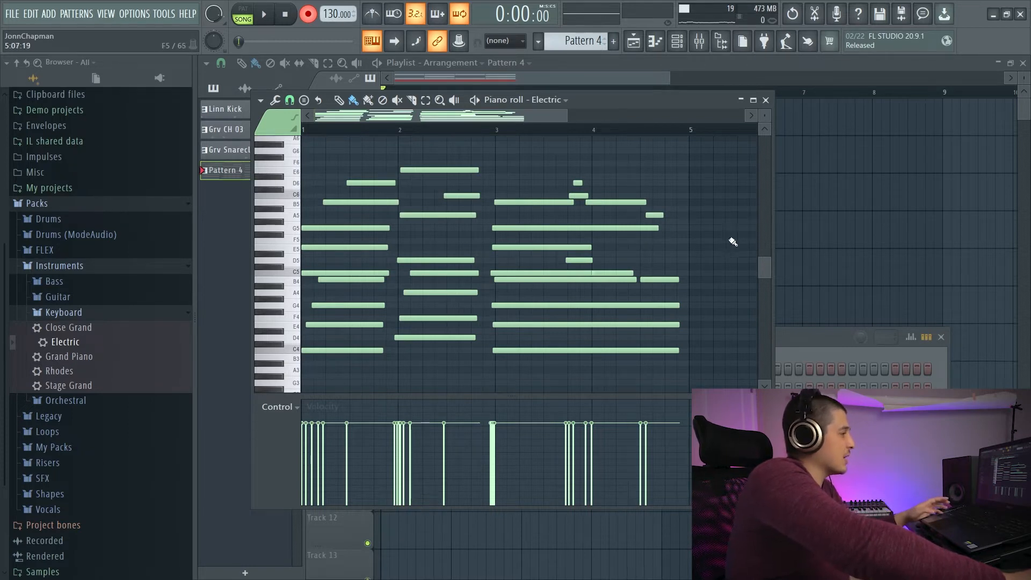
{"action": "left_click_drag", "start_coordinate": [592, 99], "coordinate": [628, 117]}
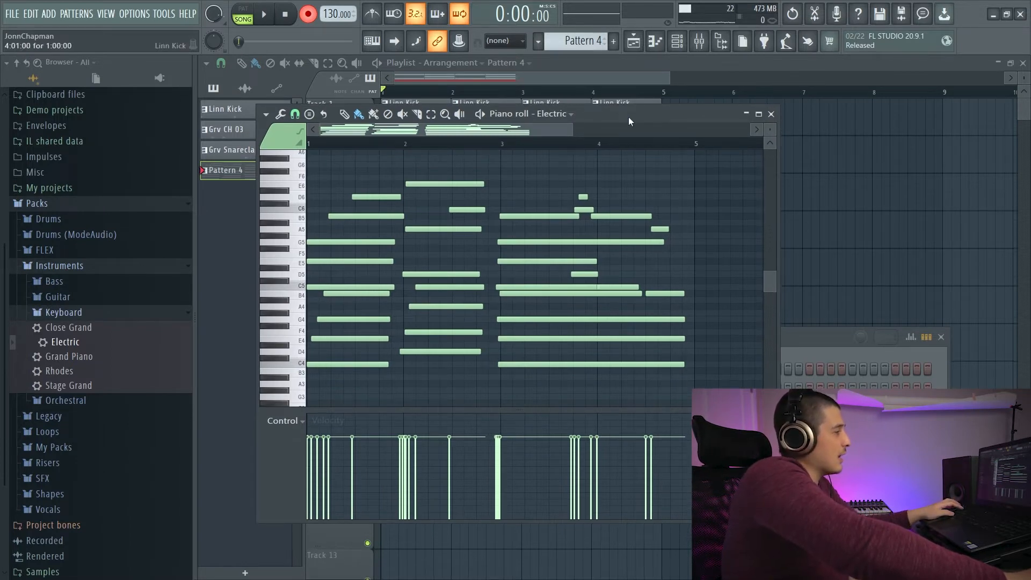
Step: Try a quick quantize of all recorded notes on the 1/4 beat snap, and undo it
{"action": "key", "text": "ctrl+q"}
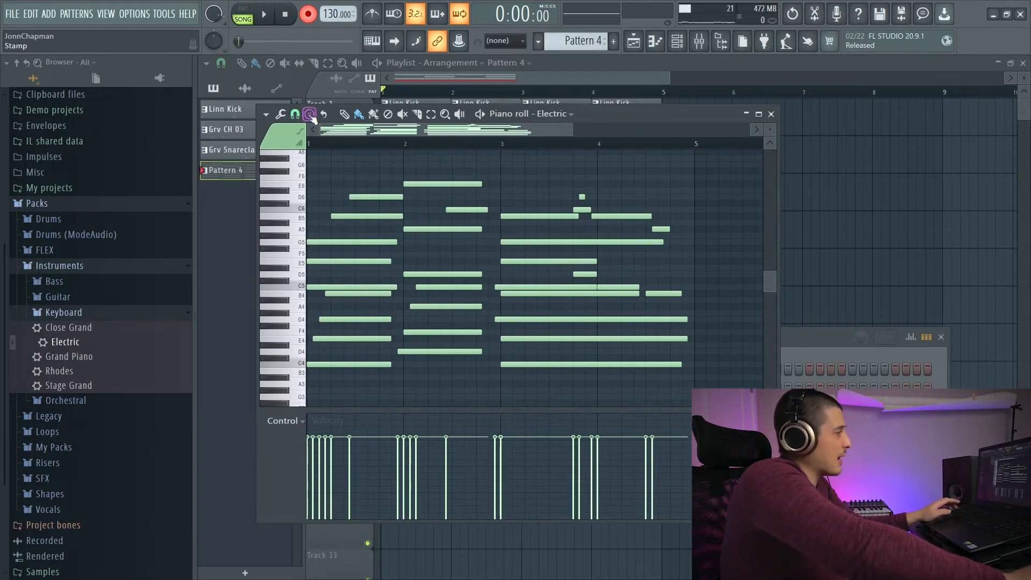
{"action": "left_click", "coordinate": [266, 113]}
{"action": "left_click", "coordinate": [295, 114]}
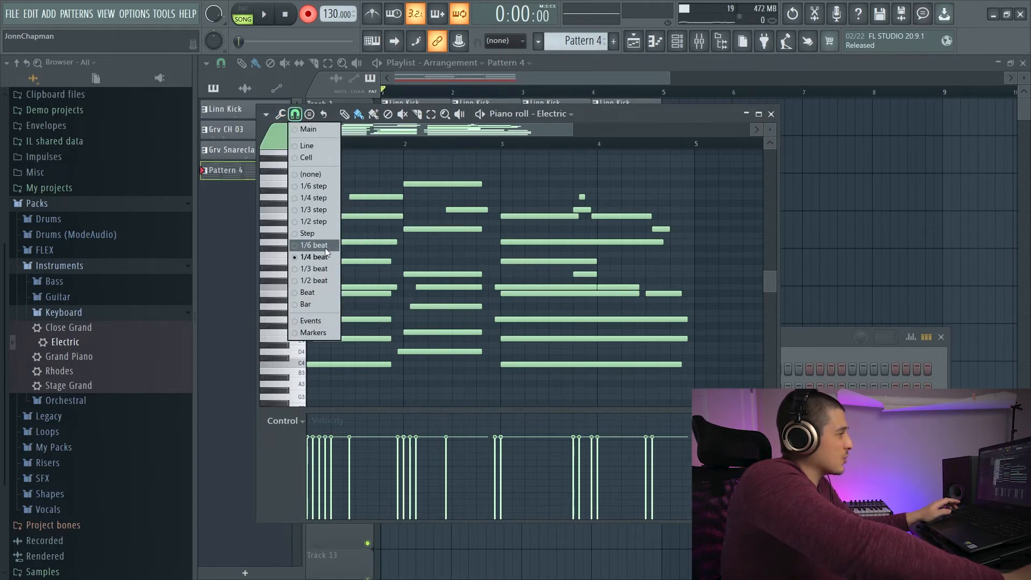
{"action": "left_click", "coordinate": [635, 112]}
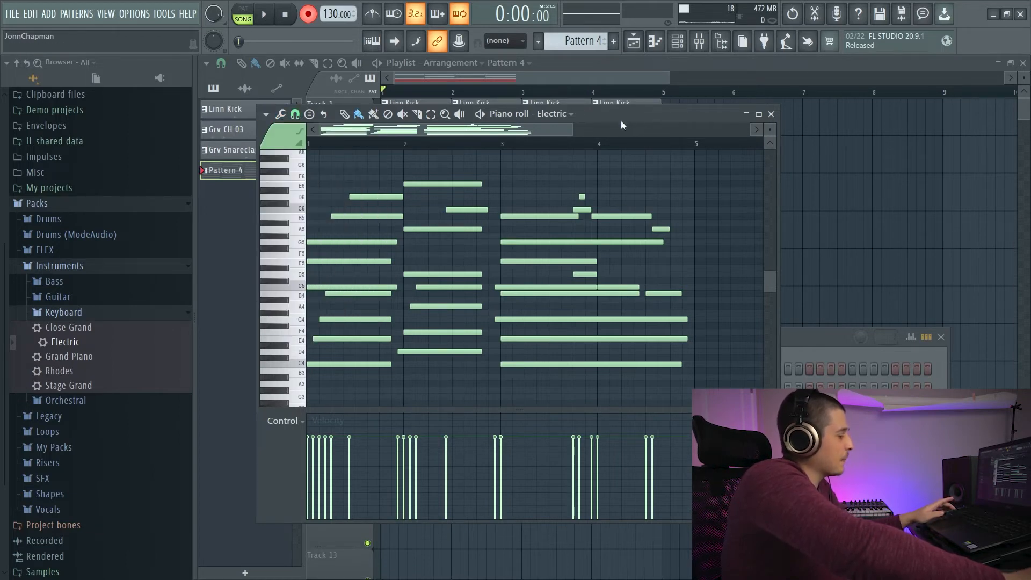
{"action": "key", "text": "ctrl+z"}
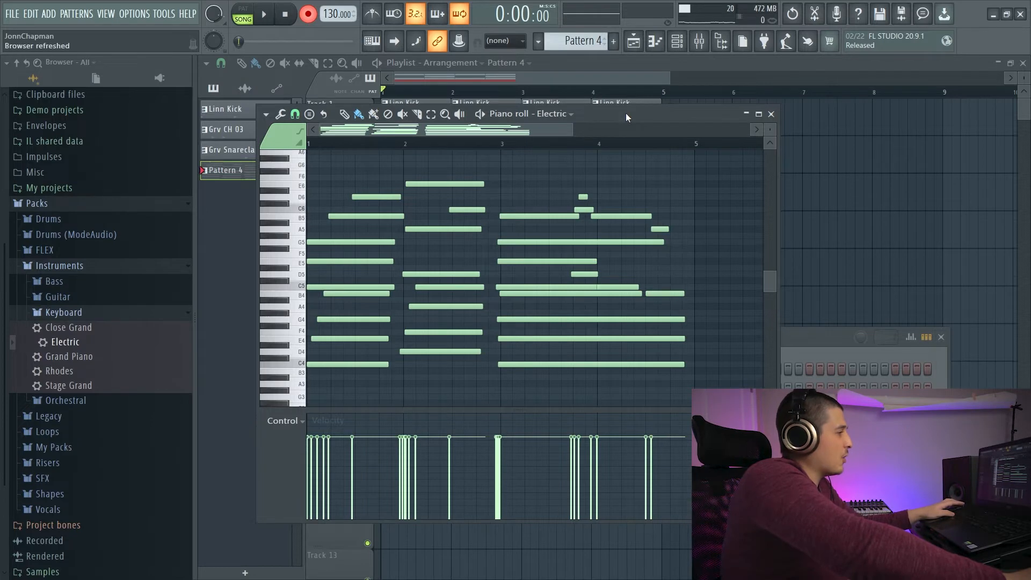
Step: Try the quantizer with the start time strength lowered to its minimum, and discard it
{"action": "key", "text": "alt+q"}
{"action": "left_click_drag", "start_coordinate": [512, 199], "coordinate": [687, 206]}
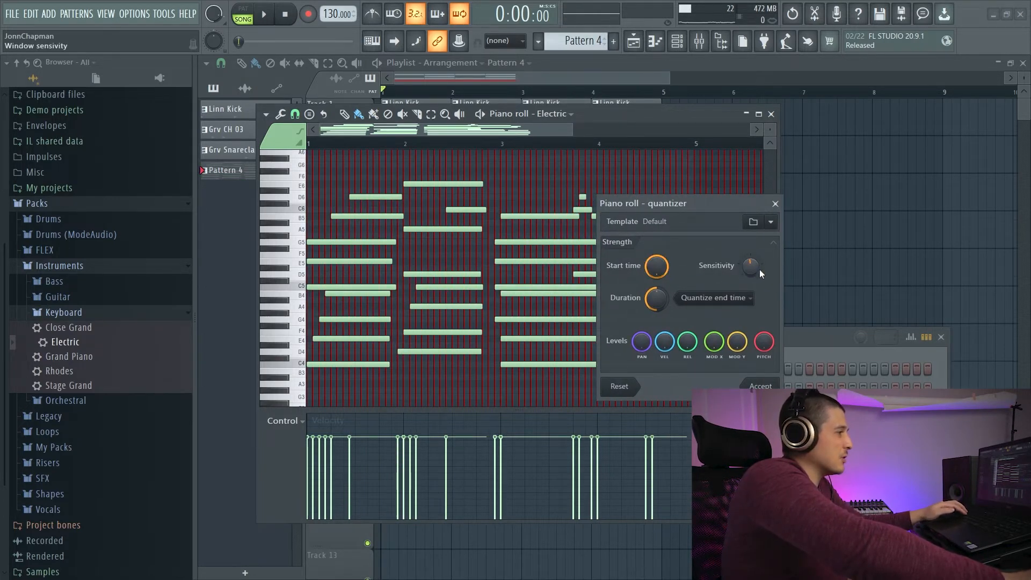
{"action": "left_click_drag", "start_coordinate": [759, 269], "coordinate": [760, 263]}
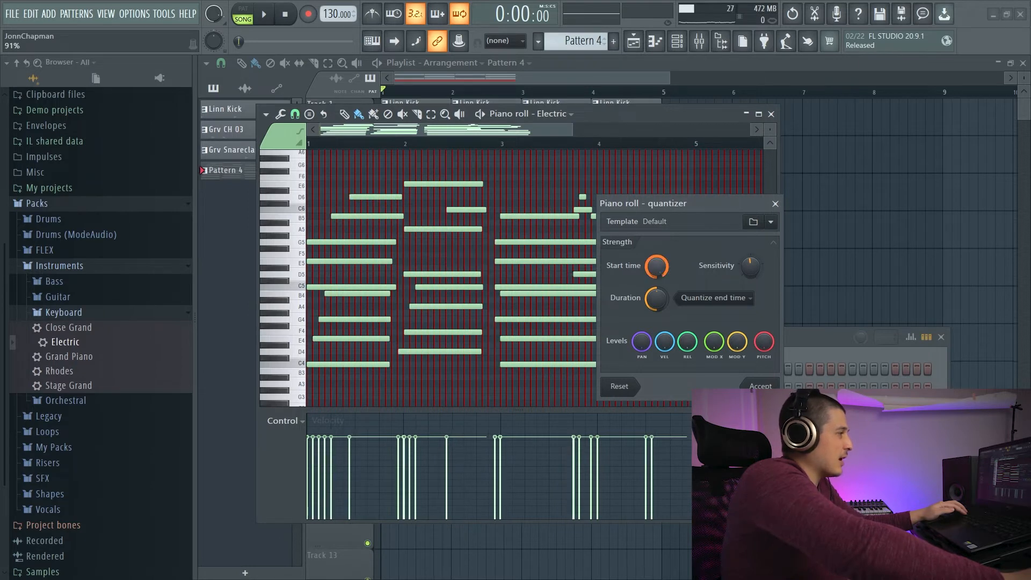
{"action": "left_click_drag", "start_coordinate": [657, 267], "coordinate": [657, 311]}
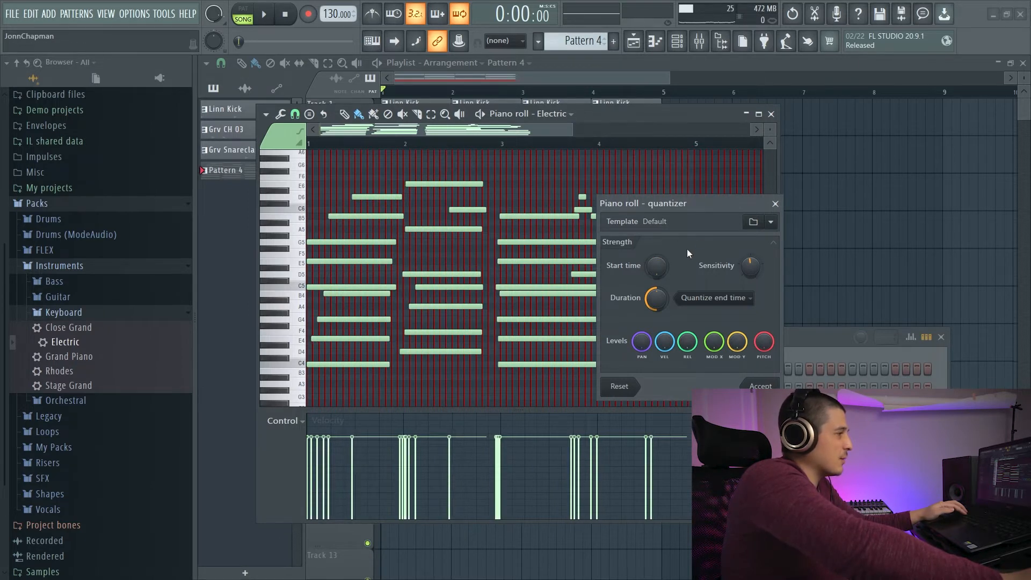
{"action": "left_click", "coordinate": [775, 203]}
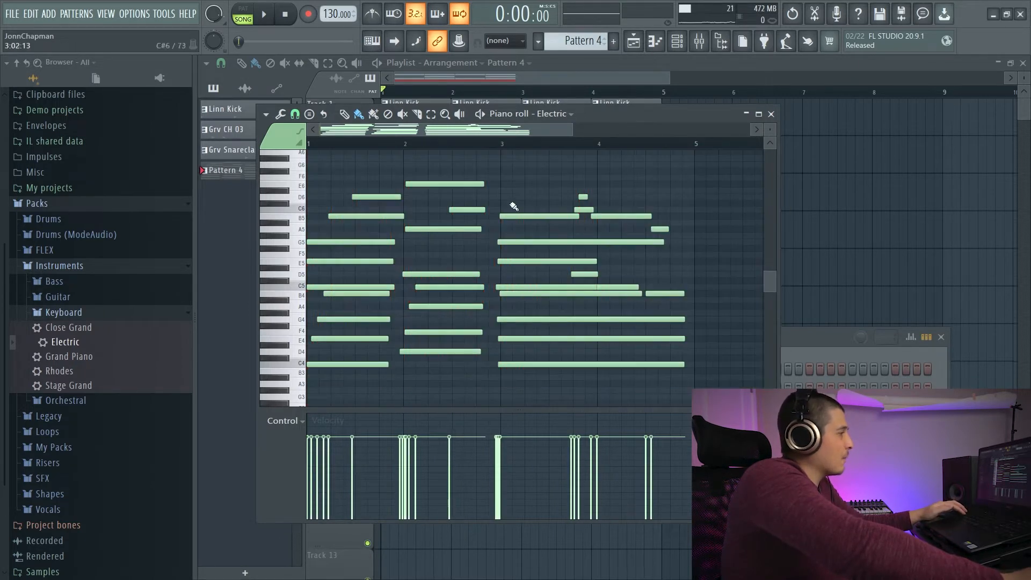
Step: Select all notes from bar 3 onward and nudge them slightly later to line up with the bar 3 line
{"action": "left_click_drag", "start_coordinate": [719, 188], "coordinate": [541, 383]}
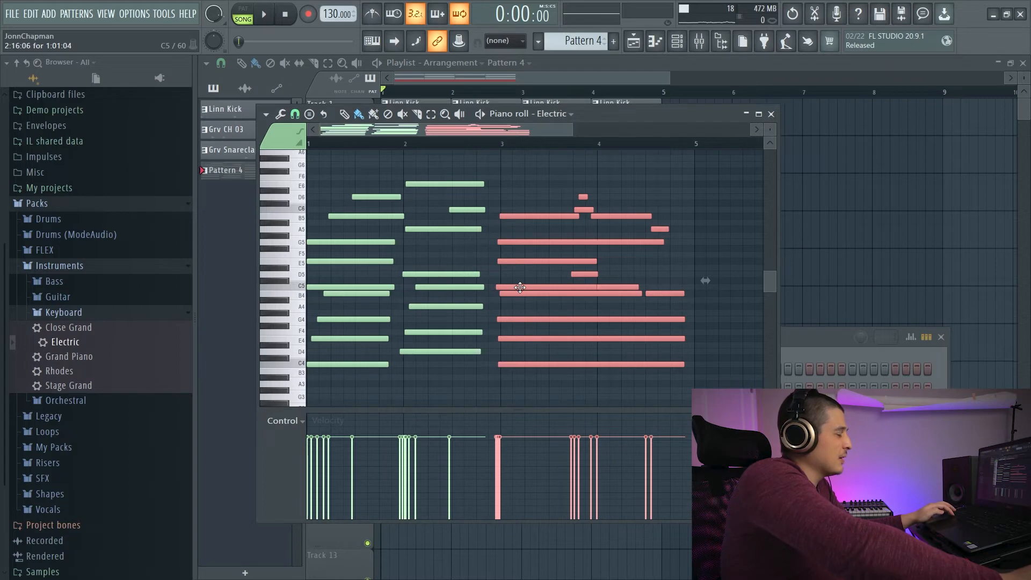
{"action": "left_click_drag", "start_coordinate": [520, 287], "coordinate": [524, 288]}
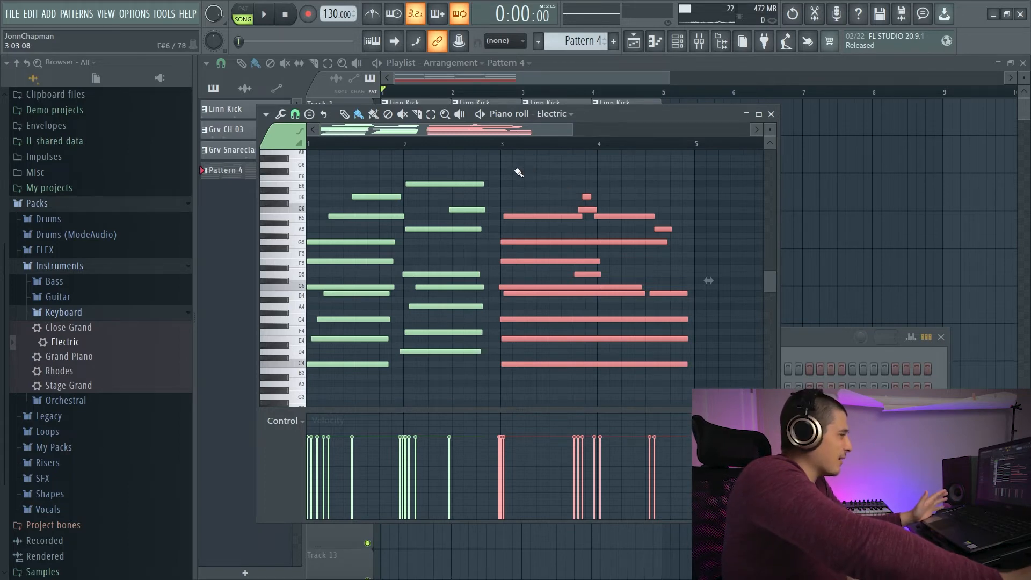
{"action": "mouse_move", "coordinate": [444, 184]}
{"action": "left_mouse_down"}
{"action": "mouse_move", "coordinate": [457, 183]}
{"action": "mouse_move", "coordinate": [434, 183]}
{"action": "mouse_move", "coordinate": [447, 184]}
{"action": "left_mouse_up"}
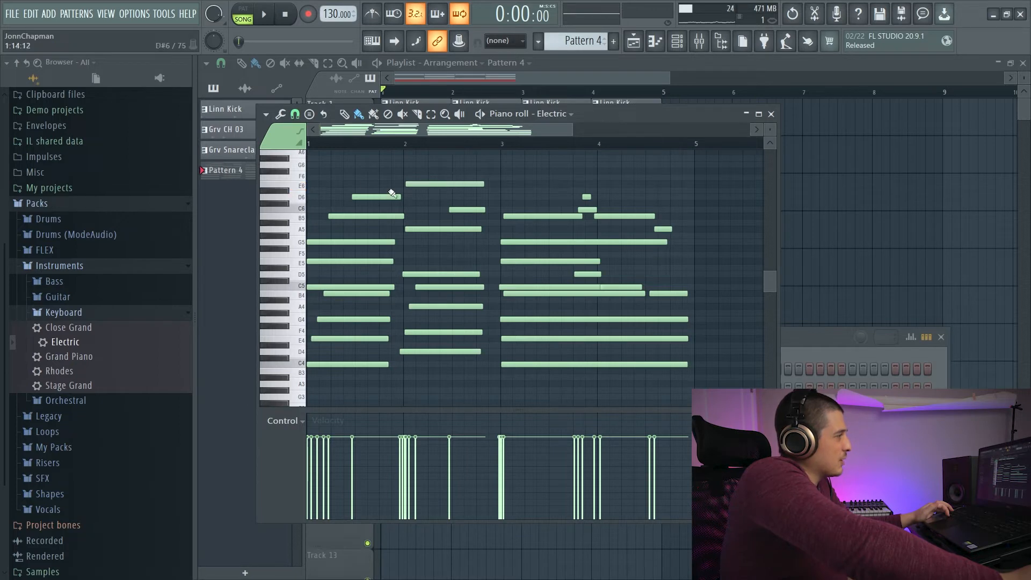
{"action": "left_click", "coordinate": [295, 114]}
{"action": "left_click", "coordinate": [608, 115]}
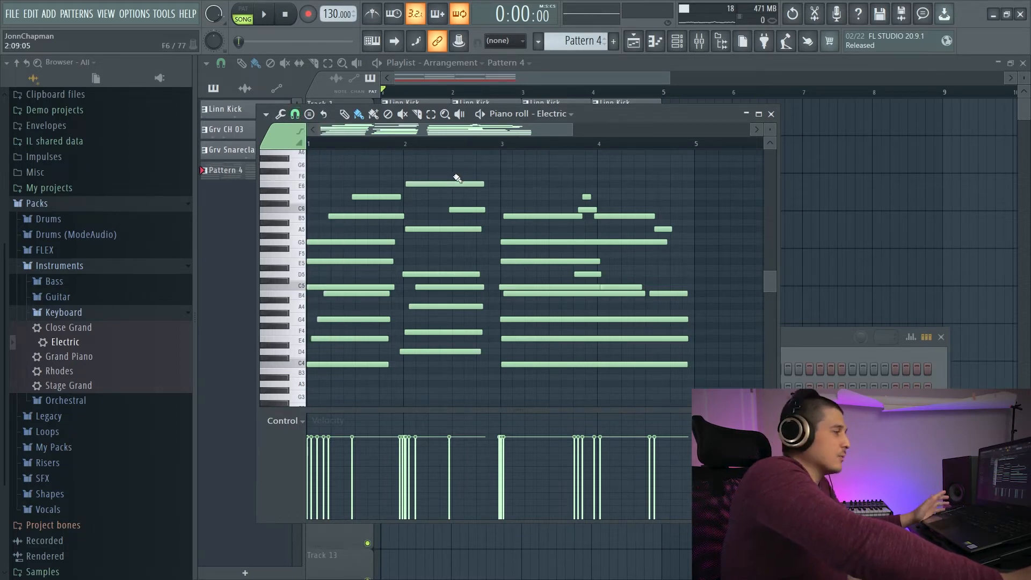
{"action": "left_click", "coordinate": [442, 184]}
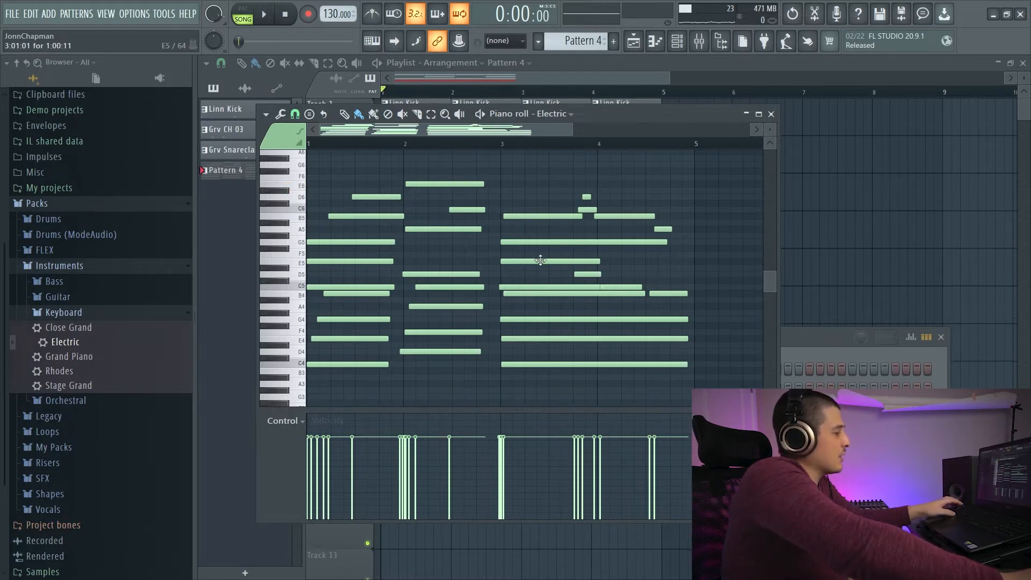
Step: Quantize all notes with the start time strength reduced to about half, and play back the loop
{"action": "key", "text": "alt+q"}
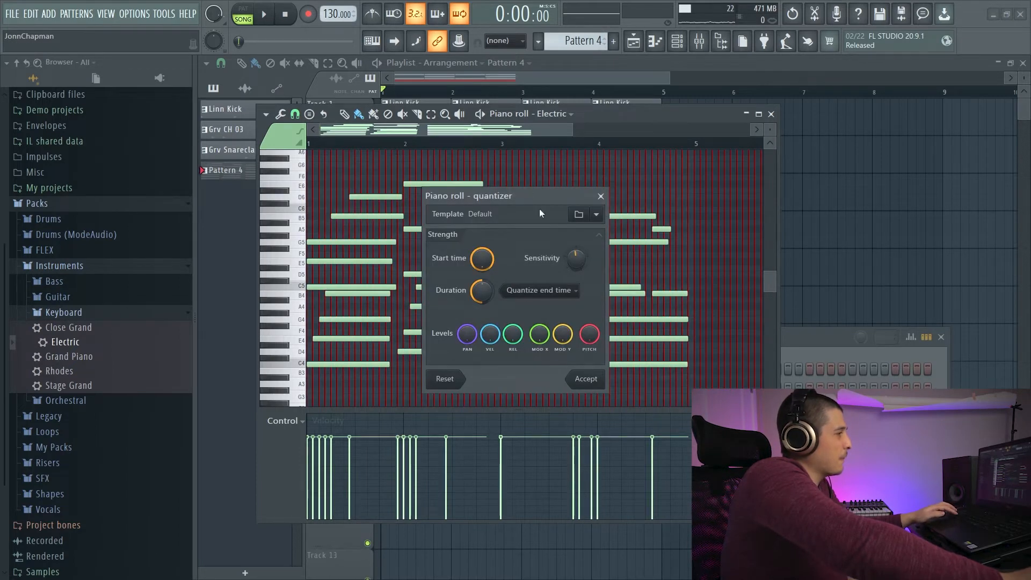
{"action": "left_click_drag", "start_coordinate": [506, 192], "coordinate": [695, 207]}
{"action": "left_click_drag", "start_coordinate": [671, 276], "coordinate": [672, 303]}
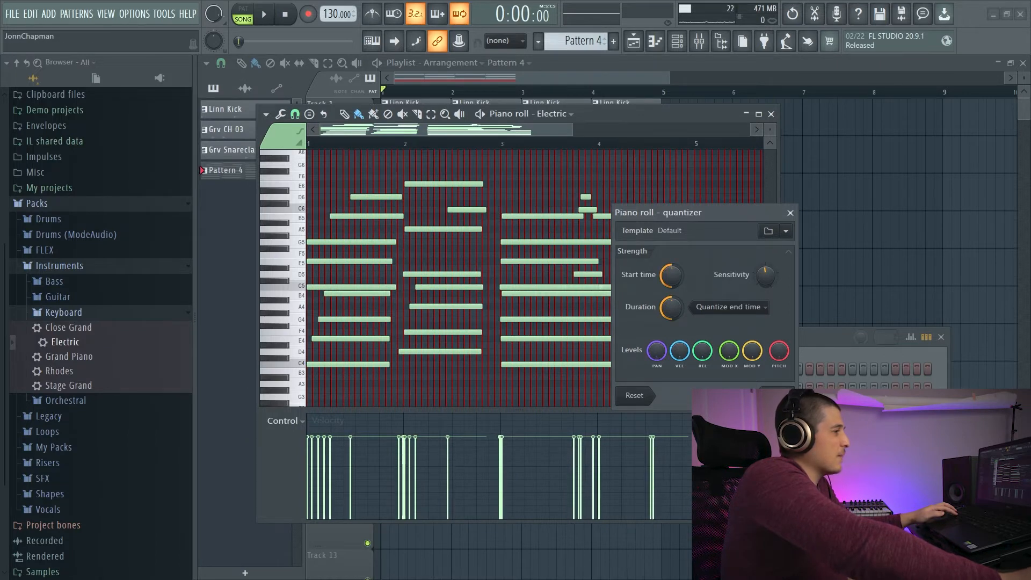
{"action": "key", "text": "Return"}
{"action": "key", "text": "space"}
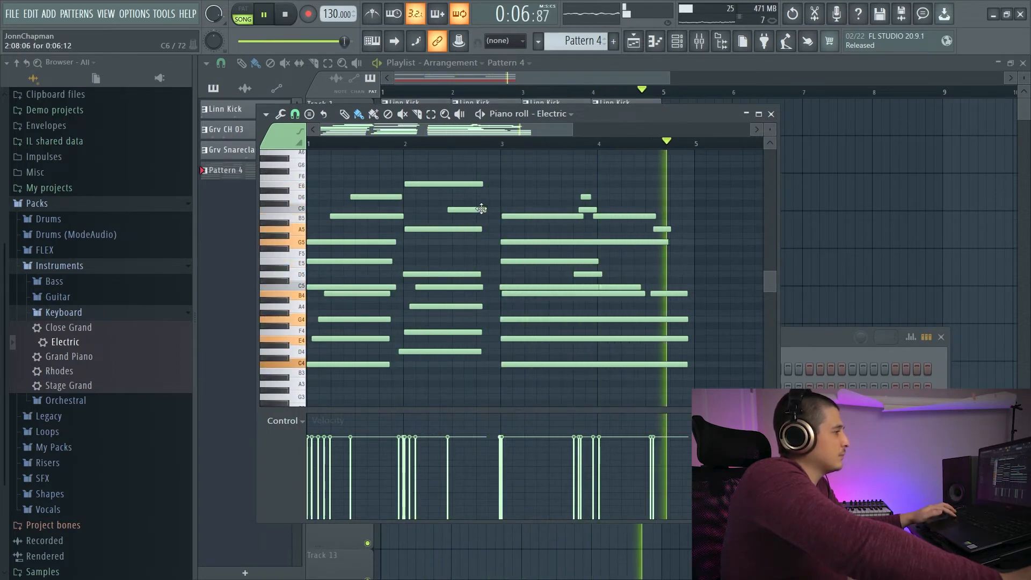
{"action": "key", "text": "space"}
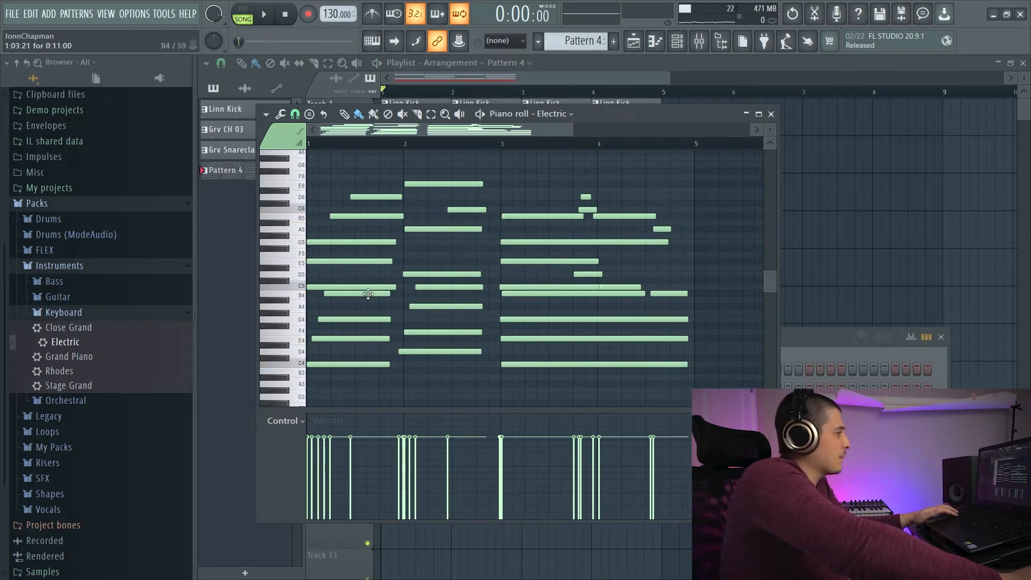
Step: Nudge the staggered bar 1 notes earlier and the C6 and D4 notes in bar 2 slightly later, checking against playback
{"action": "left_click_drag", "start_coordinate": [465, 210], "coordinate": [466, 210]}
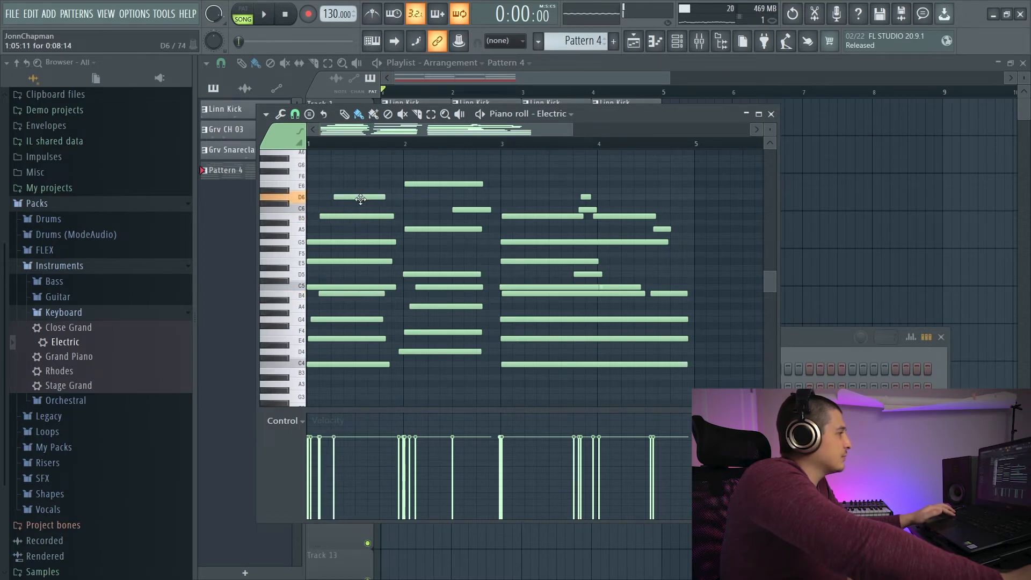
{"action": "key", "text": "space"}
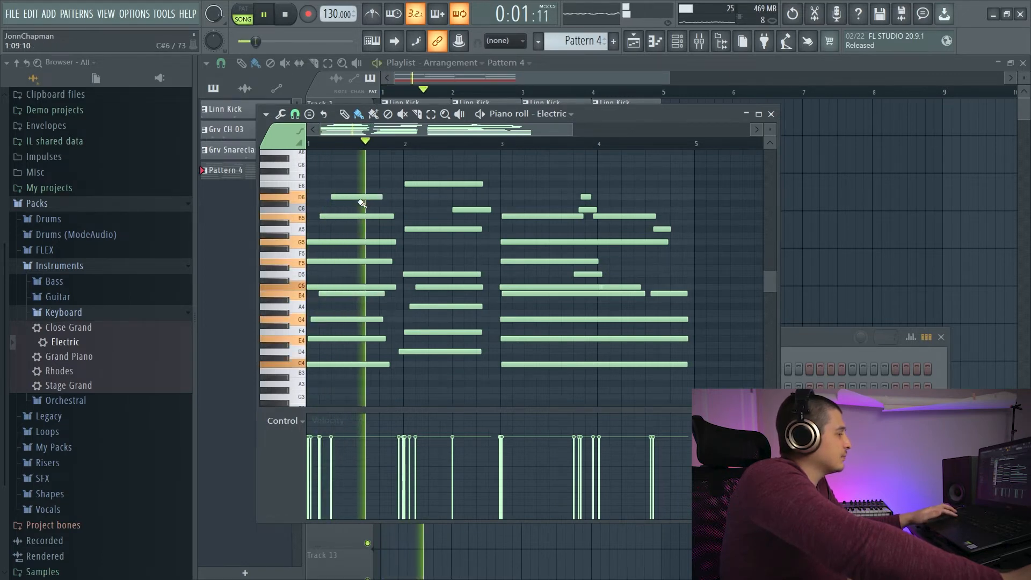
{"action": "key", "text": "space"}
{"action": "key", "text": "space"}
{"action": "left_click_drag", "start_coordinate": [430, 352], "coordinate": [435, 353]}
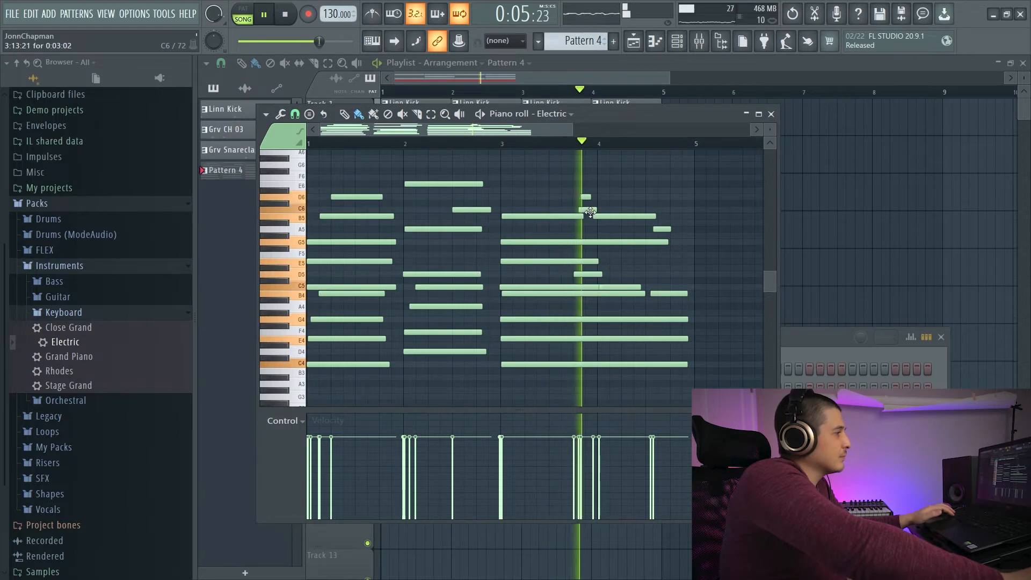
Step: Retime the notes around bar 4 by ear, shifting the high B5 and A5 notes later and separating the two touching C5 notes
{"action": "key", "text": "space"}
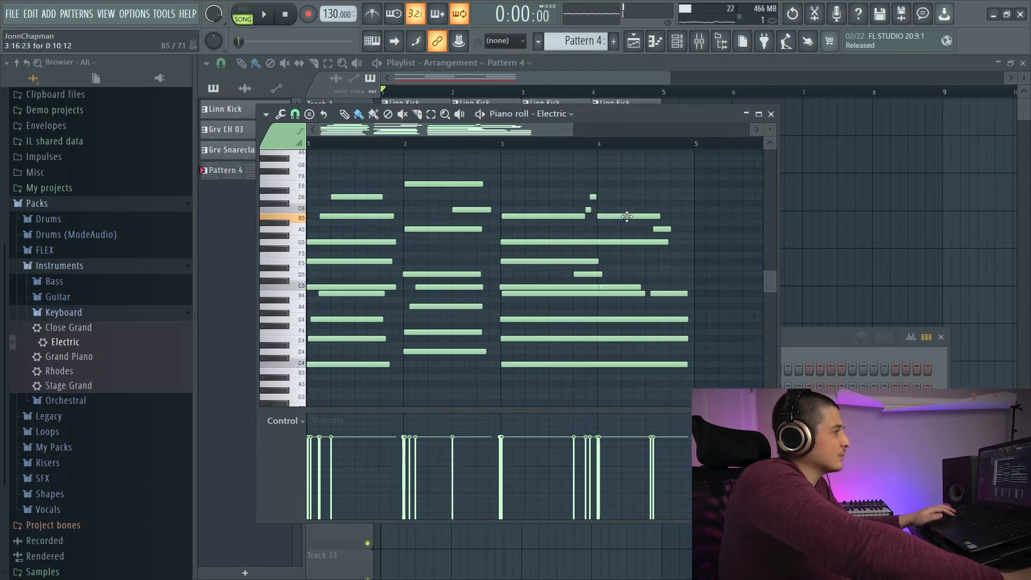
{"action": "key", "text": "space"}
{"action": "left_click_drag", "start_coordinate": [662, 229], "coordinate": [679, 229]}
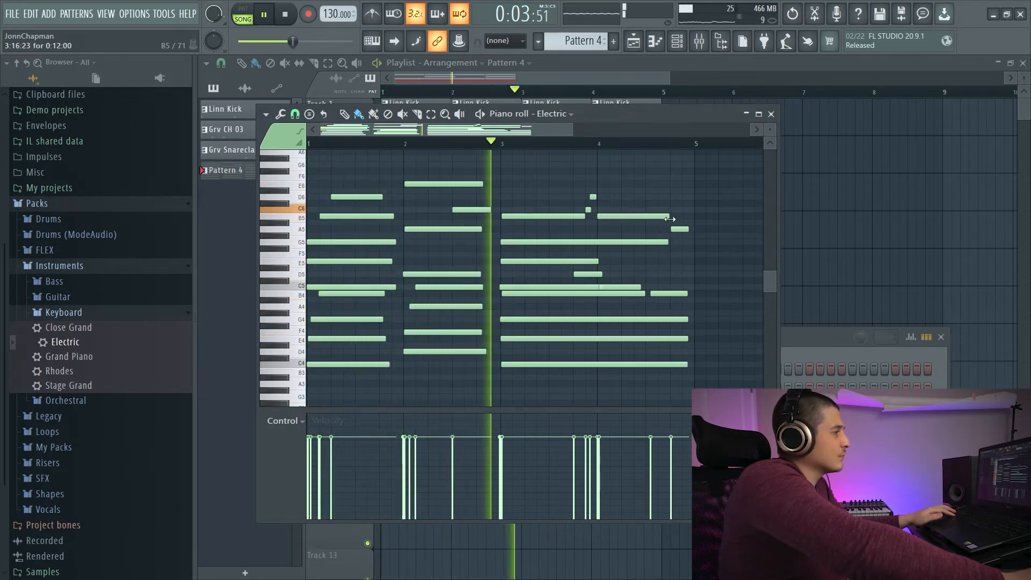
{"action": "left_click_drag", "start_coordinate": [591, 274], "coordinate": [595, 274]}
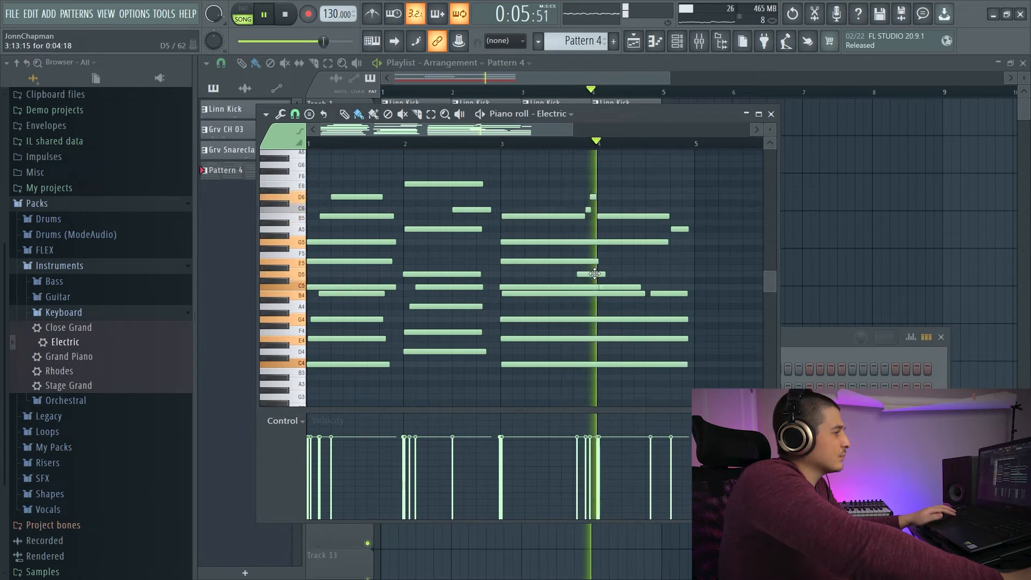
{"action": "key", "text": "space"}
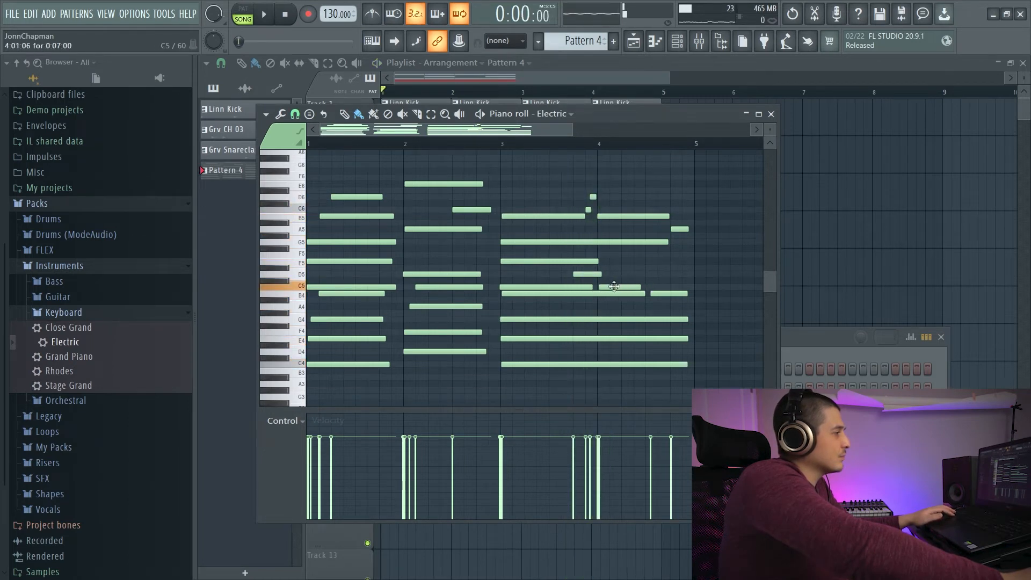
Step: Shorten the B5 note in bar 4, start A5 right after it, and stretch the A5 and last B4 notes to the bar's end
{"action": "key", "text": "space"}
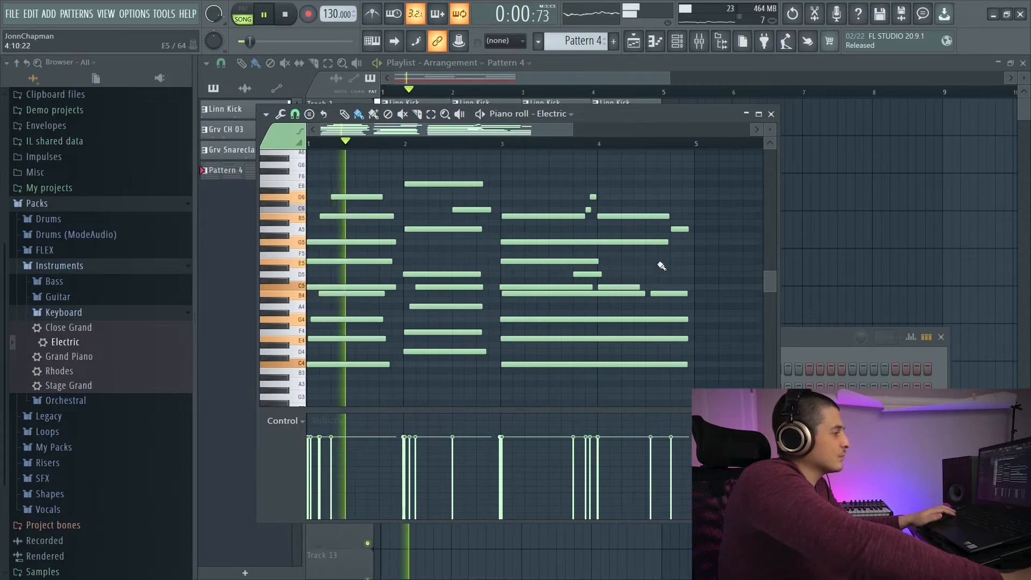
{"action": "left_click_drag", "start_coordinate": [668, 216], "coordinate": [645, 217]}
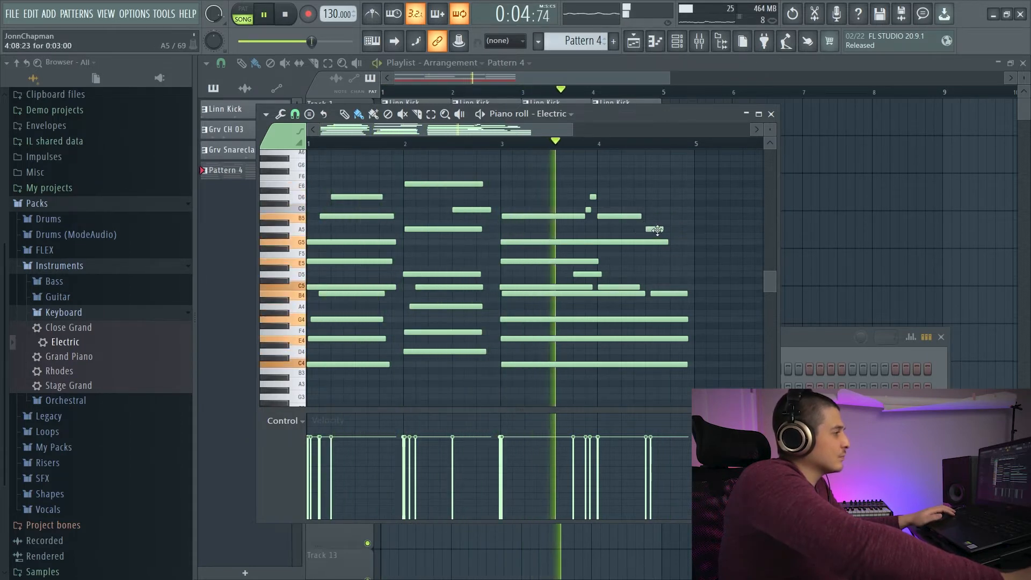
{"action": "mouse_move", "coordinate": [678, 229]}
{"action": "left_mouse_down"}
{"action": "mouse_move", "coordinate": [661, 230]}
{"action": "mouse_move", "coordinate": [688, 229]}
{"action": "left_mouse_up"}
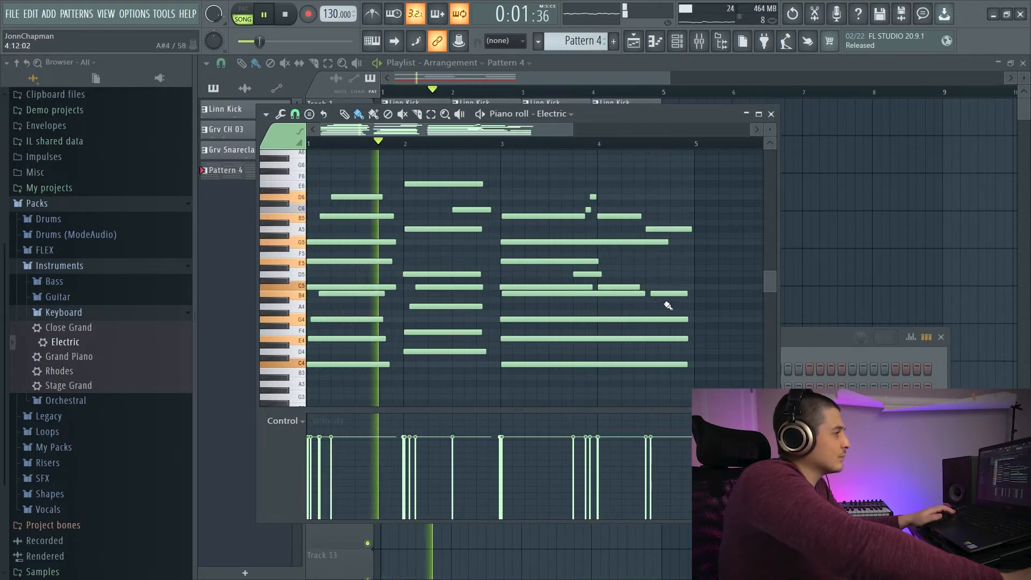
{"action": "left_click_drag", "start_coordinate": [659, 295], "coordinate": [692, 294]}
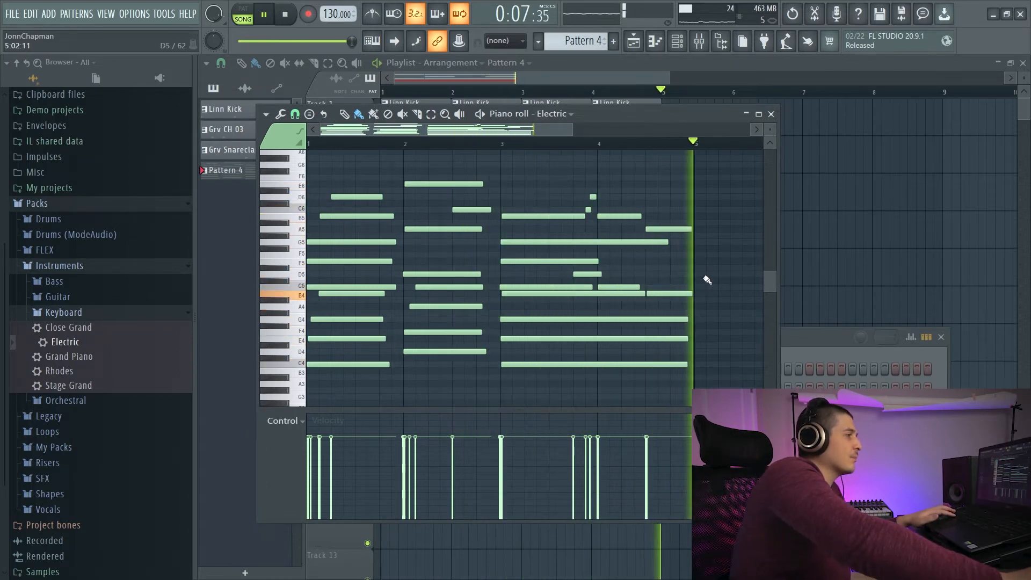
{"action": "key", "text": "space"}
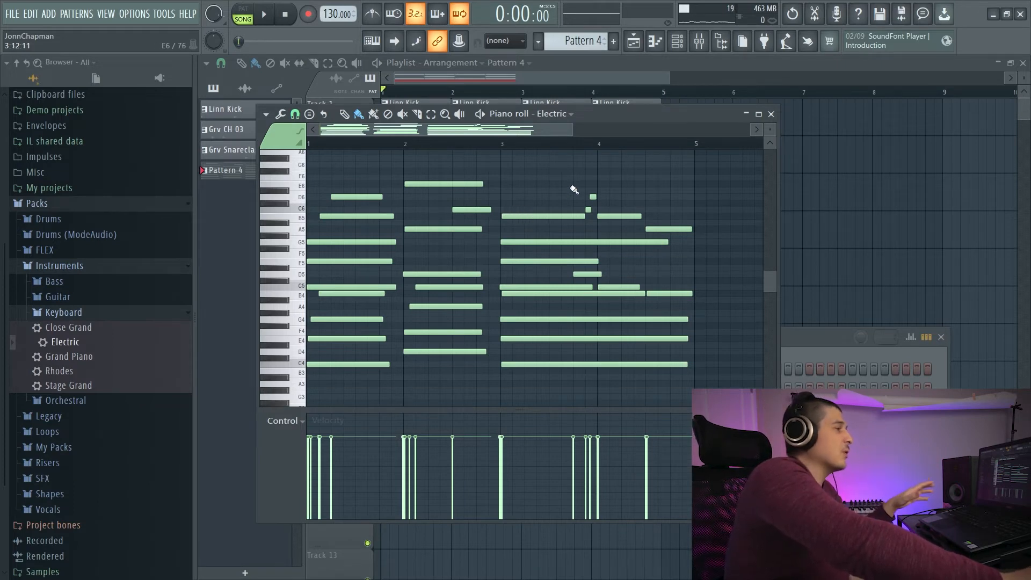
Step: Play back the edited loop, and audition the note randomizer's default level variation on the Electric part
{"action": "key", "text": "space"}
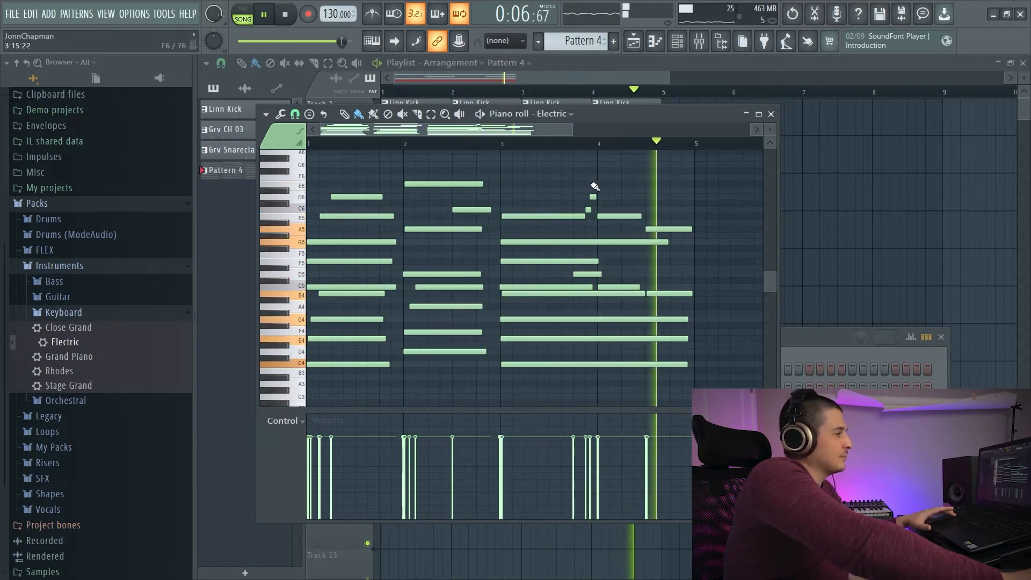
{"action": "key", "text": "space"}
{"action": "key", "text": "alt+r"}
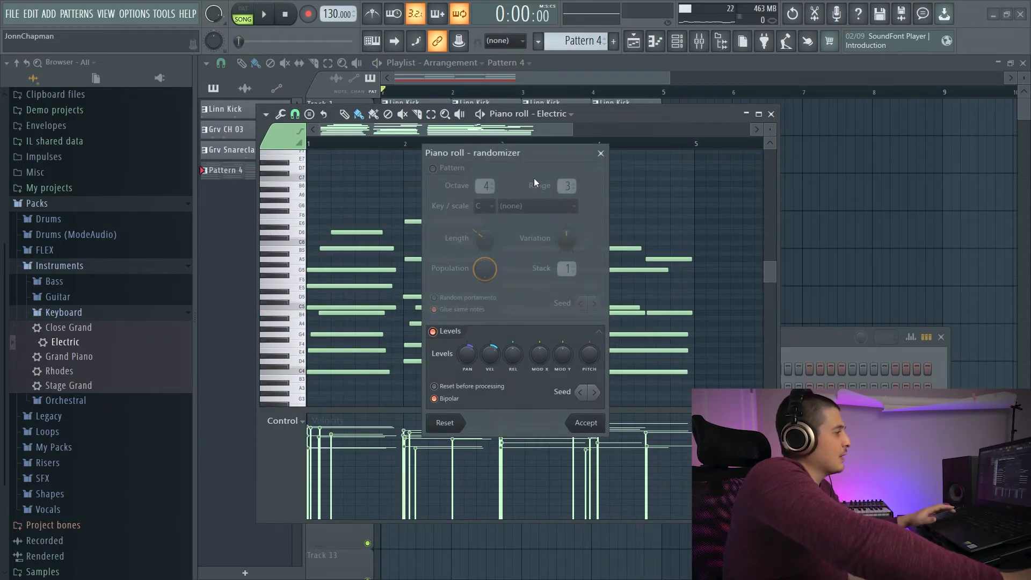
{"action": "left_click_drag", "start_coordinate": [507, 152], "coordinate": [643, 164]}
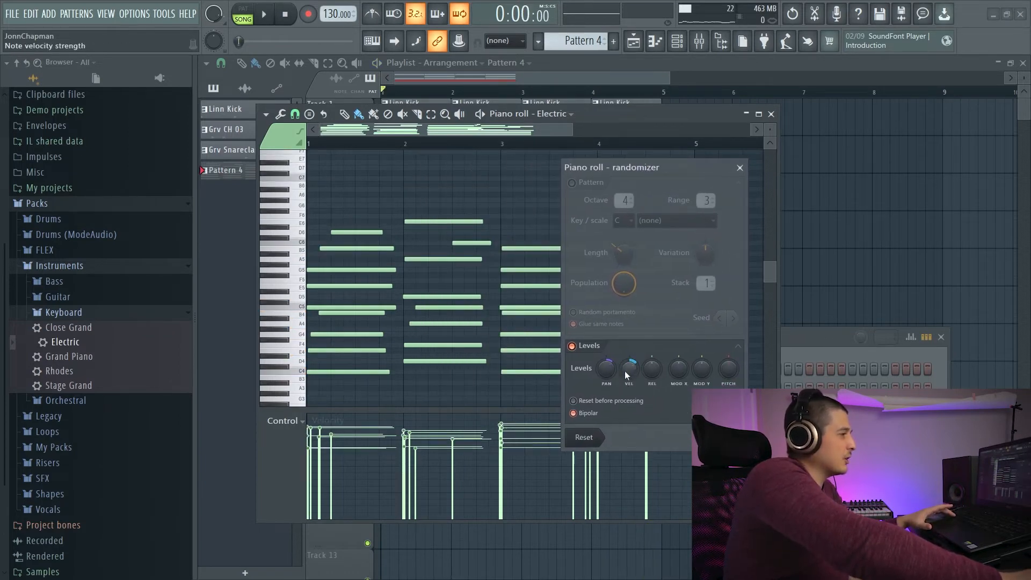
{"action": "key", "text": "space"}
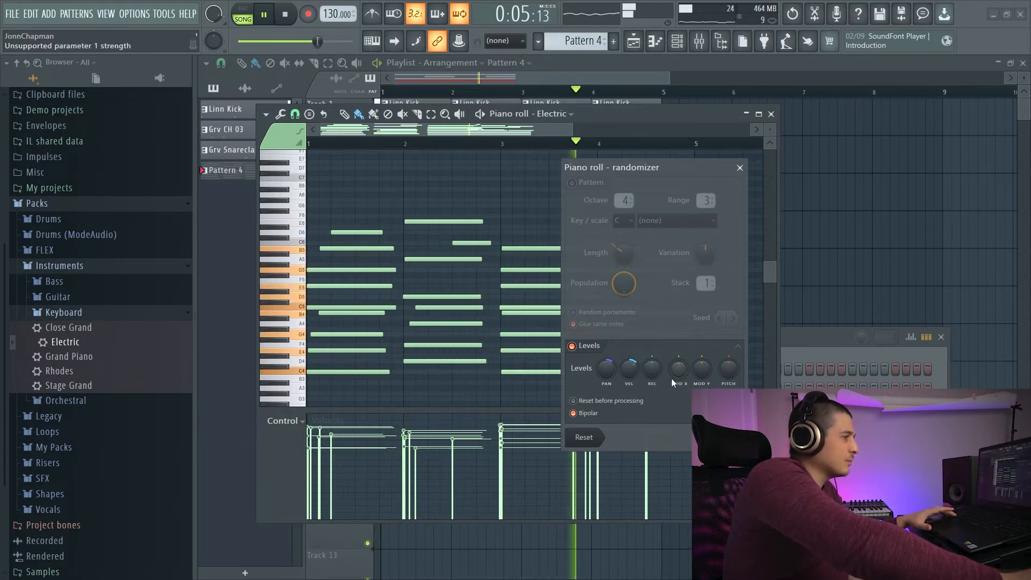
{"action": "key", "text": "space"}
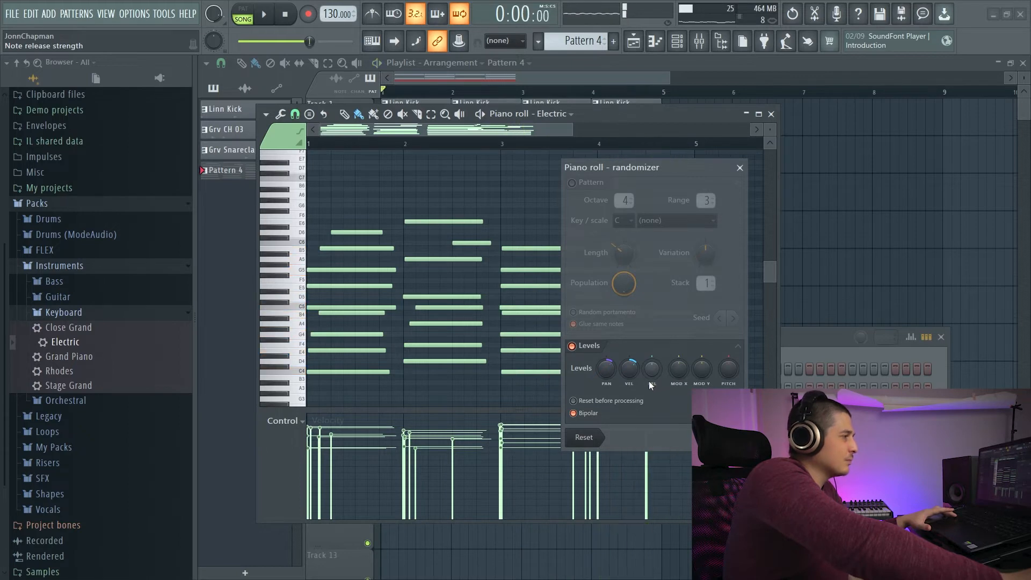
{"action": "left_click_drag", "start_coordinate": [626, 196], "coordinate": [757, 185]}
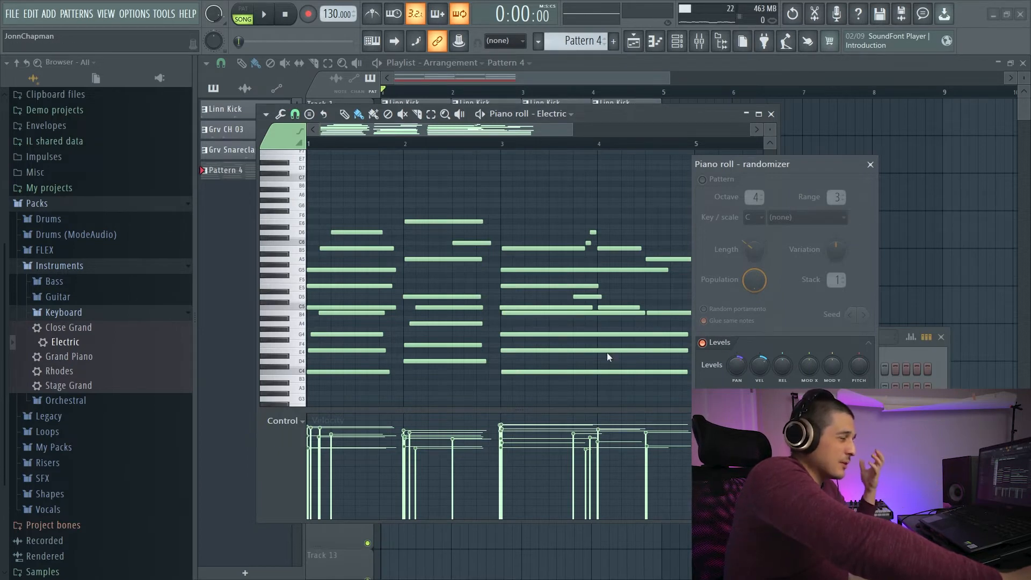
Step: Remove the randomizer's pan variation and set its velocity variation to slightly above 28%
{"action": "left_click_drag", "start_coordinate": [740, 369], "coordinate": [761, 384]}
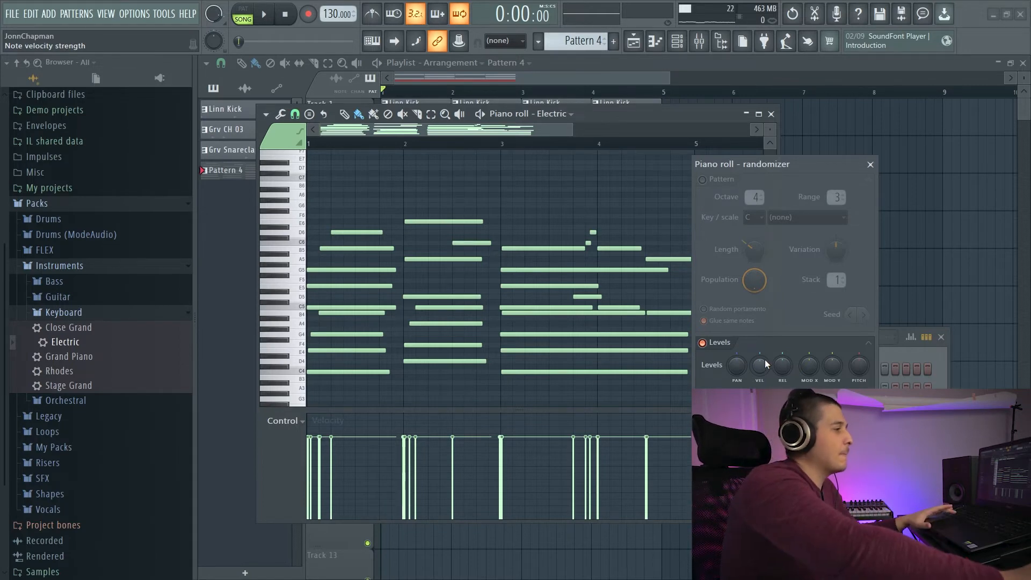
{"action": "mouse_move", "coordinate": [766, 365]}
{"action": "left_mouse_down"}
{"action": "mouse_move", "coordinate": [767, 347]}
{"action": "mouse_move", "coordinate": [759, 368]}
{"action": "left_mouse_up"}
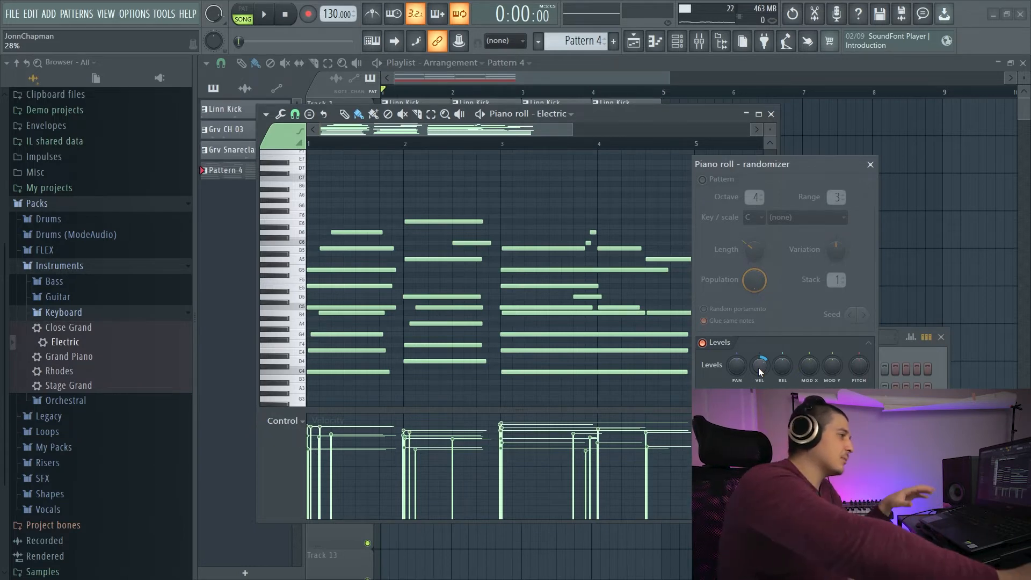
{"action": "left_click_drag", "start_coordinate": [756, 366], "coordinate": [756, 363]}
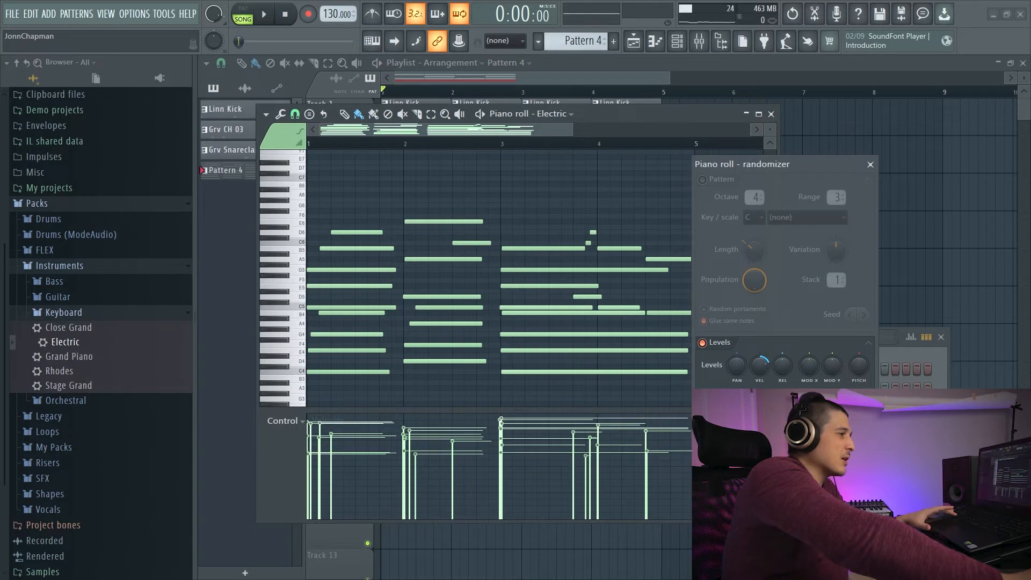
Step: Step back and forth through the level randomizer's seeds to choose a different velocity pattern
{"action": "left_click", "coordinate": [865, 404]}
{"action": "left_click", "coordinate": [865, 404]}
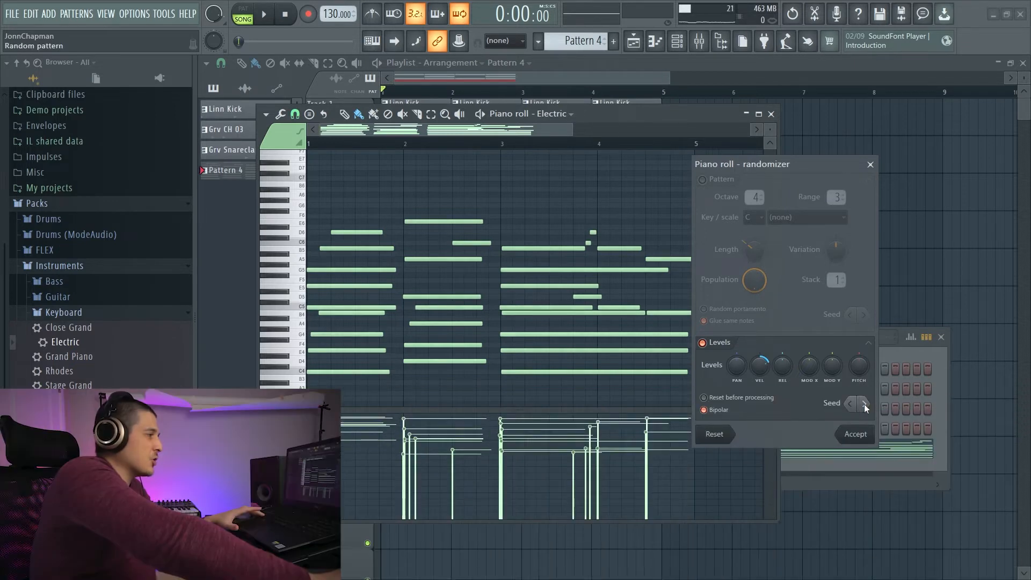
{"action": "left_click", "coordinate": [850, 407]}
{"action": "left_click", "coordinate": [865, 405]}
{"action": "left_click", "coordinate": [853, 405]}
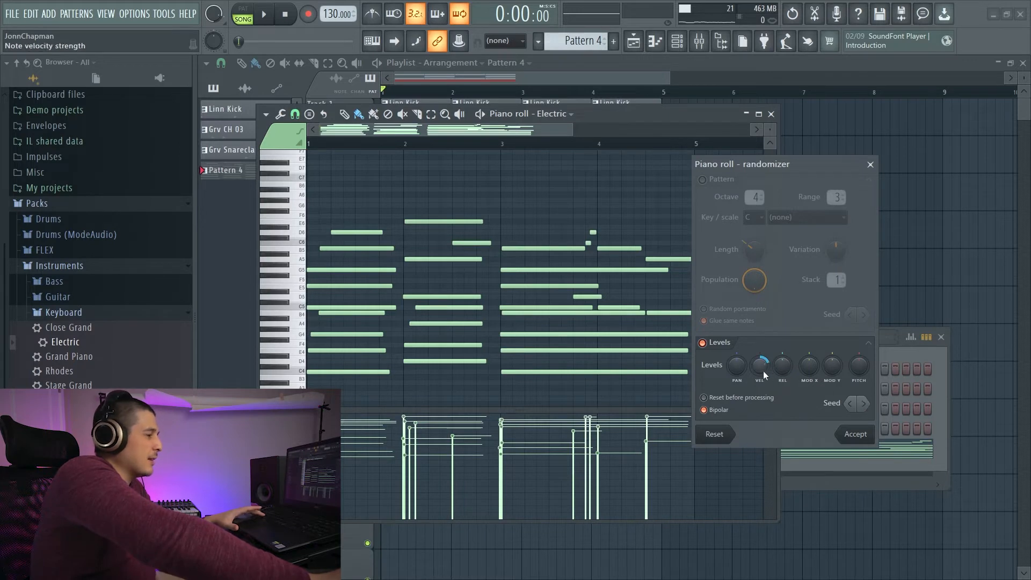
Step: Compare playback with velocity variation applied and at zero, and settle on a moderate amount of variation
{"action": "key", "text": "space"}
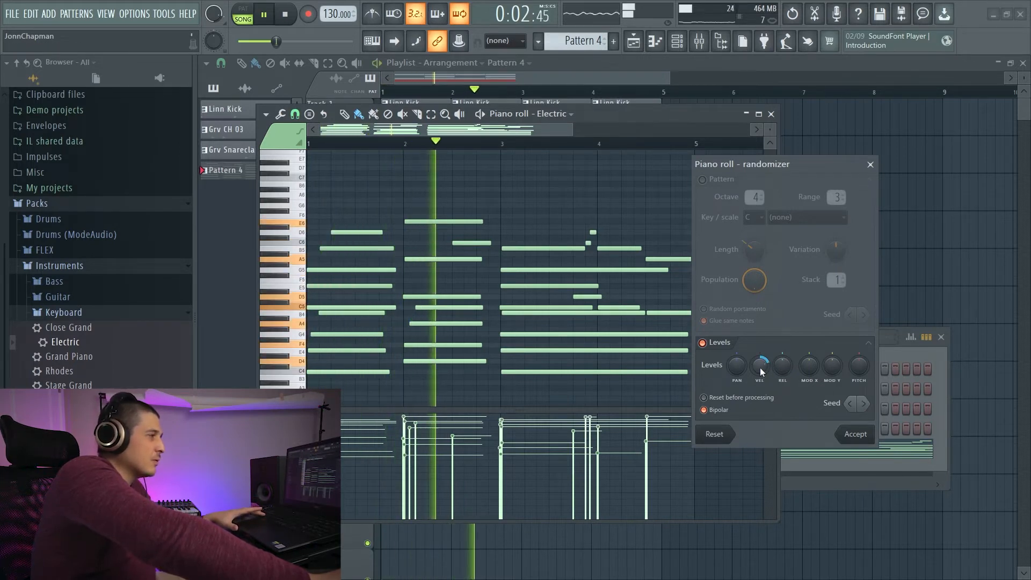
{"action": "key", "text": "space"}
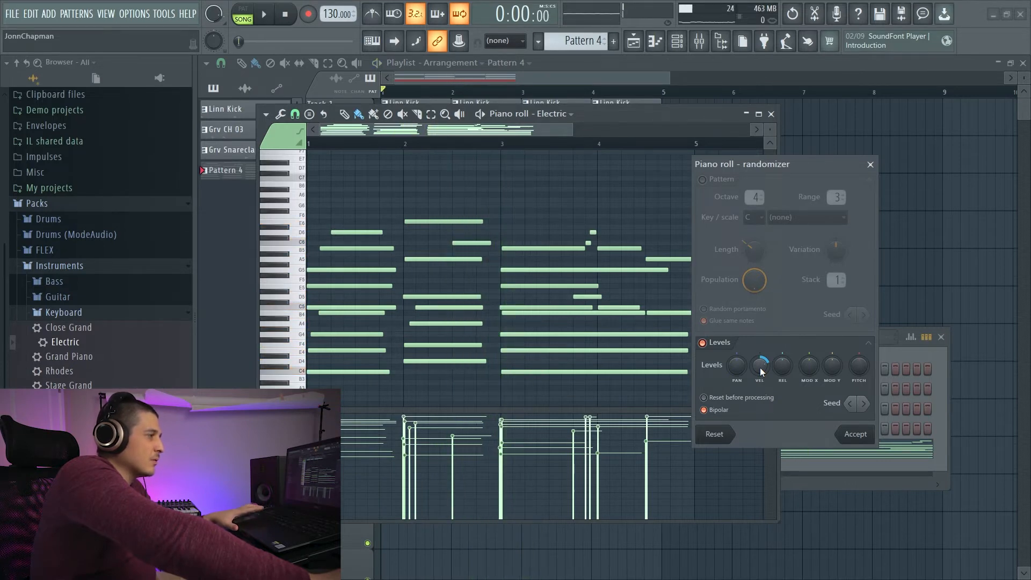
{"action": "left_click_drag", "start_coordinate": [760, 371], "coordinate": [761, 384]}
{"action": "key", "text": "space"}
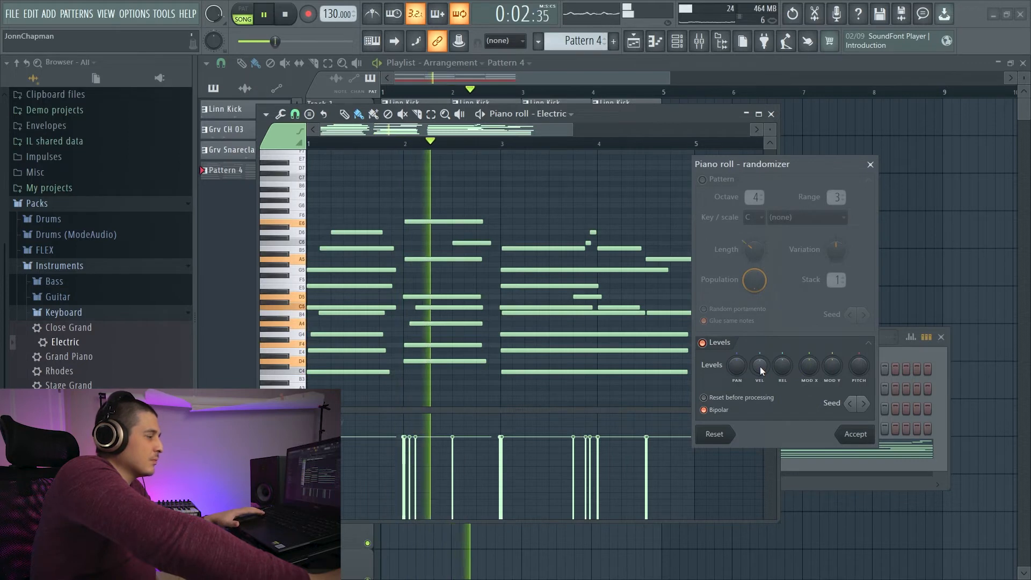
{"action": "key", "text": "space"}
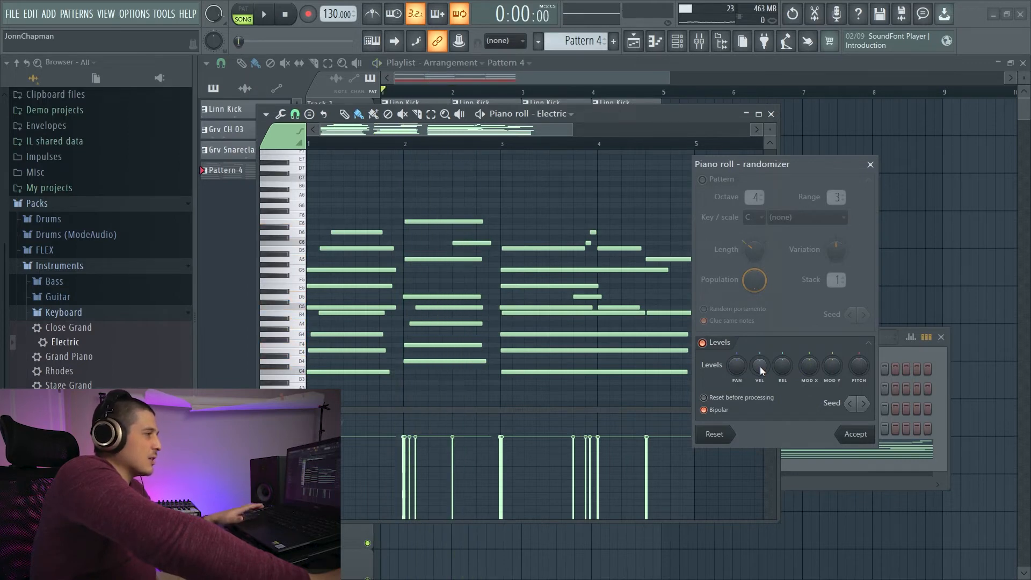
{"action": "mouse_move", "coordinate": [760, 366]}
{"action": "left_mouse_down"}
{"action": "mouse_move", "coordinate": [759, 355]}
{"action": "mouse_move", "coordinate": [760, 382]}
{"action": "mouse_move", "coordinate": [762, 371]}
{"action": "left_mouse_up"}
{"action": "key", "text": "space"}
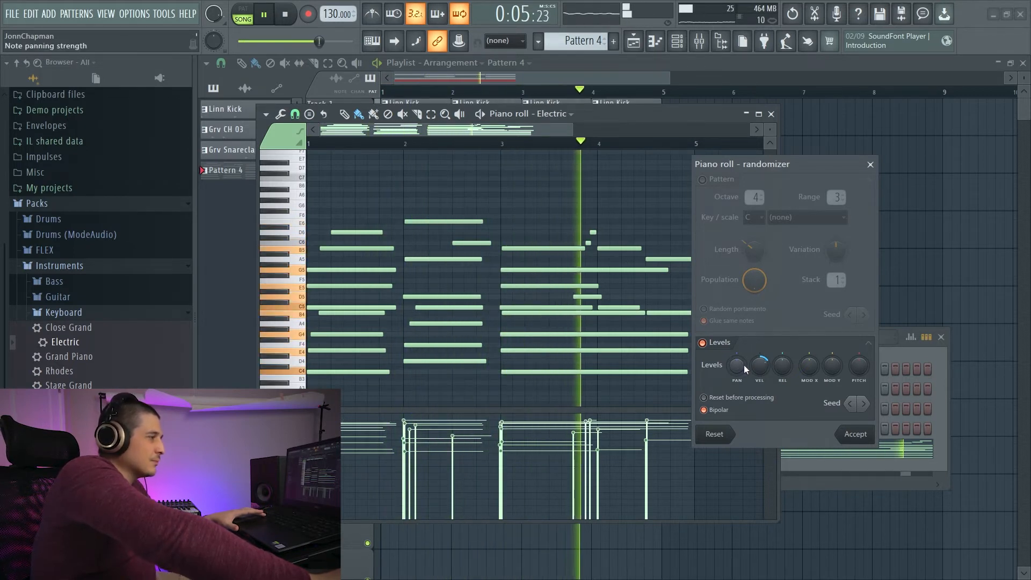
{"action": "key", "text": "space"}
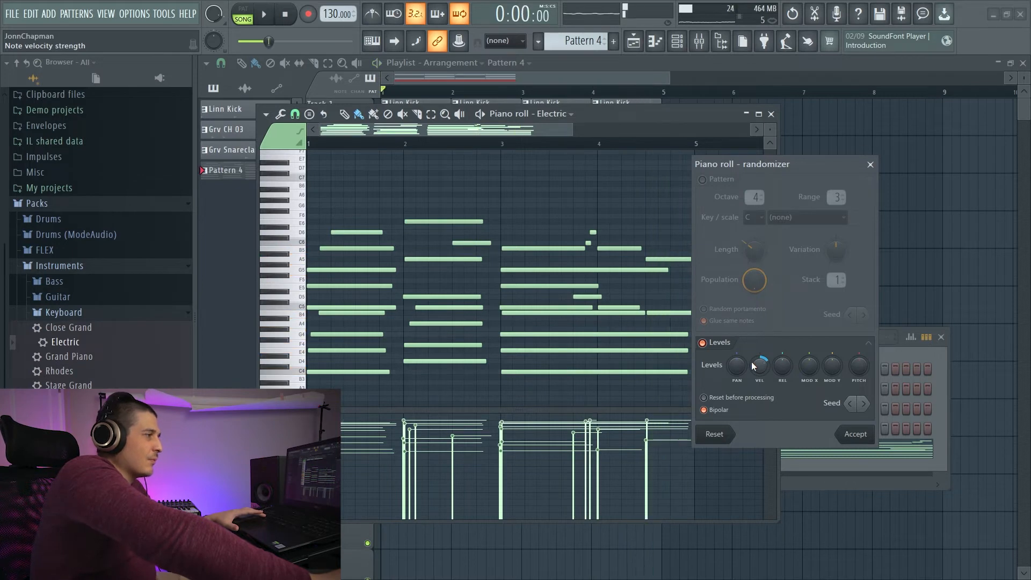
{"action": "left_click_drag", "start_coordinate": [771, 367], "coordinate": [770, 358]}
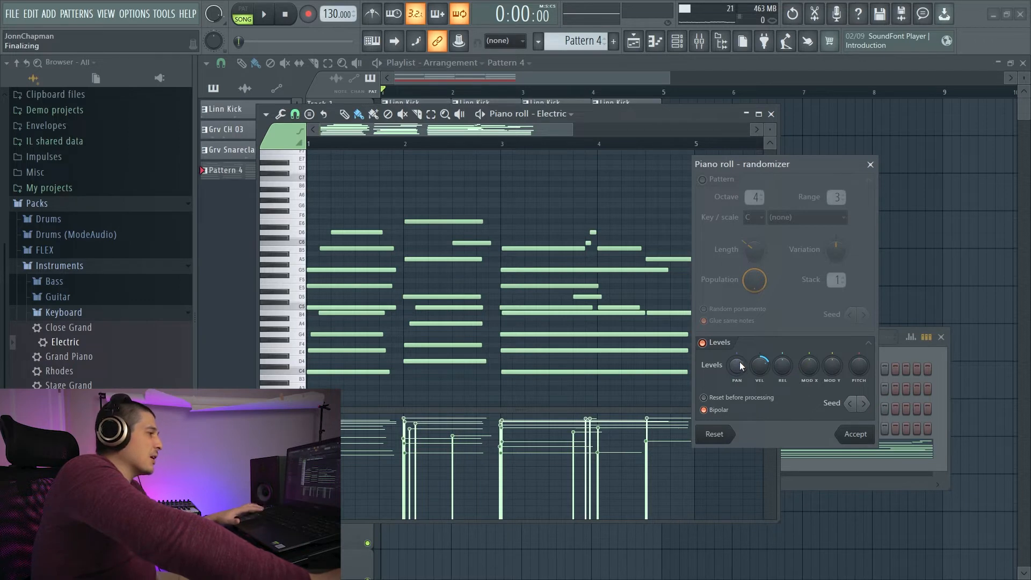
Step: Add moderate pan variation, audition the loop, and accept the randomized levels with no pitch variation
{"action": "left_click_drag", "start_coordinate": [740, 372], "coordinate": [737, 346]}
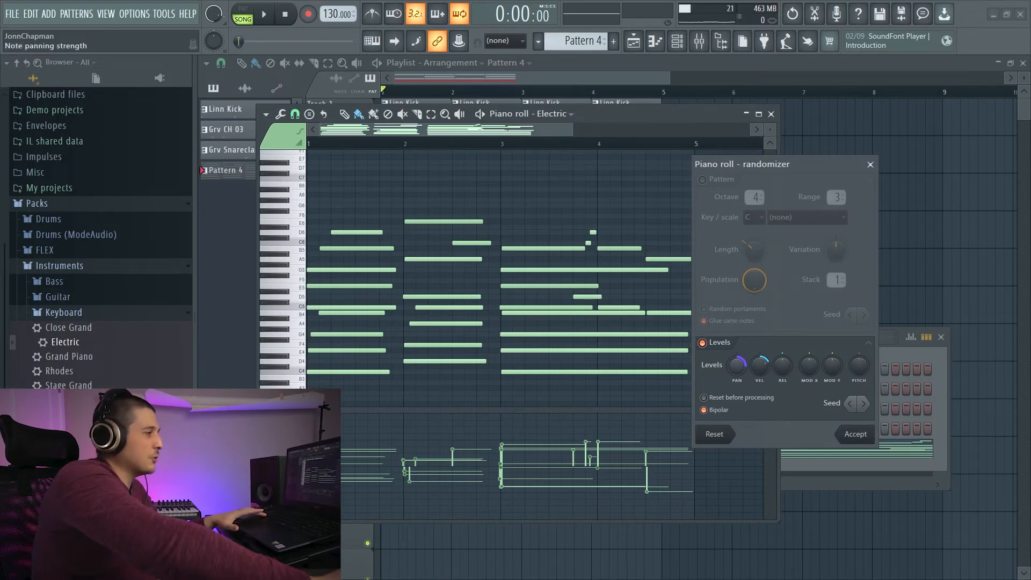
{"action": "key", "text": "space"}
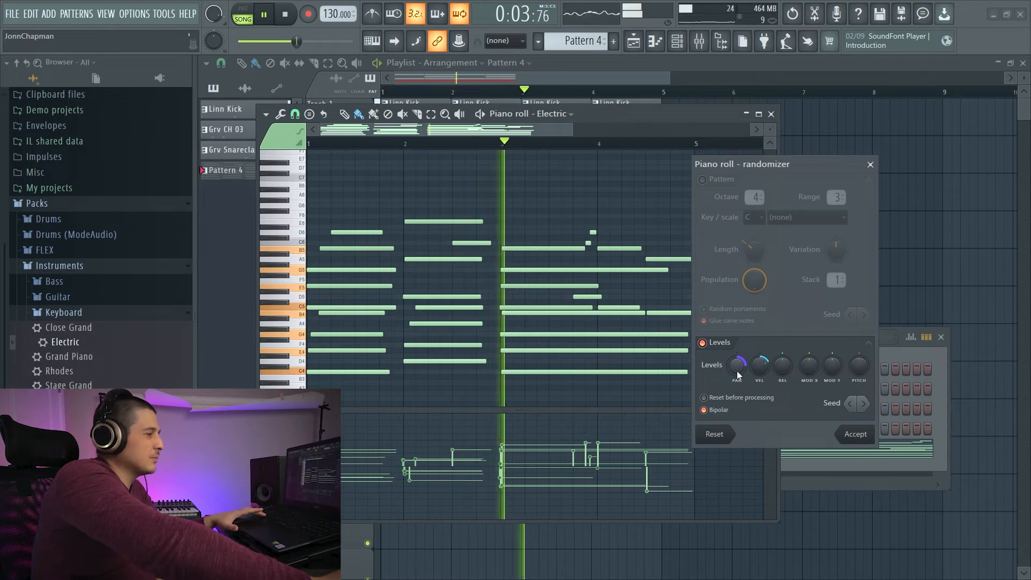
{"action": "key", "text": "space"}
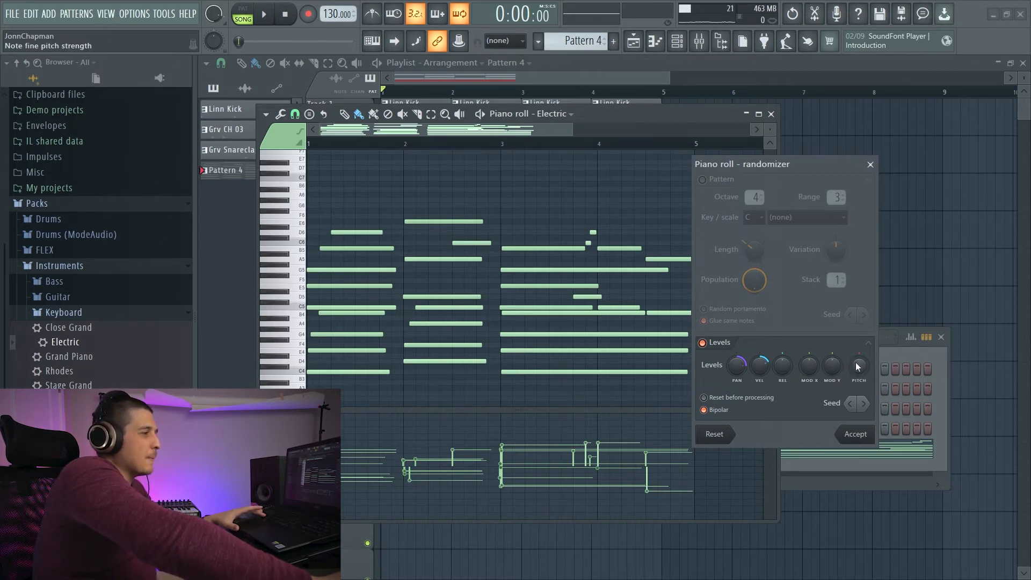
{"action": "left_click_drag", "start_coordinate": [860, 369], "coordinate": [861, 371]}
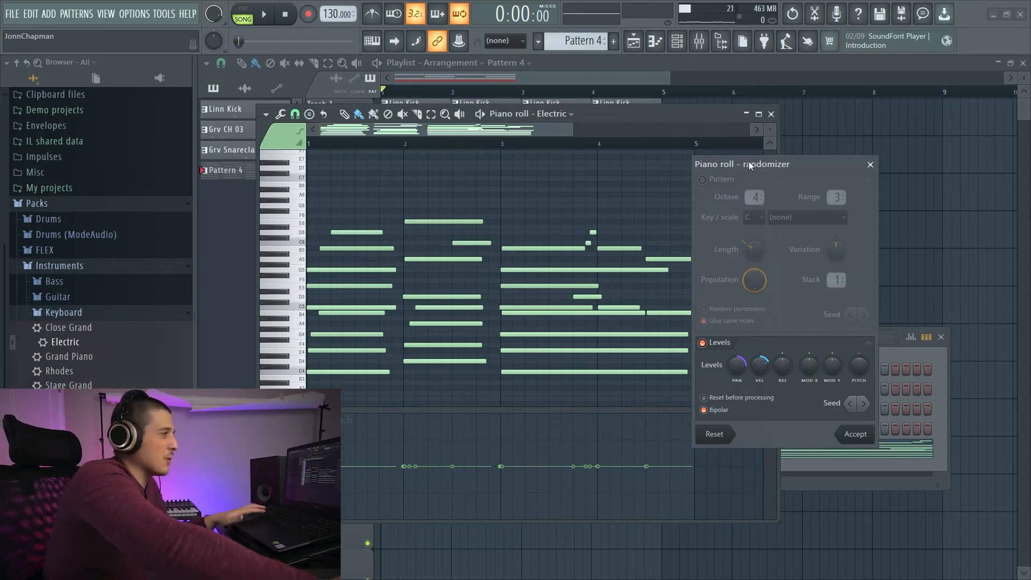
{"action": "left_click", "coordinate": [856, 435]}
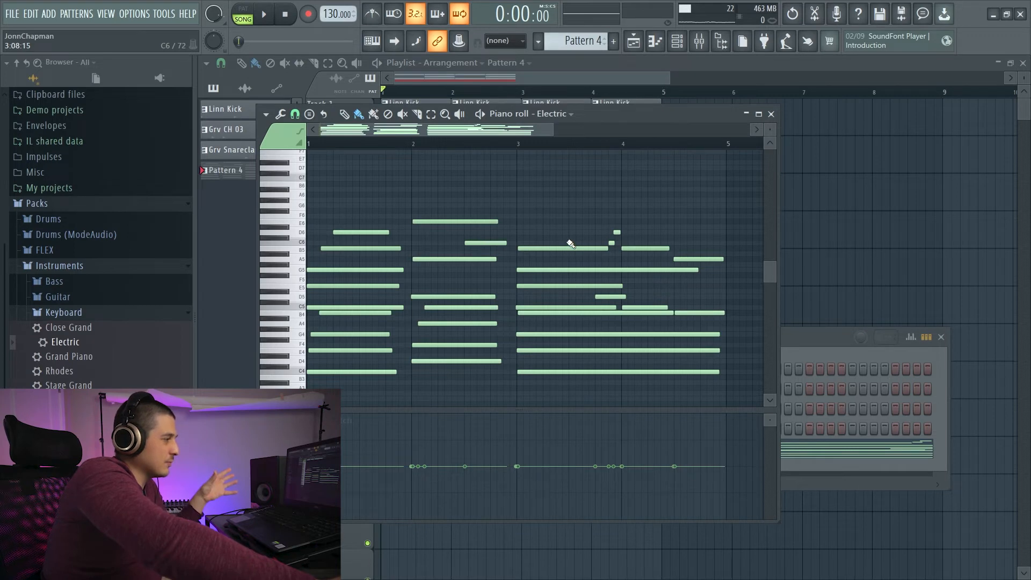
Step: Draw four stacked notes above the chord at the start of bar 1 and stagger their starts slightly
{"action": "left_click_drag", "start_coordinate": [552, 129], "coordinate": [499, 129]}
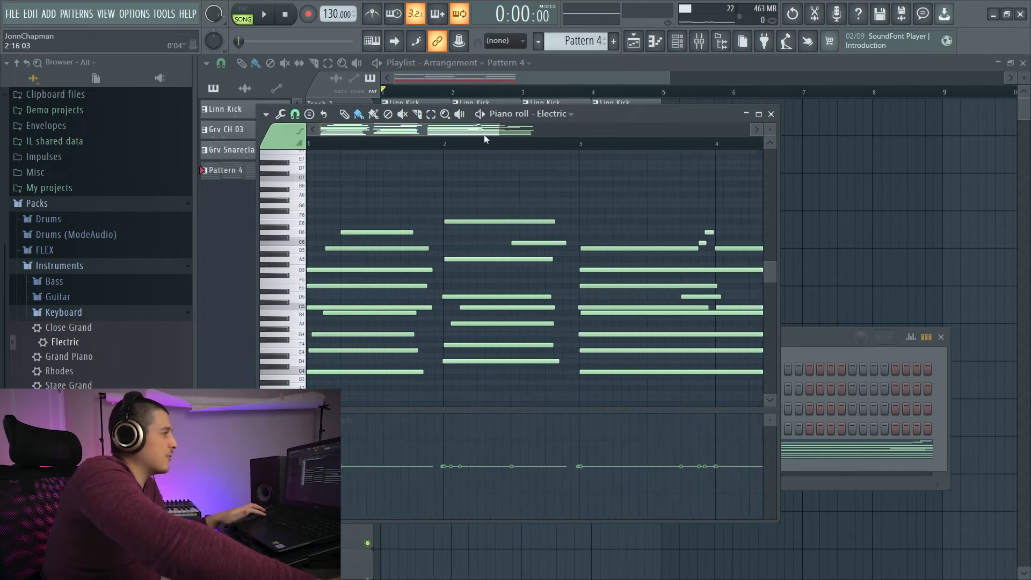
{"action": "left_click", "coordinate": [321, 207]}
{"action": "left_click", "coordinate": [321, 189]}
{"action": "mouse_move", "coordinate": [331, 204]}
{"action": "left_mouse_down"}
{"action": "mouse_move", "coordinate": [322, 204]}
{"action": "mouse_move", "coordinate": [327, 174]}
{"action": "left_mouse_up"}
{"action": "left_click", "coordinate": [335, 184]}
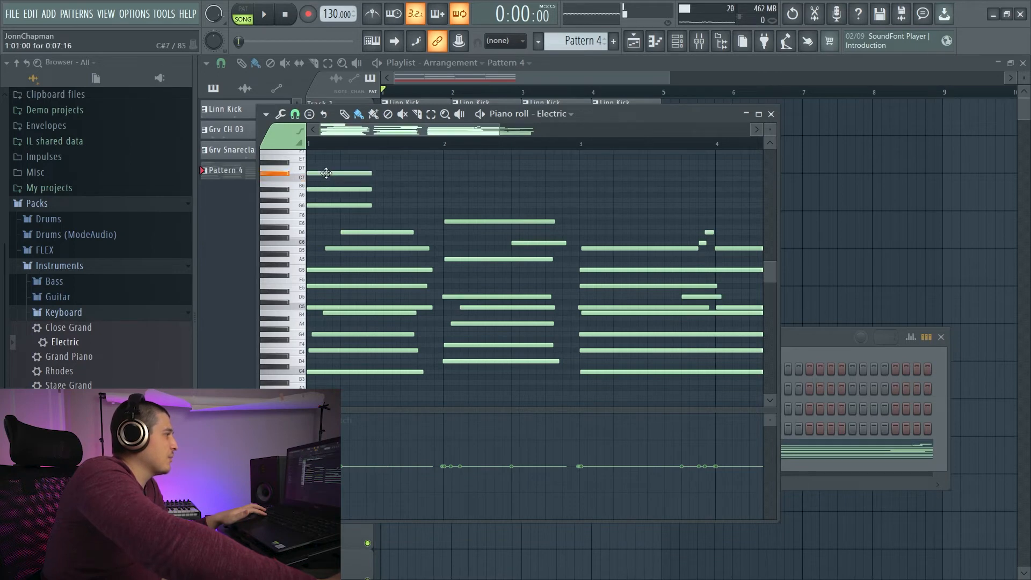
{"action": "left_click", "coordinate": [310, 161]}
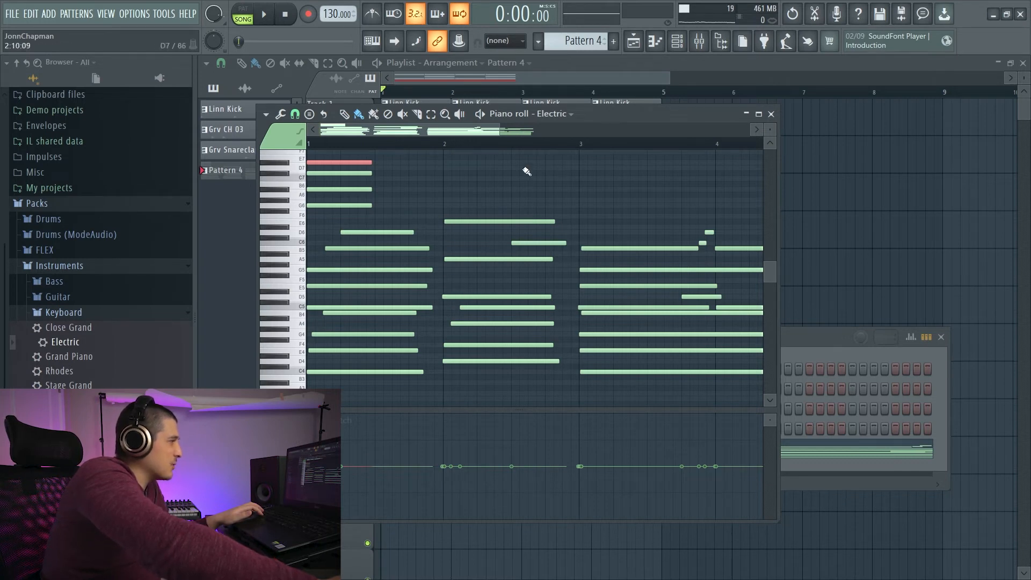
{"action": "scroll", "coordinate": [484, 287], "scroll_direction": "up", "scroll_amount": 2}
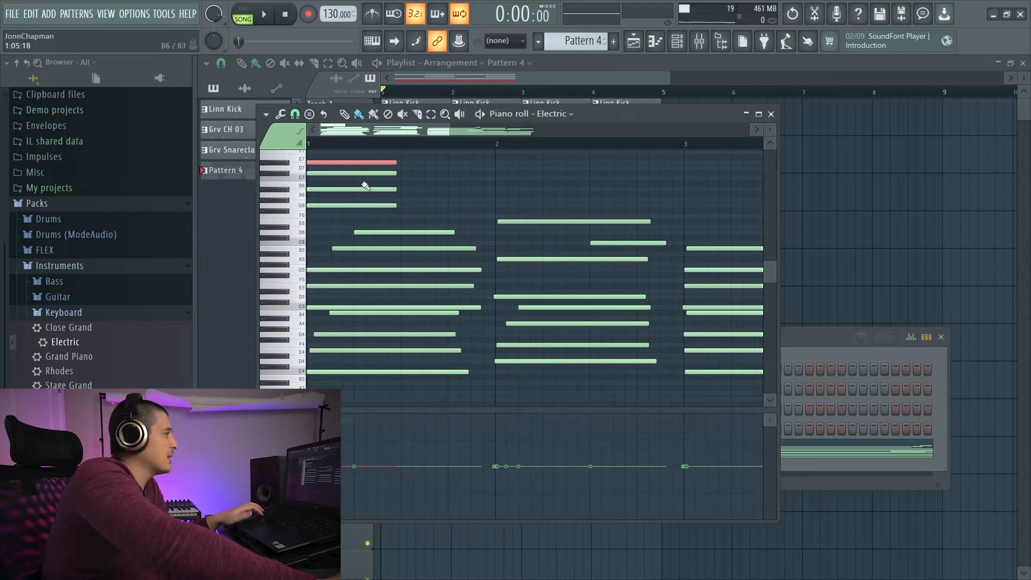
{"action": "left_click_drag", "start_coordinate": [354, 190], "coordinate": [346, 163]}
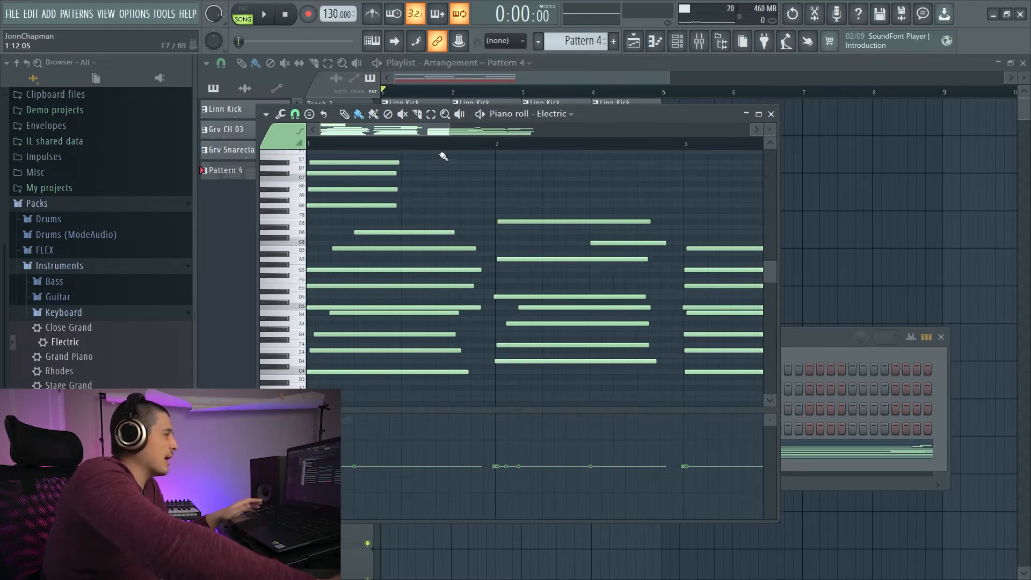
Step: Delete the four stacked notes above the bar 1 chord
{"action": "right_click", "coordinate": [360, 189]}
{"action": "right_click", "coordinate": [345, 174]}
{"action": "right_click", "coordinate": [357, 162]}
{"action": "right_click", "coordinate": [363, 205]}
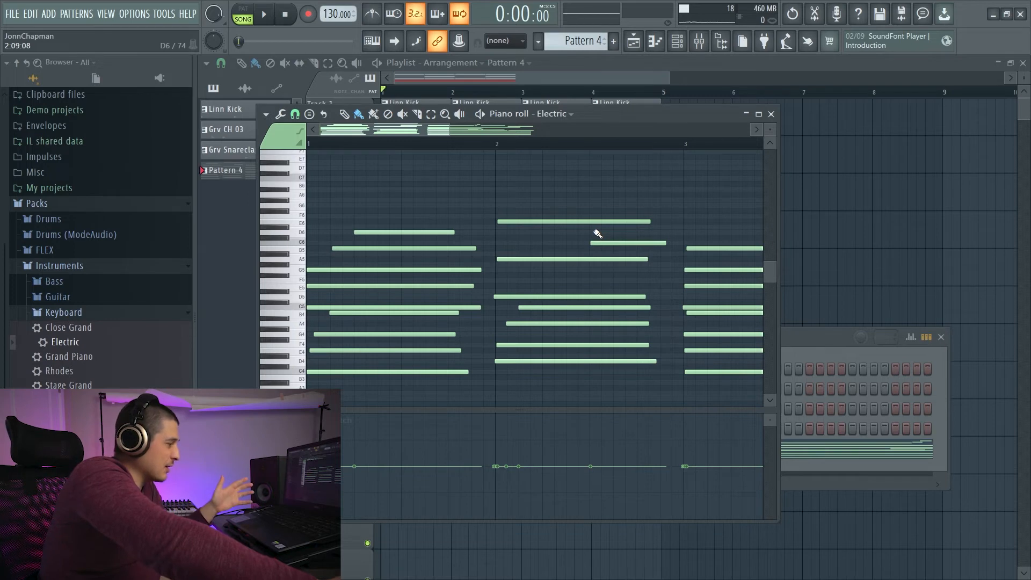
Step: Select a random portion of the Electric notes and nudge them slightly later, leaving the other notes in place
{"action": "key", "text": "shift+y"}
{"action": "key", "text": "shift+y"}
{"action": "key", "text": "shift+y"}
{"action": "key", "text": "shift+y"}
{"action": "key", "text": "shift+y"}
{"action": "key", "text": "shift+y"}
{"action": "key", "text": "shift+y"}
{"action": "key", "text": "shift+y"}
{"action": "key", "text": "shift+y"}
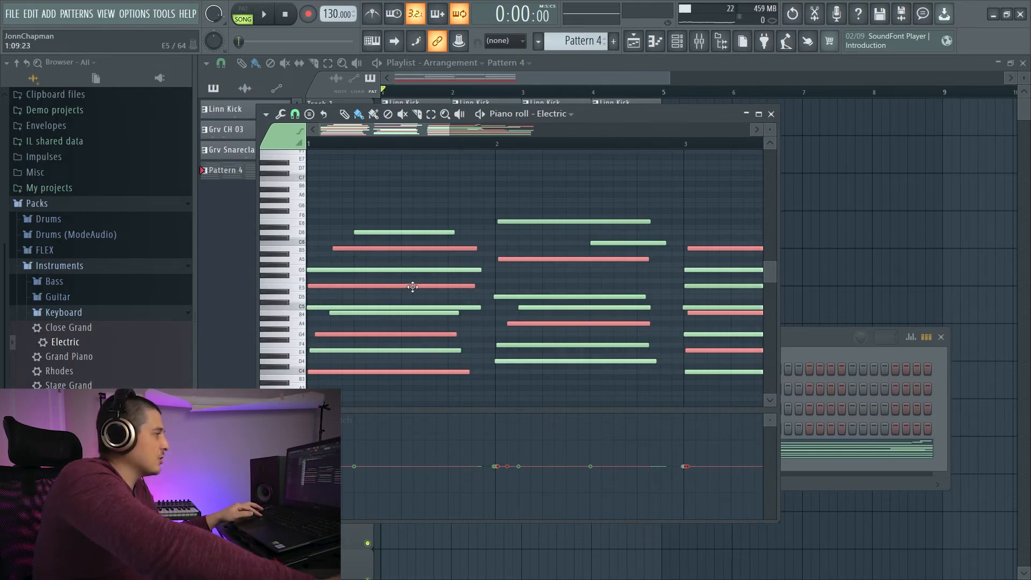
{"action": "left_click_drag", "start_coordinate": [420, 286], "coordinate": [413, 289]}
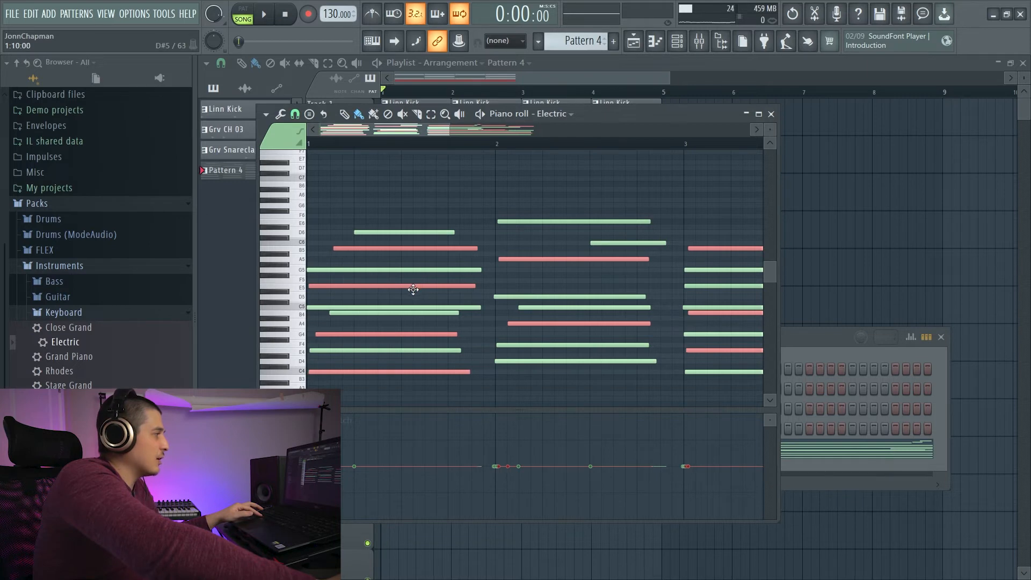
{"action": "left_click", "coordinate": [475, 201]}
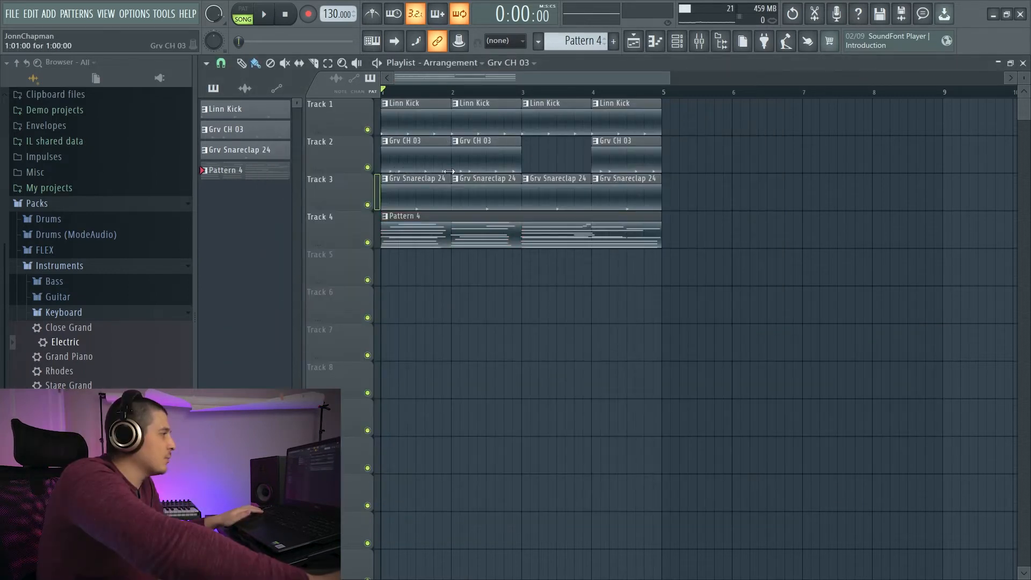
Step: Fill the bar 3 gap on Track 2 with a Grv CH 03 clip, and open that pattern
{"action": "left_click", "coordinate": [541, 161]}
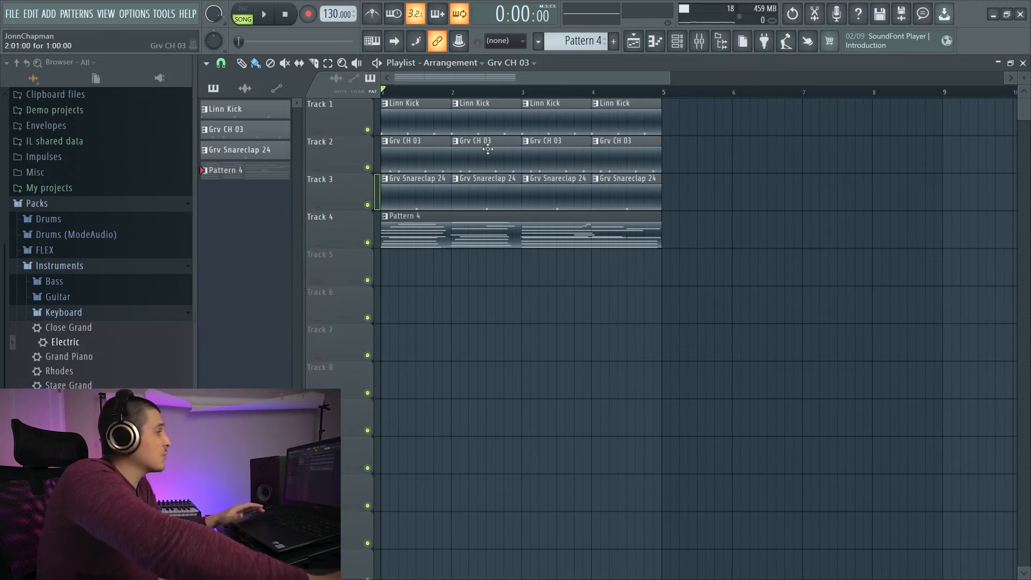
{"action": "double_click", "coordinate": [404, 156]}
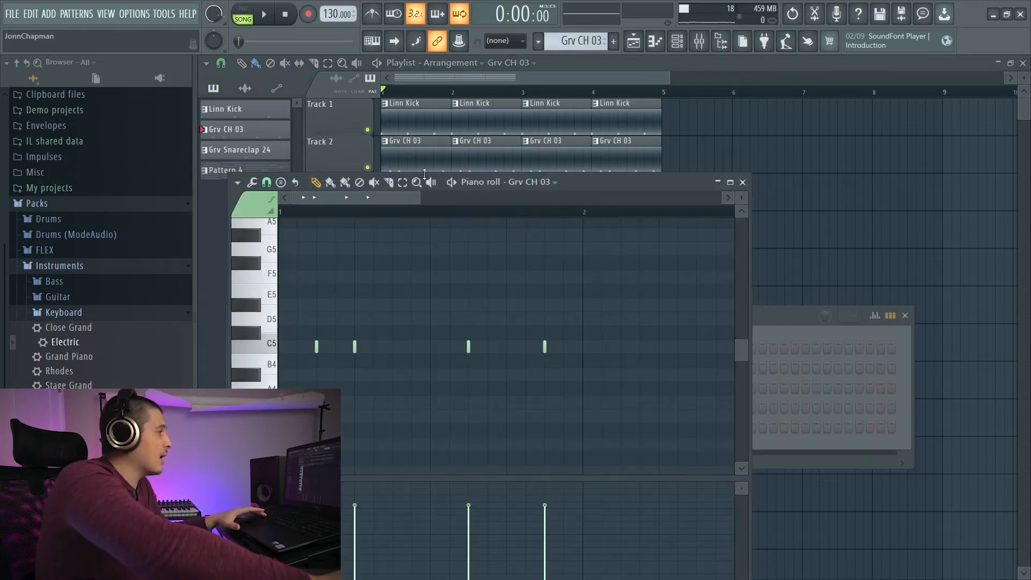
{"action": "left_click_drag", "start_coordinate": [663, 182], "coordinate": [788, 92]}
{"action": "left_click", "coordinate": [868, 92]}
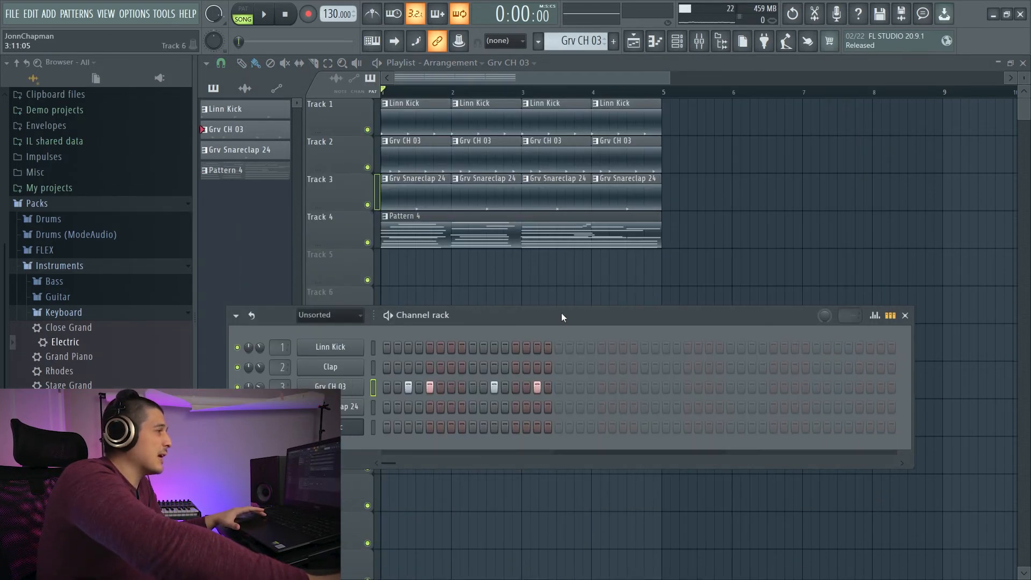
Step: Create an automation clip for the panning of the Grv CH 03 channel
{"action": "left_click_drag", "start_coordinate": [562, 312], "coordinate": [567, 236]}
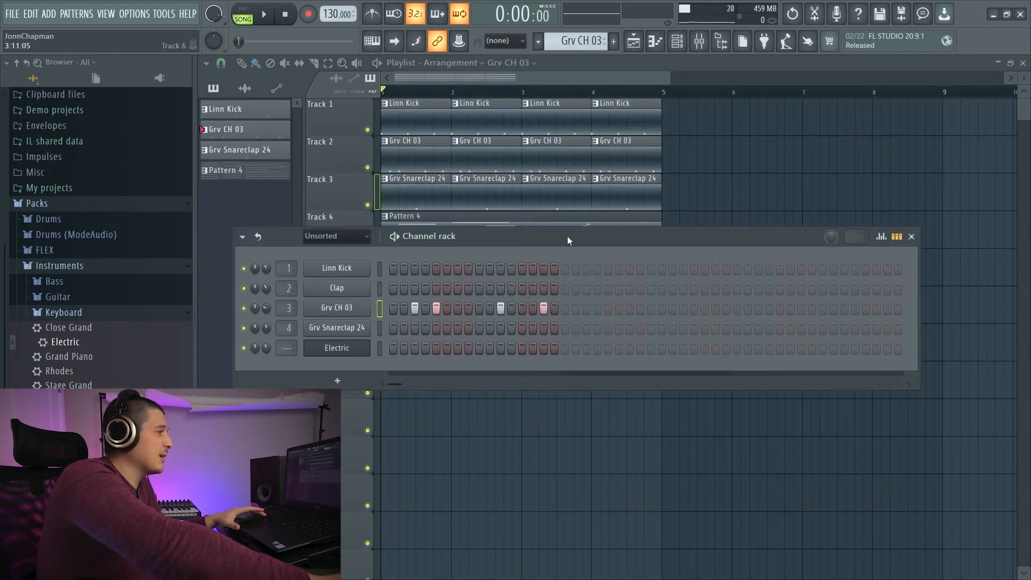
{"action": "right_click", "coordinate": [257, 309]}
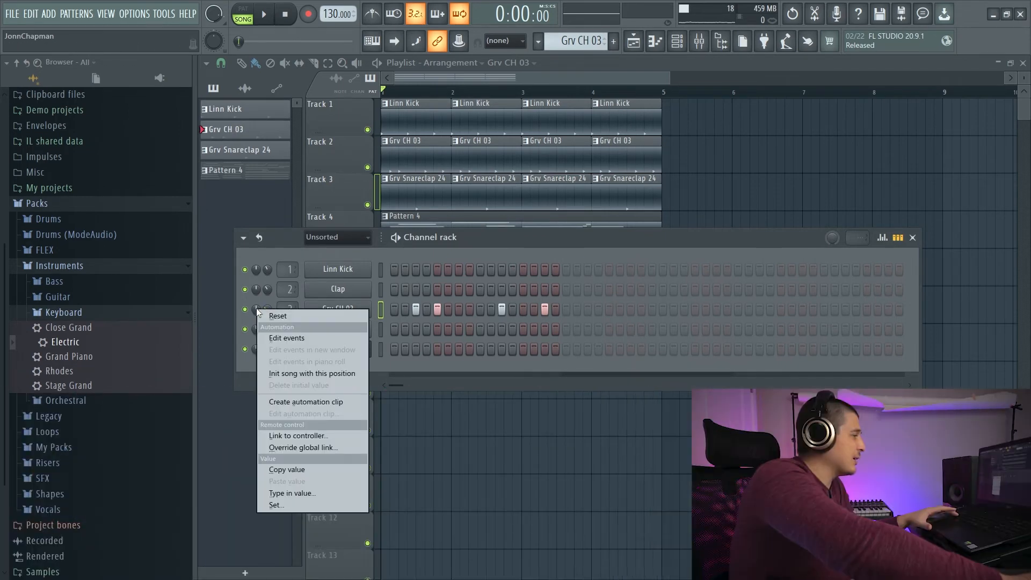
{"action": "left_click", "coordinate": [308, 399]}
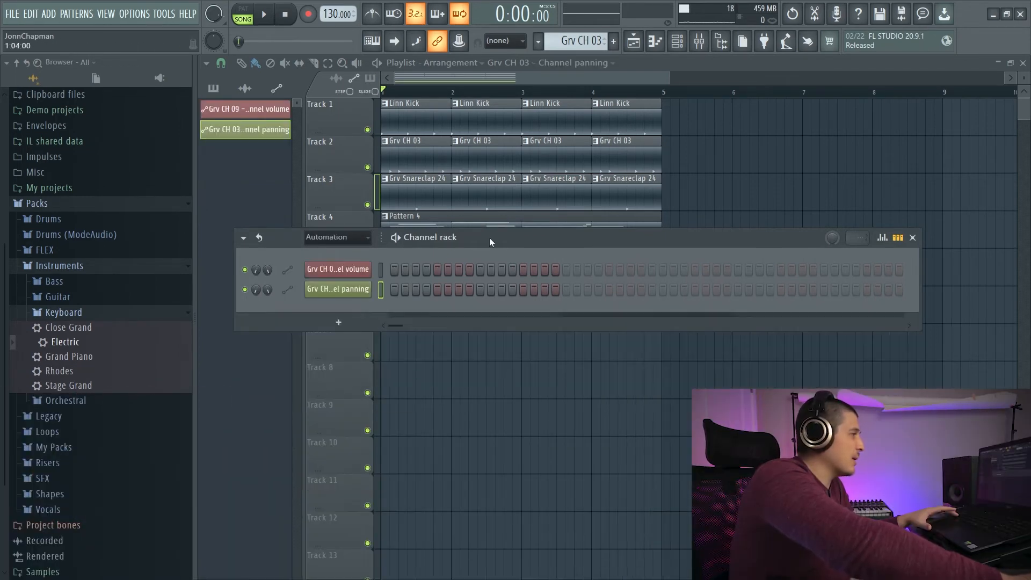
{"action": "mouse_move", "coordinate": [489, 238]}
{"action": "left_mouse_down"}
{"action": "mouse_move", "coordinate": [482, 415]}
{"action": "mouse_move", "coordinate": [456, 264]}
{"action": "mouse_move", "coordinate": [490, 238]}
{"action": "left_mouse_up"}
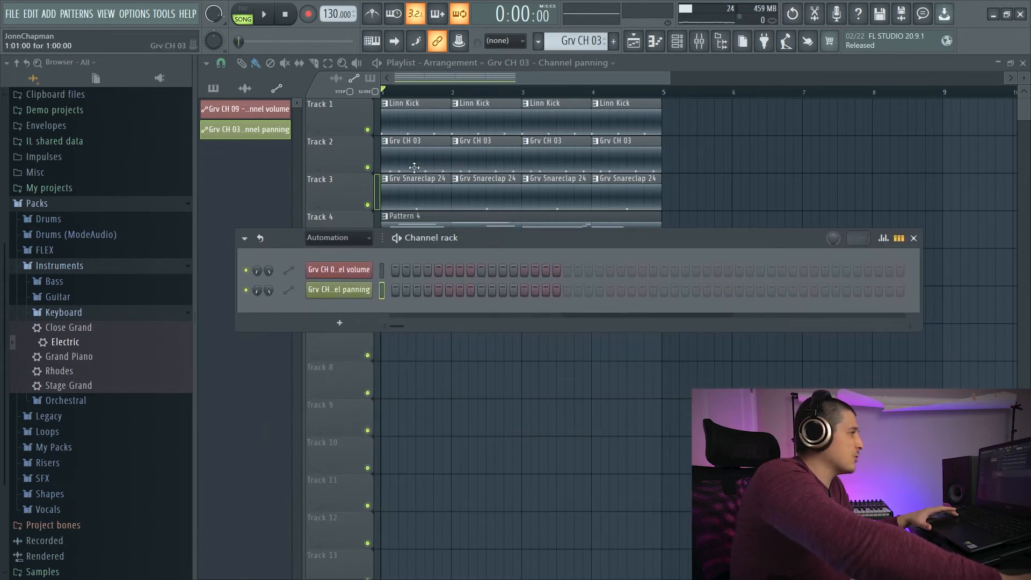
Step: Include automation in the recording filter, and show all channels in the channel rack
{"action": "right_click", "coordinate": [308, 14]}
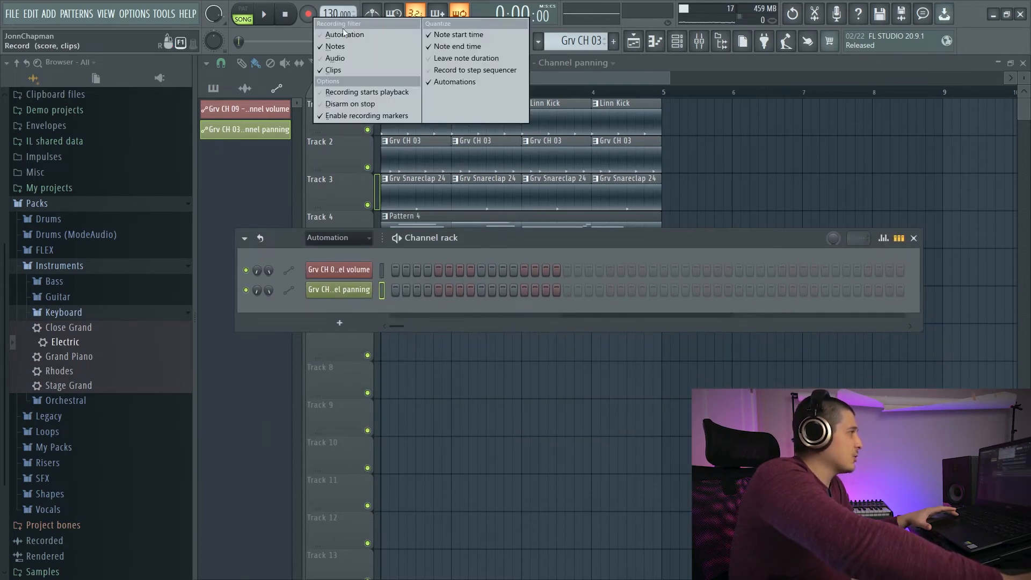
{"action": "left_click", "coordinate": [504, 233]}
{"action": "left_click_drag", "start_coordinate": [504, 233], "coordinate": [534, 217]}
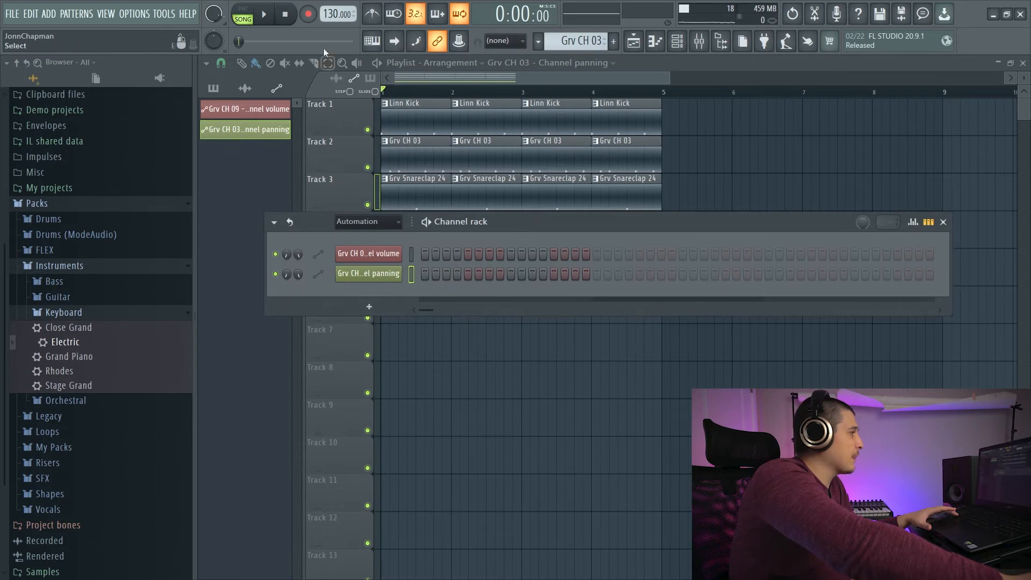
{"action": "right_click", "coordinate": [311, 16]}
{"action": "left_click", "coordinate": [486, 221]}
{"action": "right_click", "coordinate": [369, 222]}
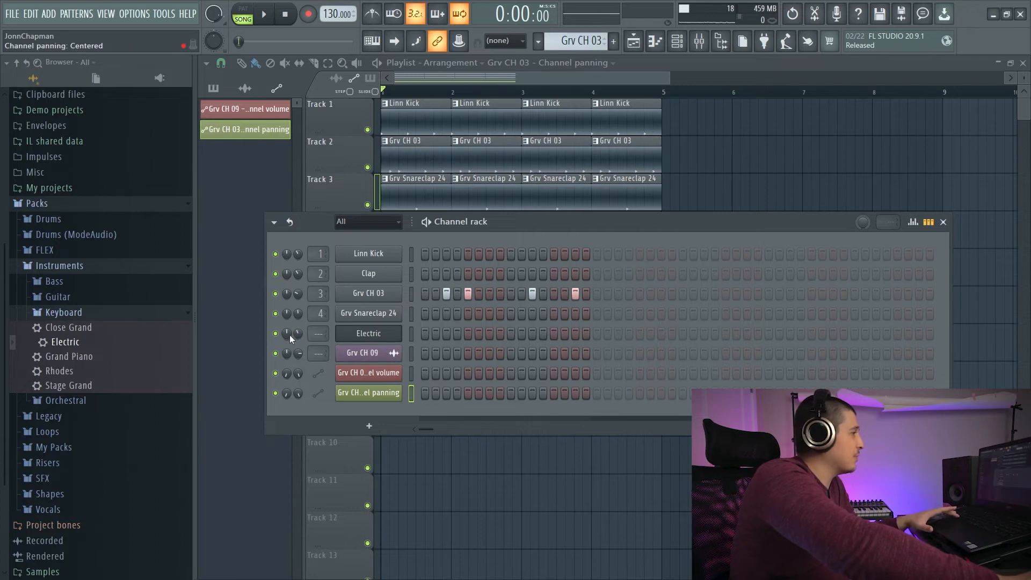
Step: Record live panning movements of the Electric channel into the Grv CH 03 pattern during playback
{"action": "key", "text": "r"}
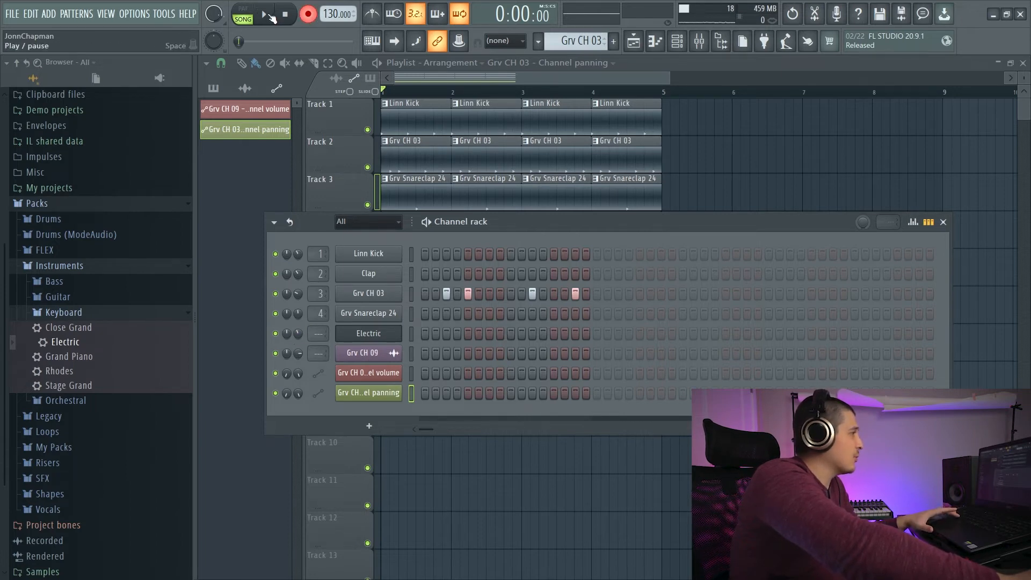
{"action": "key", "text": "space"}
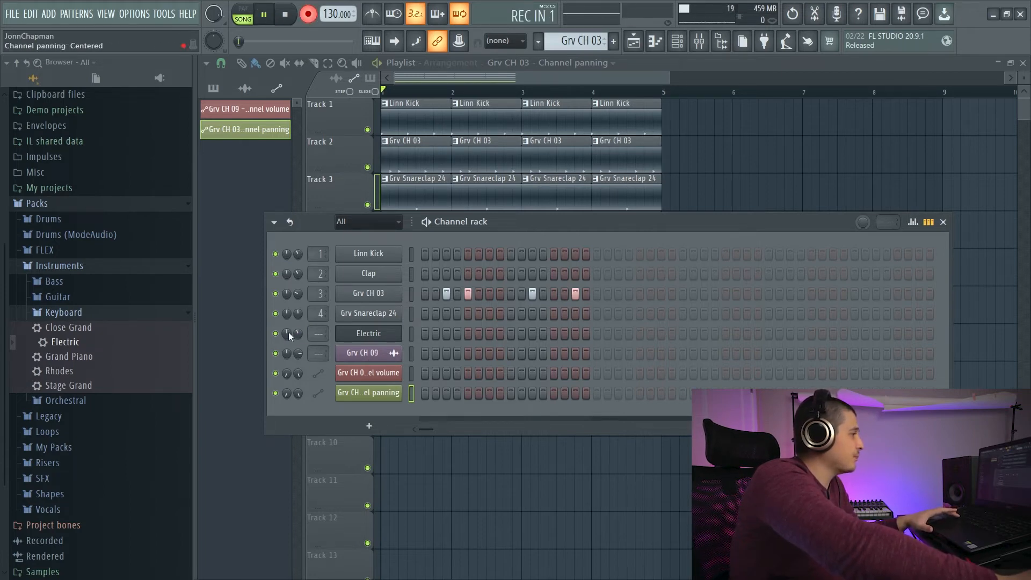
{"action": "left_click_drag", "start_coordinate": [288, 332], "coordinate": [289, 359]}
{"action": "key", "text": "space"}
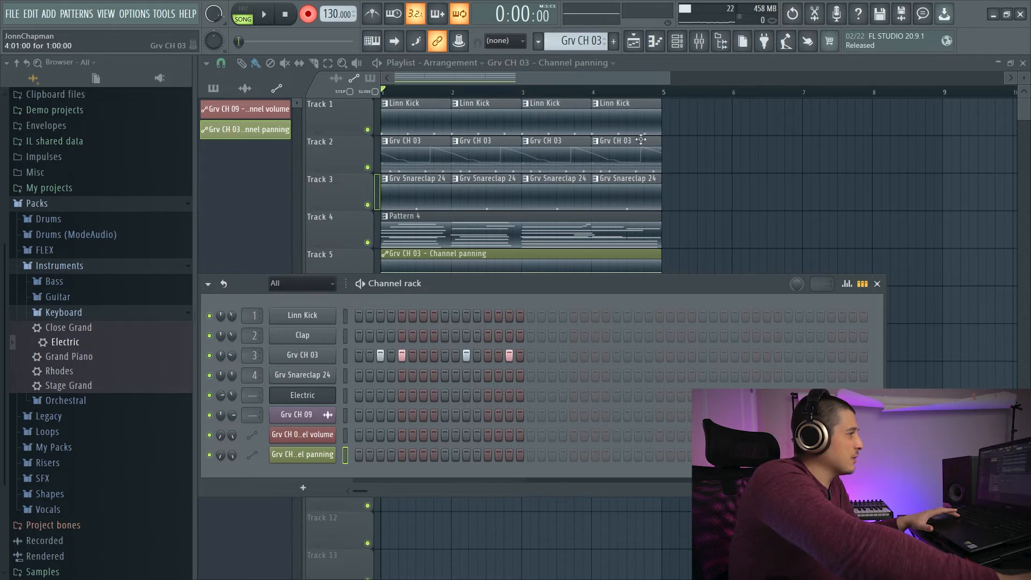
Step: Open the Grv CH 03 piano roll and display the Electric - Channel panning events in its control lane
{"action": "left_click_drag", "start_coordinate": [485, 281], "coordinate": [512, 248]}
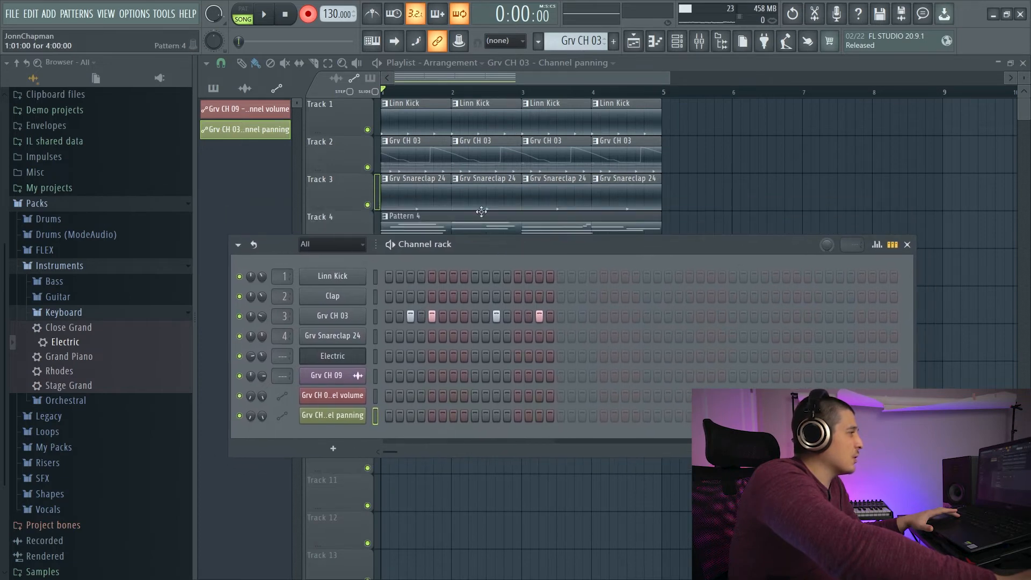
{"action": "left_click", "coordinate": [423, 152]}
{"action": "double_click", "coordinate": [424, 152]}
{"action": "left_click", "coordinate": [295, 246]}
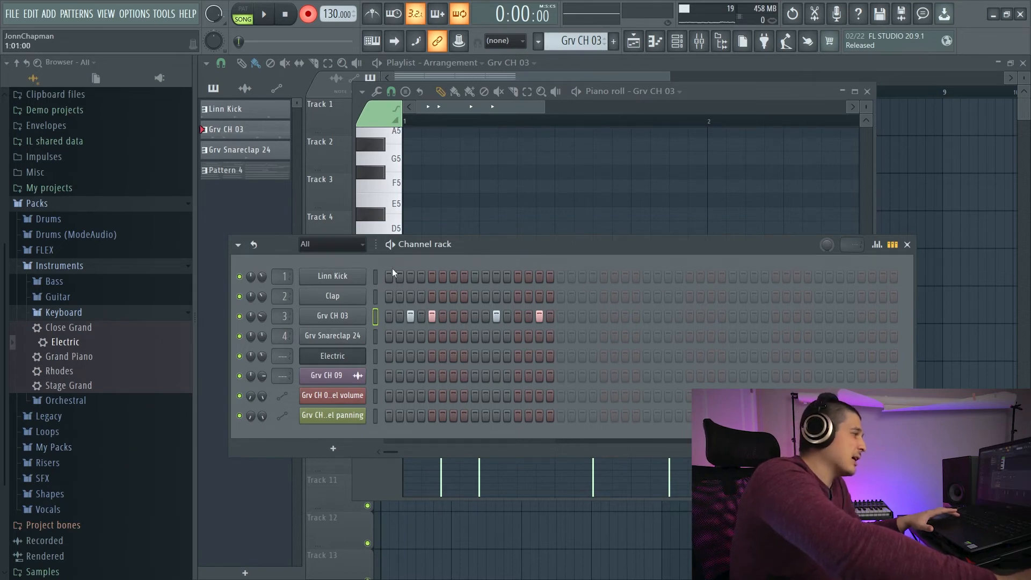
{"action": "left_click", "coordinate": [353, 322]}
{"action": "left_click_drag", "start_coordinate": [464, 239], "coordinate": [682, 392]}
{"action": "right_click", "coordinate": [349, 319]}
{"action": "left_click", "coordinate": [394, 316]}
{"action": "right_click", "coordinate": [355, 319]}
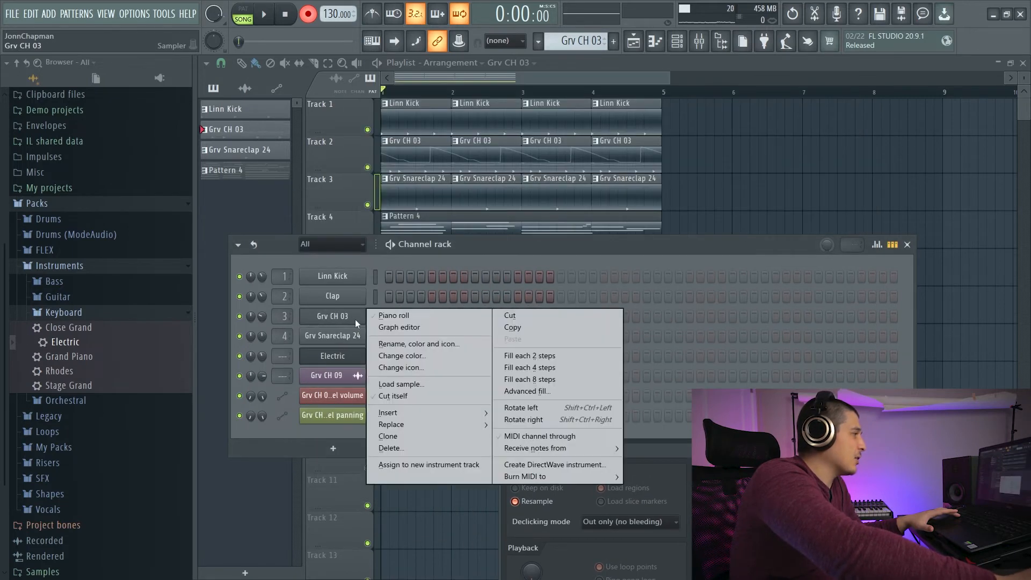
{"action": "left_click", "coordinate": [402, 318]}
{"action": "left_click", "coordinate": [392, 399]}
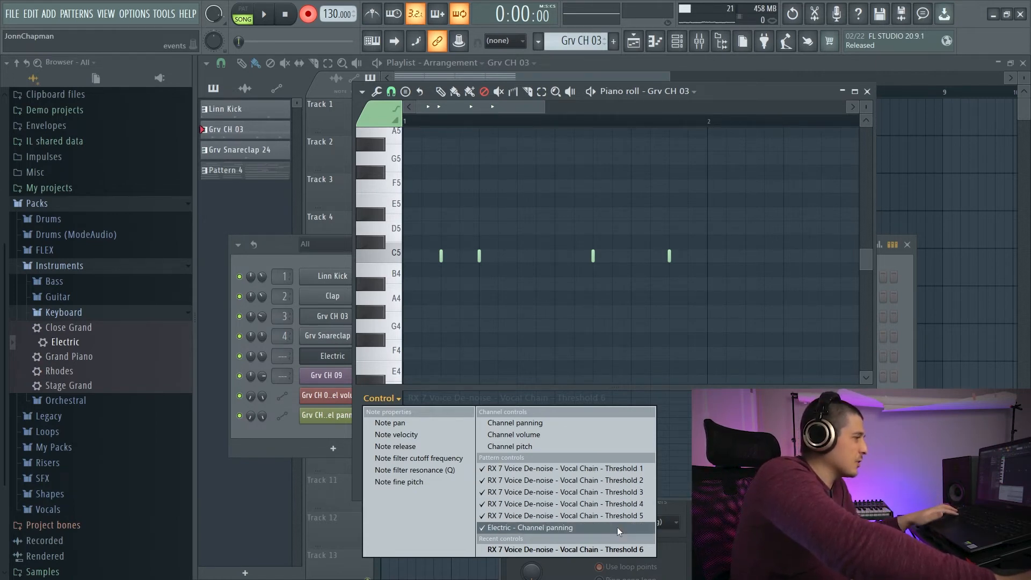
{"action": "left_click", "coordinate": [570, 528]}
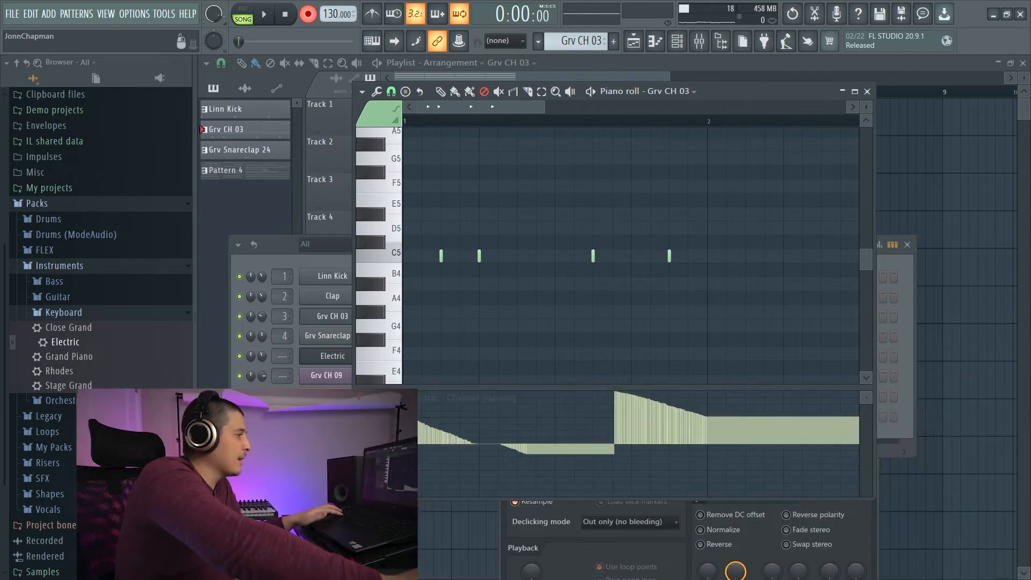
Step: Try to delete the recorded Electric panning events across bar 1, and undo the deletion
{"action": "left_click_drag", "start_coordinate": [406, 414], "coordinate": [698, 425]}
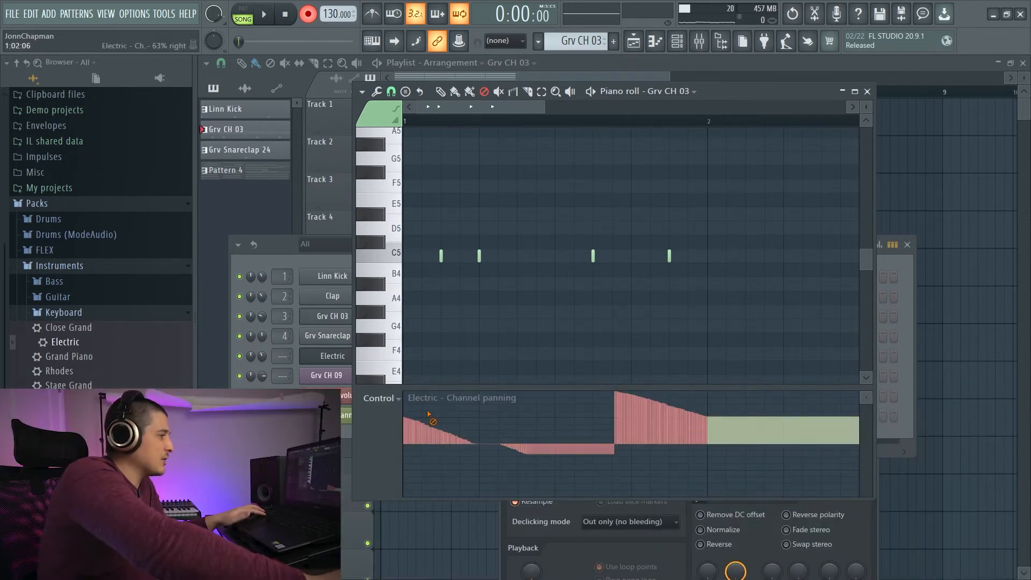
{"action": "key", "text": "Delete"}
{"action": "key", "text": "ctrl+z"}
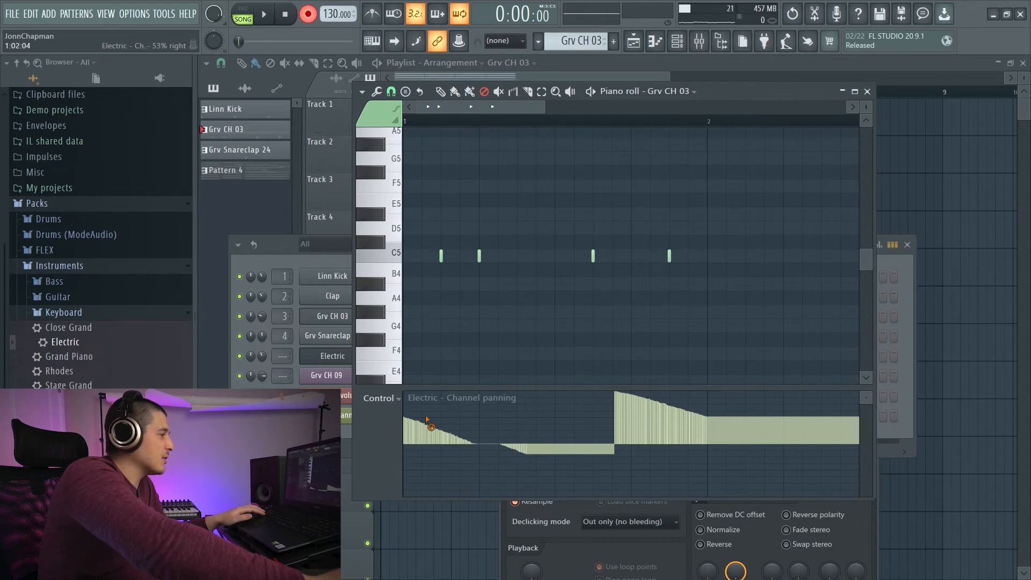
Step: Redraw parts of the Electric channel panning curve in bar 1 with flat and varying levels
{"action": "left_click", "coordinate": [397, 398]}
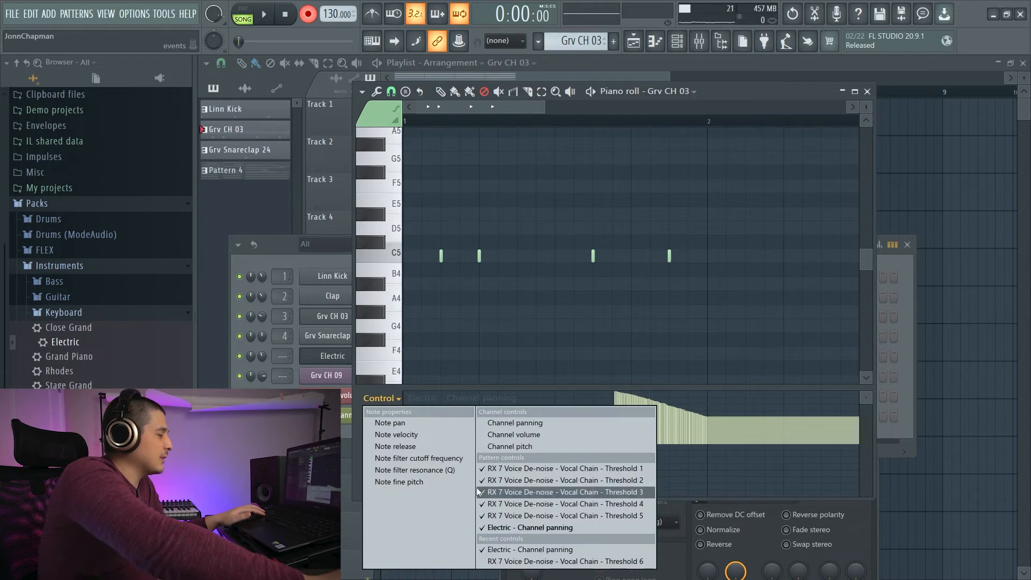
{"action": "left_click", "coordinate": [548, 529]}
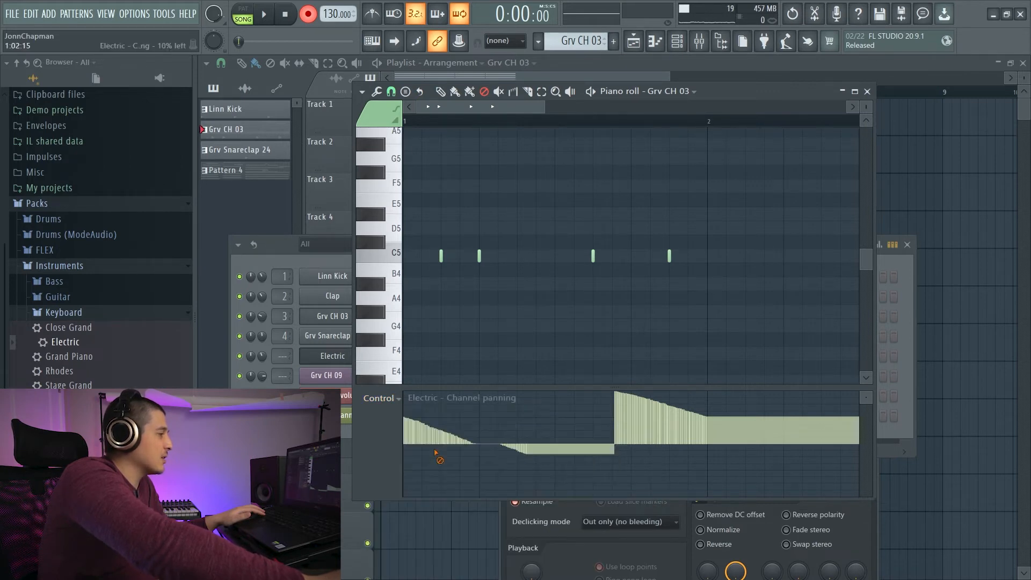
{"action": "left_click_drag", "start_coordinate": [443, 432], "coordinate": [524, 425]}
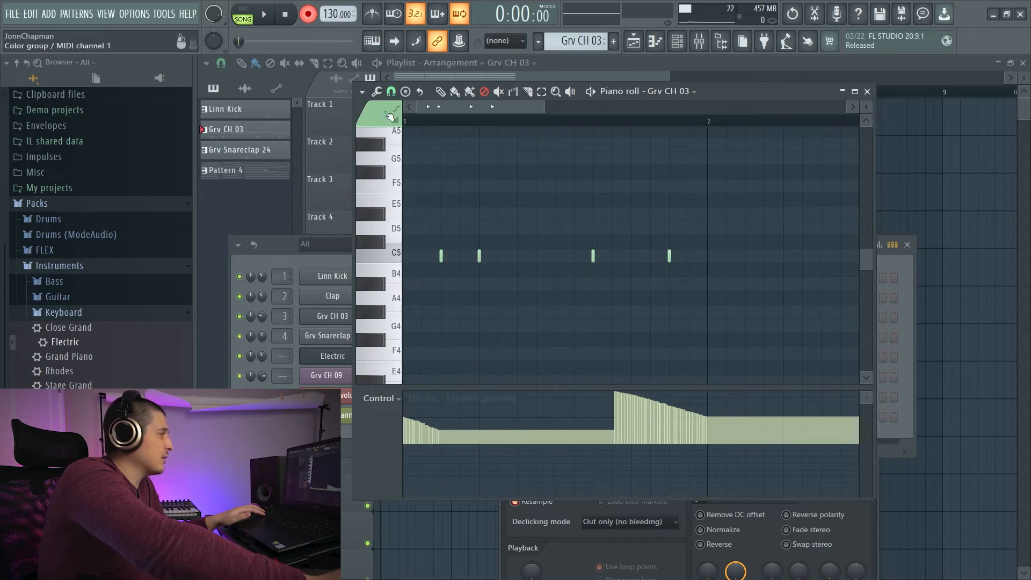
{"action": "key", "text": "p"}
{"action": "mouse_move", "coordinate": [441, 414]}
{"action": "left_mouse_down"}
{"action": "mouse_move", "coordinate": [518, 446]}
{"action": "mouse_move", "coordinate": [644, 438]}
{"action": "mouse_move", "coordinate": [570, 450]}
{"action": "mouse_move", "coordinate": [561, 490]}
{"action": "mouse_move", "coordinate": [726, 412]}
{"action": "mouse_move", "coordinate": [542, 410]}
{"action": "left_mouse_up"}
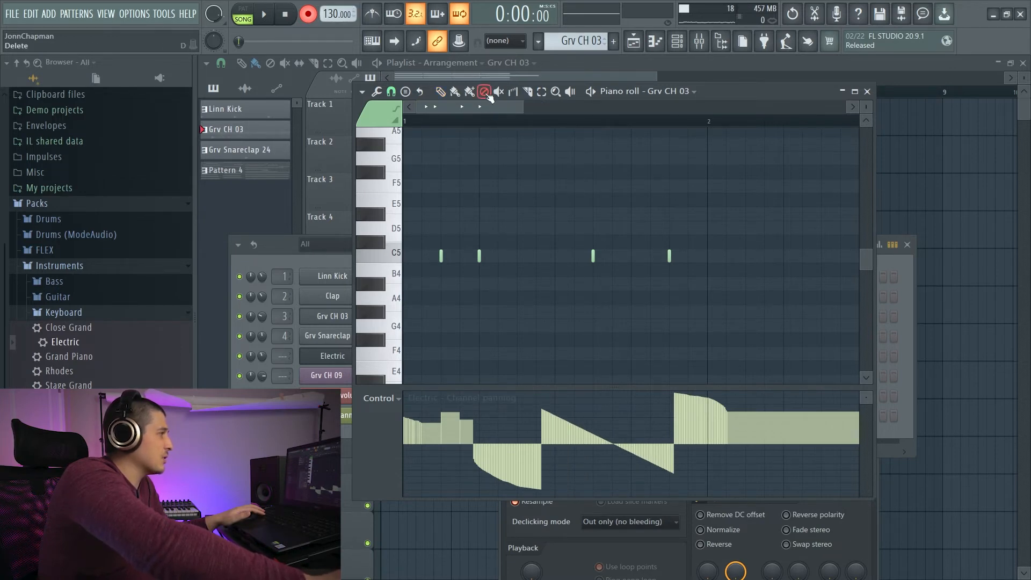
Step: Delete all Electric channel panning events from the Grv CH 03 pattern and close the piano roll
{"action": "left_click_drag", "start_coordinate": [410, 417], "coordinate": [842, 417]}
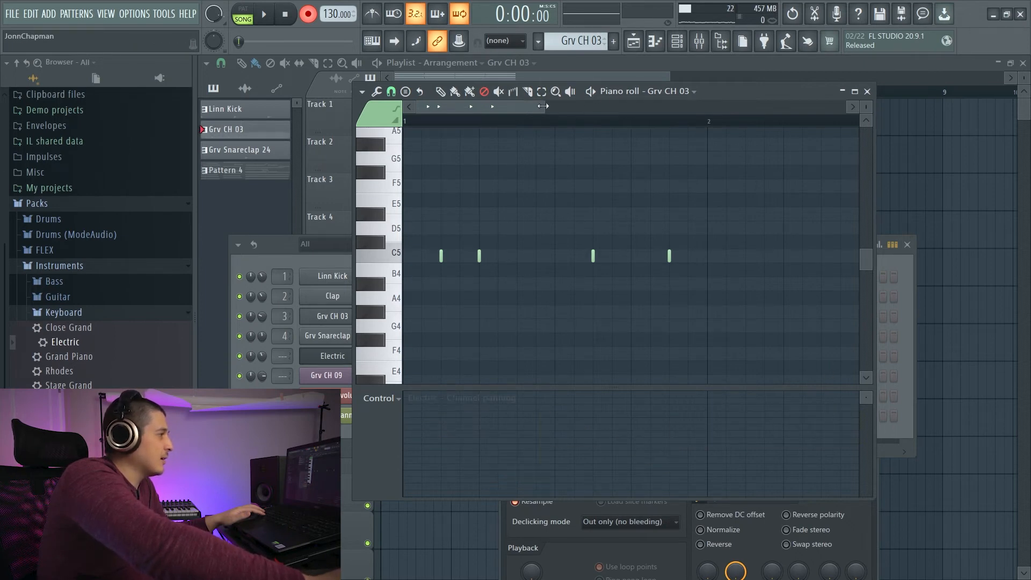
{"action": "left_click_drag", "start_coordinate": [544, 106], "coordinate": [630, 106]}
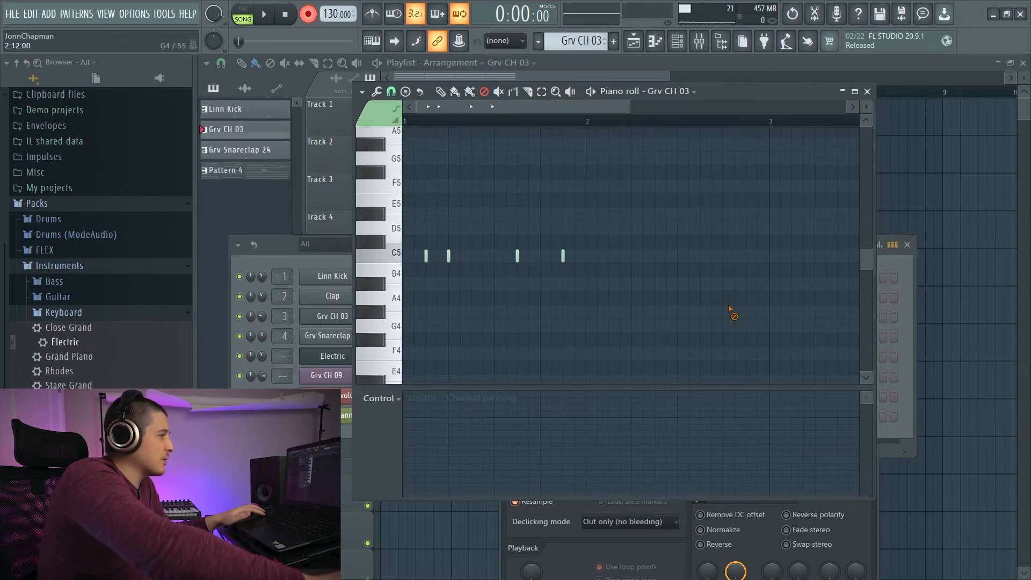
{"action": "left_click", "coordinate": [867, 92]}
{"action": "left_click_drag", "start_coordinate": [486, 248], "coordinate": [569, 302]}
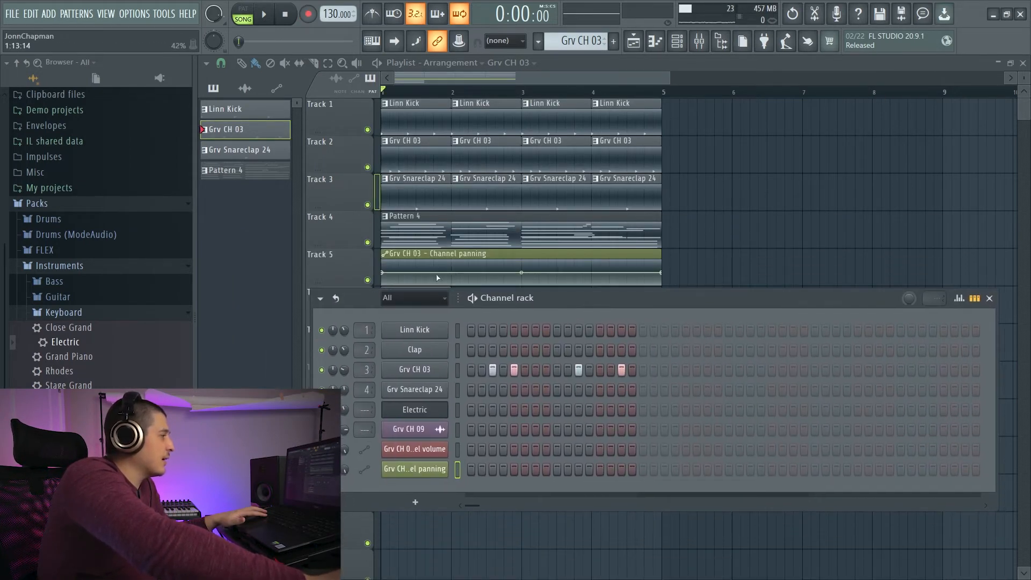
{"action": "mouse_move", "coordinate": [457, 258]}
{"action": "left_mouse_down"}
{"action": "mouse_move", "coordinate": [490, 258]}
{"action": "mouse_move", "coordinate": [458, 258]}
{"action": "left_mouse_up"}
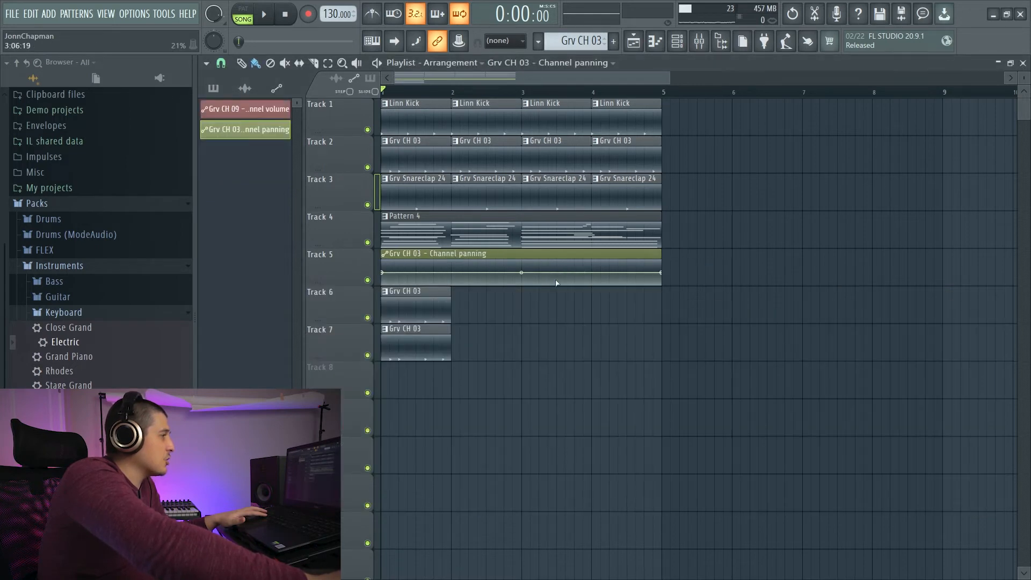
{"action": "double_click", "coordinate": [450, 160]}
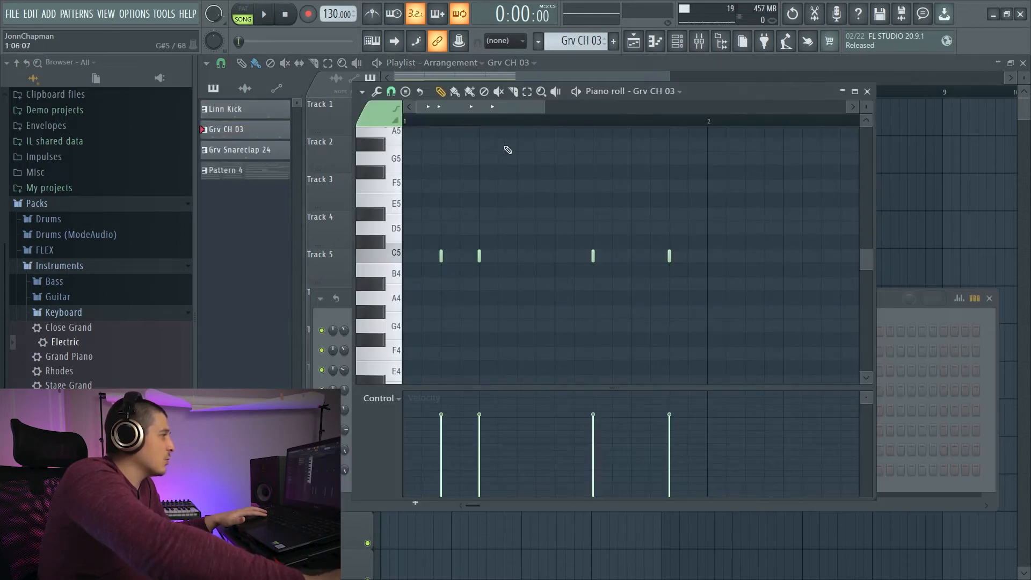
{"action": "left_click", "coordinate": [862, 91]}
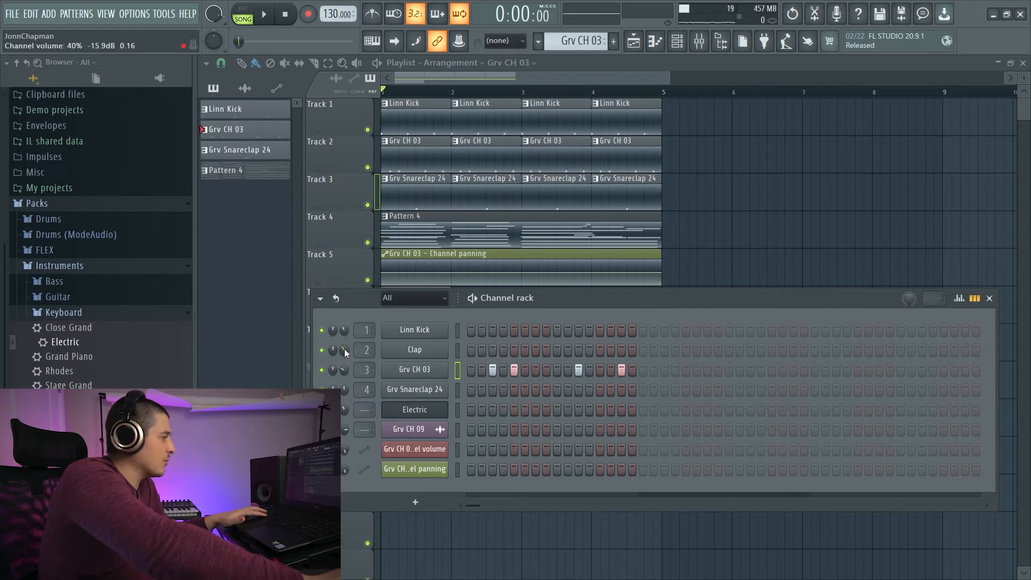
Step: Shape the Grv CH 03 panning clip on Track 5 into a rising ramp over bars 1 to 4, and play it back
{"action": "left_click", "coordinate": [386, 273]}
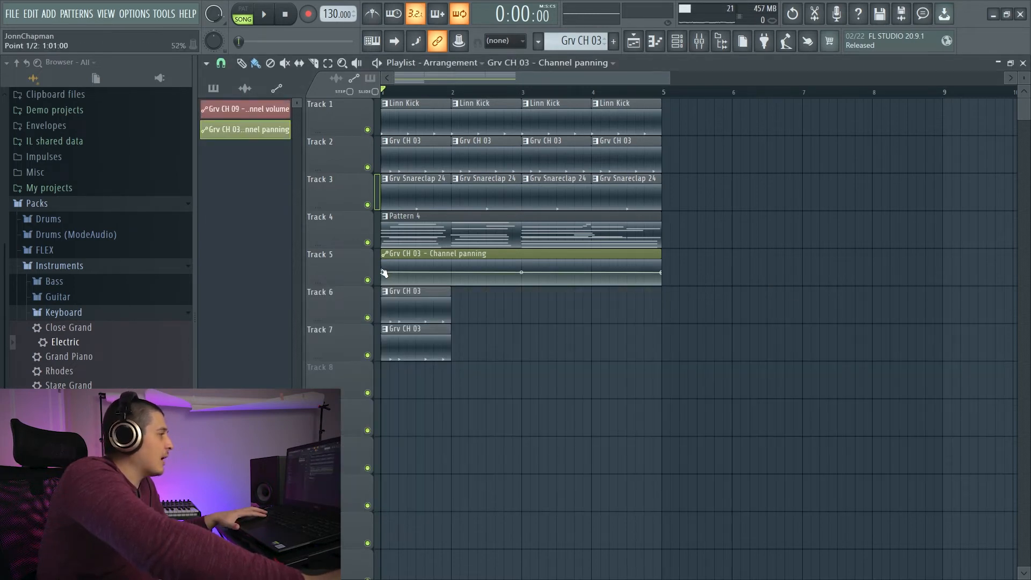
{"action": "left_click_drag", "start_coordinate": [385, 273], "coordinate": [383, 283]}
{"action": "key", "text": "space"}
{"action": "left_click_drag", "start_coordinate": [664, 272], "coordinate": [663, 261]}
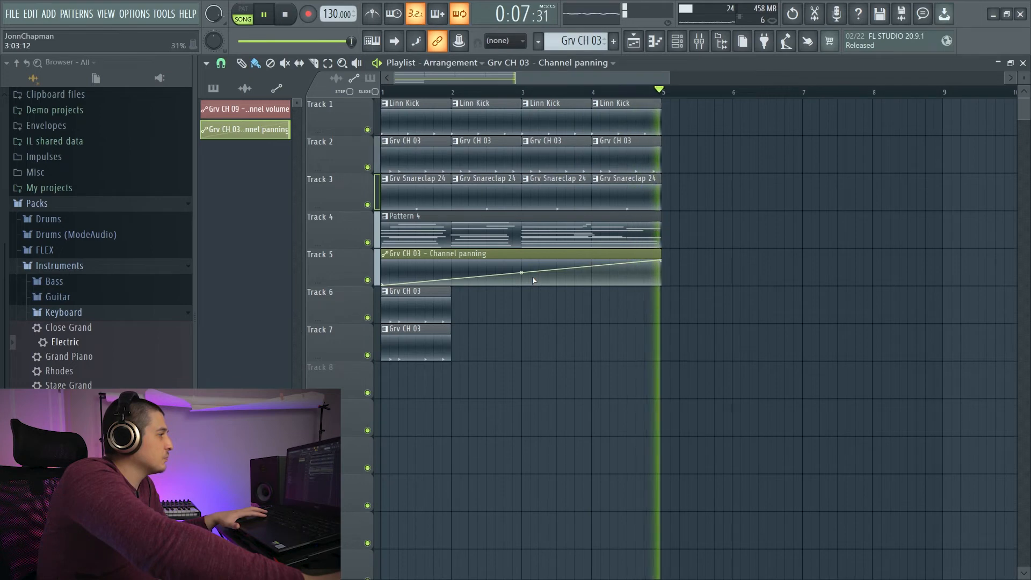
{"action": "key", "text": "space"}
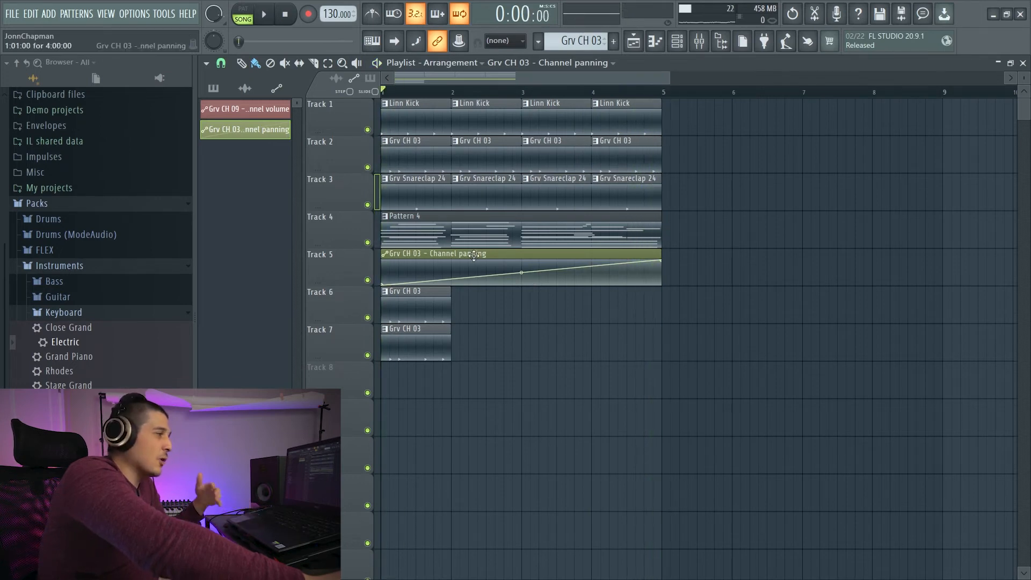
Step: Flatten the Grv CH 03 panning clip on Track 5 by bringing both end points back near the middle
{"action": "right_click", "coordinate": [383, 285]}
{"action": "left_click", "coordinate": [395, 276]}
{"action": "left_click_drag", "start_coordinate": [382, 285], "coordinate": [378, 270]}
{"action": "left_click_drag", "start_coordinate": [658, 258], "coordinate": [662, 270]}
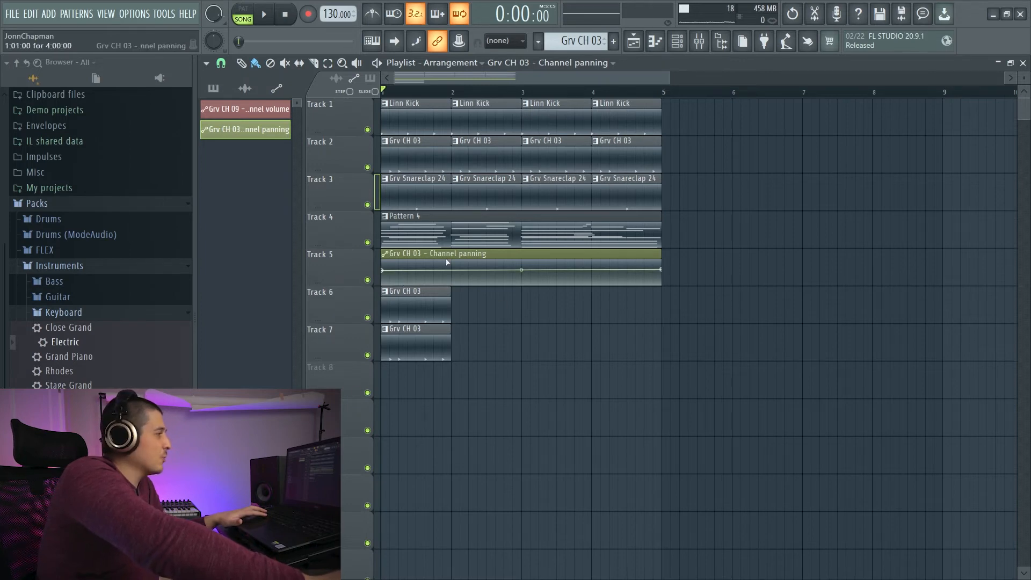
Step: Open the settings of the Grv CH 03 panning clip and set its end point to a value of 4
{"action": "right_click", "coordinate": [389, 261]}
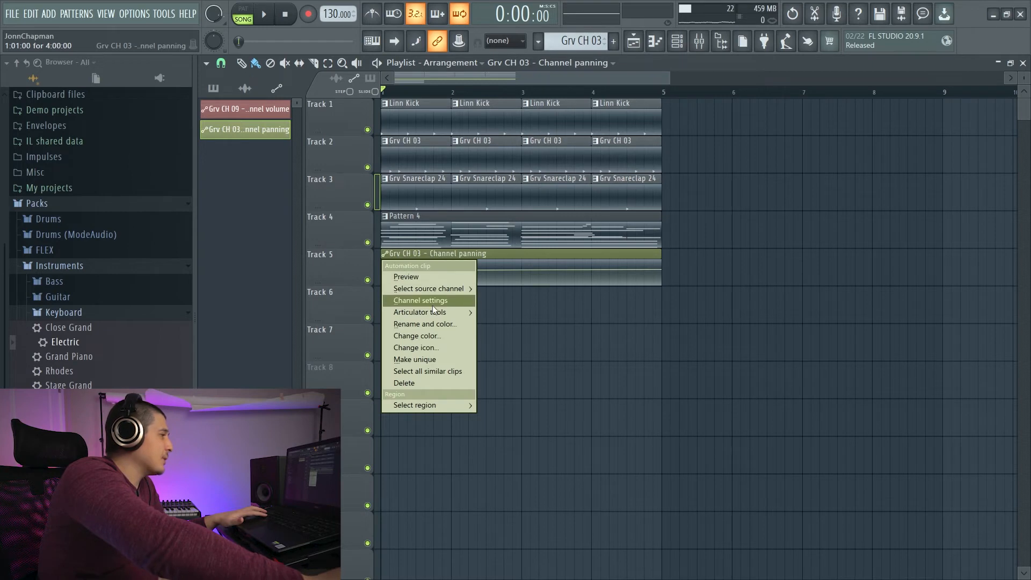
{"action": "left_click", "coordinate": [427, 256]}
{"action": "double_click", "coordinate": [427, 255]}
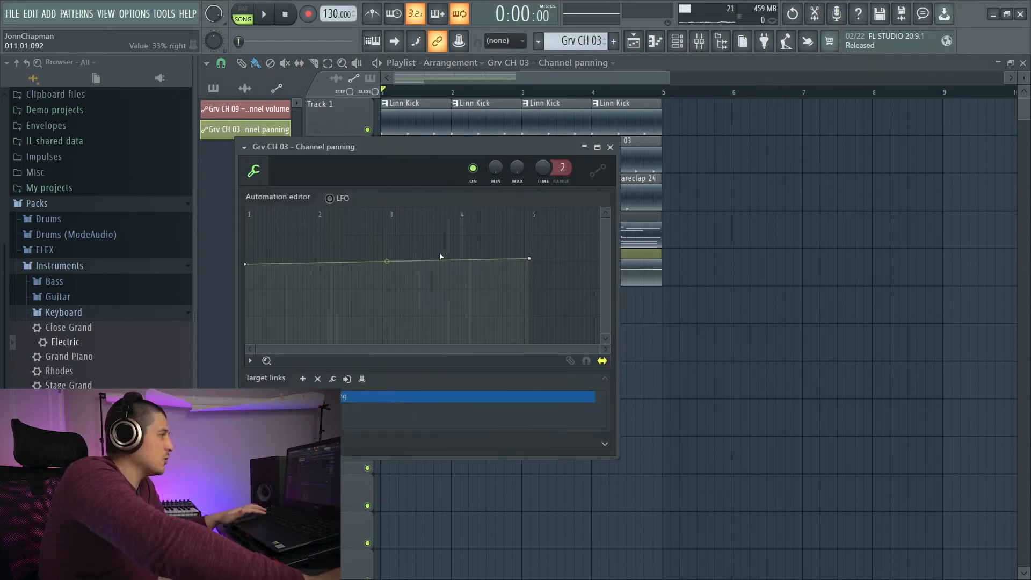
{"action": "left_click_drag", "start_coordinate": [365, 159], "coordinate": [530, 216]}
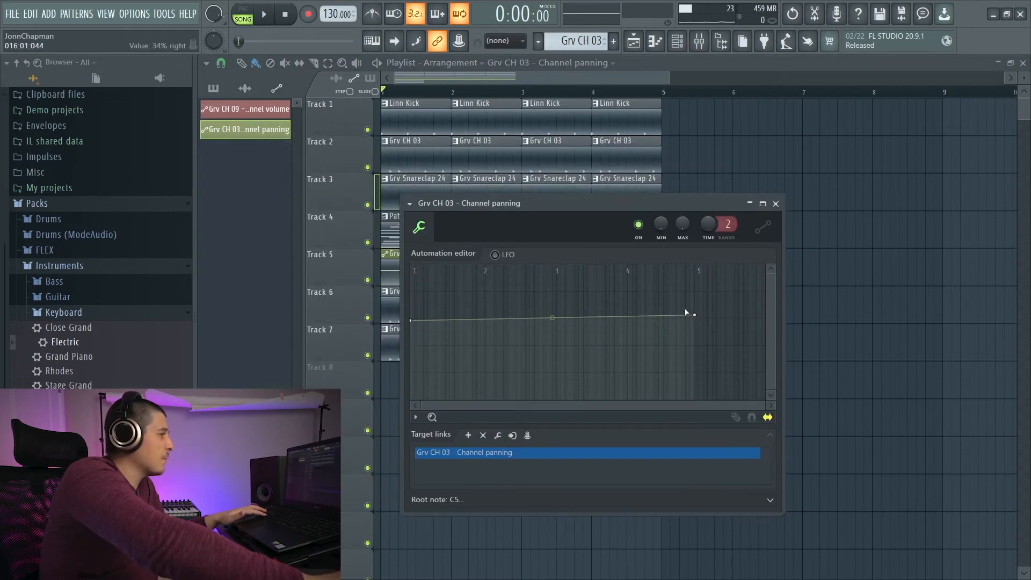
{"action": "right_click", "coordinate": [694, 316]}
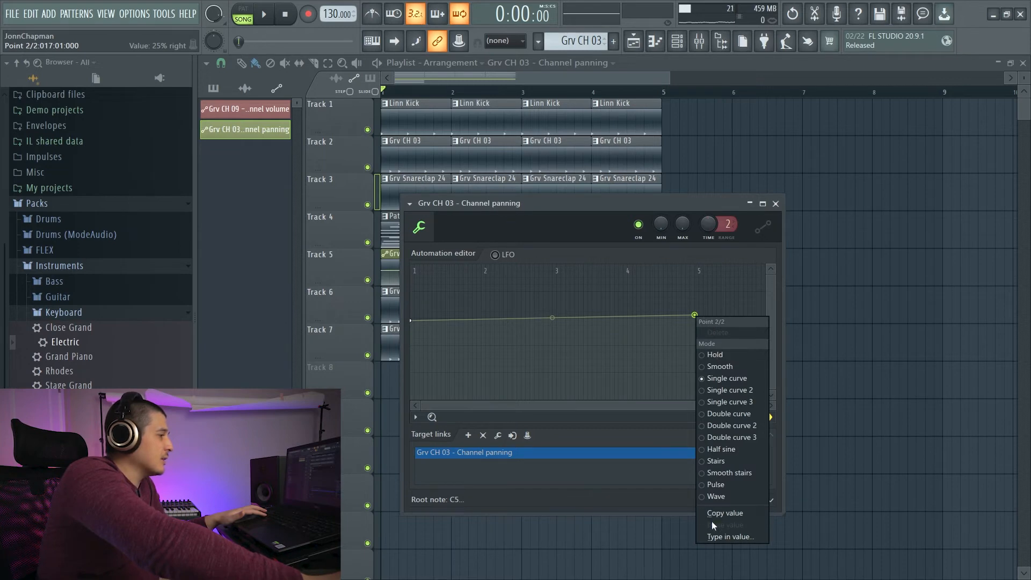
{"action": "left_click", "coordinate": [723, 536]}
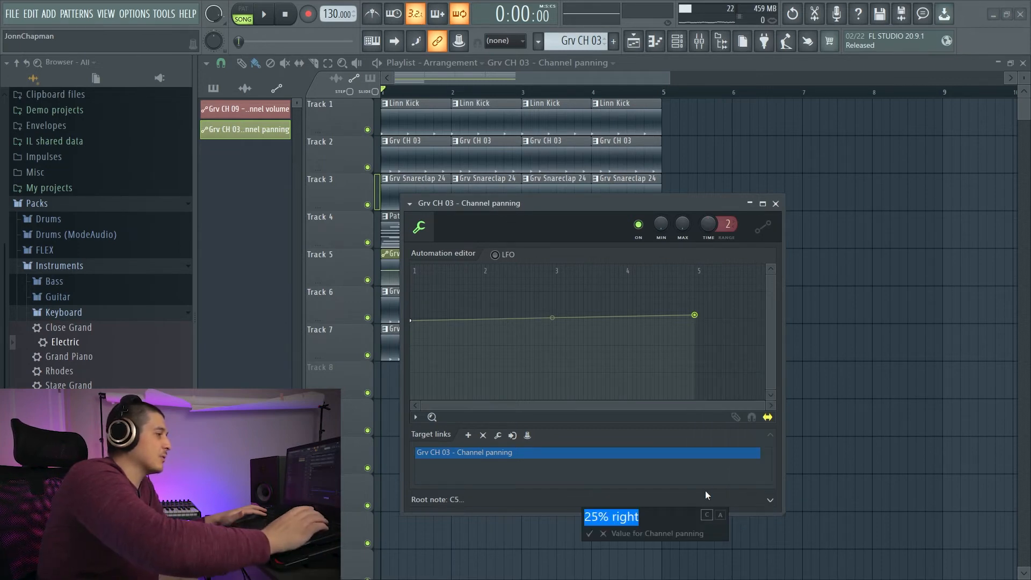
{"action": "type", "text": "4"}
{"action": "key", "text": "Return"}
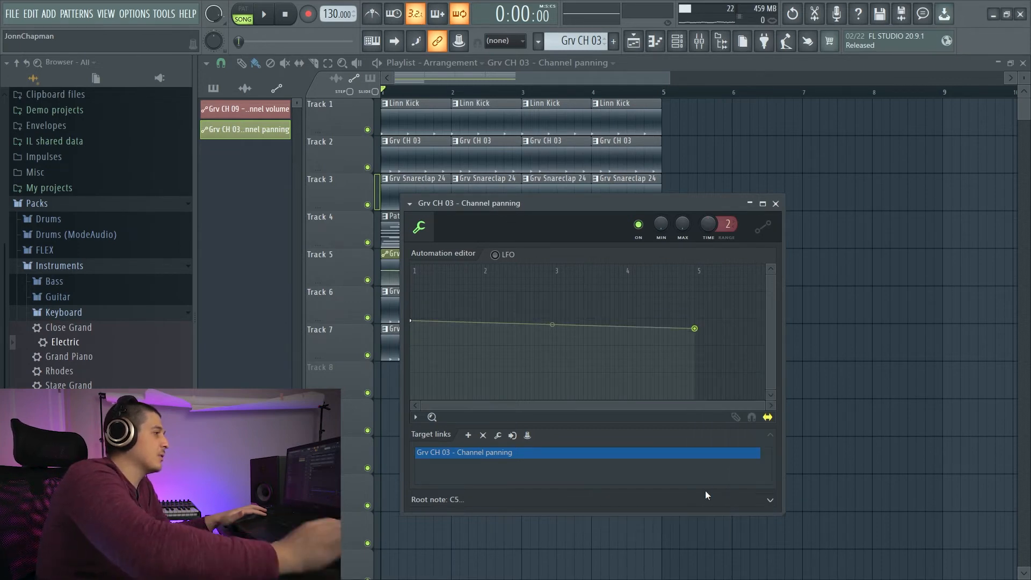
Step: Set the start point of the Grv CH 03 panning curve to a value of 4 as well
{"action": "right_click", "coordinate": [411, 321]}
{"action": "left_click", "coordinate": [461, 542]}
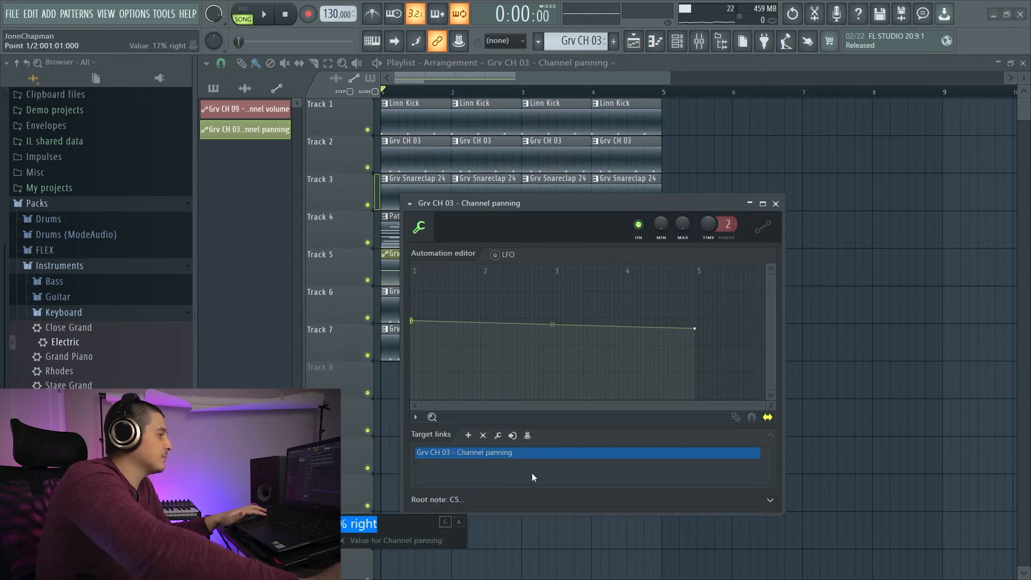
{"action": "type", "text": "4"}
{"action": "key", "text": "Return"}
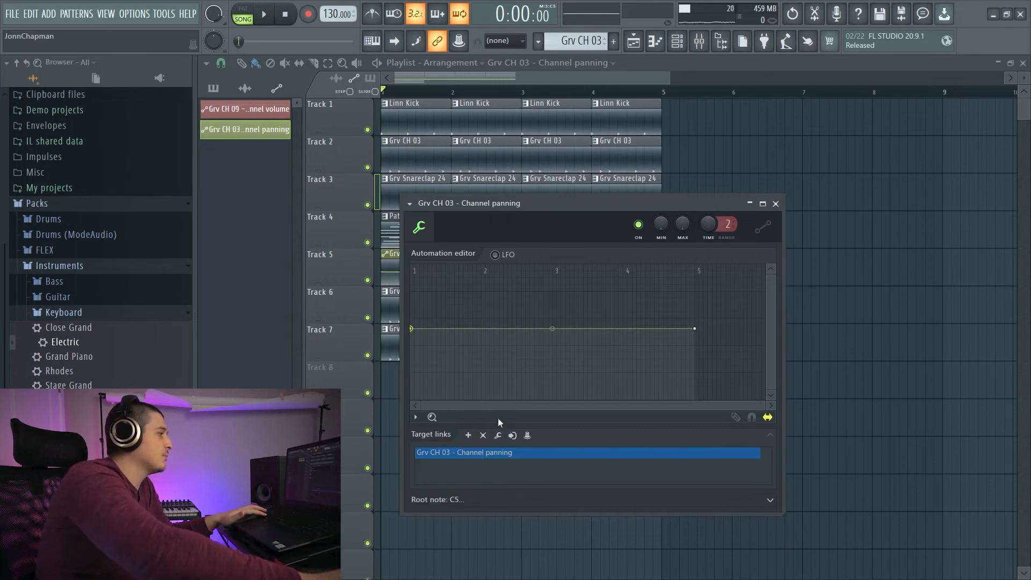
Step: Turn on the LFO for the Grv CH 03 panning clip and move its window clear of the playlist clips
{"action": "left_click_drag", "start_coordinate": [555, 195], "coordinate": [472, 186]}
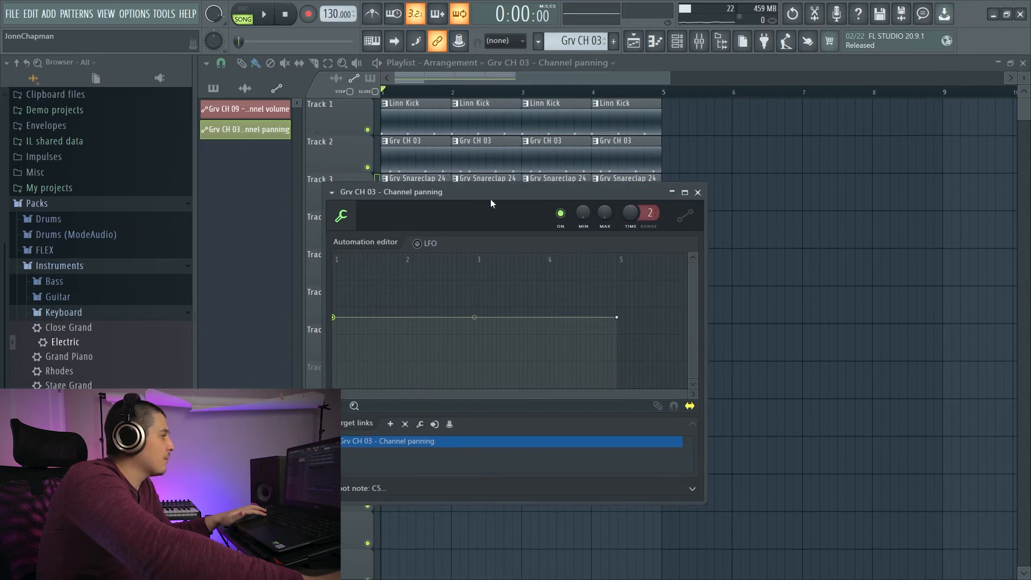
{"action": "left_click", "coordinate": [417, 243]}
{"action": "left_click_drag", "start_coordinate": [447, 192], "coordinate": [626, 183]}
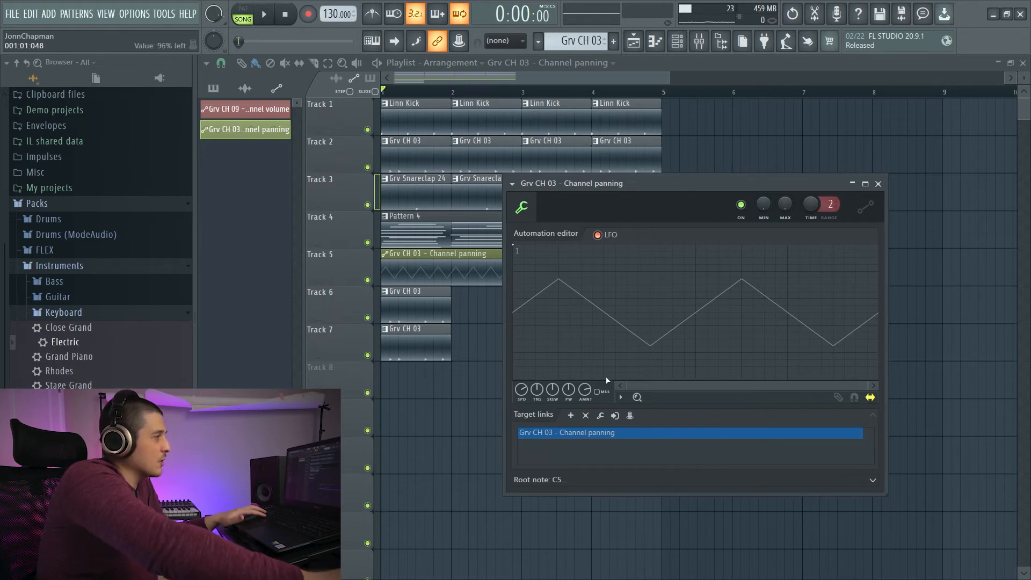
Step: Play the beat while lowering the LFO speed to a slow panning sweep, stop playback and close the clip settings
{"action": "key", "text": "space"}
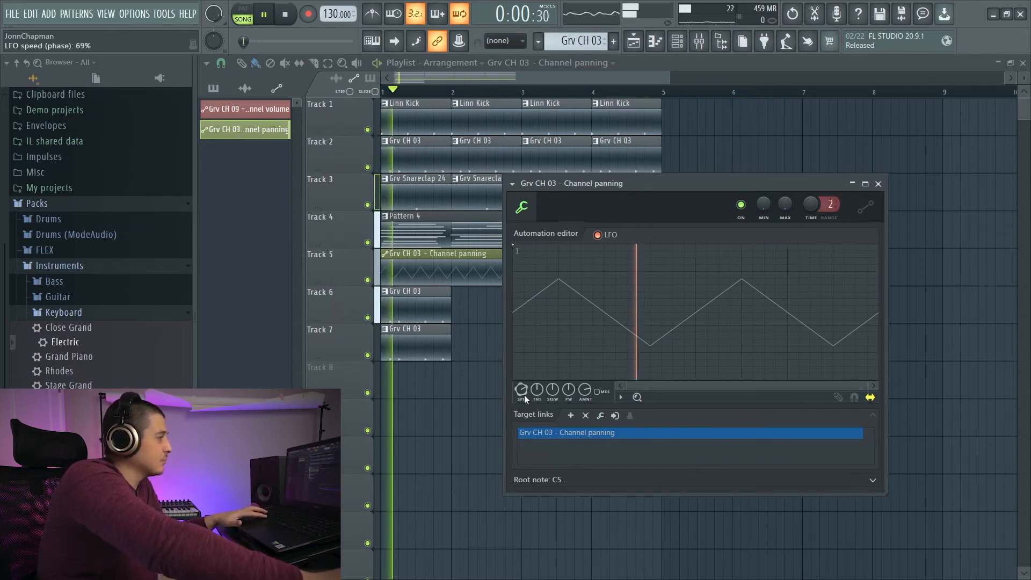
{"action": "left_click_drag", "start_coordinate": [526, 394], "coordinate": [526, 421]}
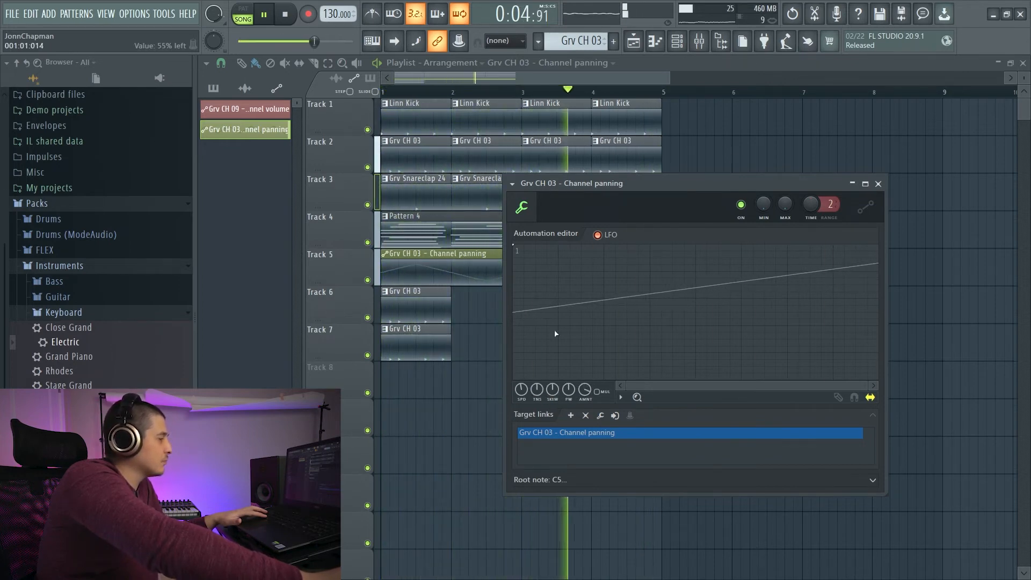
{"action": "left_click_drag", "start_coordinate": [627, 180], "coordinate": [558, 232]}
{"action": "key", "text": "space"}
{"action": "left_click", "coordinate": [797, 230]}
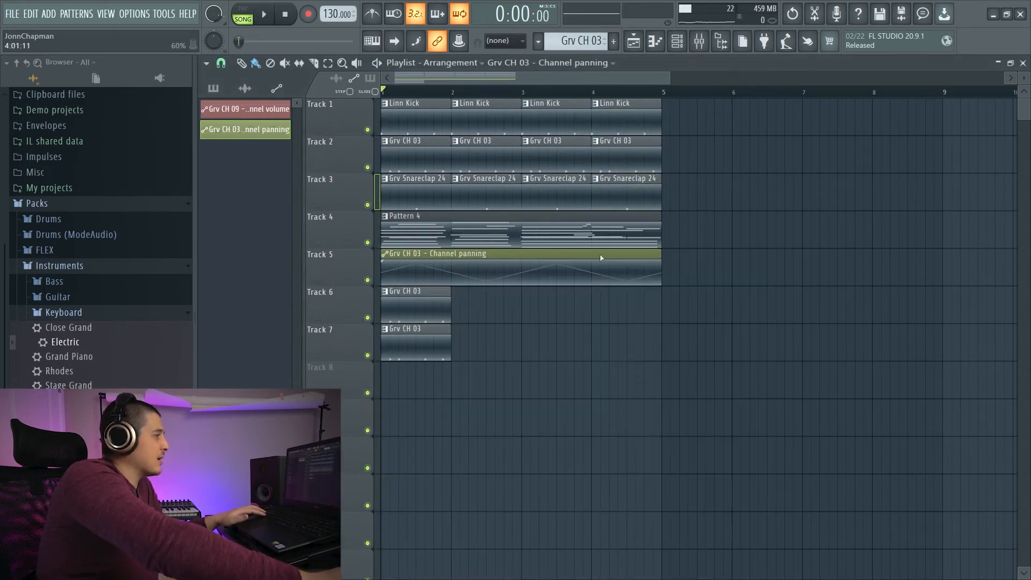
Step: Reopen the Grv CH 03 panning clip settings, review the LFO controls and close the window
{"action": "double_click", "coordinate": [531, 255]}
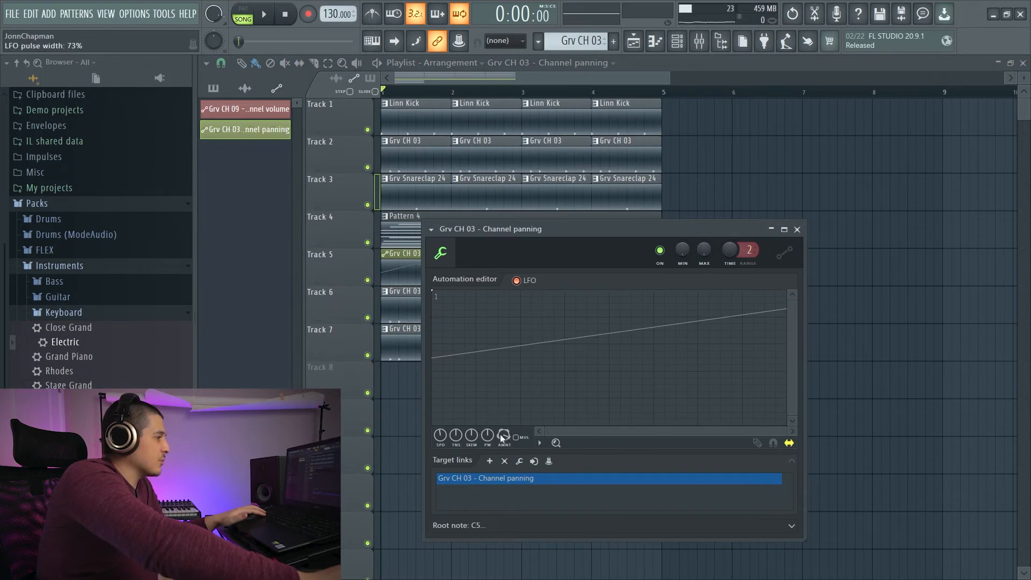
{"action": "left_click_drag", "start_coordinate": [507, 262], "coordinate": [664, 211]}
{"action": "mouse_move", "coordinate": [643, 388]}
{"action": "left_mouse_down"}
{"action": "mouse_move", "coordinate": [643, 413]}
{"action": "mouse_move", "coordinate": [643, 394]}
{"action": "left_mouse_up"}
{"action": "right_click", "coordinate": [644, 385]}
{"action": "left_click", "coordinate": [660, 376]}
{"action": "left_click_drag", "start_coordinate": [725, 175], "coordinate": [636, 205]}
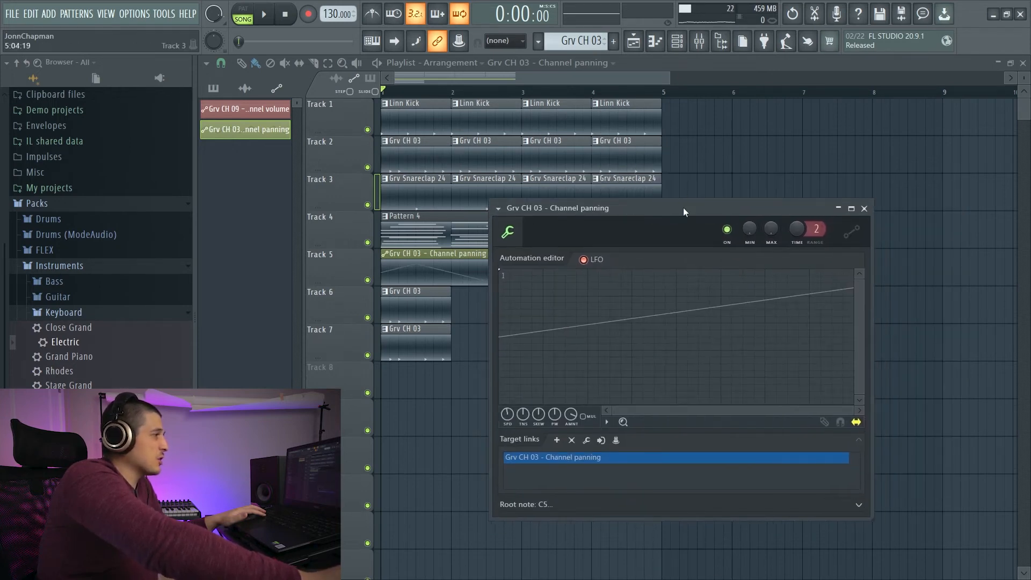
{"action": "left_click", "coordinate": [864, 208]}
{"action": "left_click_drag", "start_coordinate": [534, 253], "coordinate": [486, 265]}
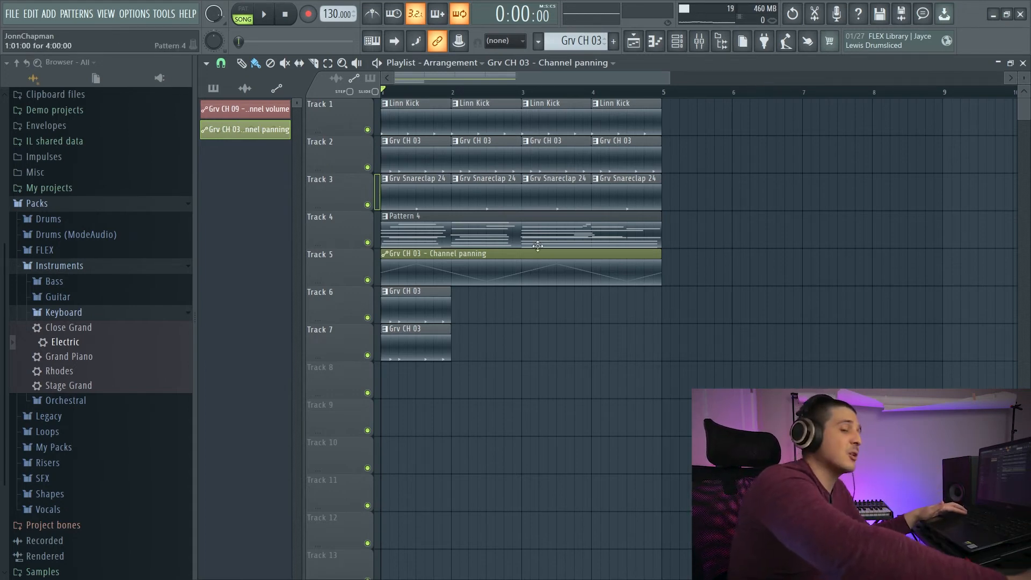
Step: Create an automation clip for the Electric channel's volume and clear the Channel rack away from the playlist tracks
{"action": "key", "text": "F6"}
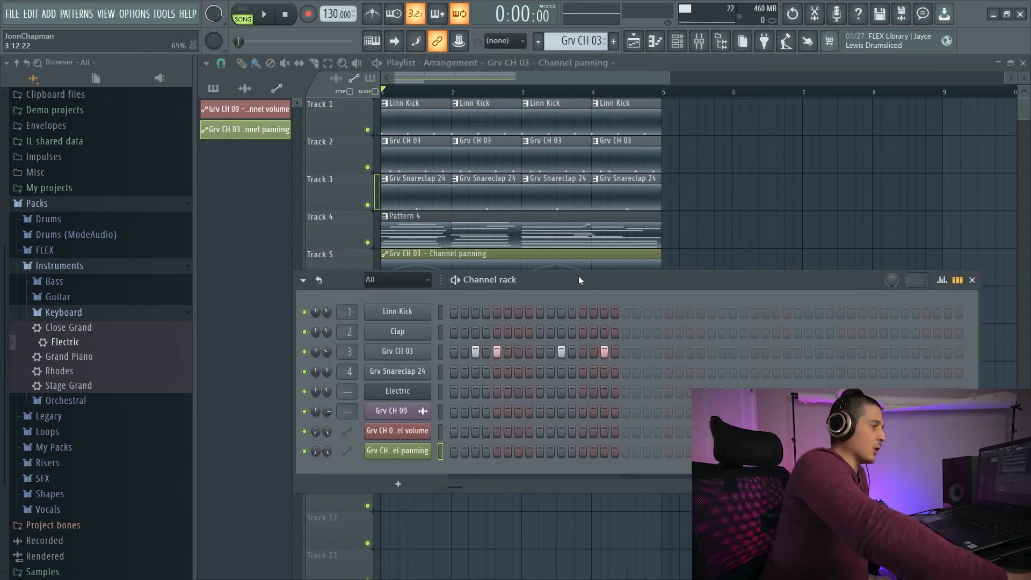
{"action": "left_click_drag", "start_coordinate": [578, 280], "coordinate": [552, 244]}
{"action": "right_click", "coordinate": [298, 354]}
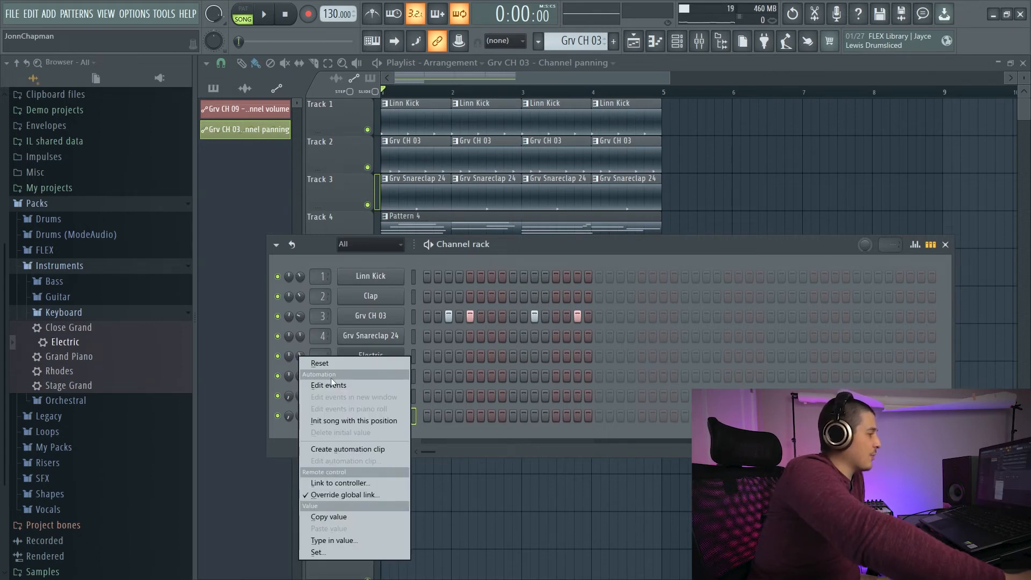
{"action": "left_click", "coordinate": [347, 449]}
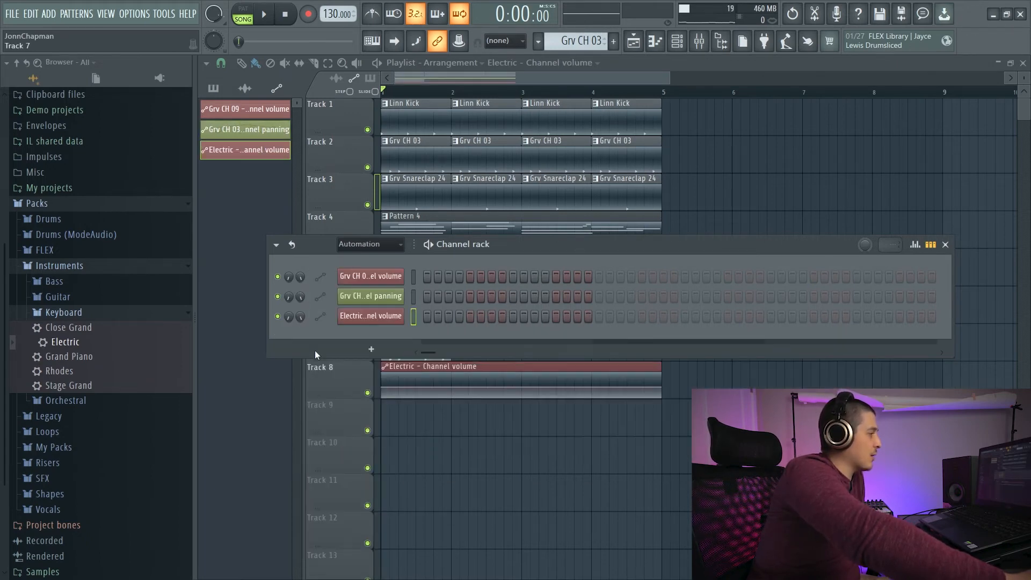
{"action": "left_click_drag", "start_coordinate": [546, 248], "coordinate": [453, 456]}
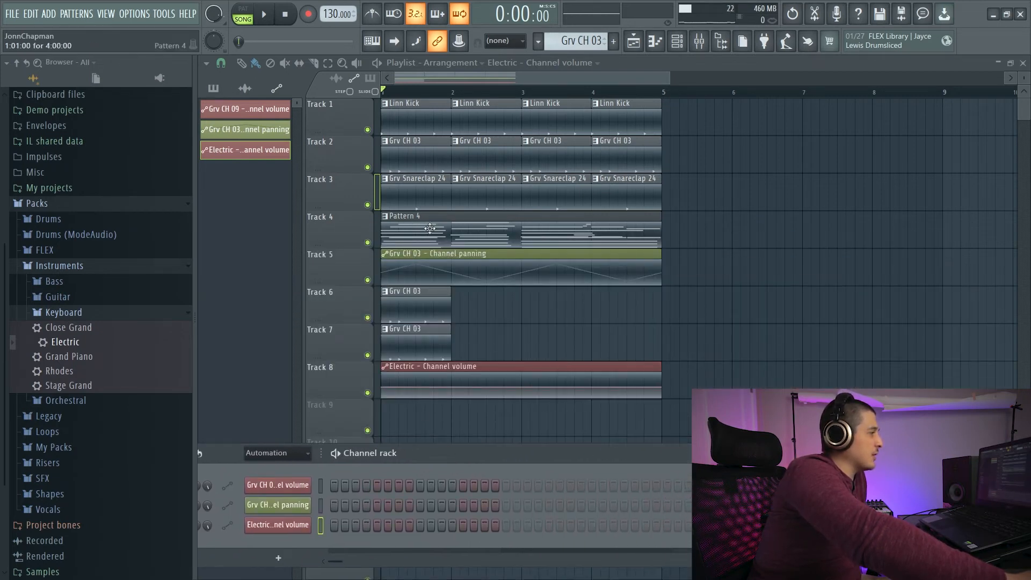
Step: Copy the start point's value in the Electric volume clip on Track 8 and add three points within bars 2 and 3
{"action": "right_click", "coordinate": [383, 387]}
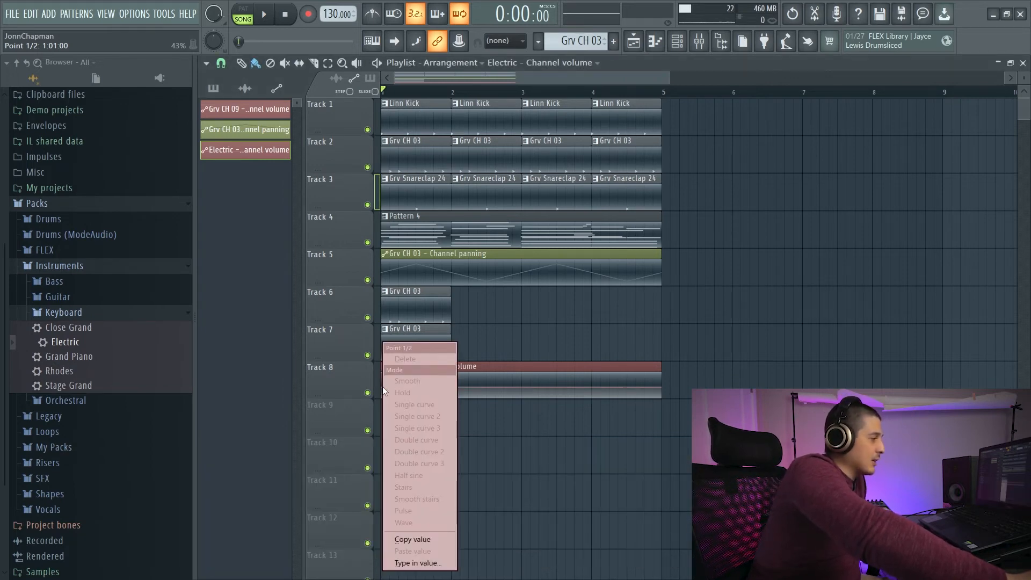
{"action": "left_click", "coordinate": [445, 539]}
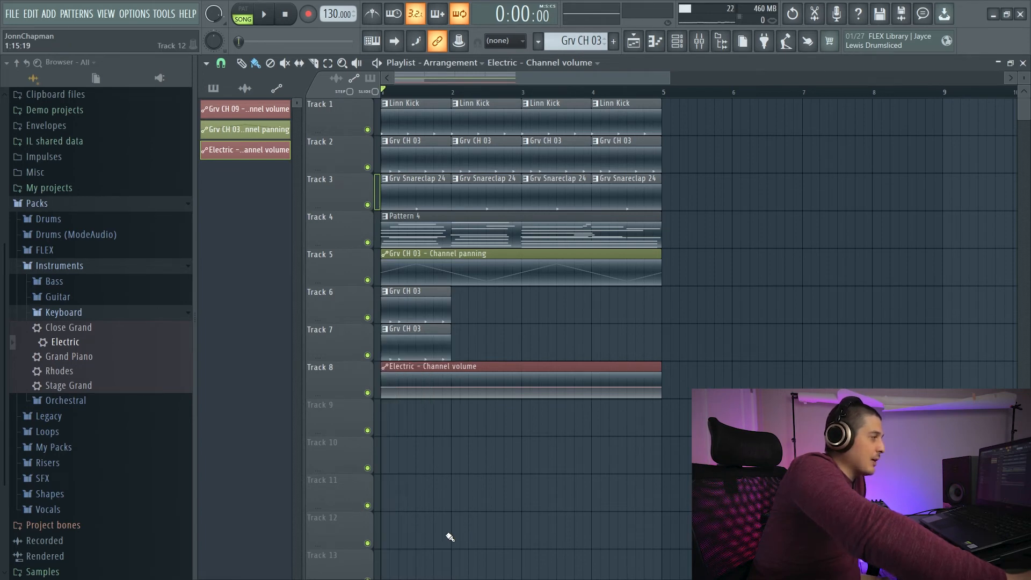
{"action": "left_click", "coordinate": [539, 388]}
{"action": "right_click", "coordinate": [495, 383]}
{"action": "right_click", "coordinate": [471, 395]}
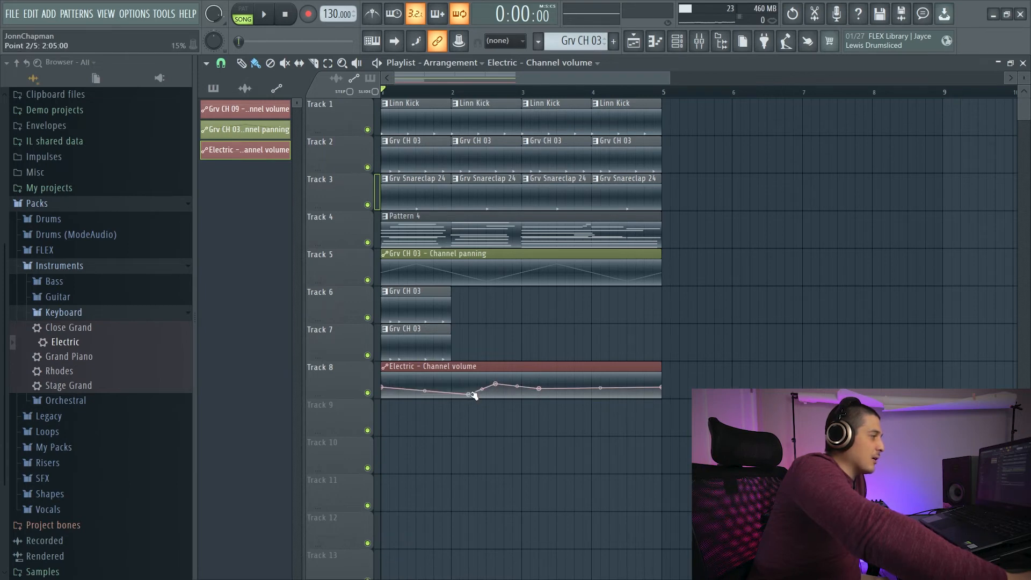
Step: Paste the copied 43% value onto the three added points of the Electric volume clip to level the line
{"action": "right_click", "coordinate": [470, 395]}
{"action": "left_click", "coordinate": [524, 558]}
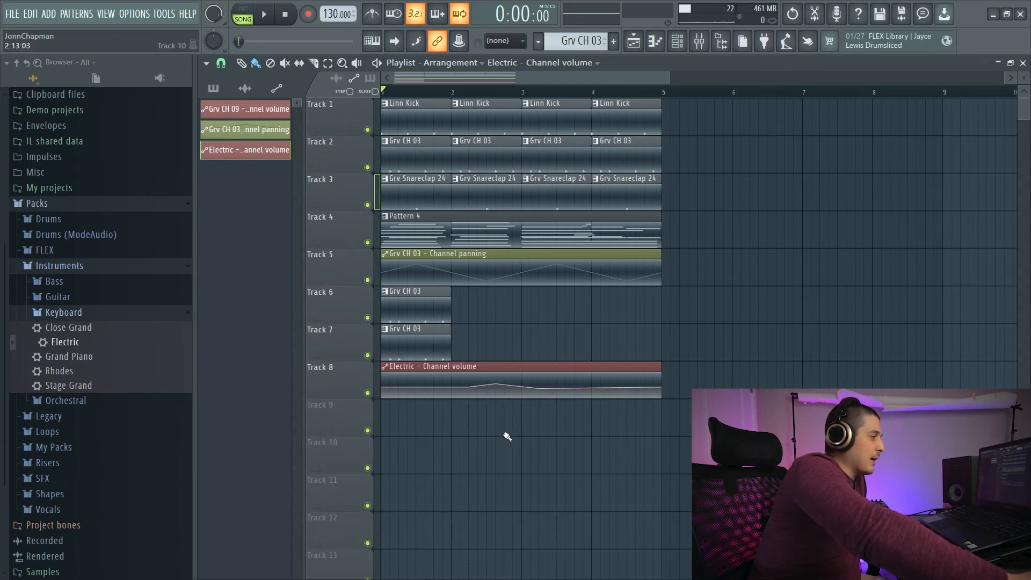
{"action": "right_click", "coordinate": [496, 387]}
{"action": "left_click", "coordinate": [558, 550]}
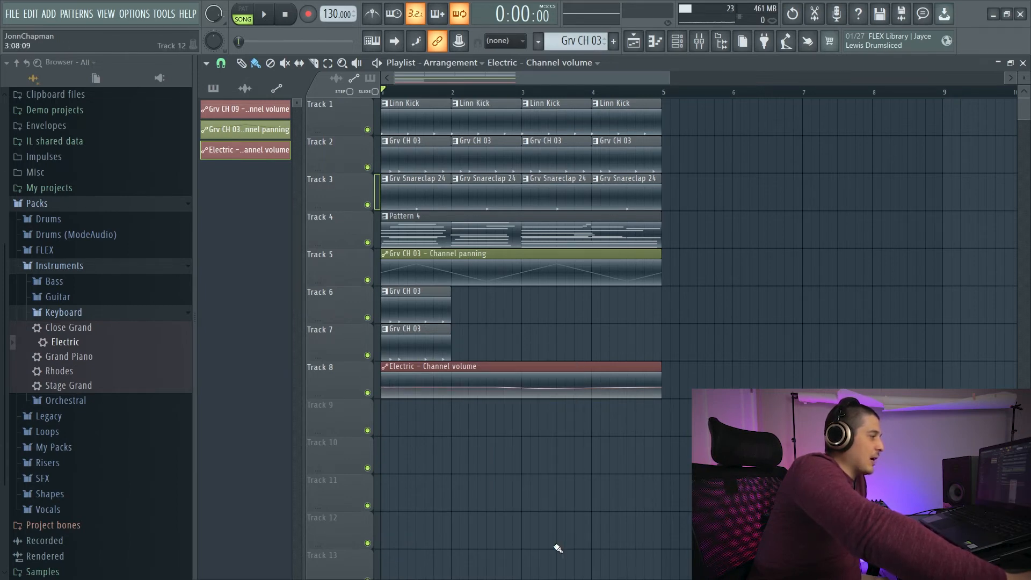
{"action": "right_click", "coordinate": [540, 388]}
{"action": "left_click", "coordinate": [577, 536]}
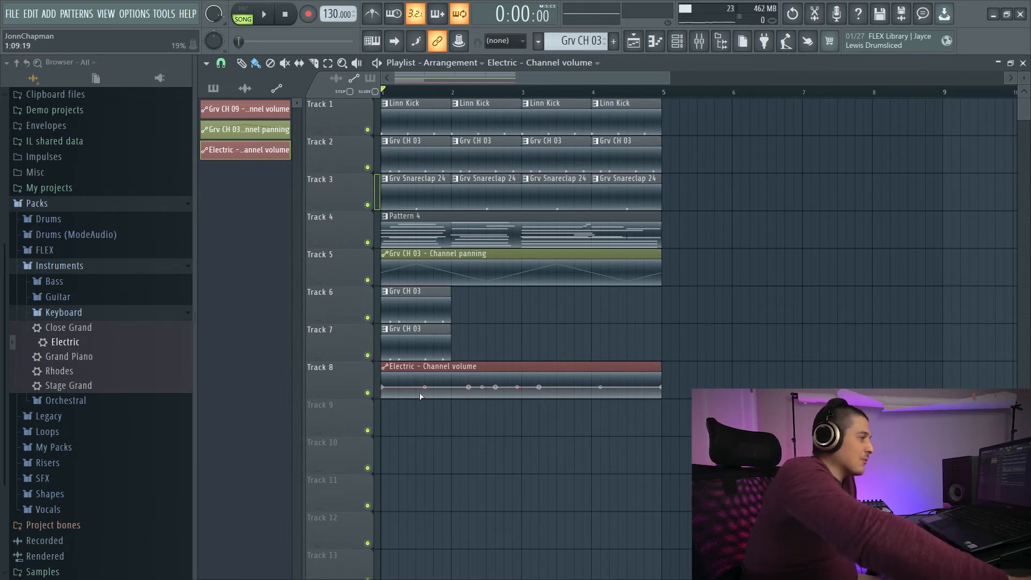
Step: Add a point at the start of bar 2 in the Electric volume clip and paste the 43% value onto it
{"action": "right_click", "coordinate": [454, 387]}
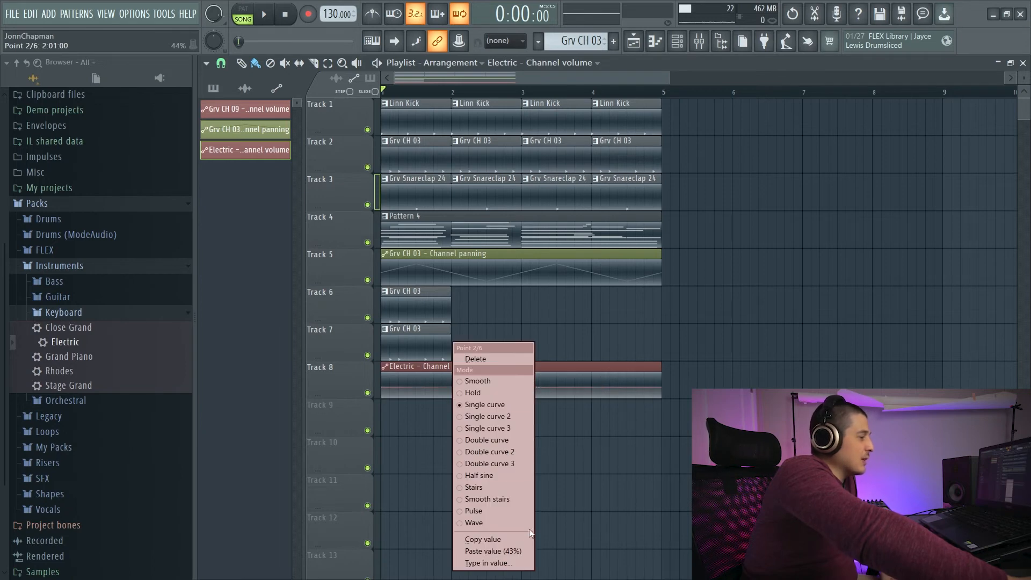
{"action": "left_click", "coordinate": [494, 551]}
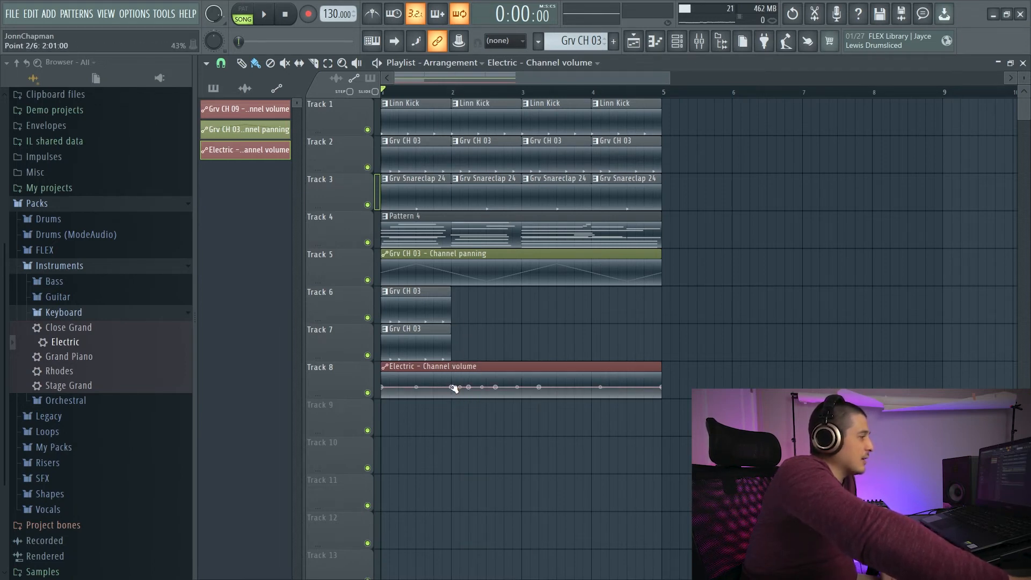
{"action": "right_click", "coordinate": [451, 387]}
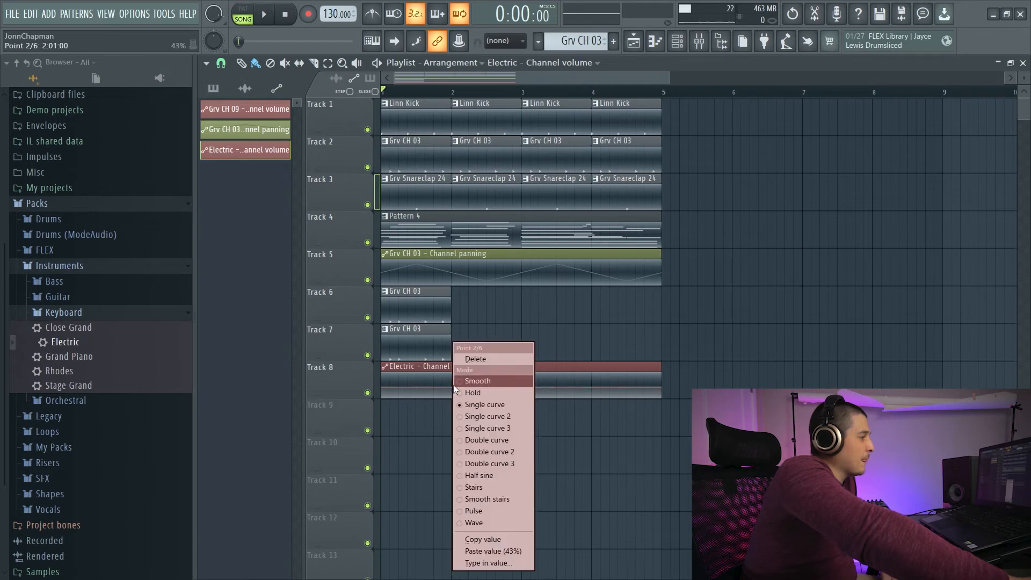
{"action": "left_click", "coordinate": [518, 550]}
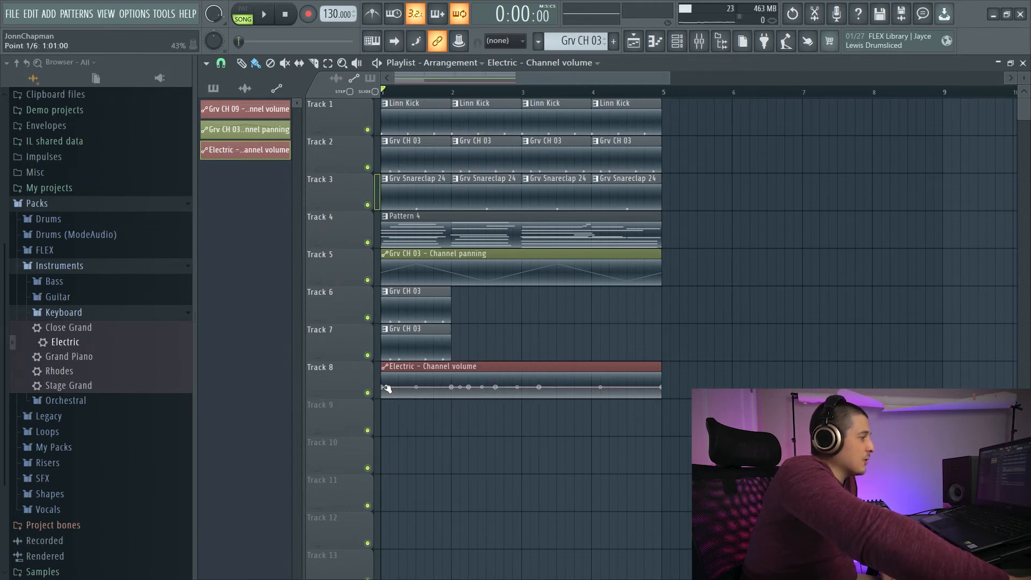
Step: Lower the Electric volume clip's start point for a fade-in over bar 1, bend the ramp into a fast-rising curve, and play it back
{"action": "left_click_drag", "start_coordinate": [387, 388], "coordinate": [384, 450]}
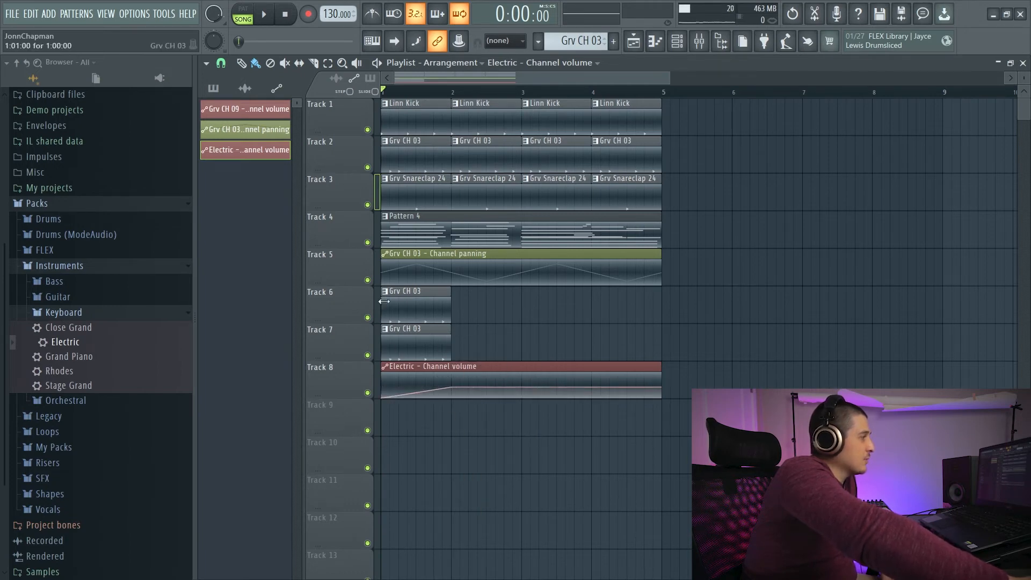
{"action": "key", "text": "space"}
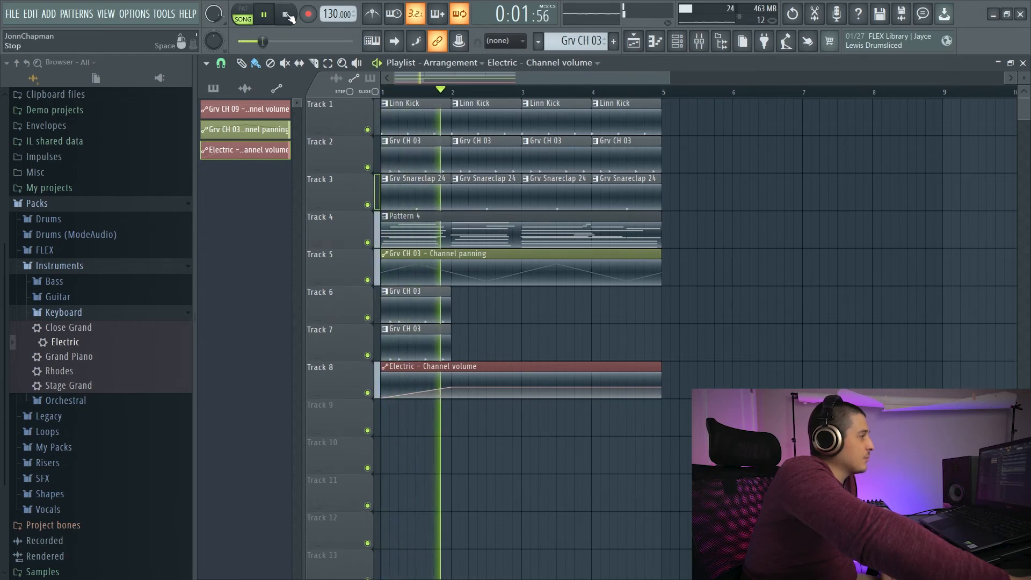
{"action": "left_click", "coordinate": [287, 16]}
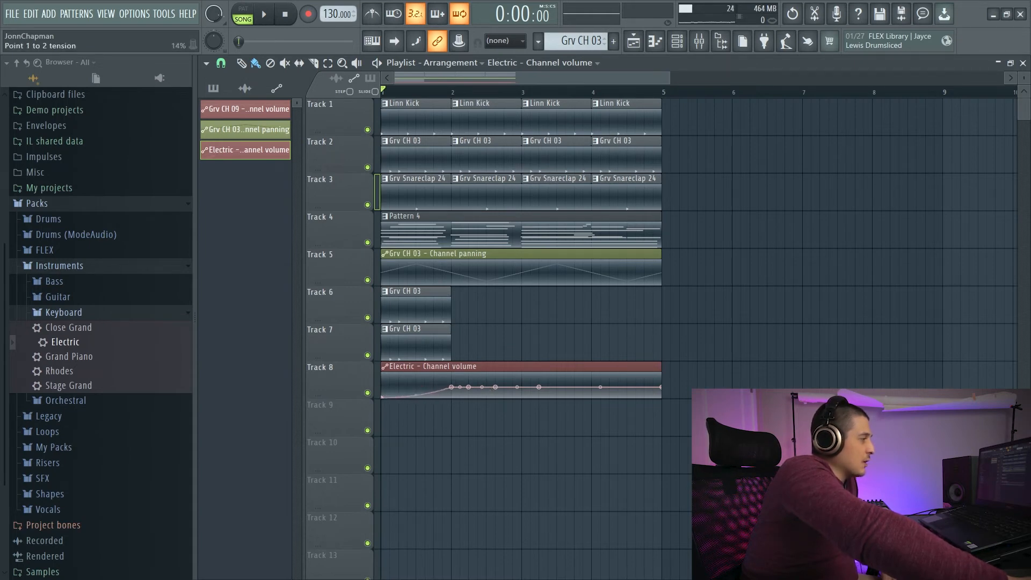
{"action": "left_click", "coordinate": [263, 14]}
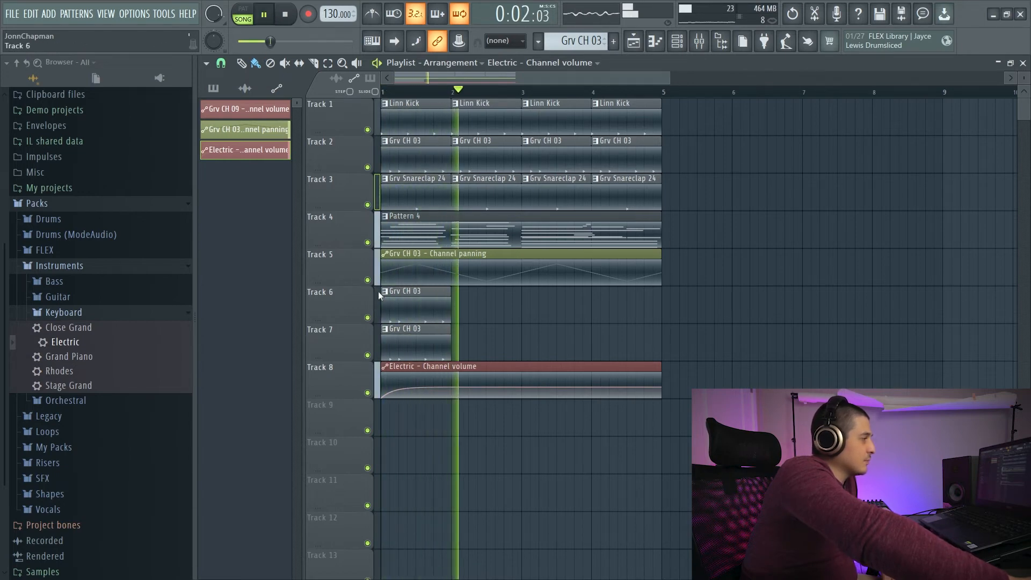
{"action": "left_click", "coordinate": [285, 16]}
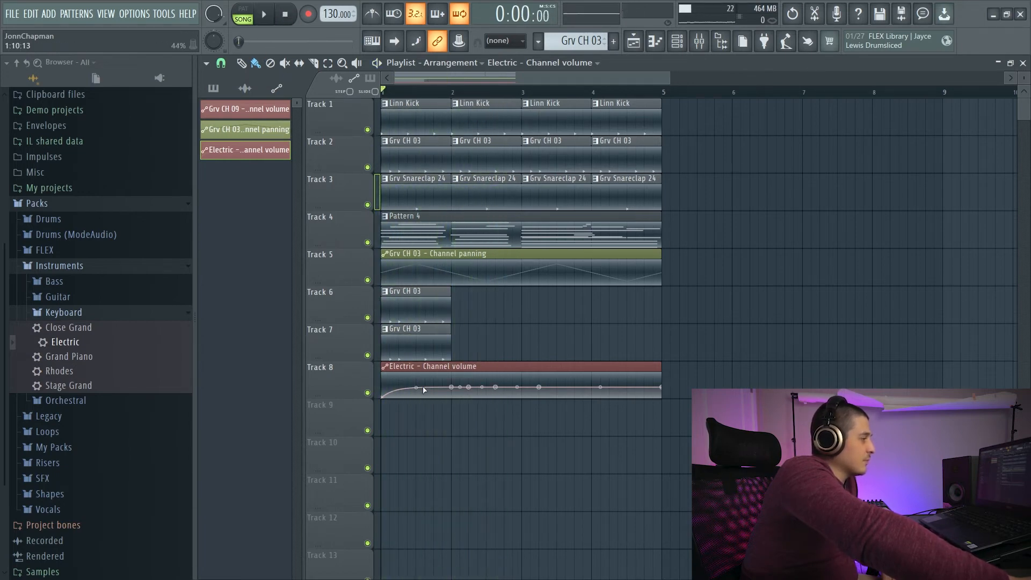
Step: Try a slow-rising curve on the Electric volume fade-in over bar 1, play it back, and restore the fast-rising bend
{"action": "left_click_drag", "start_coordinate": [417, 390], "coordinate": [416, 398]}
{"action": "left_click", "coordinate": [264, 15]}
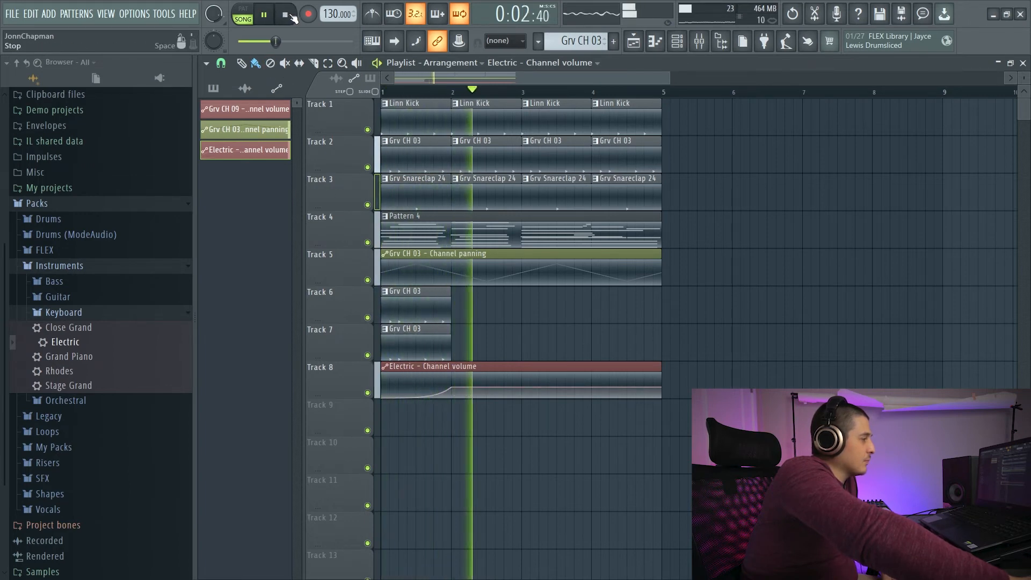
{"action": "left_click", "coordinate": [286, 16]}
{"action": "left_click_drag", "start_coordinate": [417, 397], "coordinate": [416, 388]}
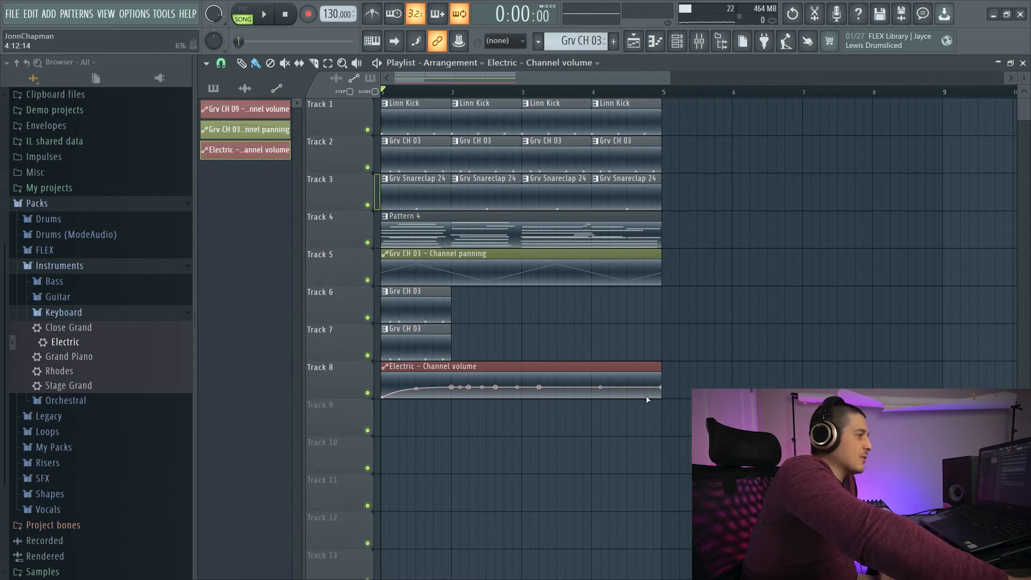
Step: Copy the value of the Electric volume clip's end point and inspect its curve at an enlarged track height
{"action": "right_click", "coordinate": [663, 388]}
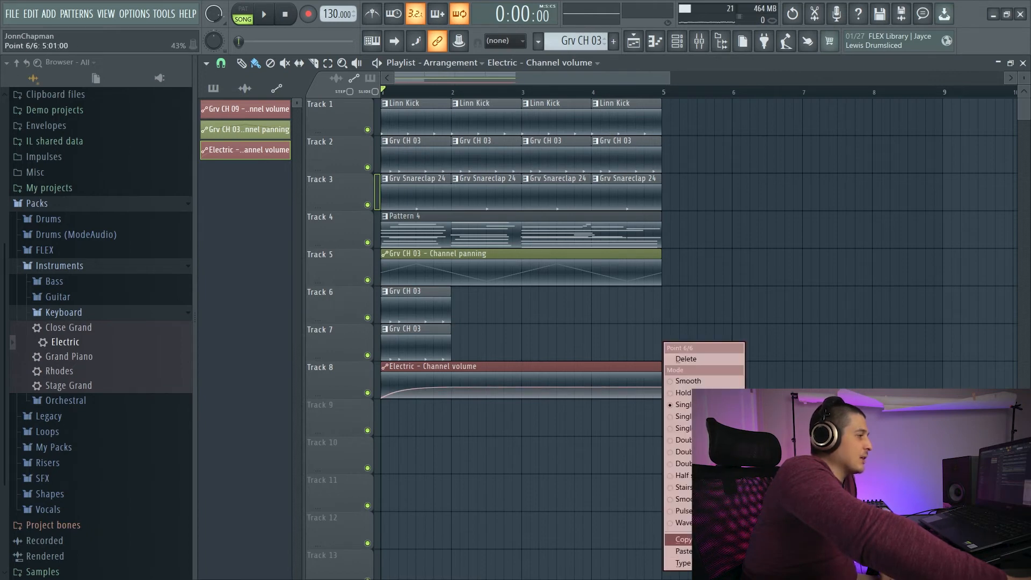
{"action": "left_click", "coordinate": [688, 540]}
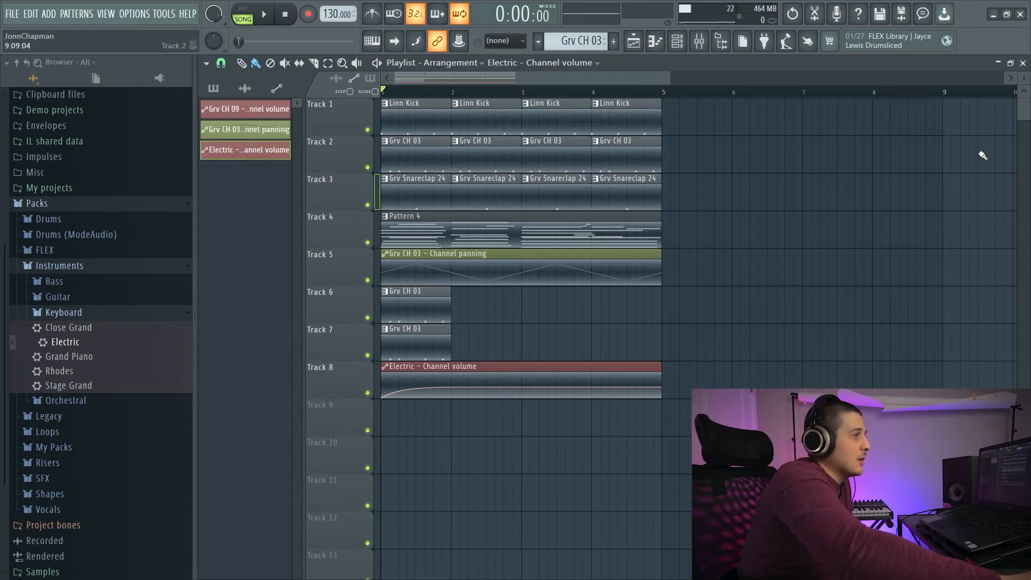
{"action": "left_click_drag", "start_coordinate": [1025, 79], "coordinate": [1025, 46]}
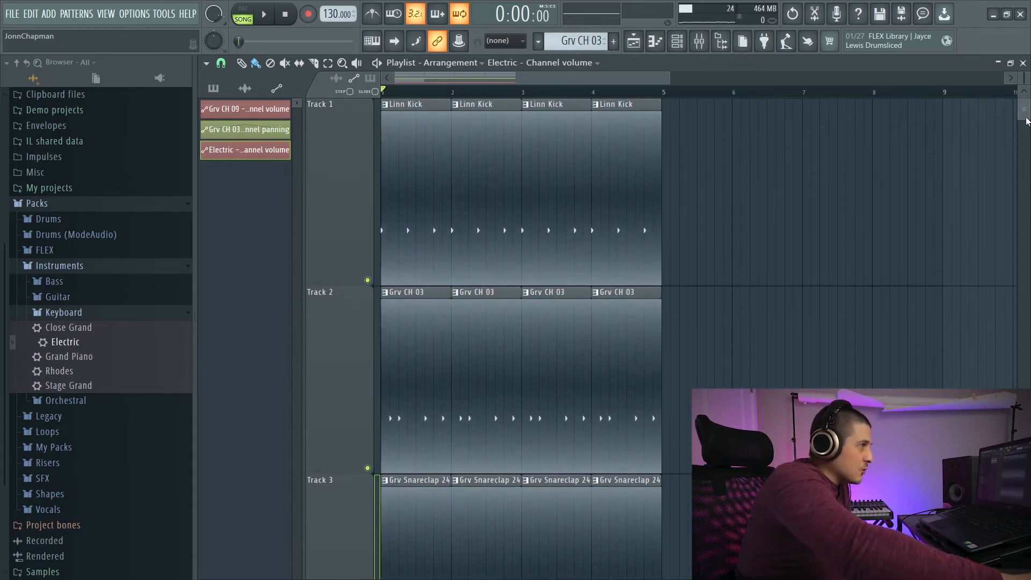
{"action": "scroll", "coordinate": [997, 127], "scroll_direction": "down", "scroll_amount": 10}
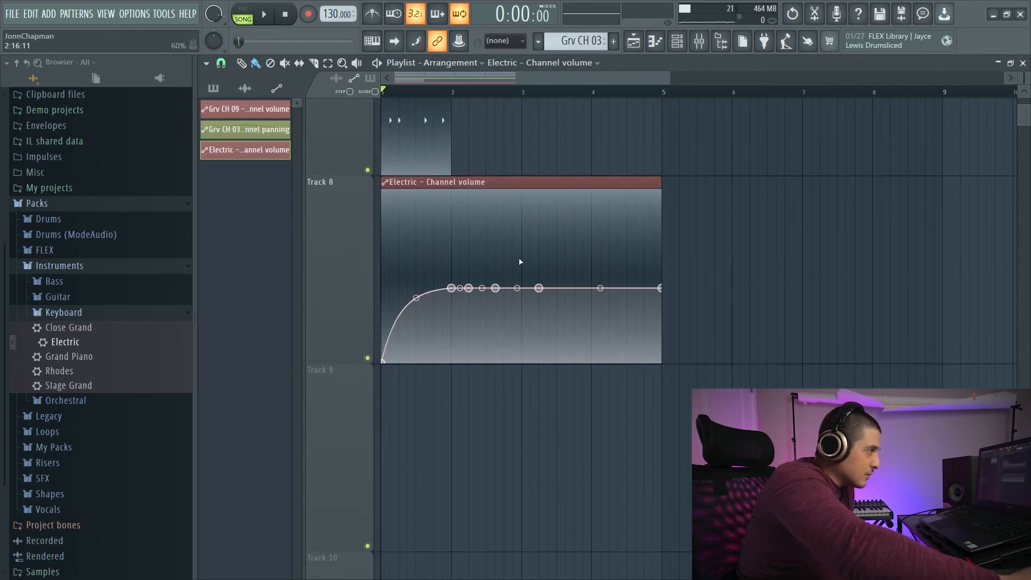
{"action": "mouse_move", "coordinate": [1024, 117]}
{"action": "left_mouse_down"}
{"action": "mouse_move", "coordinate": [1027, 76]}
{"action": "mouse_move", "coordinate": [1028, 124]}
{"action": "left_mouse_up"}
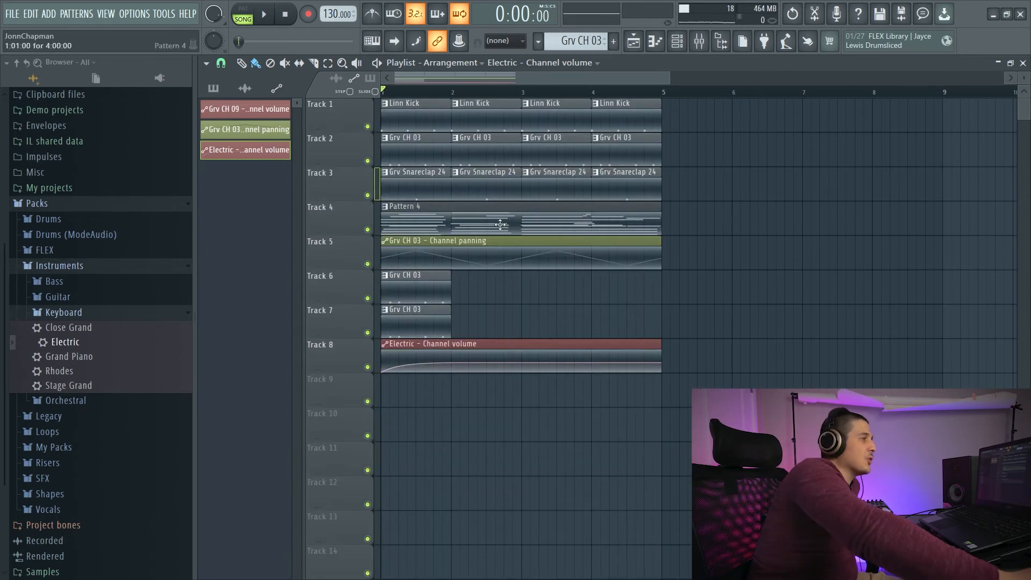
Step: Open the Channel rack over the Playlist and display all channels instead of only the automation ones
{"action": "left_click", "coordinate": [682, 47]}
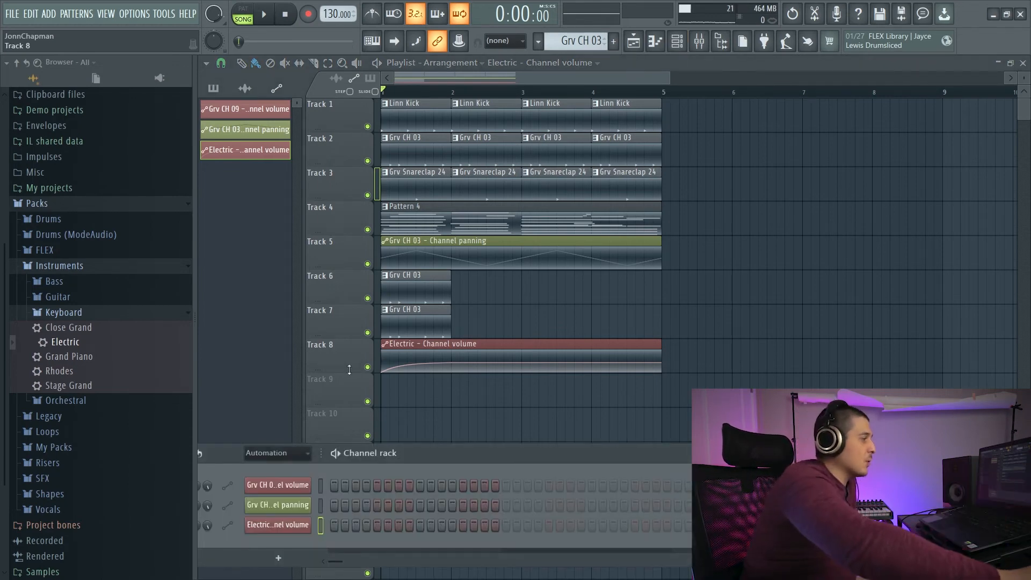
{"action": "left_click", "coordinate": [345, 353]}
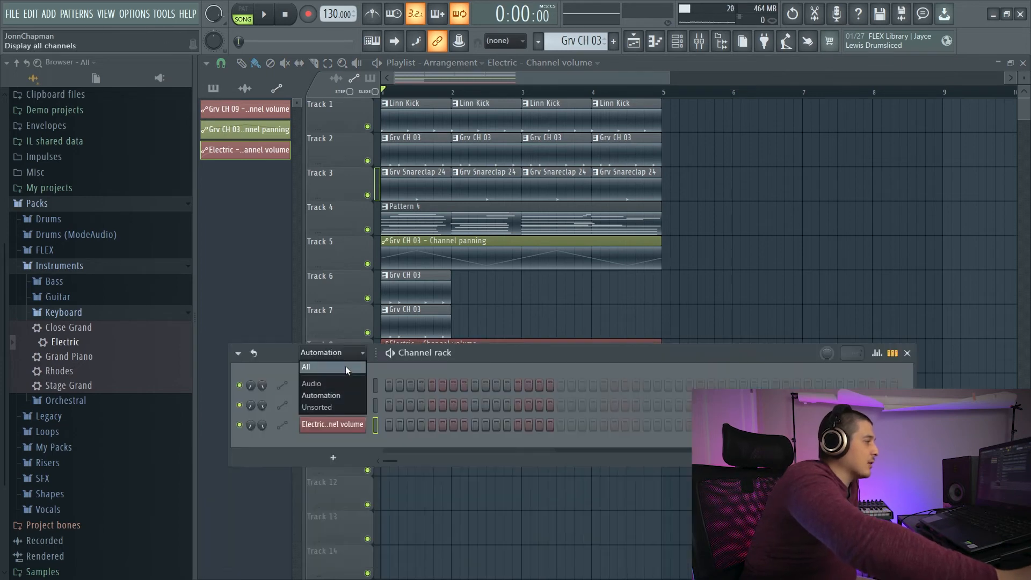
{"action": "left_click", "coordinate": [346, 367]}
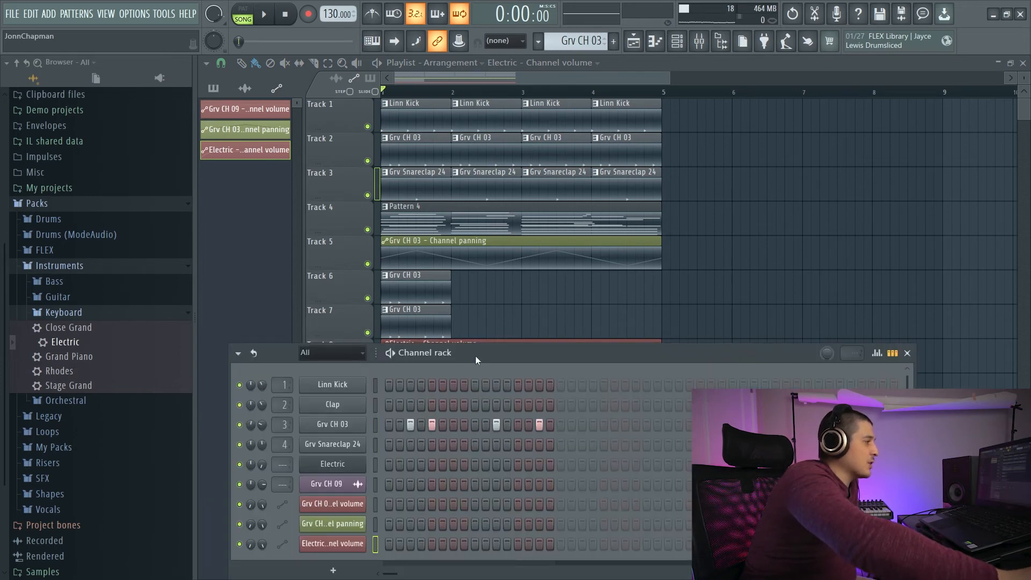
{"action": "left_click_drag", "start_coordinate": [475, 356], "coordinate": [471, 259]}
Step: Examine the Clap and Grv Snareclap 24 channel settings for their target mixer tracks
{"action": "left_click", "coordinate": [374, 304]}
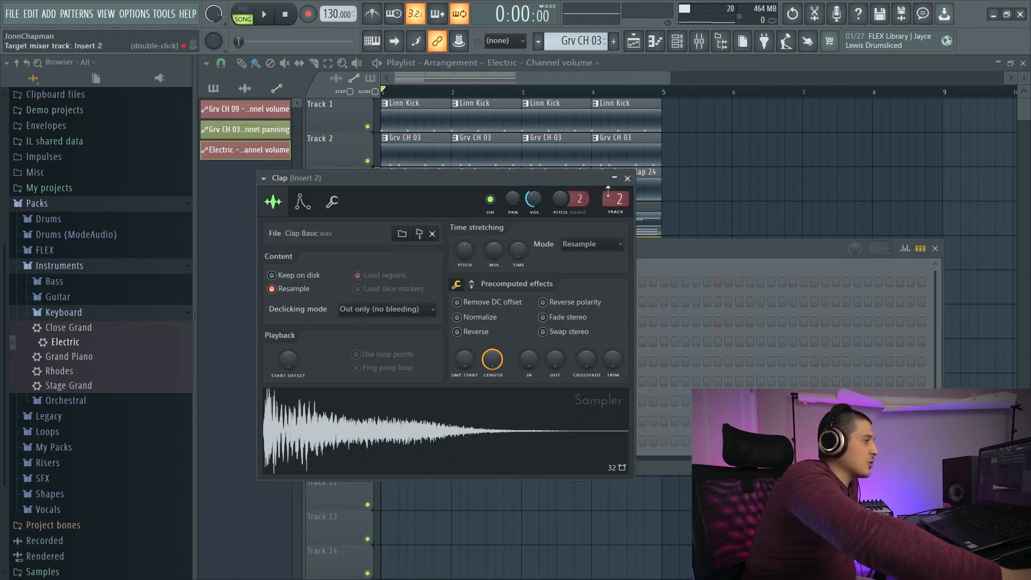
{"action": "left_click", "coordinate": [626, 174]}
{"action": "left_click", "coordinate": [385, 341]}
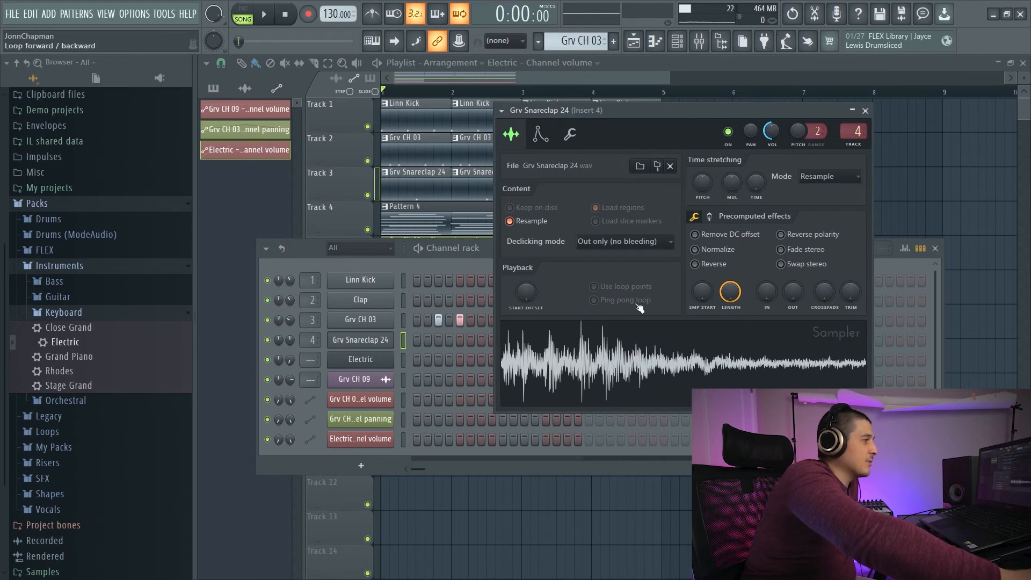
{"action": "key", "text": "Escape"}
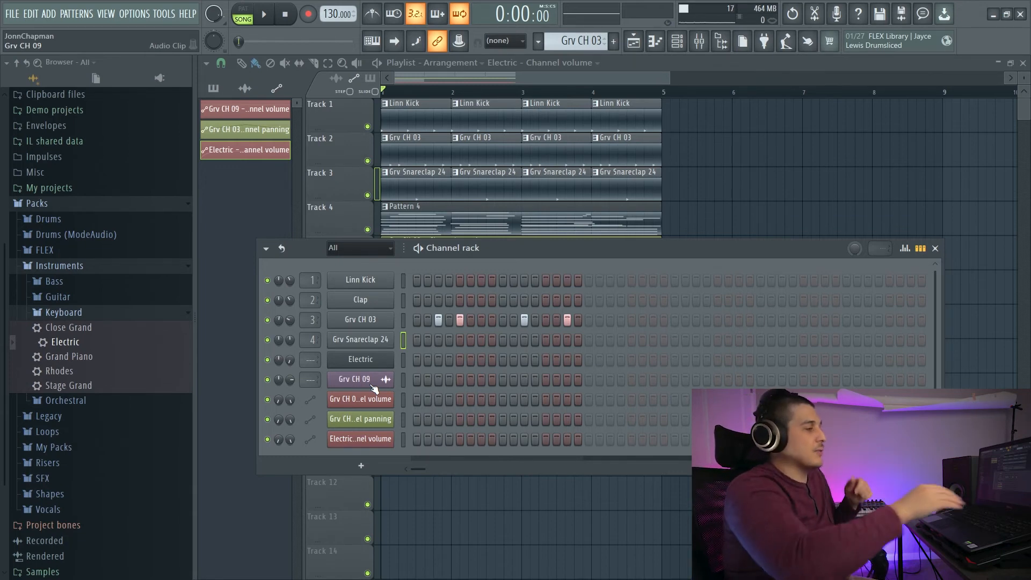
{"action": "left_click", "coordinate": [357, 302]}
{"action": "left_click_drag", "start_coordinate": [458, 174], "coordinate": [526, 187]}
{"action": "left_click", "coordinate": [698, 189]}
{"action": "left_click", "coordinate": [358, 339]}
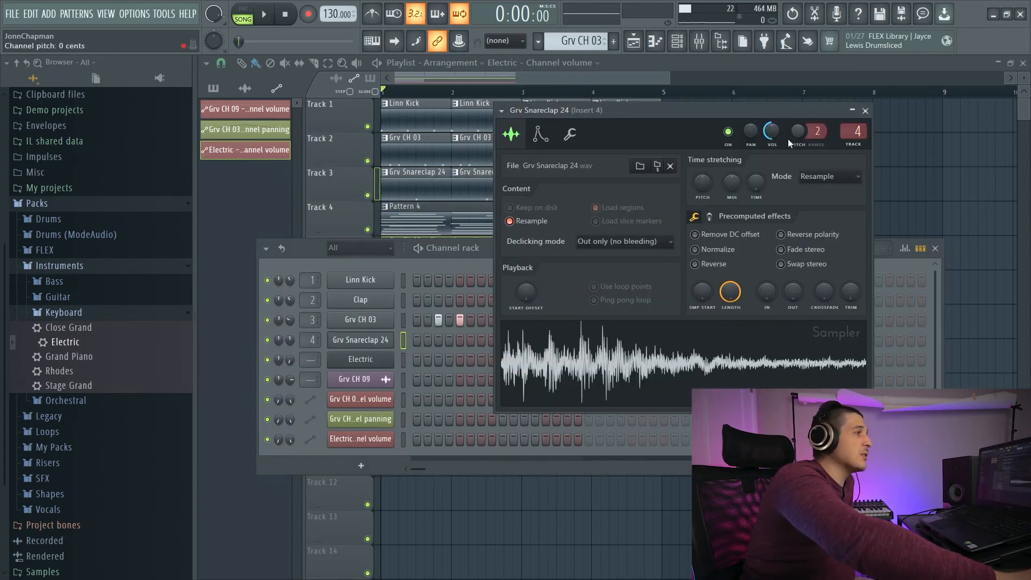
{"action": "left_click", "coordinate": [867, 110]}
Step: Set the Insert 4 fader to 100% in the Mixer and play the arrangement to watch the insert meters
{"action": "left_click", "coordinate": [699, 41]}
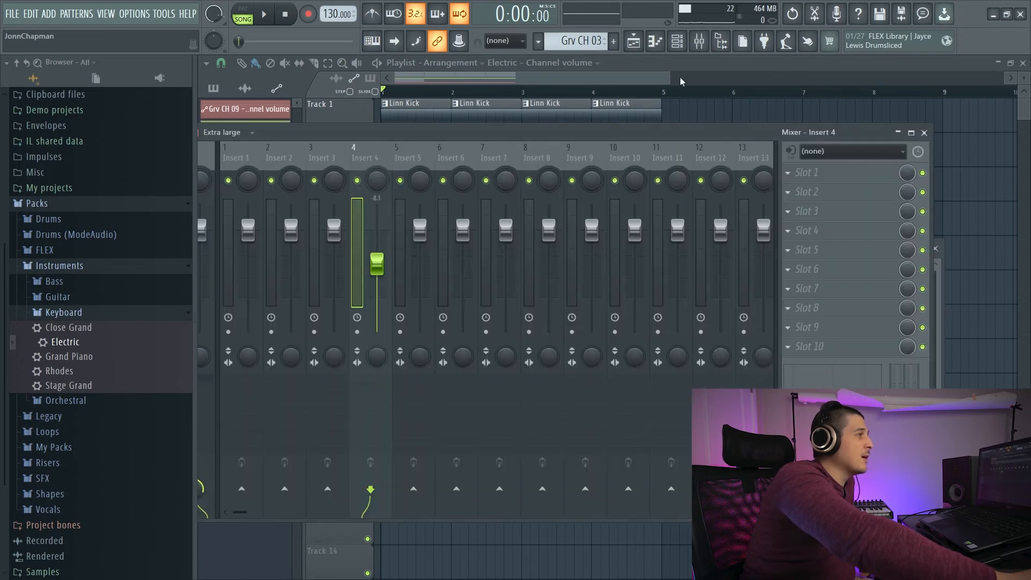
{"action": "left_click_drag", "start_coordinate": [627, 134], "coordinate": [712, 122]}
{"action": "left_click_drag", "start_coordinate": [711, 124], "coordinate": [708, 102]}
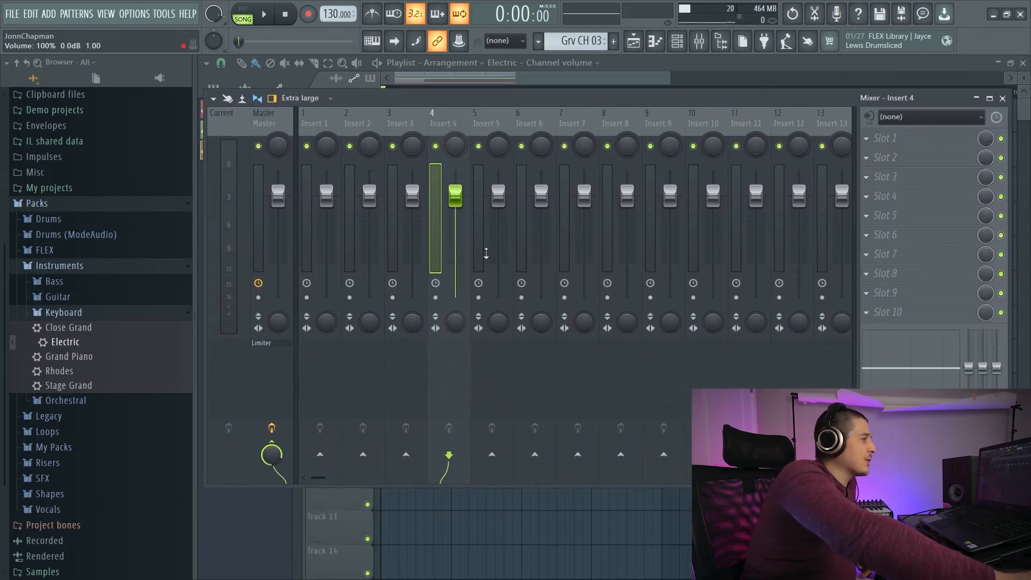
{"action": "left_click_drag", "start_coordinate": [491, 98], "coordinate": [487, 97]}
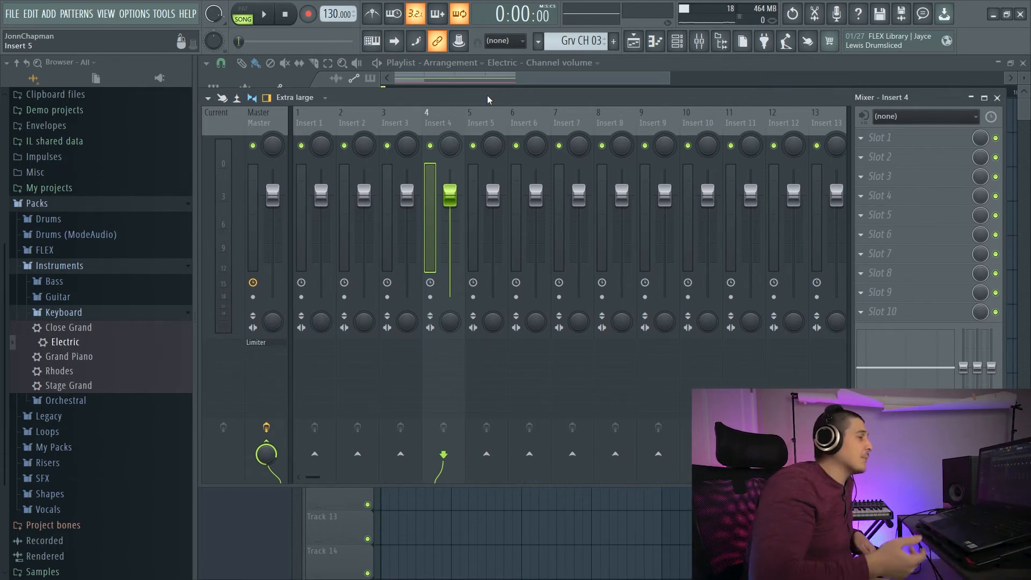
{"action": "left_click", "coordinate": [263, 15]}
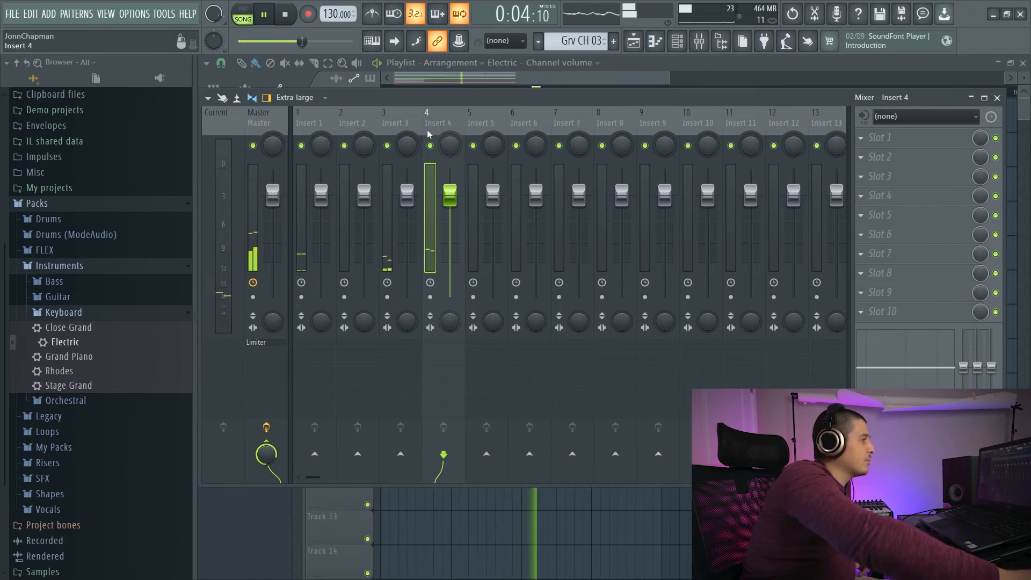
{"action": "left_click", "coordinate": [286, 15]}
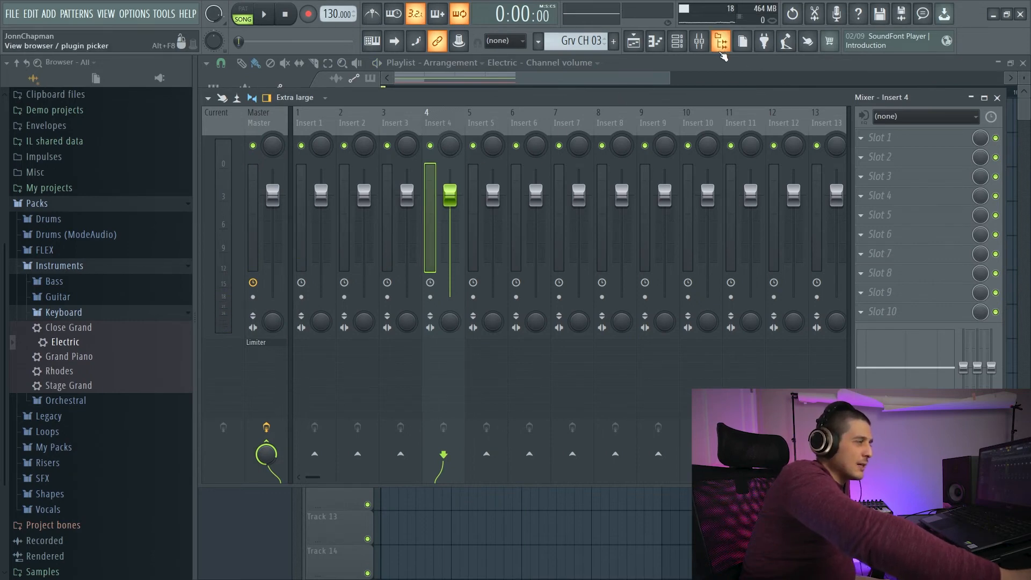
Step: Bring up the Channel rack over the Mixer and route the Electric channel to Insert 4
{"action": "left_click", "coordinate": [687, 48]}
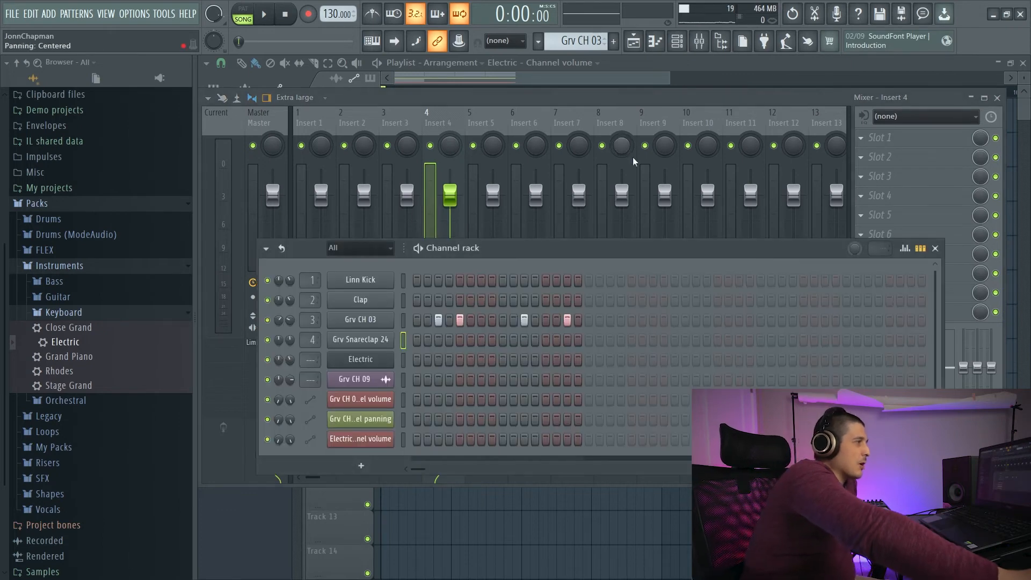
{"action": "left_click_drag", "start_coordinate": [594, 243], "coordinate": [588, 159]}
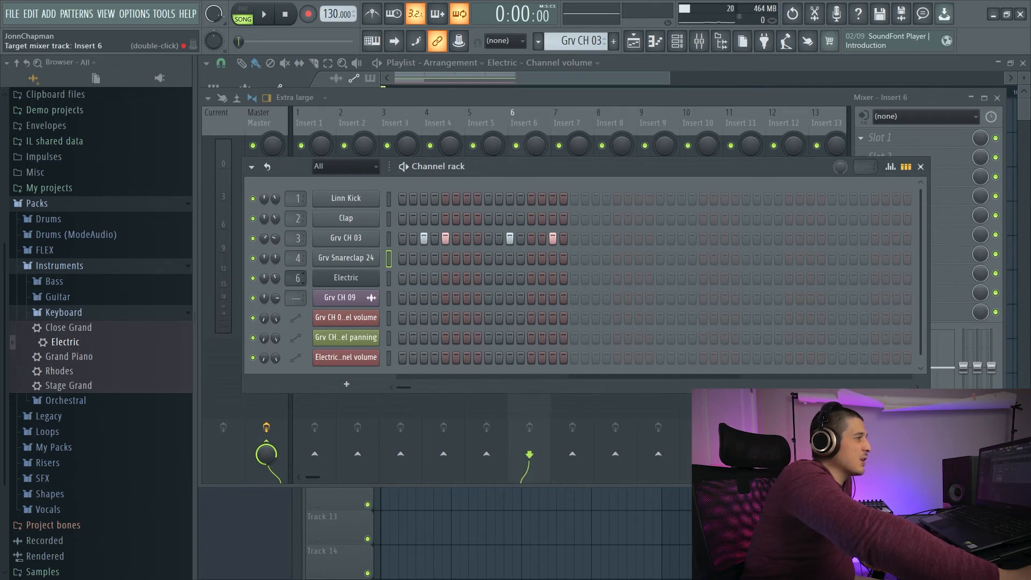
{"action": "left_click_drag", "start_coordinate": [297, 278], "coordinate": [297, 288]}
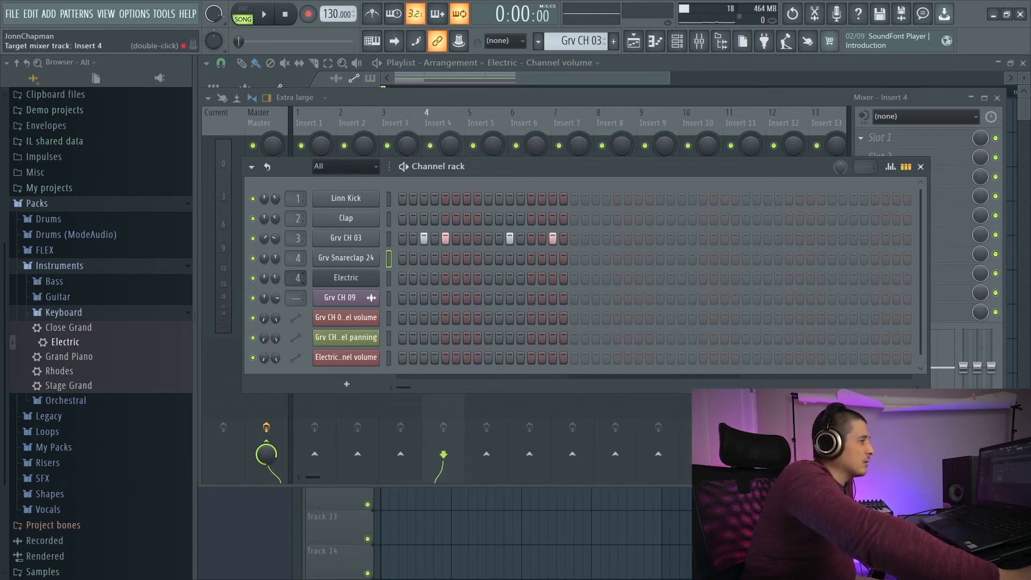
Step: Change the Electric channel's target mixer track to Insert 7 in its detailed plugin settings and close them
{"action": "left_click", "coordinate": [346, 277]}
{"action": "left_click_drag", "start_coordinate": [555, 444], "coordinate": [613, 224]}
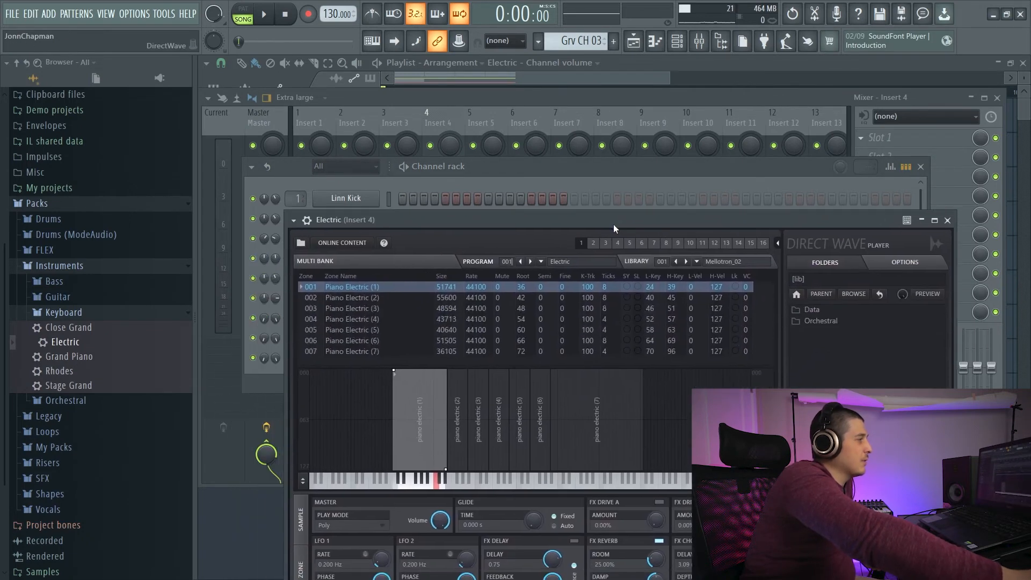
{"action": "left_click", "coordinate": [307, 220]}
{"action": "left_click_drag", "start_coordinate": [364, 215], "coordinate": [350, 195]}
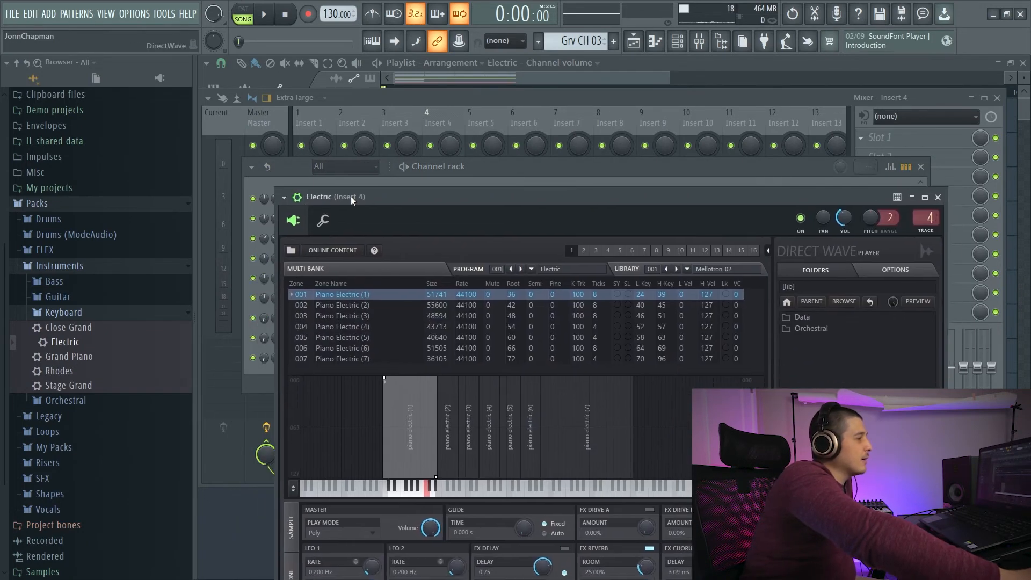
{"action": "scroll", "coordinate": [931, 218], "scroll_direction": "up", "scroll_amount": 2}
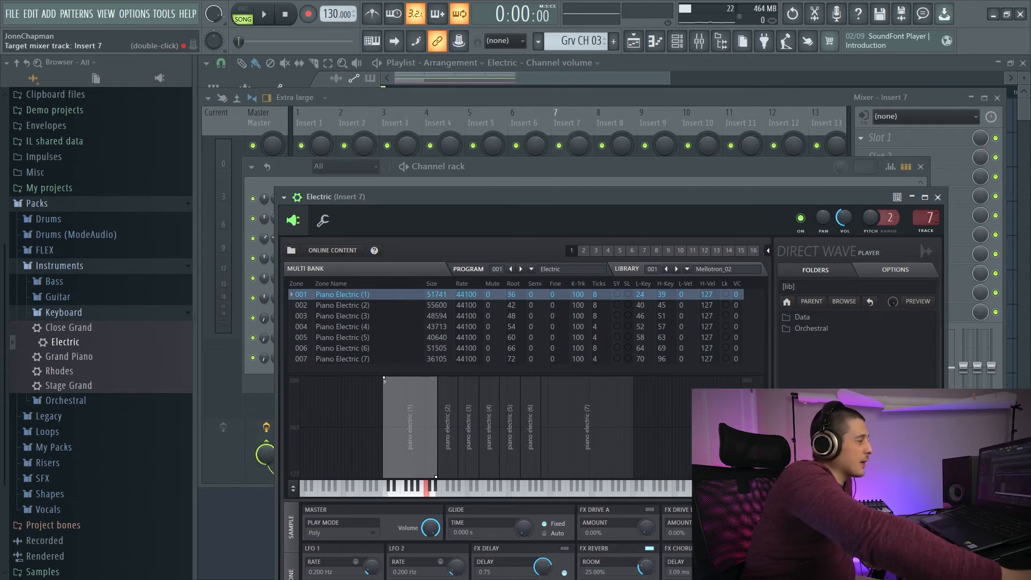
{"action": "left_click", "coordinate": [938, 197]}
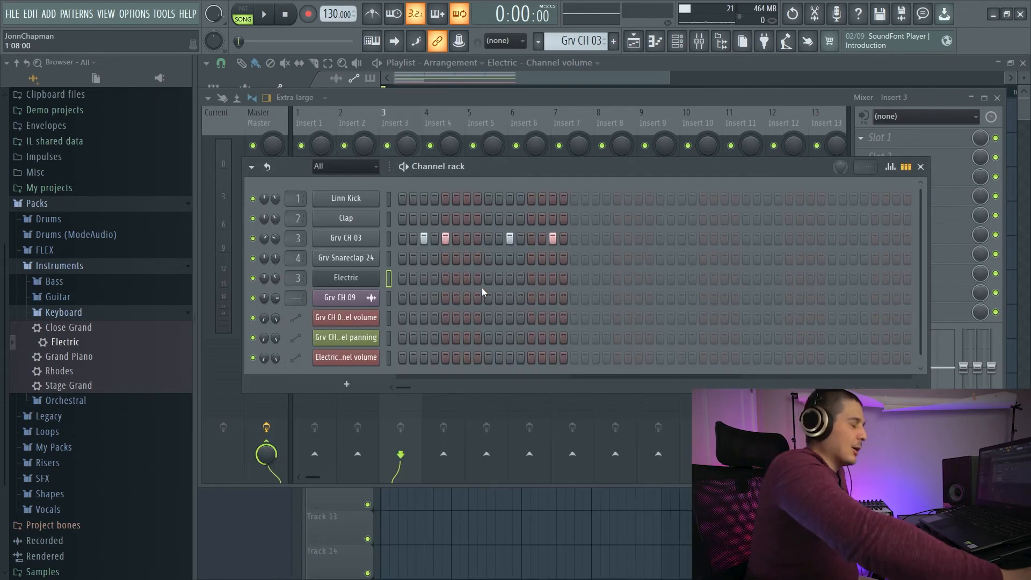
Step: Clear the mixer insert assignments of Linn Kick, Clap, Grv CH 03, Grv Snareclap 24 and Electric, routing them to Master
{"action": "mouse_move", "coordinate": [303, 278]}
{"action": "left_mouse_down"}
{"action": "mouse_move", "coordinate": [303, 293]}
{"action": "mouse_move", "coordinate": [302, 275]}
{"action": "left_mouse_up"}
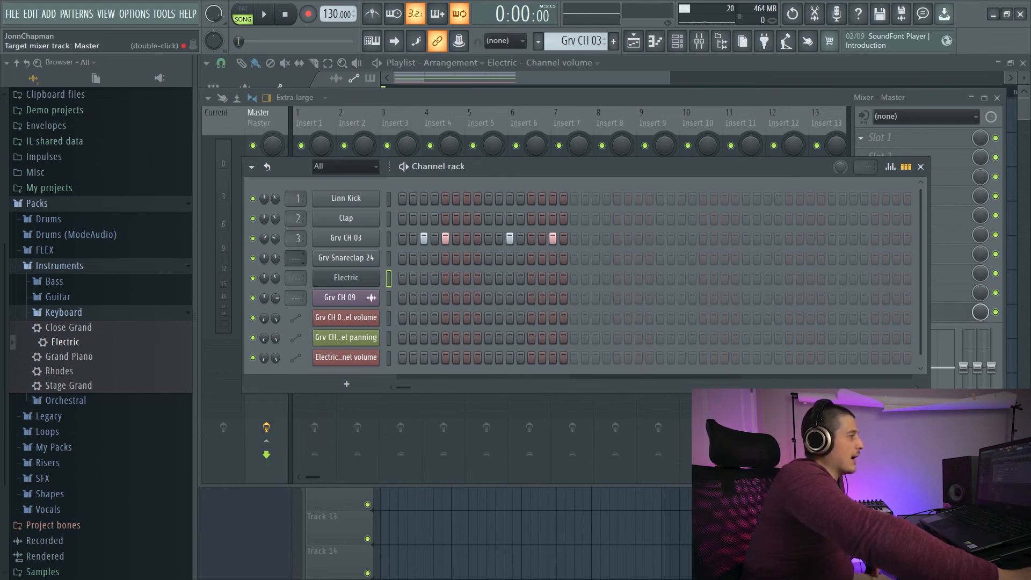
{"action": "left_click_drag", "start_coordinate": [300, 233], "coordinate": [300, 248]}
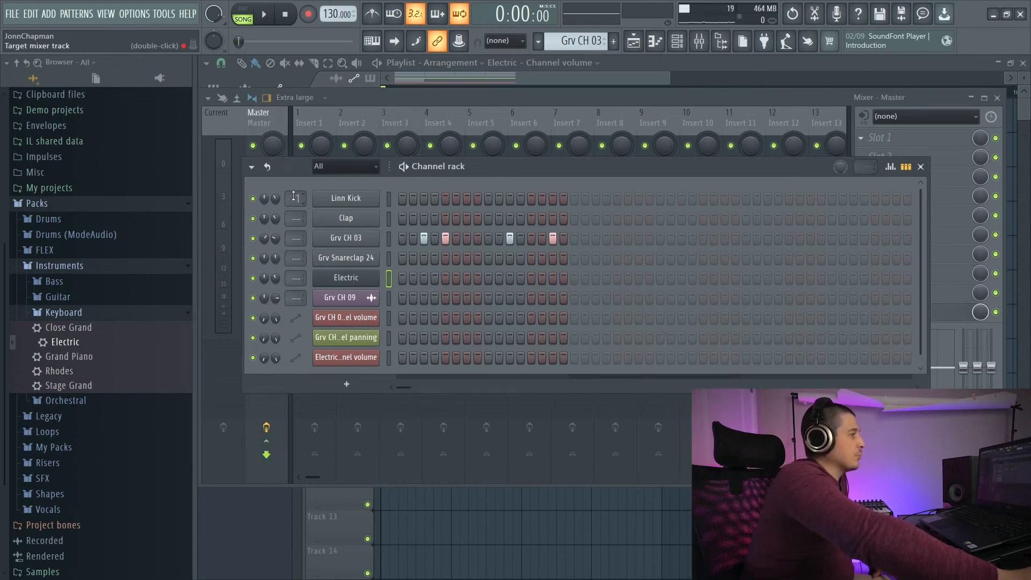
{"action": "left_click_drag", "start_coordinate": [297, 198], "coordinate": [296, 214]}
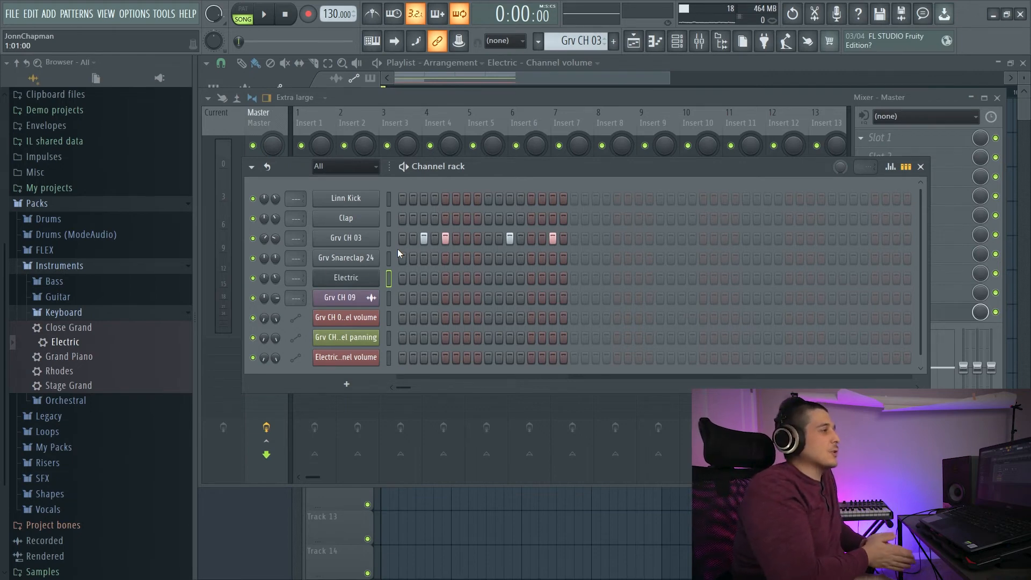
Step: Open the name and color editor for the Linn Kick channel and set its color to red
{"action": "left_click", "coordinate": [353, 196]}
{"action": "left_click_drag", "start_coordinate": [365, 175], "coordinate": [394, 177]}
{"action": "left_click", "coordinate": [314, 172]}
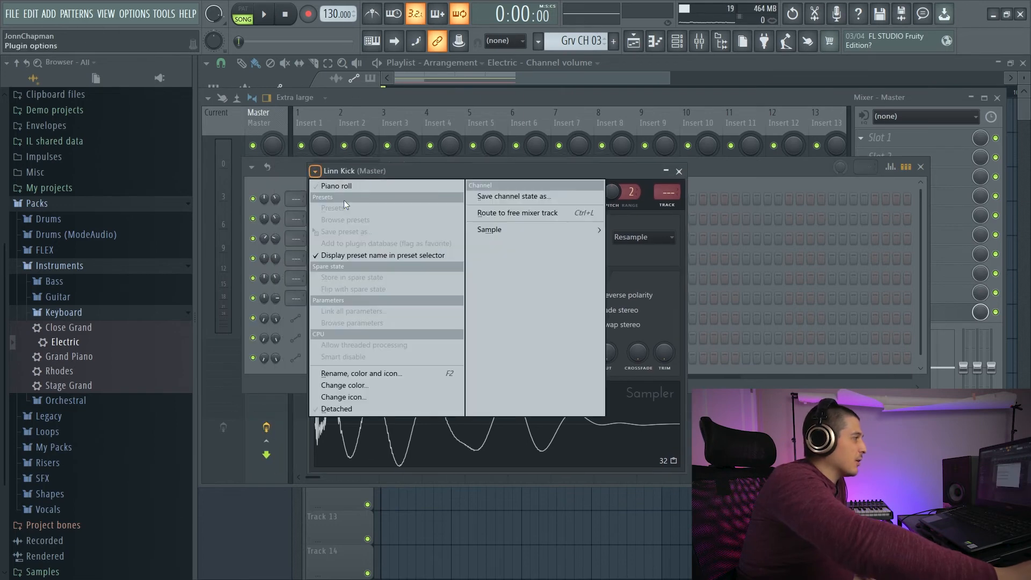
{"action": "left_click", "coordinate": [375, 371]}
{"action": "left_click", "coordinate": [360, 372]}
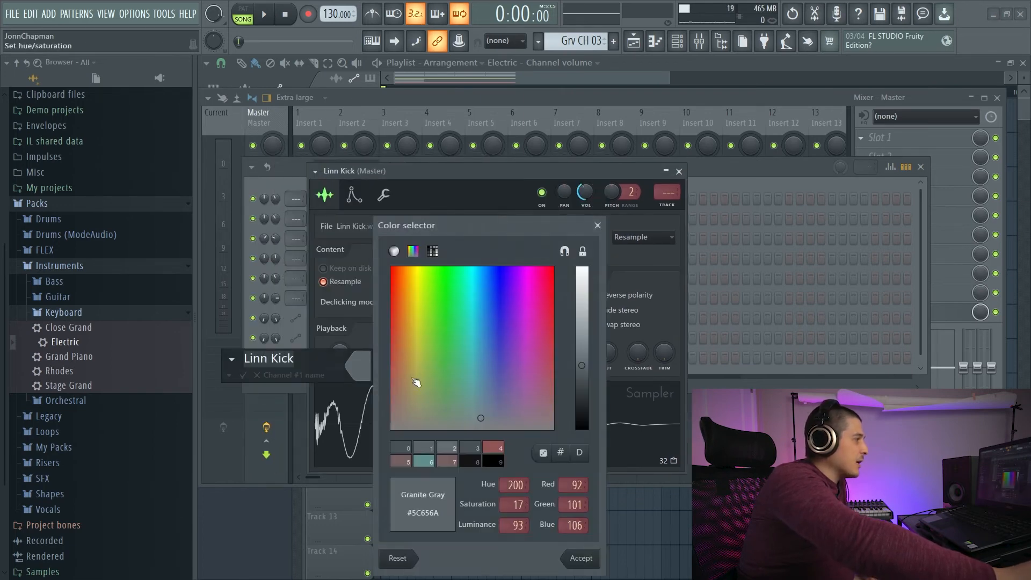
{"action": "left_click_drag", "start_coordinate": [417, 380], "coordinate": [354, 285]}
{"action": "left_click", "coordinate": [581, 559]}
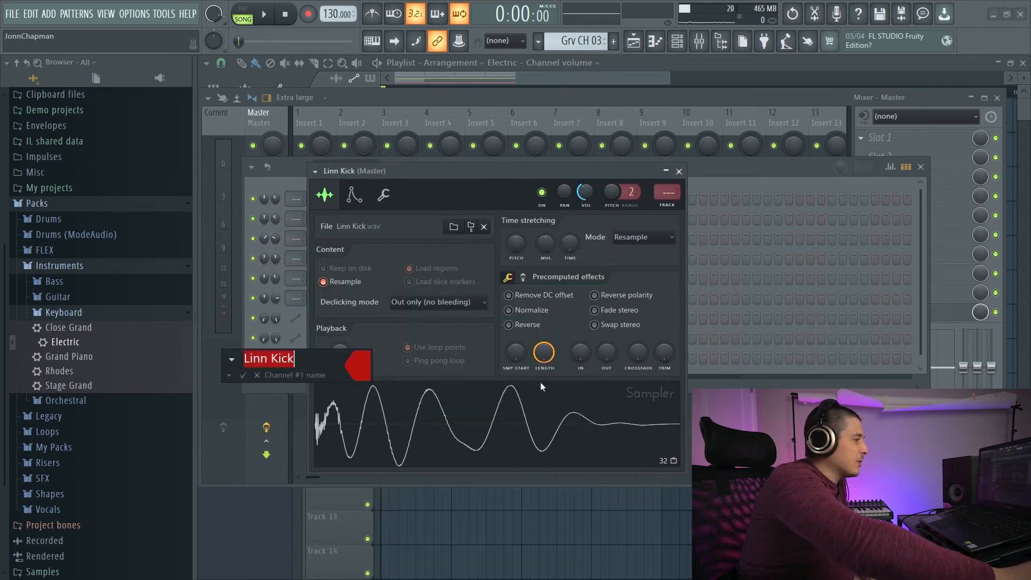
Step: Change the Linn Kick channel's color to Dark Slate Blue #5E4482, confirm it, and close the channel settings
{"action": "left_click", "coordinate": [362, 375]}
{"action": "left_click_drag", "start_coordinate": [473, 387], "coordinate": [513, 384]}
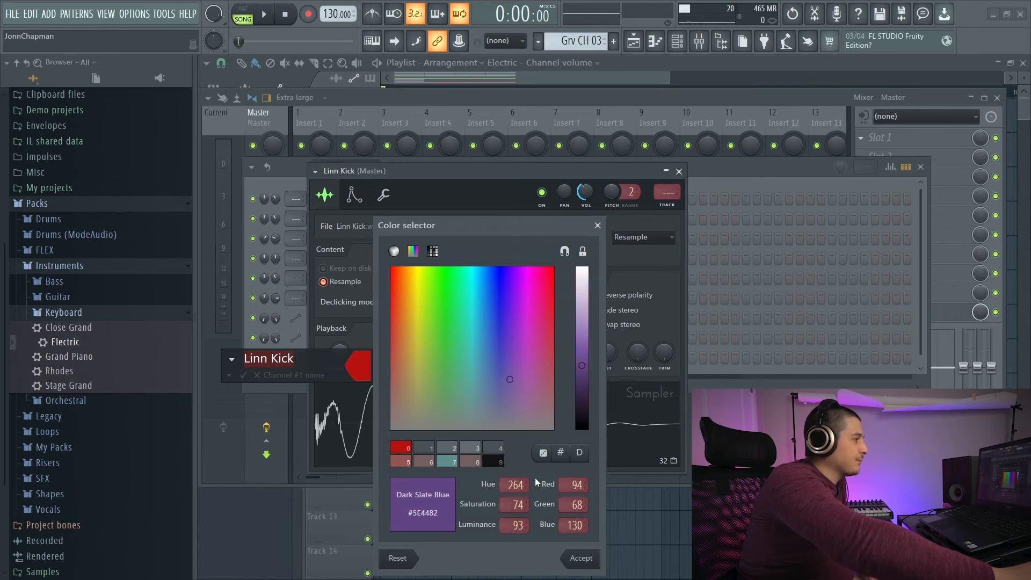
{"action": "left_click", "coordinate": [582, 558]}
{"action": "key", "text": "Return"}
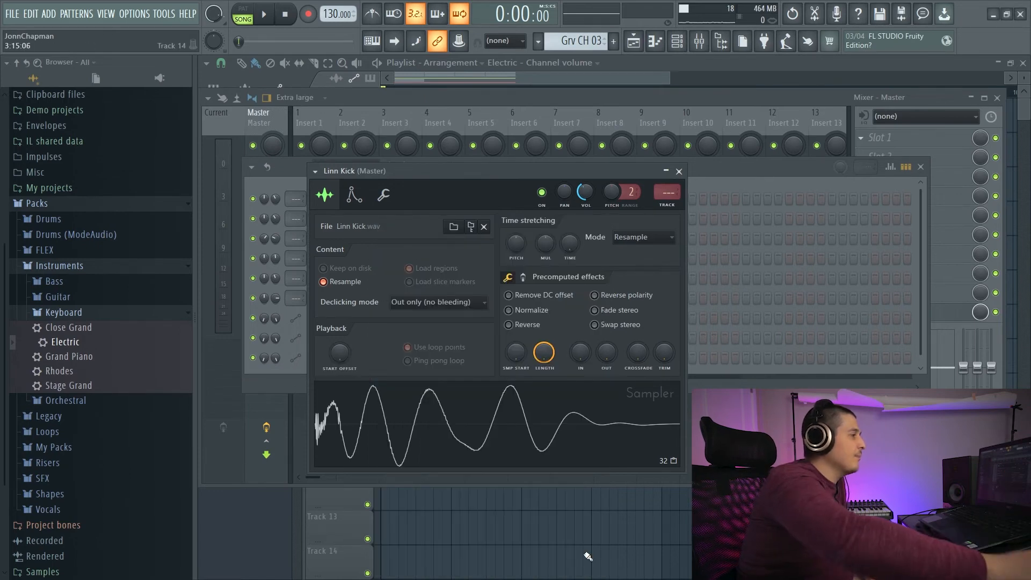
{"action": "left_click", "coordinate": [680, 171]}
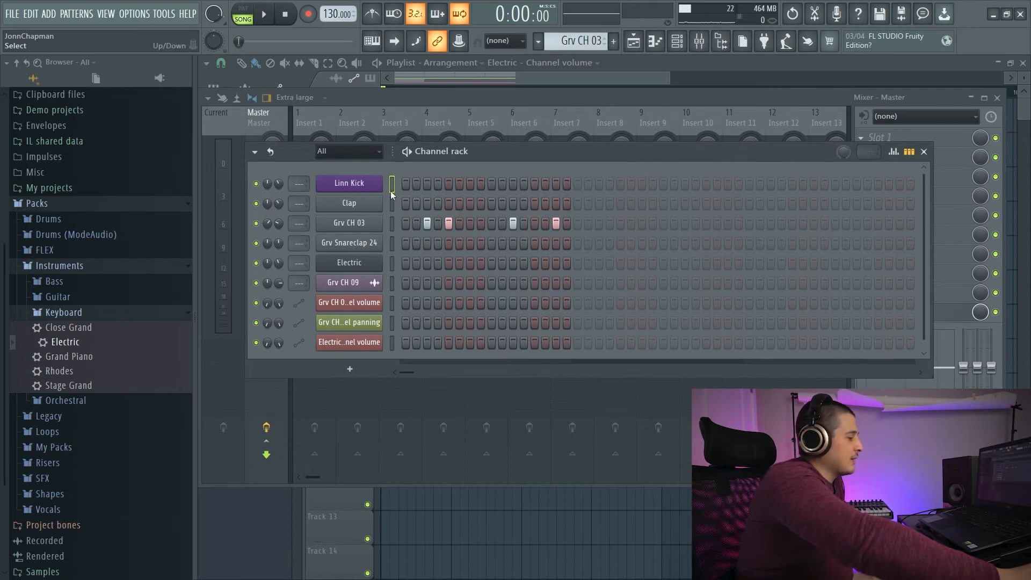
Step: Route the Linn Kick channel to the free mixer track 1 and move the channel rack to uncover that track
{"action": "key", "text": "ctrl+l"}
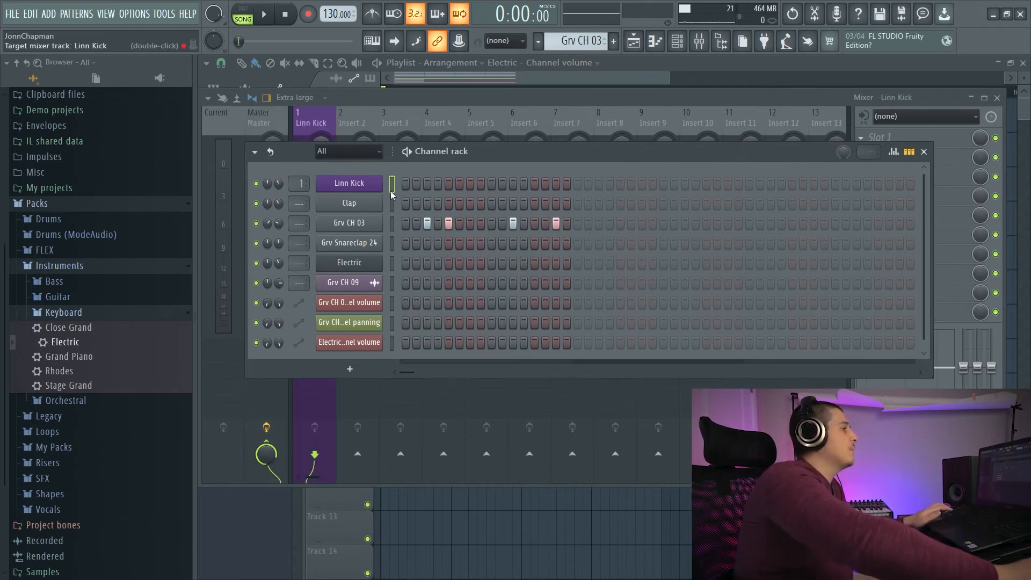
{"action": "left_click_drag", "start_coordinate": [495, 153], "coordinate": [643, 166]}
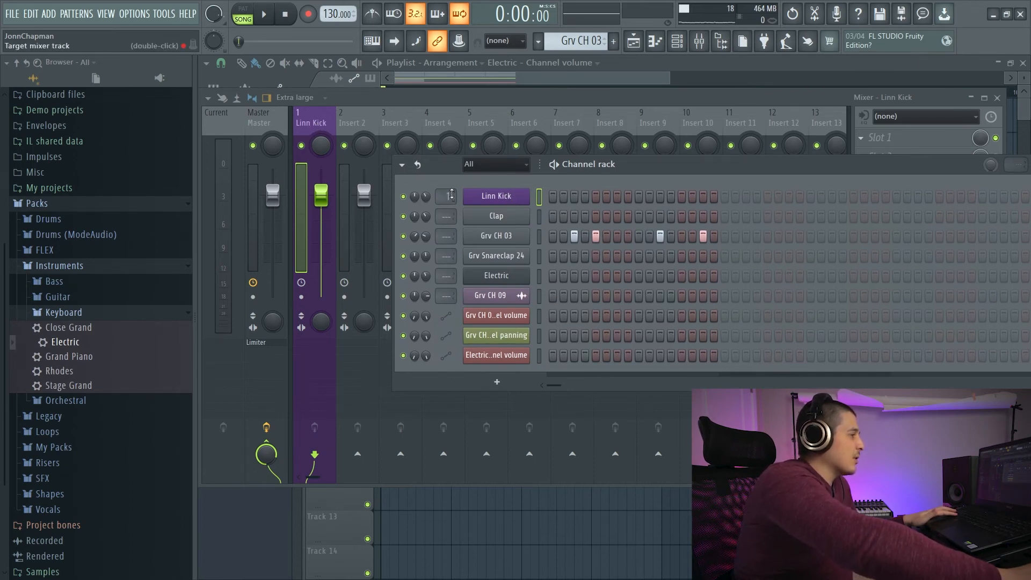
Step: Examine where the Linn Kick channel's rename, color and icon options are found, including its sampler settings, then close them without changes
{"action": "right_click", "coordinate": [431, 206]}
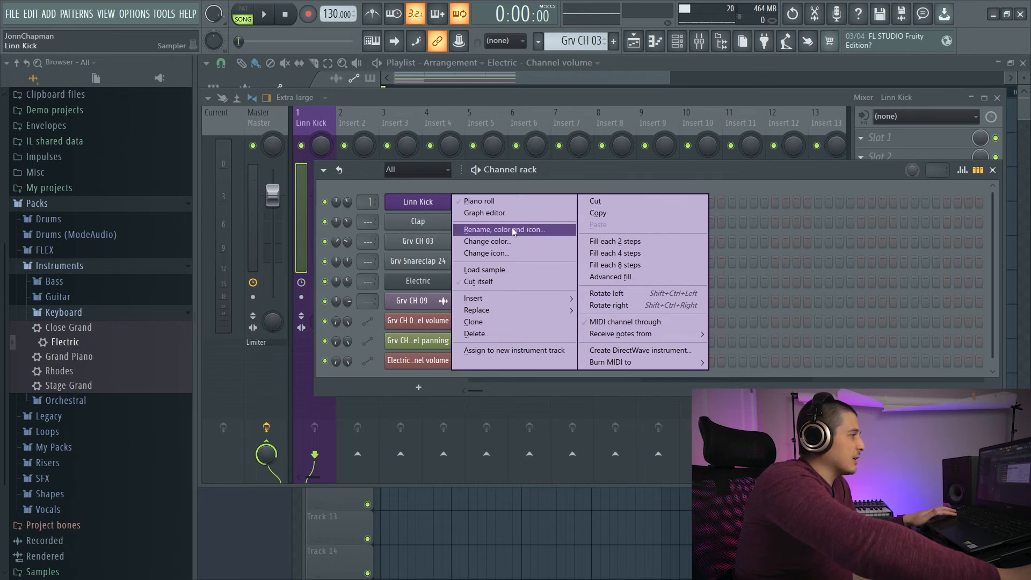
{"action": "left_click", "coordinate": [429, 206]}
{"action": "left_click", "coordinate": [428, 203]}
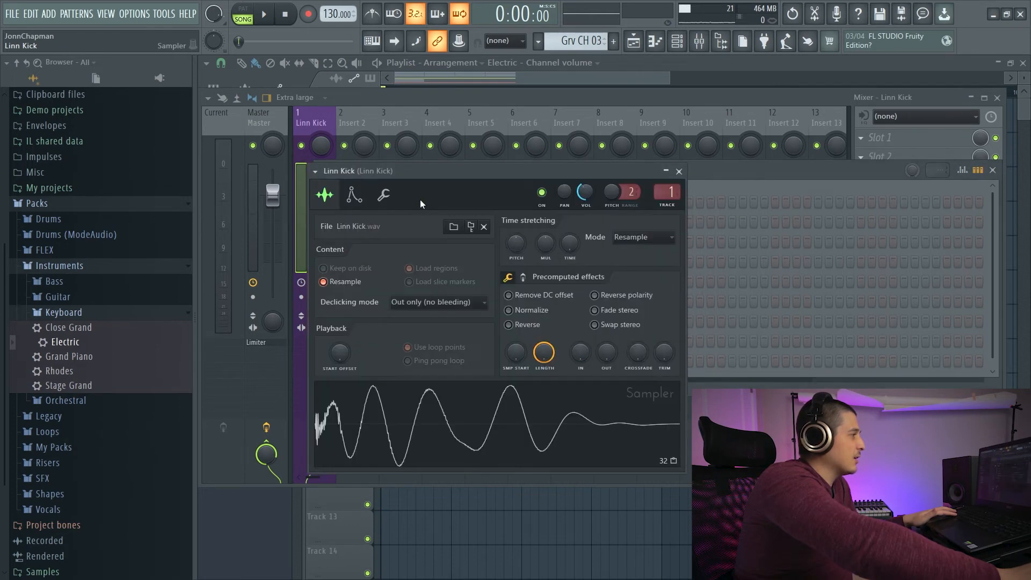
{"action": "left_click_drag", "start_coordinate": [401, 166], "coordinate": [519, 148]}
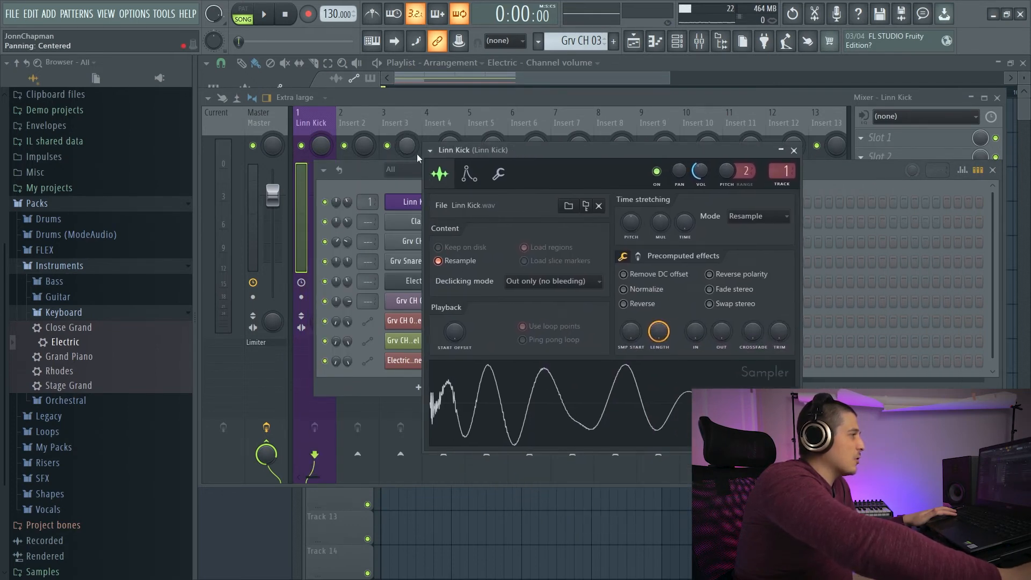
{"action": "left_click", "coordinate": [430, 150]}
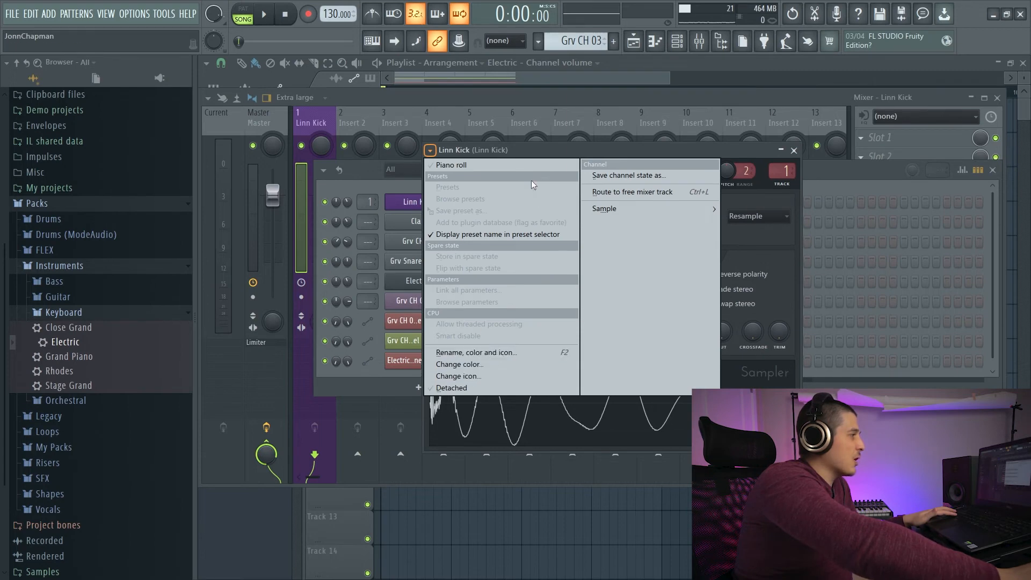
{"action": "left_click", "coordinate": [523, 150]}
{"action": "left_click_drag", "start_coordinate": [523, 150], "coordinate": [500, 165]}
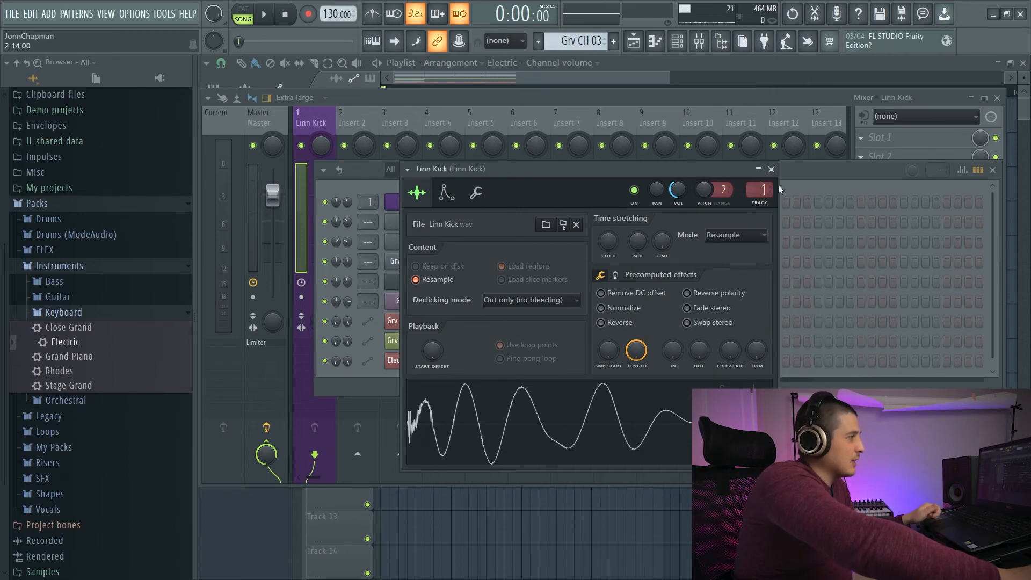
{"action": "key", "text": "F2"}
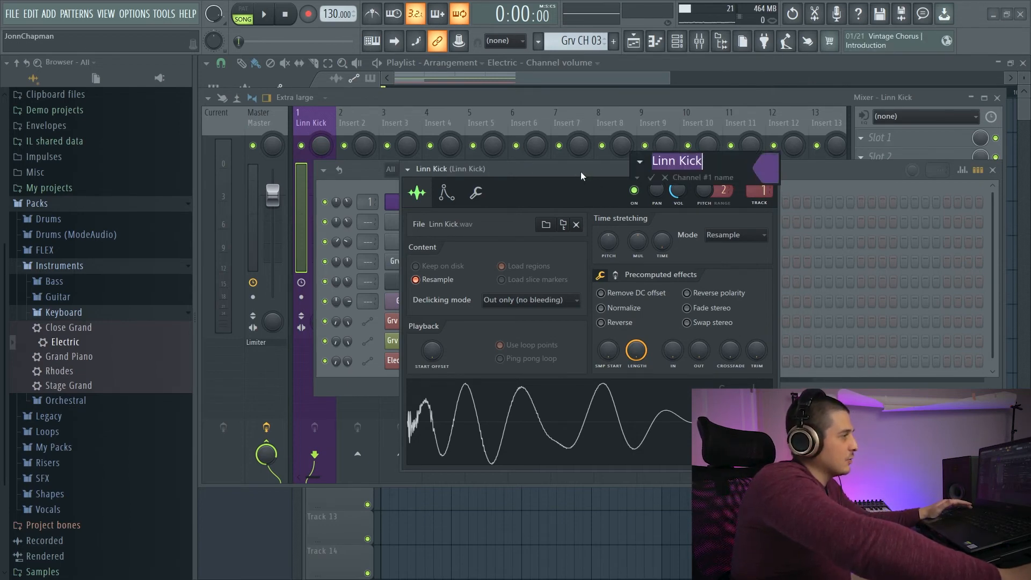
{"action": "left_click", "coordinate": [665, 178]}
{"action": "left_click", "coordinate": [772, 170]}
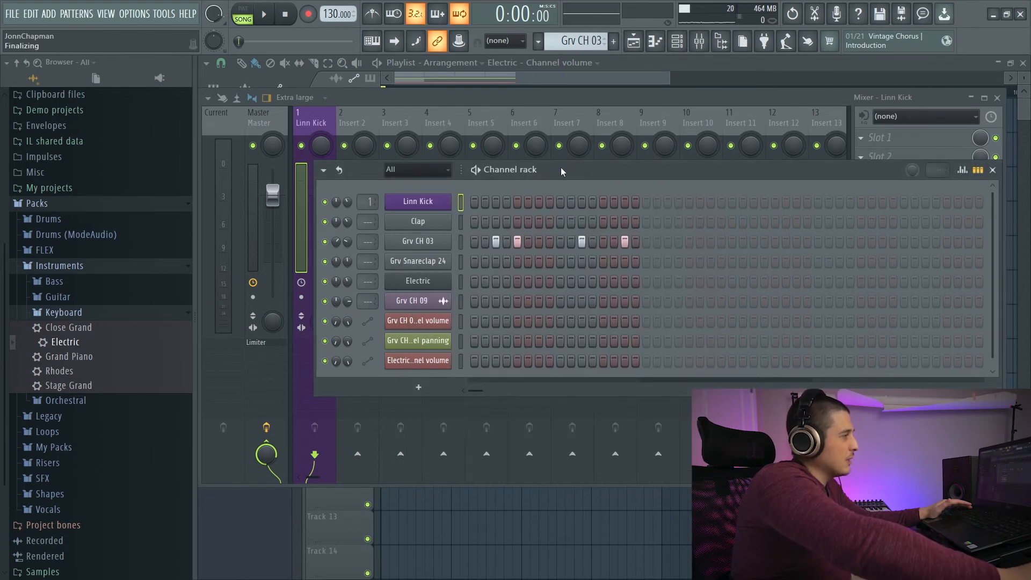
Step: Uncover the mixer and examine the name, color and icon options of the Insert 5 track without changing them
{"action": "left_click_drag", "start_coordinate": [562, 170], "coordinate": [499, 312]}
{"action": "left_click", "coordinate": [321, 119]}
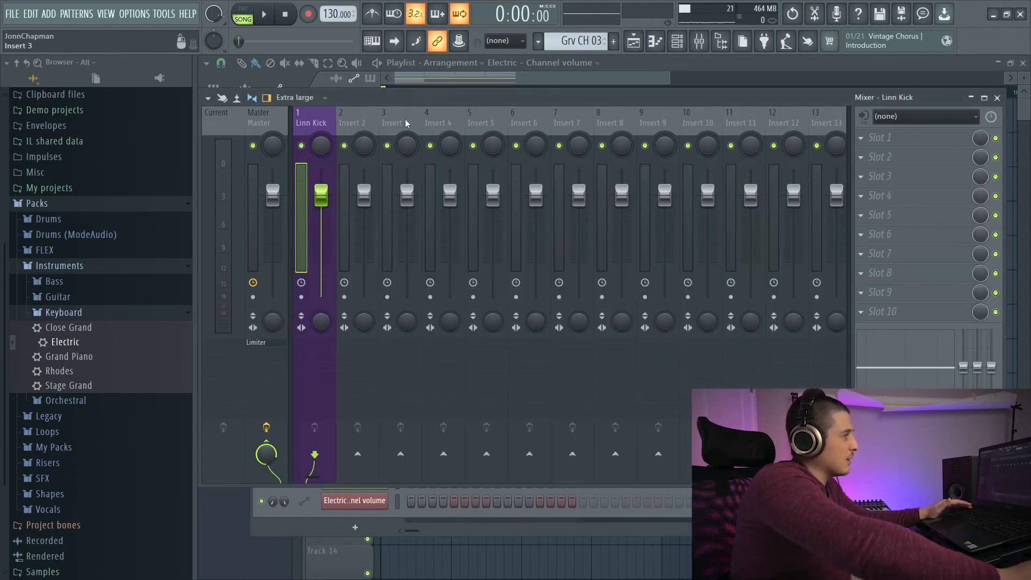
{"action": "left_click", "coordinate": [438, 122]}
{"action": "left_click", "coordinate": [489, 120]}
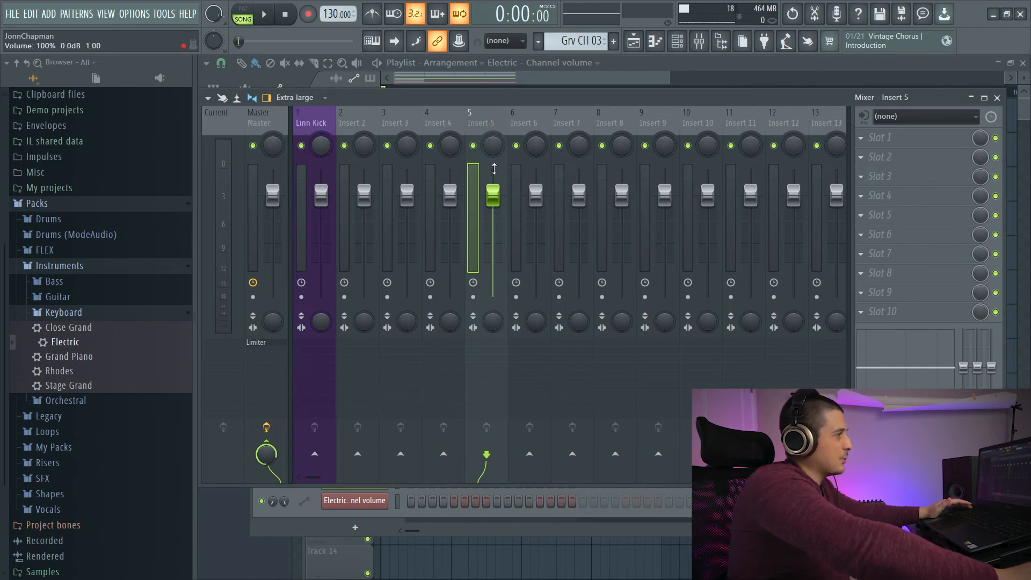
{"action": "double_click", "coordinate": [494, 130]}
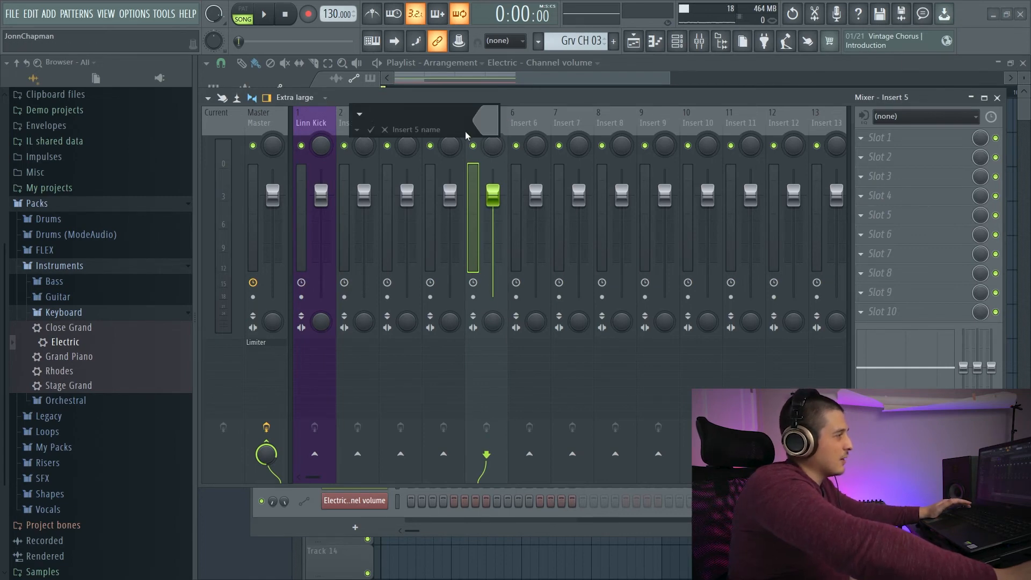
{"action": "left_click", "coordinate": [488, 120]}
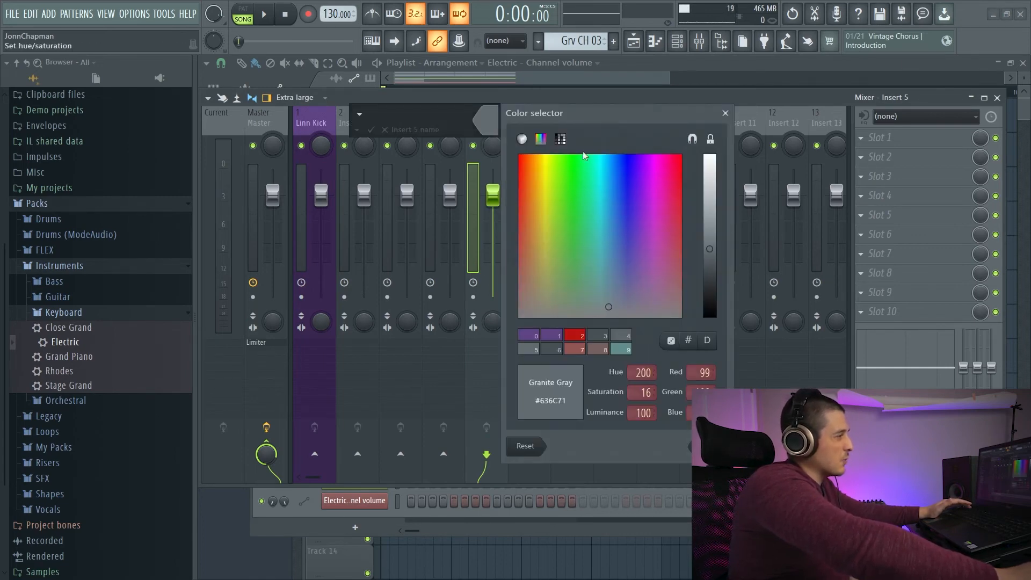
{"action": "left_click", "coordinate": [725, 113]}
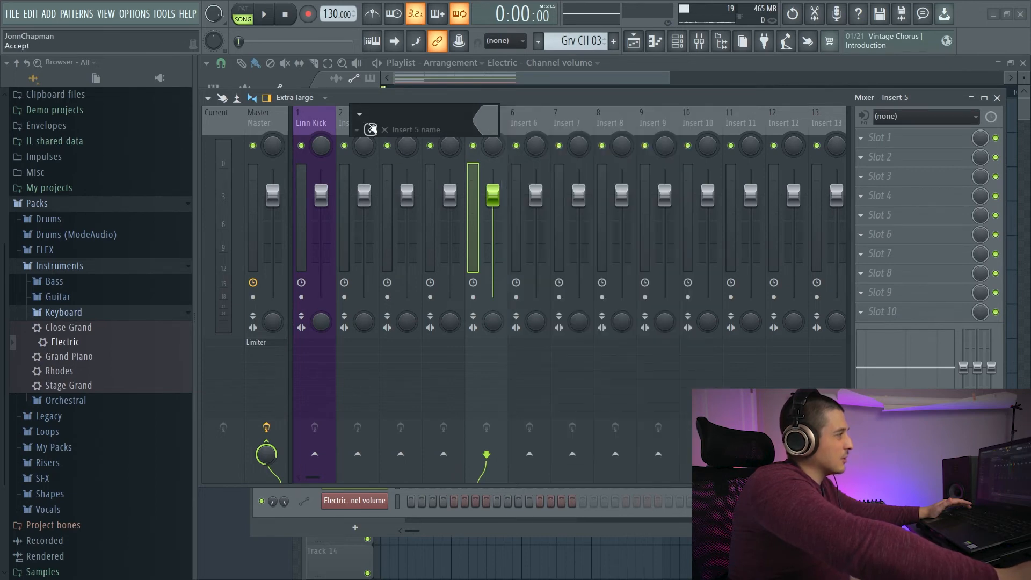
{"action": "left_click", "coordinate": [359, 129]}
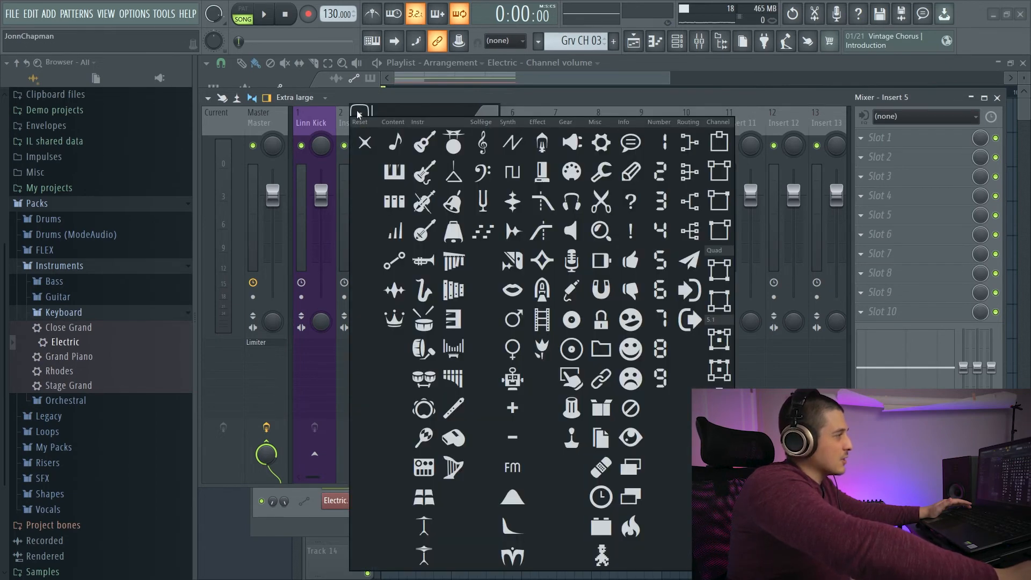
{"action": "left_click", "coordinate": [365, 143]}
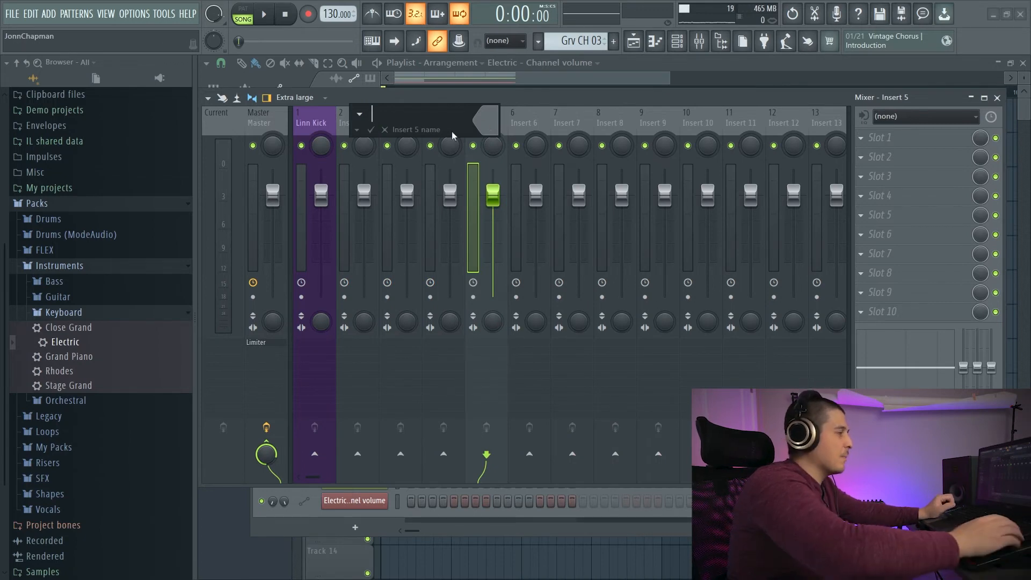
{"action": "key", "text": "Return"}
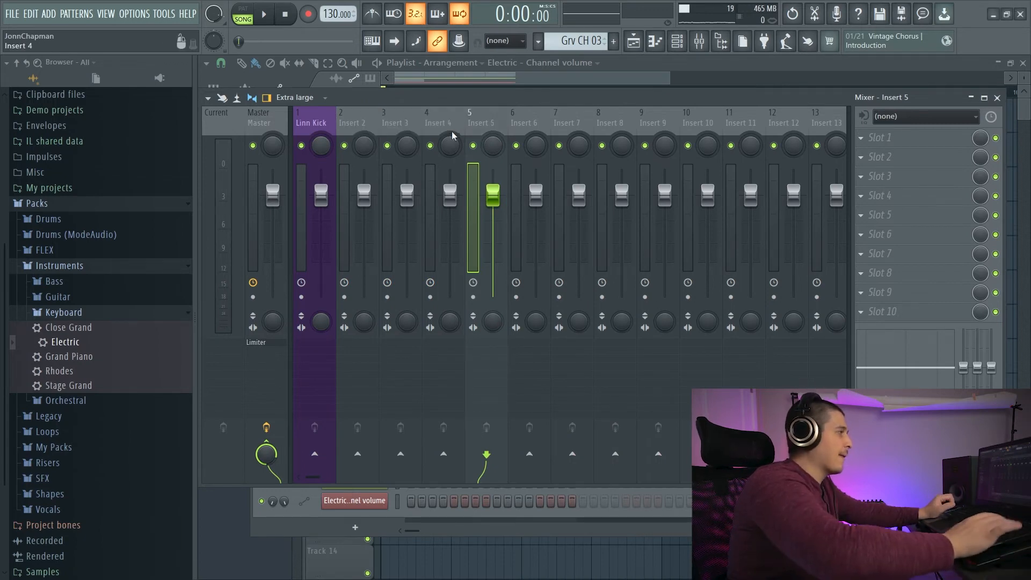
Step: Close the mixer and route the Clap, Grv CH 03, Grv Snareclap 24 and Electric channels together to free mixer tracks 2 to 5
{"action": "left_click", "coordinate": [323, 118]}
{"action": "left_click", "coordinate": [999, 99]}
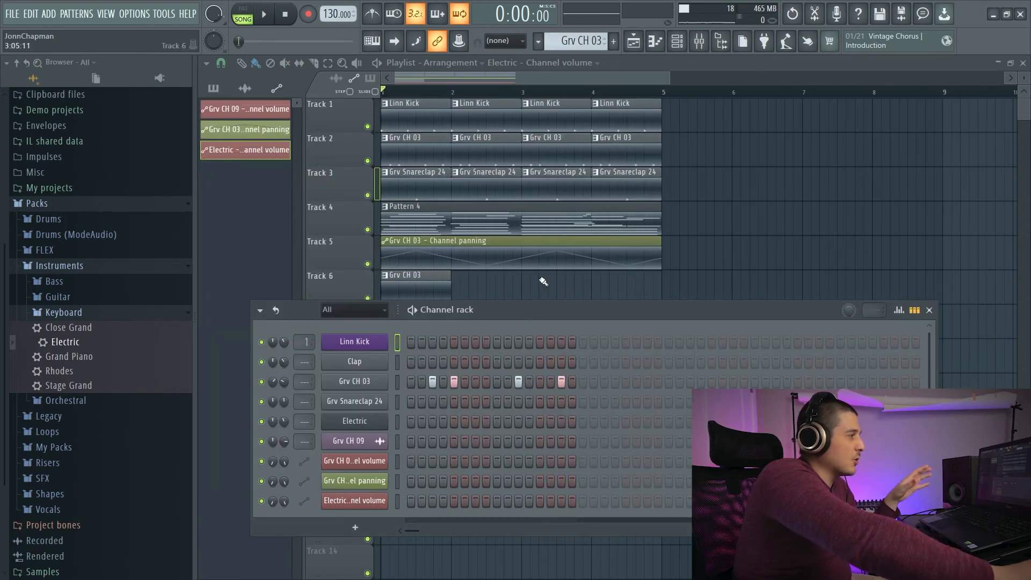
{"action": "left_click_drag", "start_coordinate": [559, 313], "coordinate": [565, 149]}
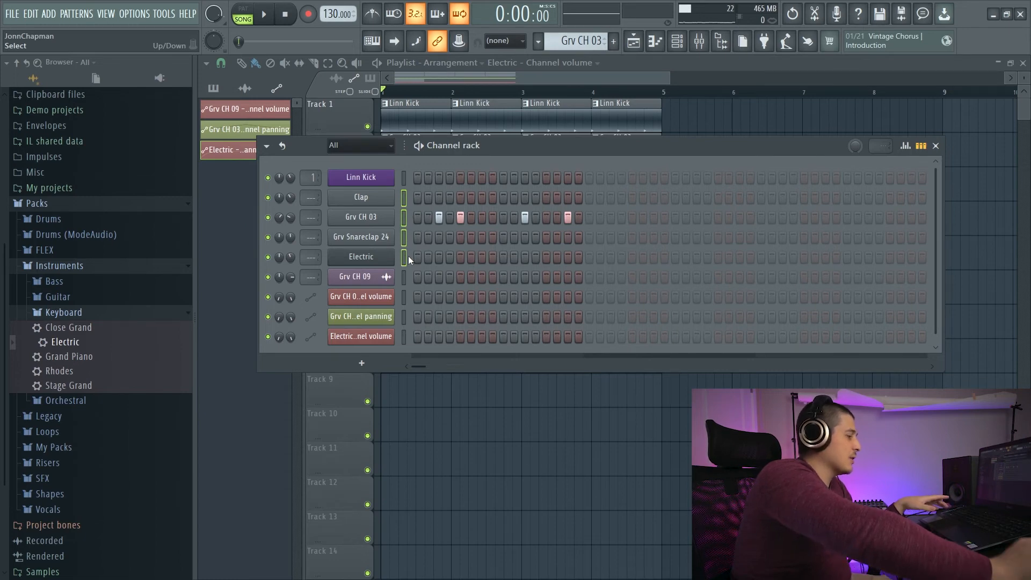
{"action": "key", "text": "ctrl+l"}
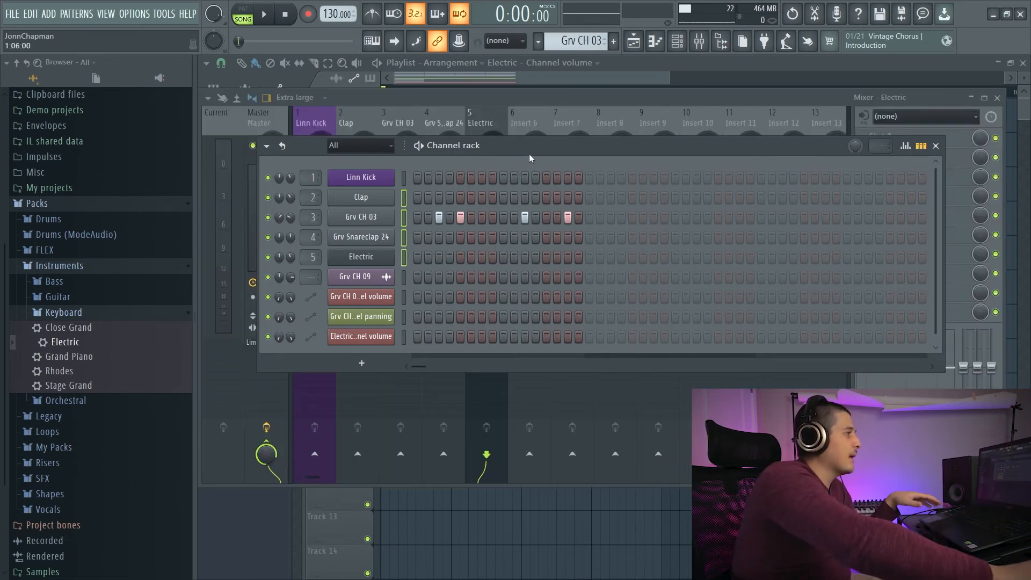
Step: Move the channel rack off the mixer and review the newly assigned Clap, Grv CH 03 and Grv Snareclap 24 tracks
{"action": "left_click_drag", "start_coordinate": [530, 153], "coordinate": [553, 277]}
{"action": "left_click", "coordinate": [414, 117]}
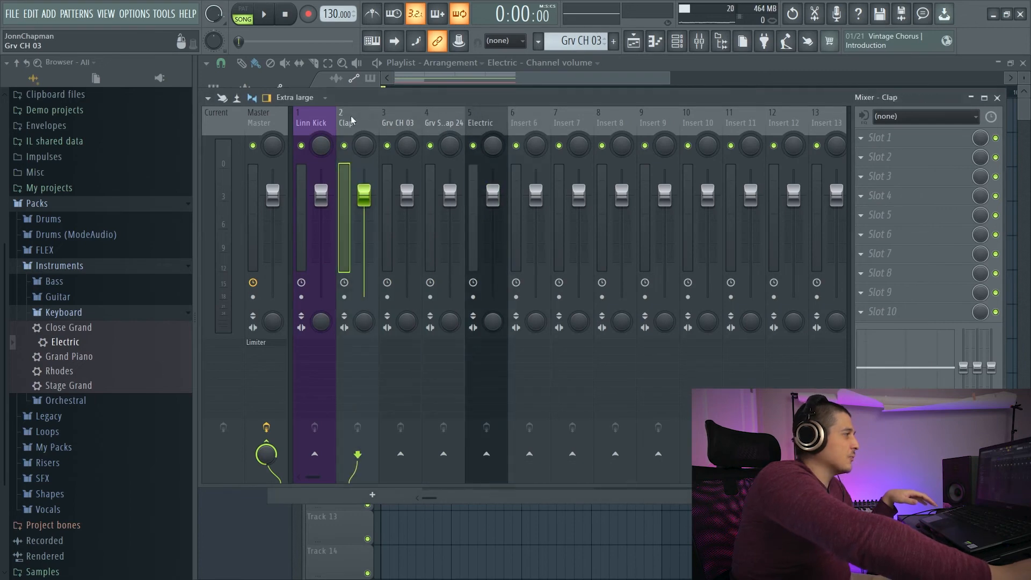
{"action": "left_click", "coordinate": [433, 120]}
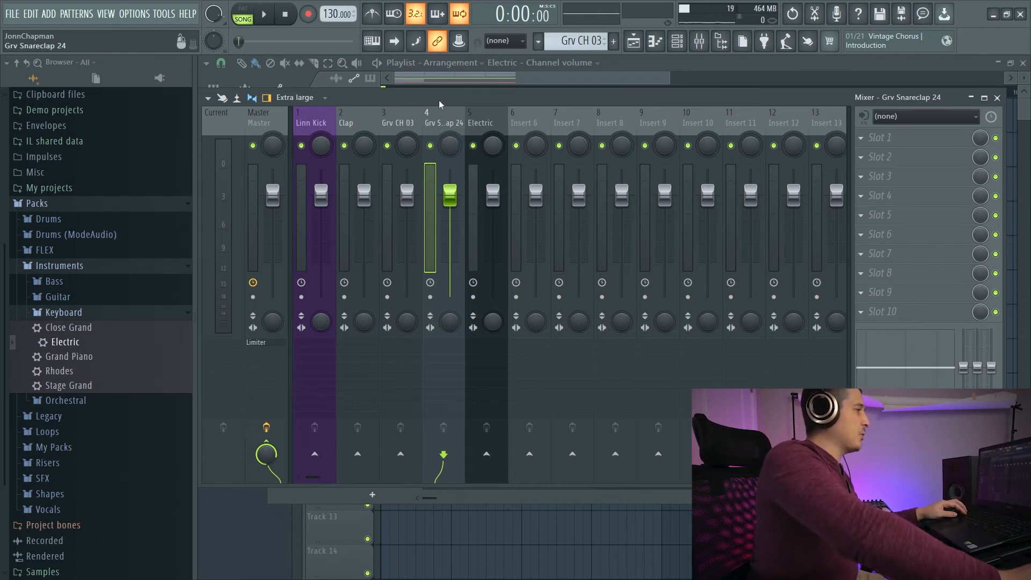
{"action": "mouse_move", "coordinate": [440, 99]}
{"action": "left_mouse_down"}
{"action": "mouse_move", "coordinate": [476, 129]}
{"action": "mouse_move", "coordinate": [463, 107]}
{"action": "mouse_move", "coordinate": [438, 97]}
{"action": "left_mouse_up"}
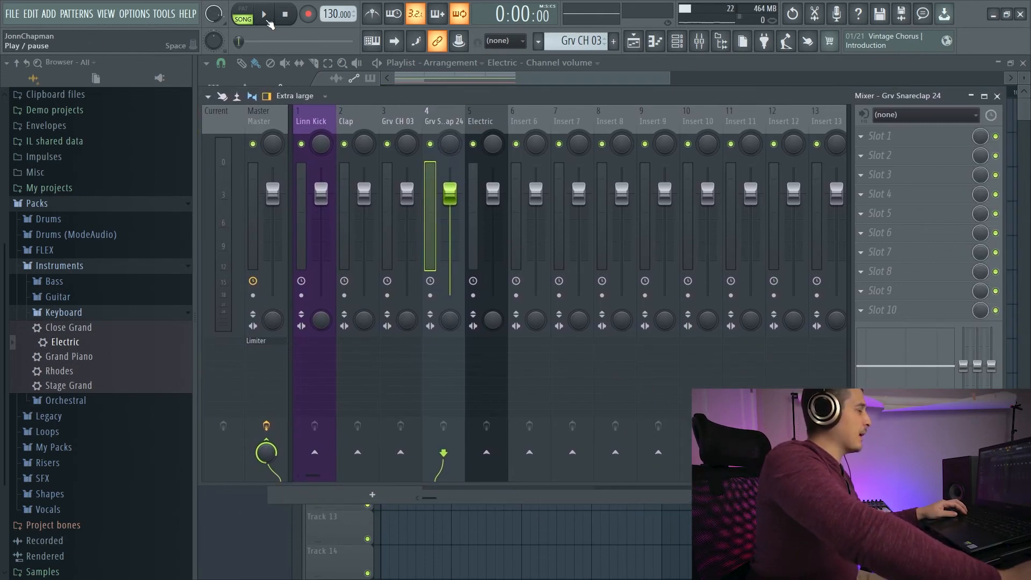
Step: Play the beat, then lower the mixer faders to about -1.0 dB for Clap, -0.4 for Grv CH 03, -2.0 for Grv Snareclap 24 and -3.3 for Electric
{"action": "left_click", "coordinate": [265, 16]}
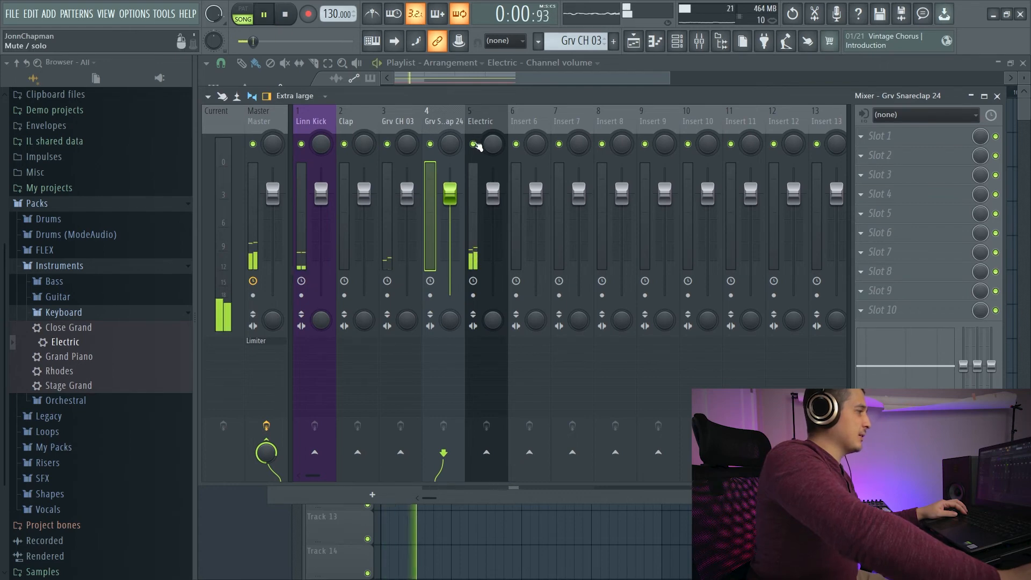
{"action": "left_click", "coordinate": [498, 195]}
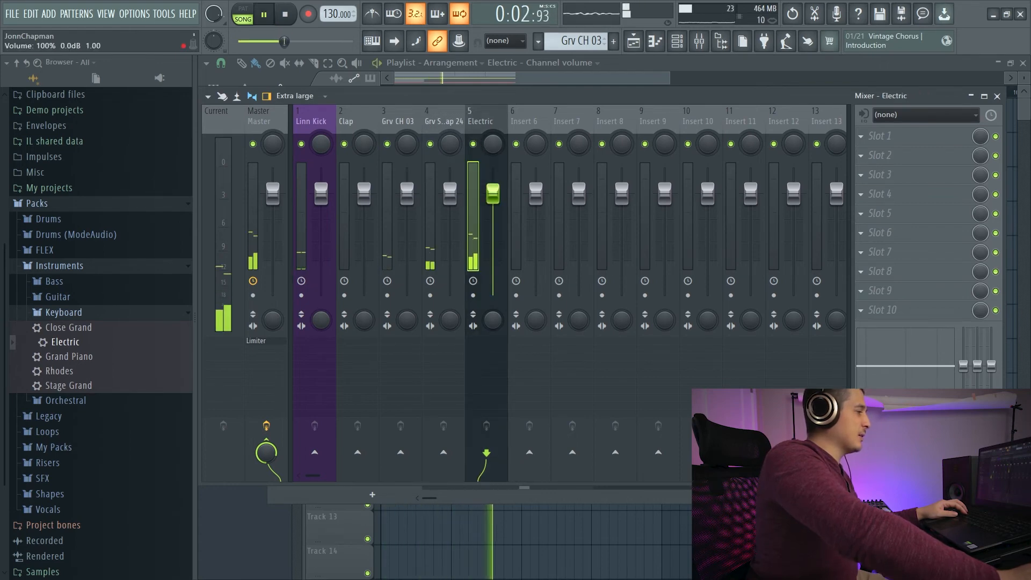
{"action": "key", "text": "space"}
{"action": "mouse_move", "coordinate": [492, 193]}
{"action": "left_mouse_down"}
{"action": "mouse_move", "coordinate": [492, 205]}
{"action": "mouse_move", "coordinate": [364, 198]}
{"action": "mouse_move", "coordinate": [493, 204]}
{"action": "left_mouse_up"}
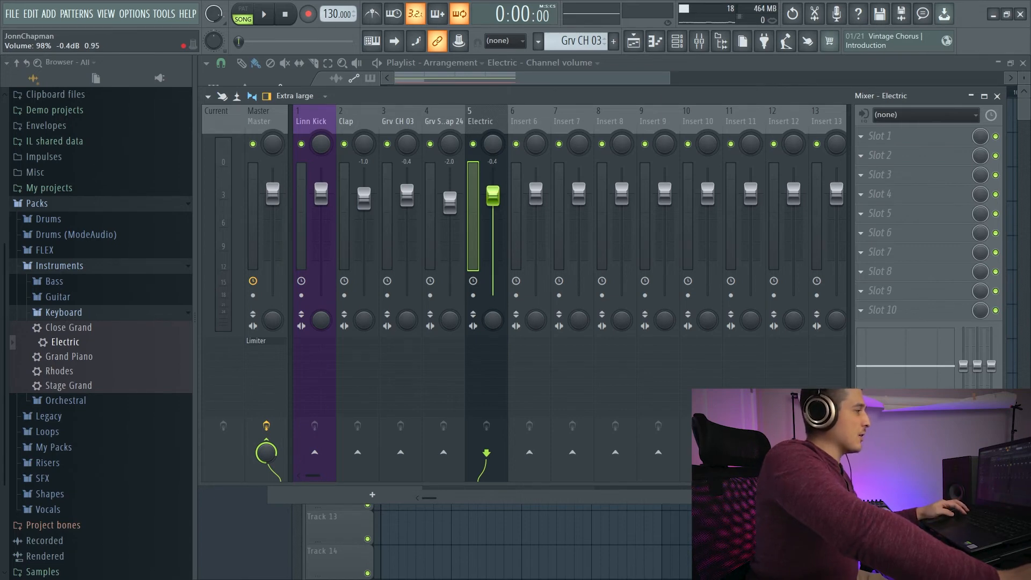
{"action": "left_click_drag", "start_coordinate": [492, 209], "coordinate": [492, 203]}
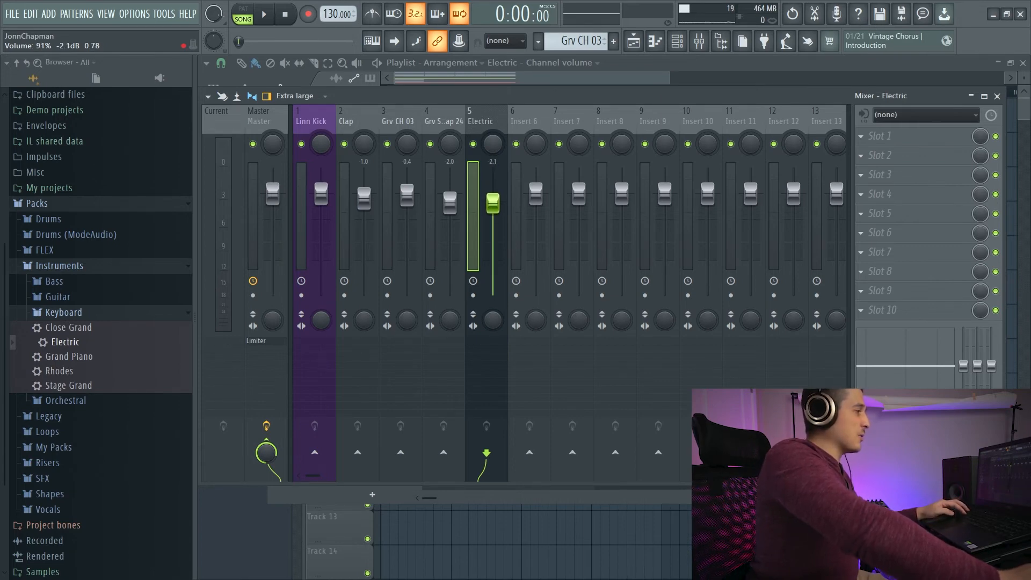
Step: Move the mixer aside to reveal the channel rack's volume knobs and play the beat briefly to check the levels
{"action": "left_click_drag", "start_coordinate": [478, 95], "coordinate": [672, 162]}
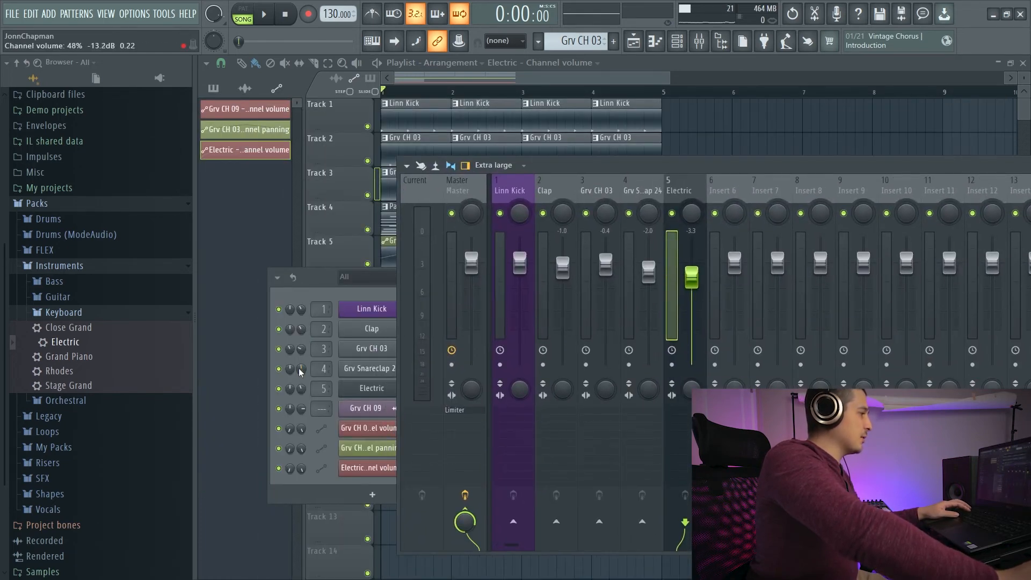
{"action": "key", "text": "space"}
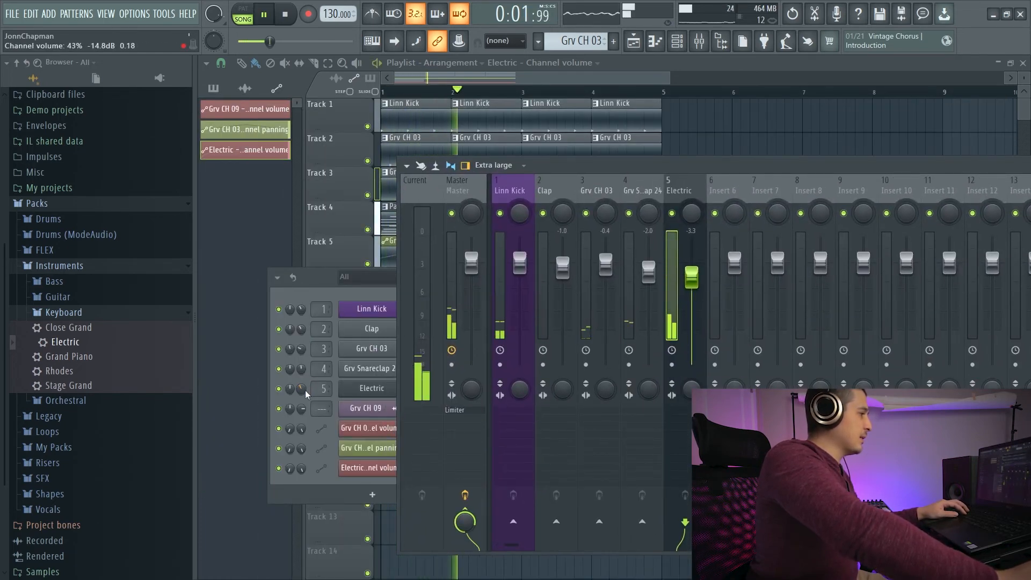
{"action": "key", "text": "space"}
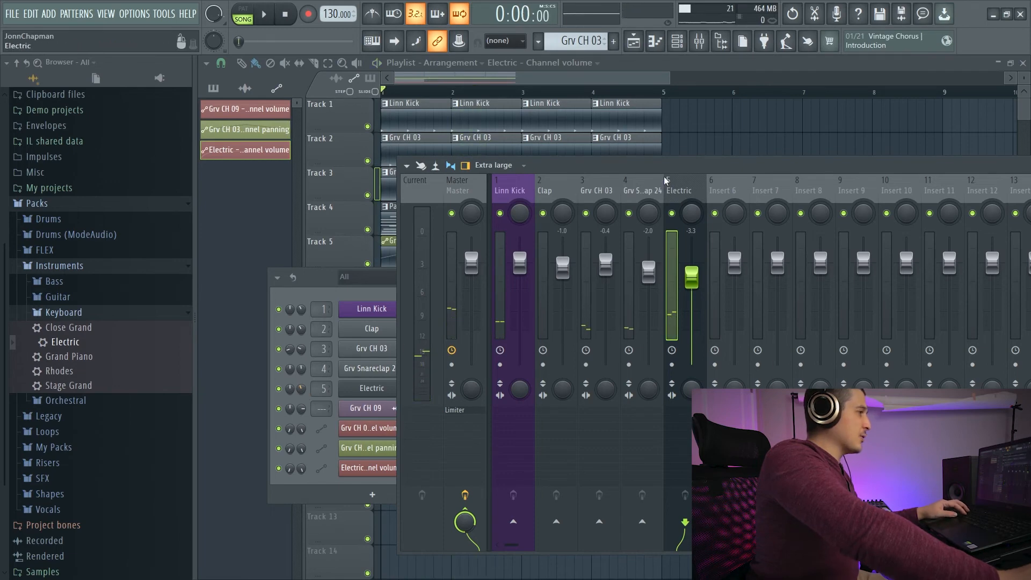
Step: Lower the Electric mixer track to about -4.2 dB and pan the Grv CH 03 track about 11% left
{"action": "left_click_drag", "start_coordinate": [666, 180], "coordinate": [653, 121]}
{"action": "left_click_drag", "start_coordinate": [672, 238], "coordinate": [661, 207]}
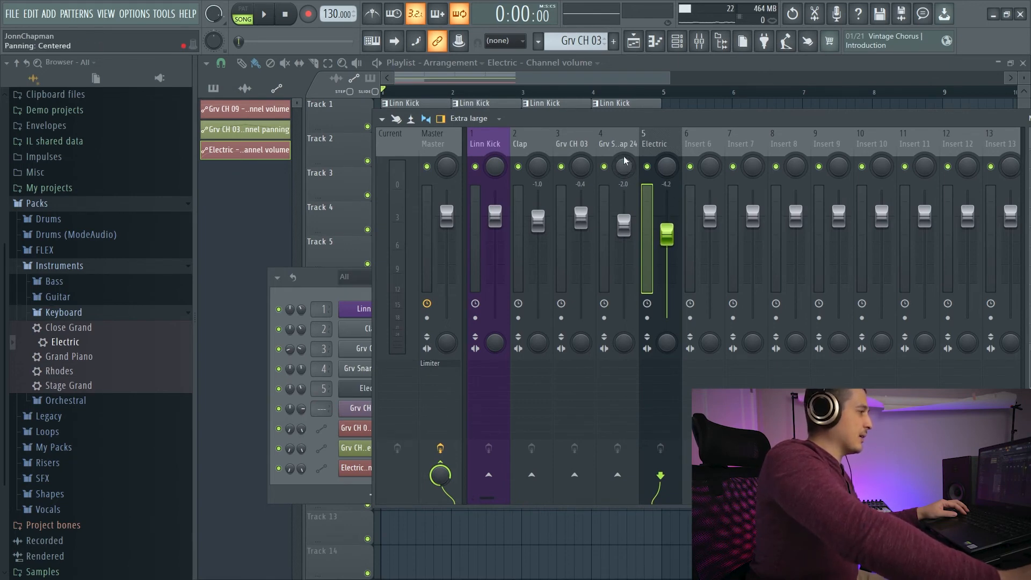
{"action": "left_click", "coordinate": [582, 166]}
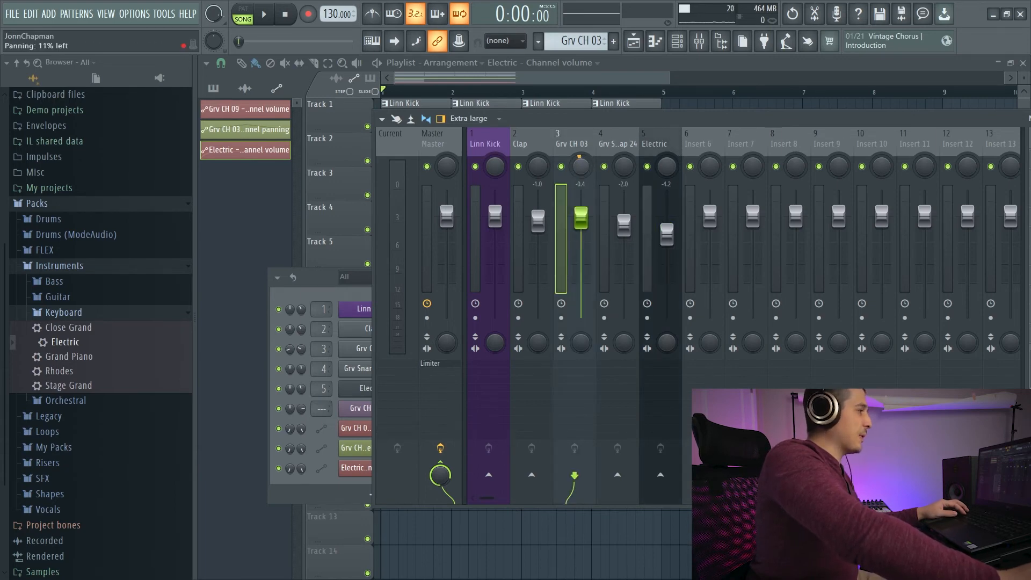
{"action": "left_click_drag", "start_coordinate": [582, 116], "coordinate": [561, 116]}
Step: Play the beat and set the mixer levels to about -5.2 dB for Electric, -0.9 dB for Grv Snareclap 24 and 0.7 dB for Linn Kick
{"action": "key", "text": "space"}
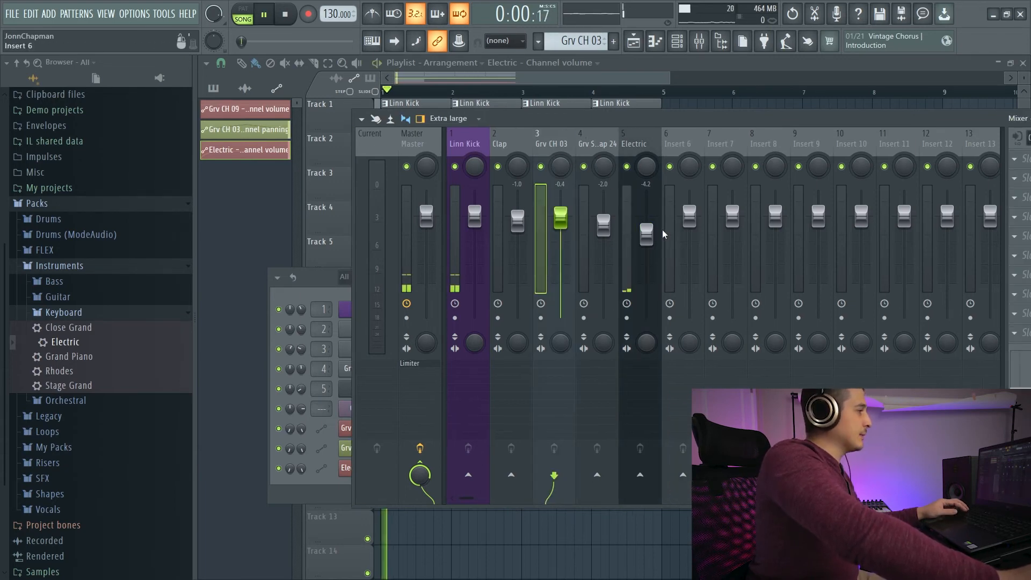
{"action": "left_click_drag", "start_coordinate": [651, 234], "coordinate": [604, 221]}
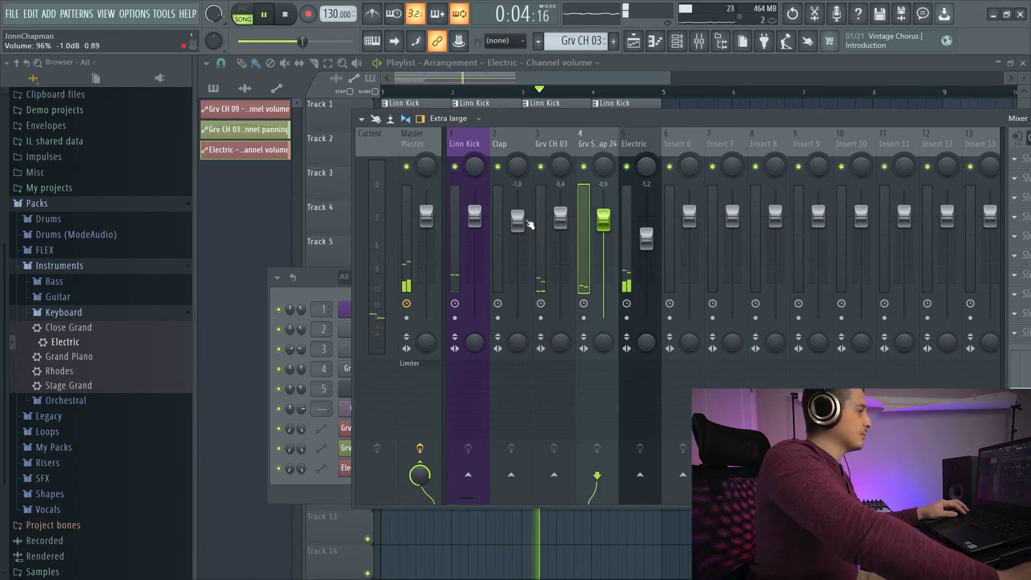
{"action": "left_click_drag", "start_coordinate": [478, 217], "coordinate": [478, 212]}
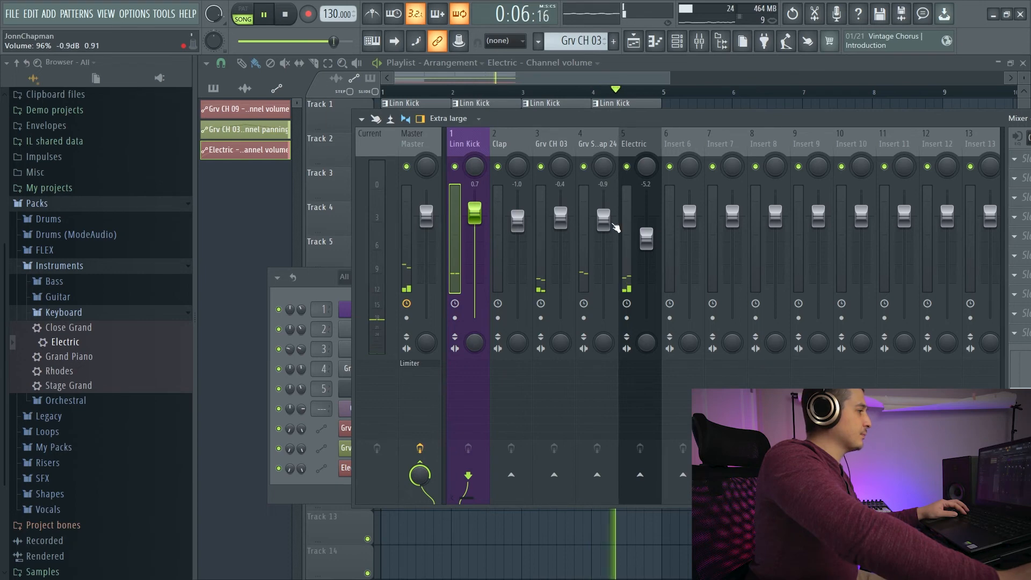
Step: Move the mixer aside, play the beat with only the Electric track soloed, restore all tracks and stop playback
{"action": "left_click_drag", "start_coordinate": [590, 122], "coordinate": [529, 119]}
{"action": "key", "text": "space"}
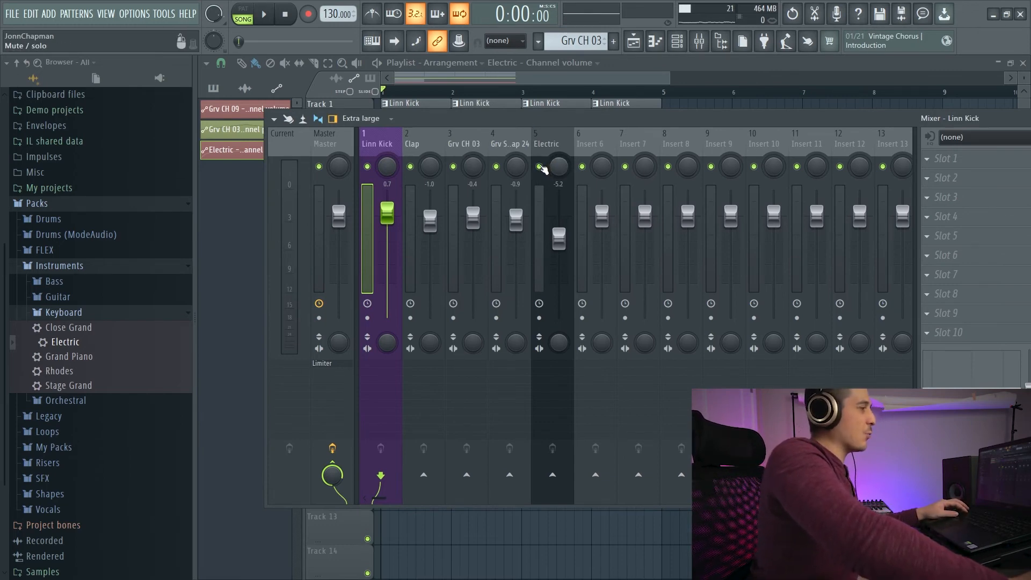
{"action": "left_click", "coordinate": [540, 167], "text": "ctrl"}
{"action": "key", "text": "space"}
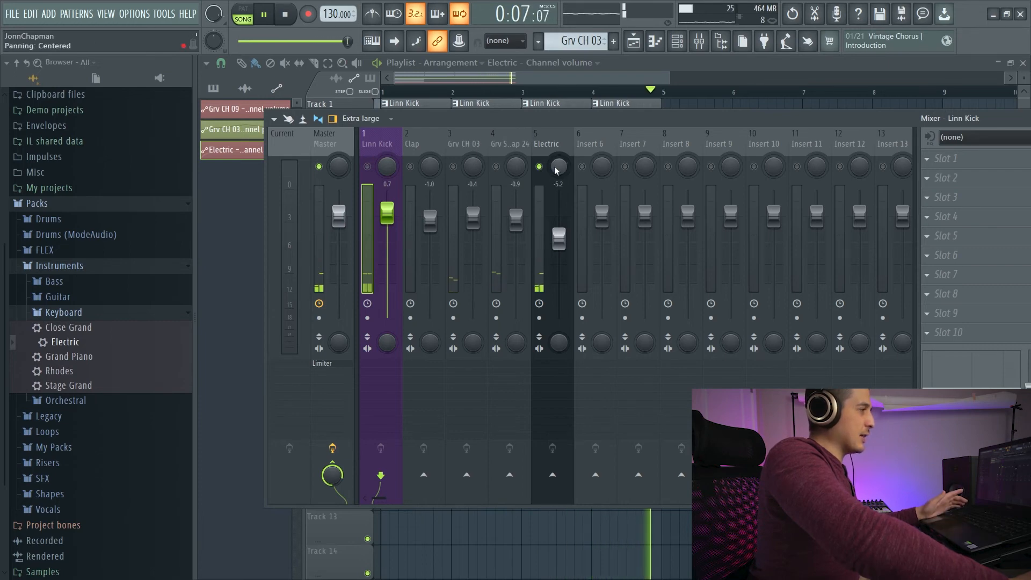
{"action": "right_click", "coordinate": [539, 167]}
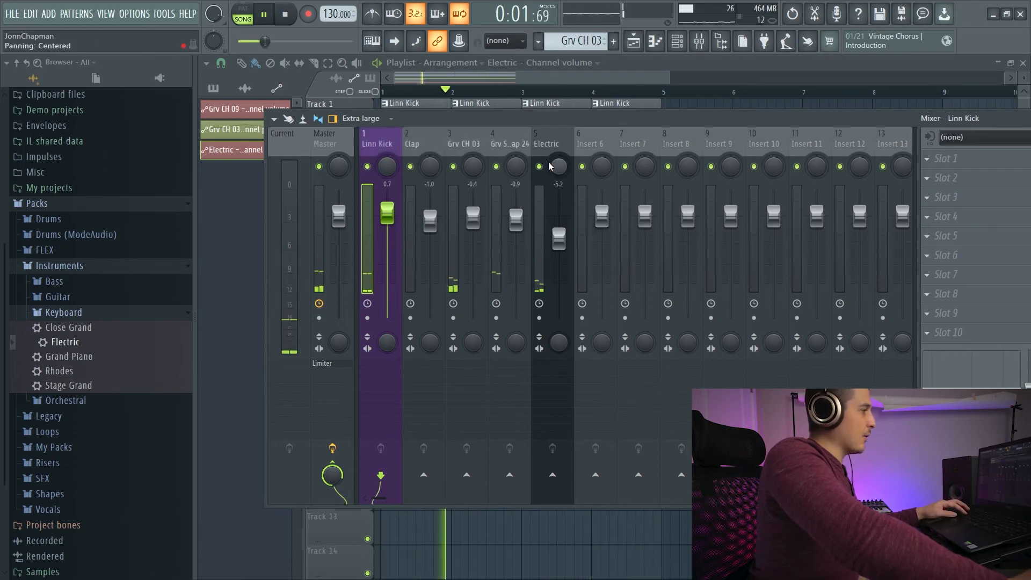
{"action": "key", "text": "space"}
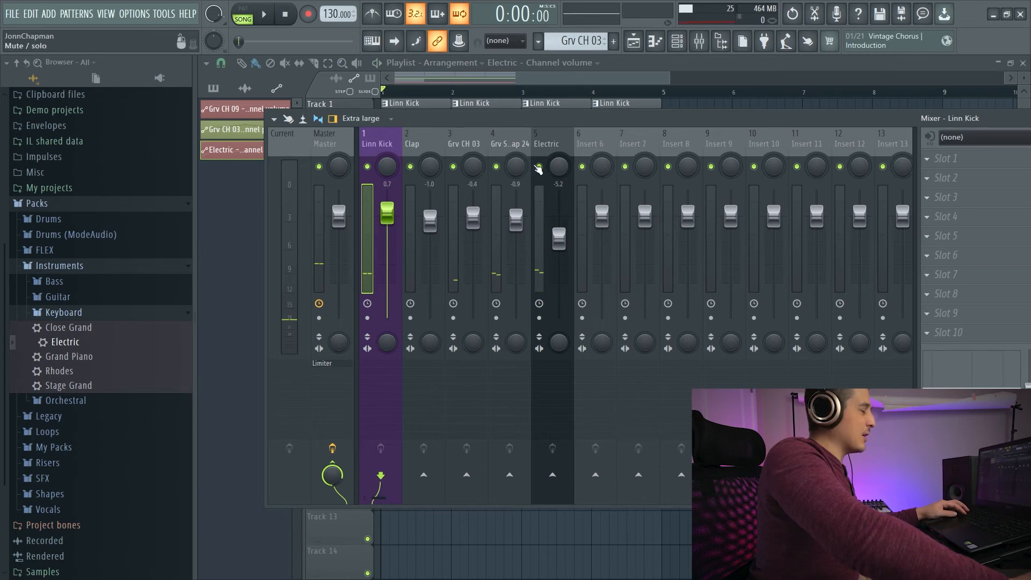
Step: Mute and unmute the Electric and Grv Snareclap 24 mixer tracks during playback to compare the beat without each
{"action": "left_click", "coordinate": [540, 167]}
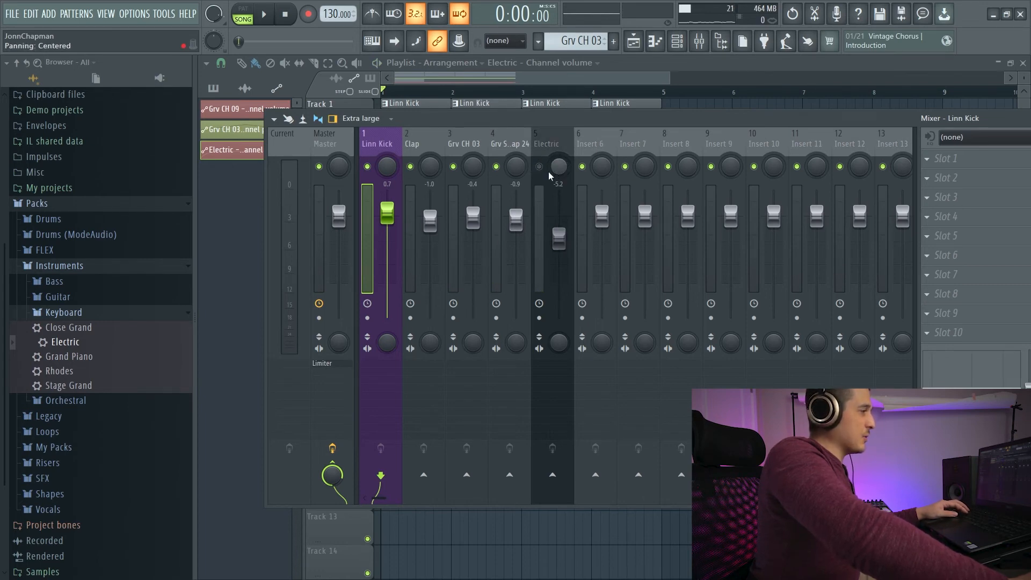
{"action": "key", "text": "space"}
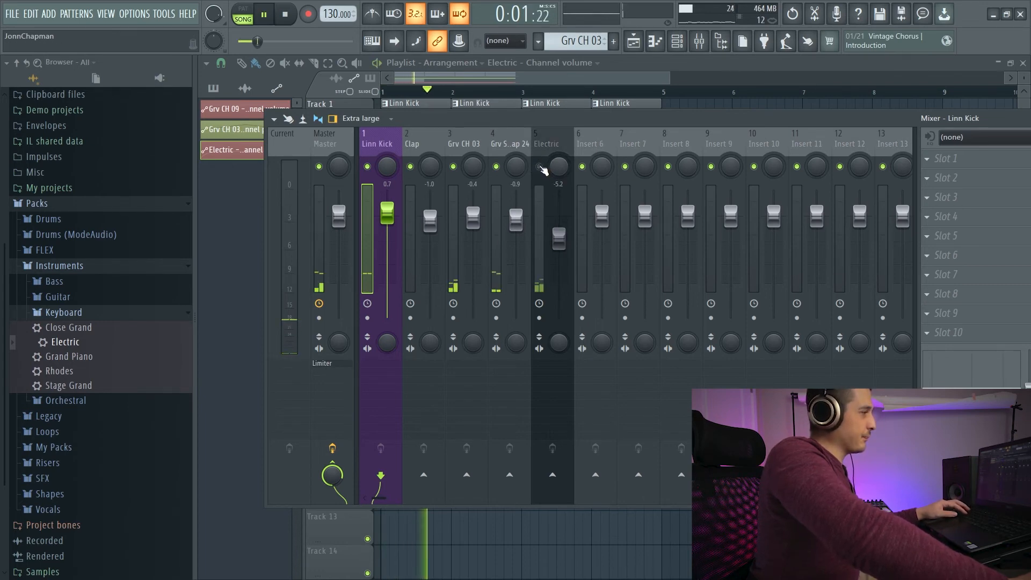
{"action": "left_click", "coordinate": [539, 166]}
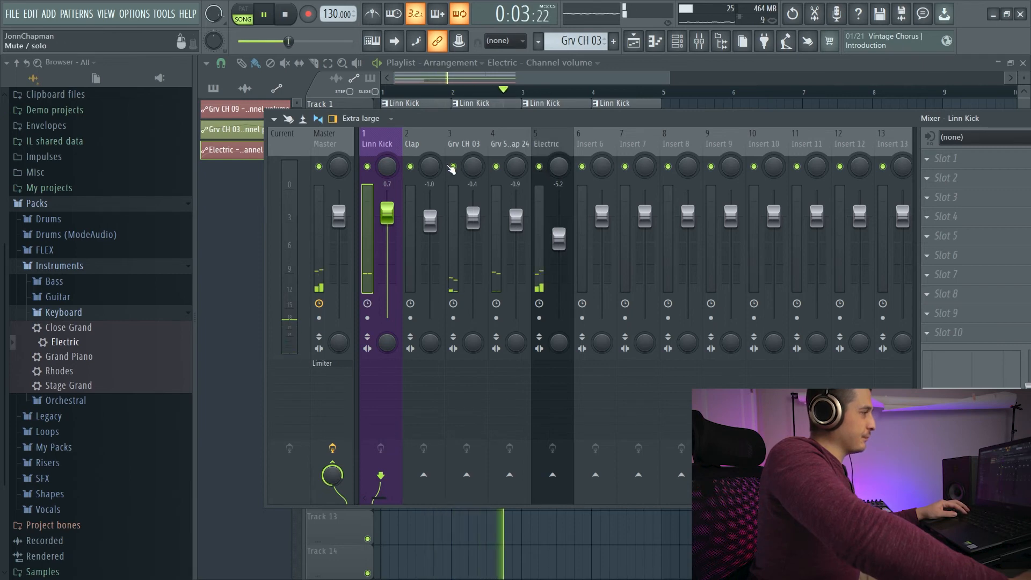
{"action": "left_click", "coordinate": [496, 166]}
{"action": "left_click", "coordinate": [504, 169]}
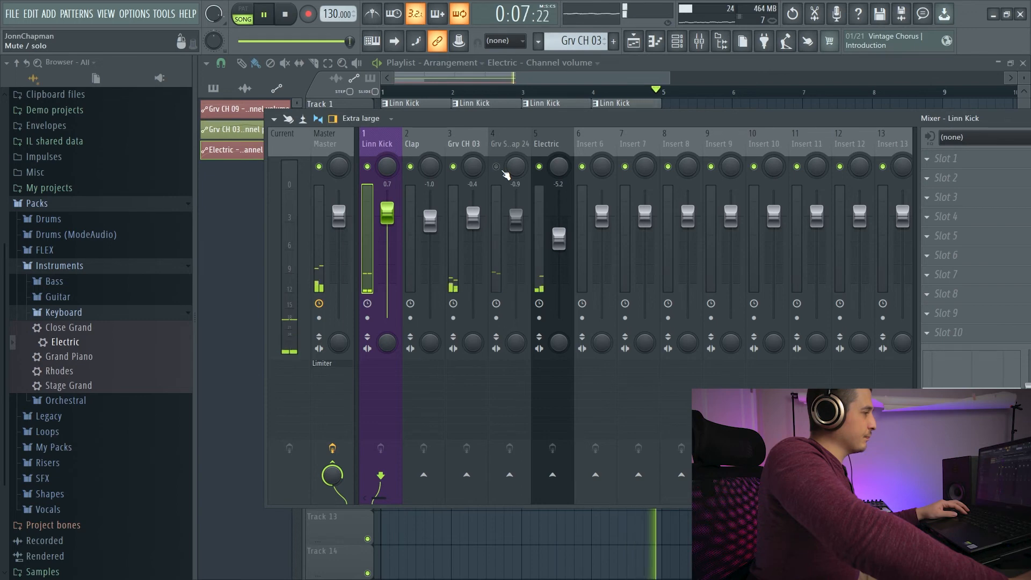
{"action": "key", "text": "space"}
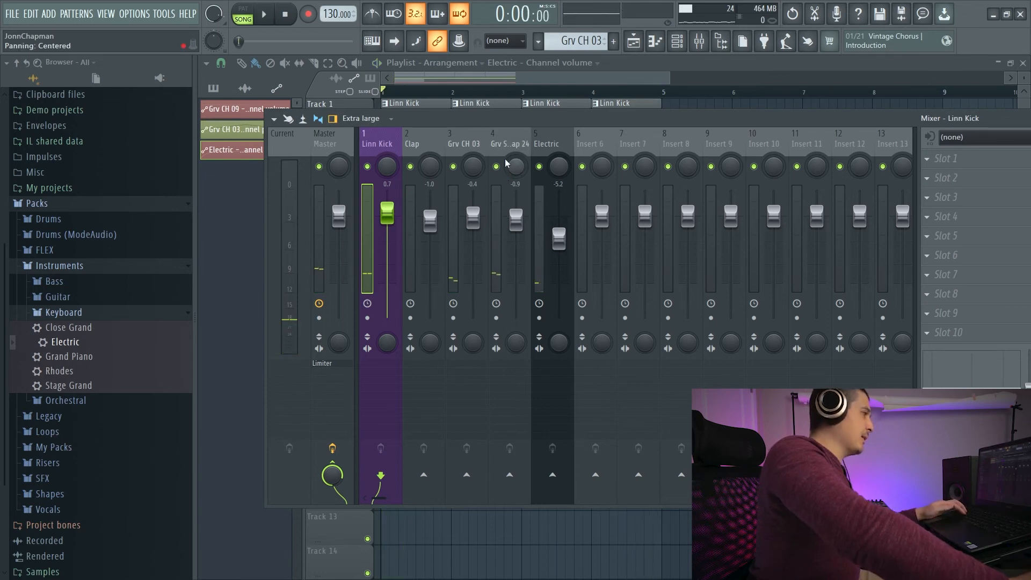
Step: Reposition the mixer, bring up the channel rack and check the mute and solo options of the Clap channel
{"action": "mouse_move", "coordinate": [482, 117]}
{"action": "left_mouse_down"}
{"action": "mouse_move", "coordinate": [436, 111]}
{"action": "mouse_move", "coordinate": [479, 115]}
{"action": "left_mouse_up"}
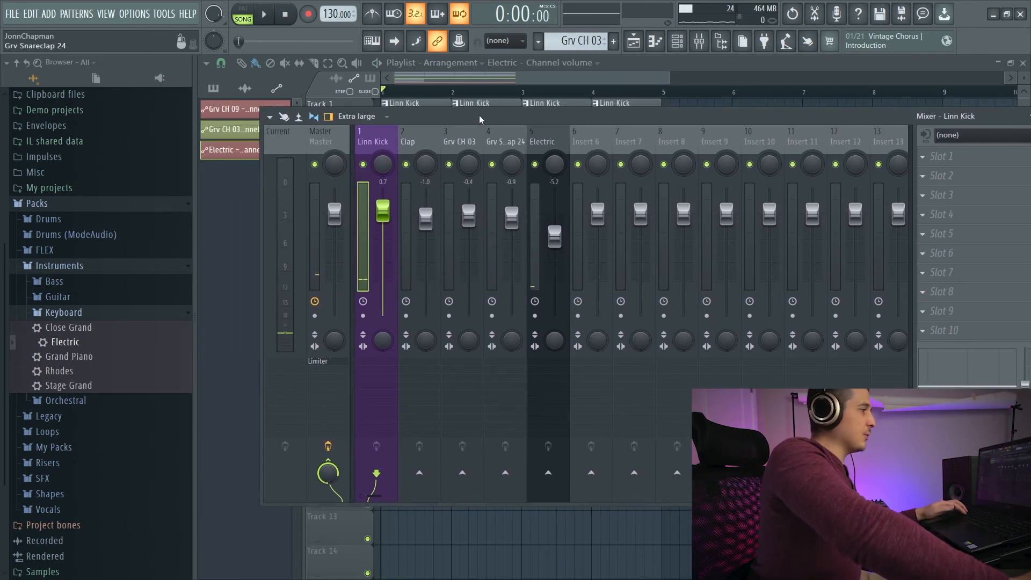
{"action": "left_click_drag", "start_coordinate": [605, 123], "coordinate": [495, 120]}
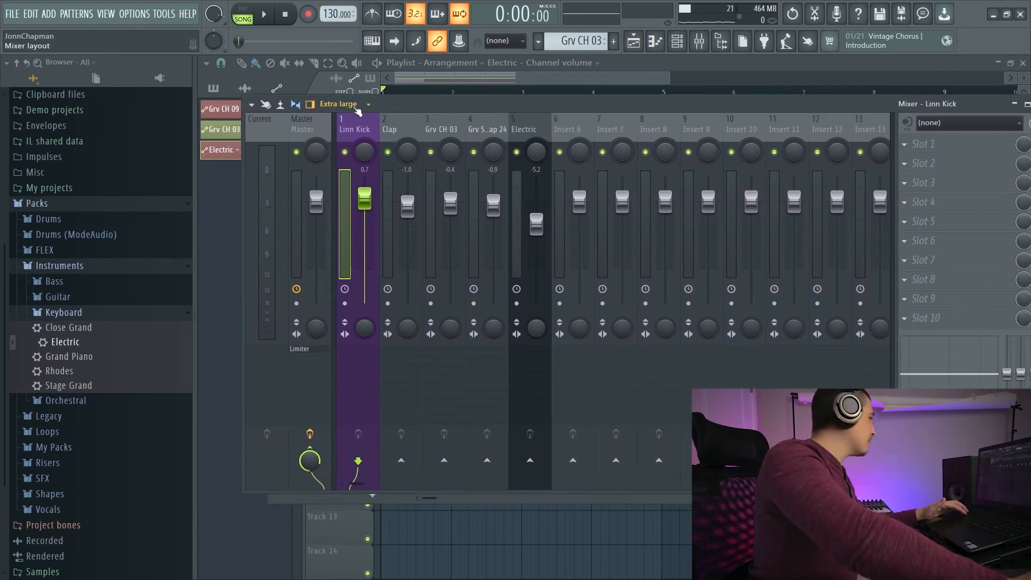
{"action": "left_click_drag", "start_coordinate": [358, 110], "coordinate": [438, 104]}
{"action": "key", "text": "F6"}
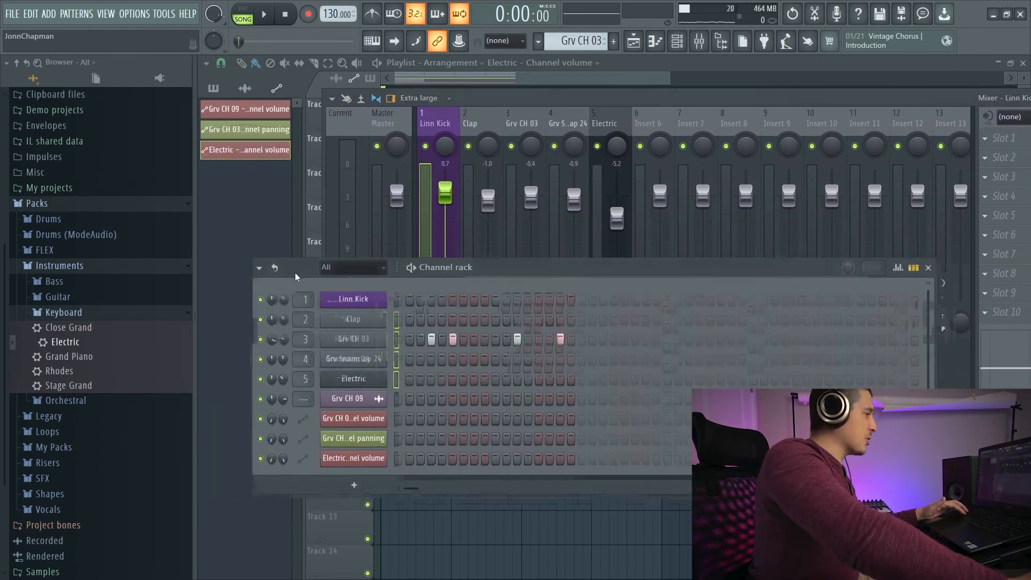
{"action": "left_click_drag", "start_coordinate": [295, 273], "coordinate": [284, 213]}
{"action": "right_click", "coordinate": [250, 260]}
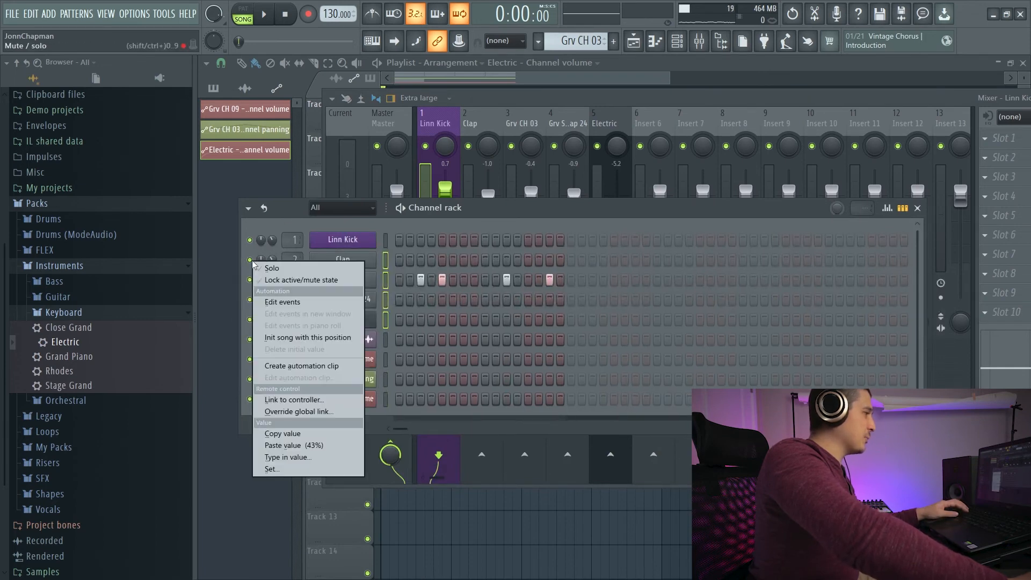
{"action": "left_click", "coordinate": [253, 261]}
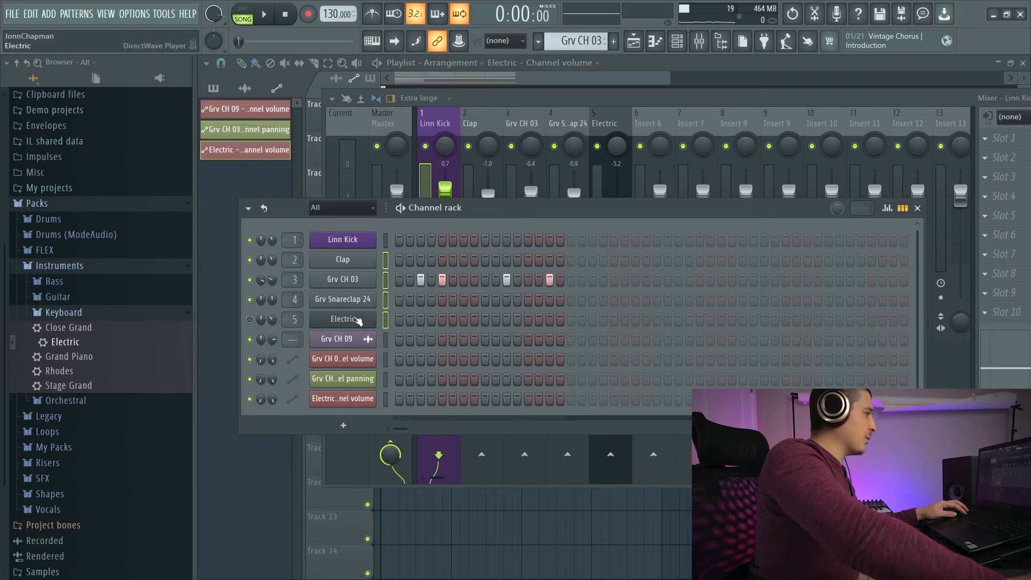
Step: Shift the channel rack within the workspace and switch back to the mixer
{"action": "left_click_drag", "start_coordinate": [530, 208], "coordinate": [489, 371]}
{"action": "left_click_drag", "start_coordinate": [555, 373], "coordinate": [576, 191]}
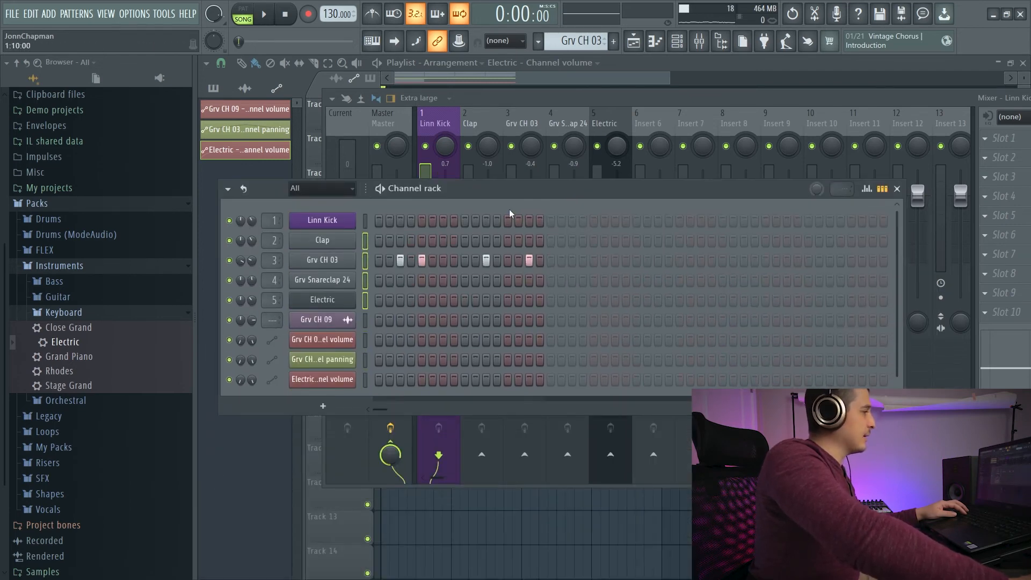
{"action": "mouse_move", "coordinate": [509, 195]}
{"action": "left_mouse_down"}
{"action": "mouse_move", "coordinate": [585, 249]}
{"action": "mouse_move", "coordinate": [489, 200]}
{"action": "left_mouse_up"}
{"action": "key", "text": "F9"}
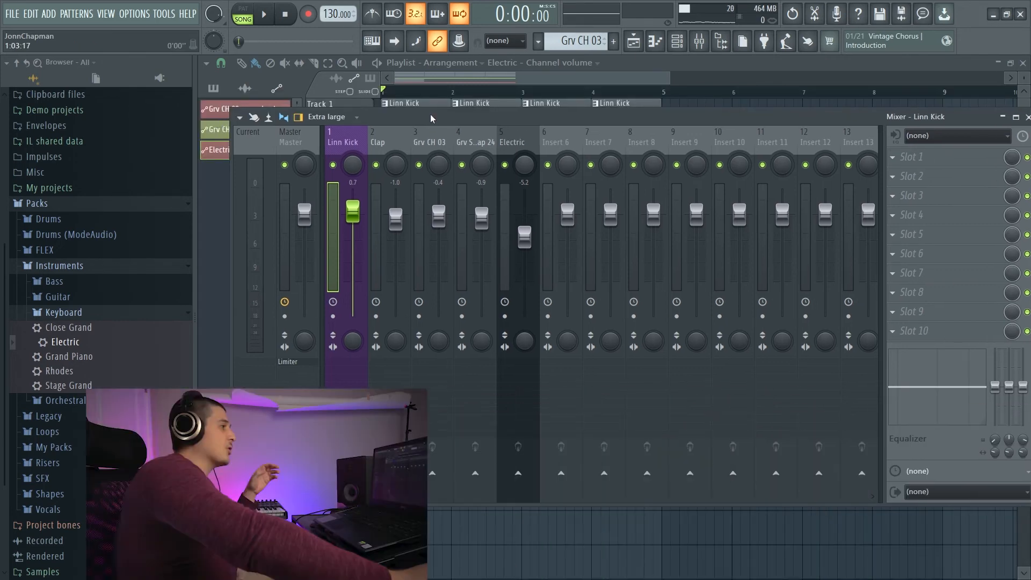
Step: Position the mixer with its effect slots in full view and look through the effect plugins available for Linn Kick's Slot 1
{"action": "left_click_drag", "start_coordinate": [431, 118], "coordinate": [400, 119]}
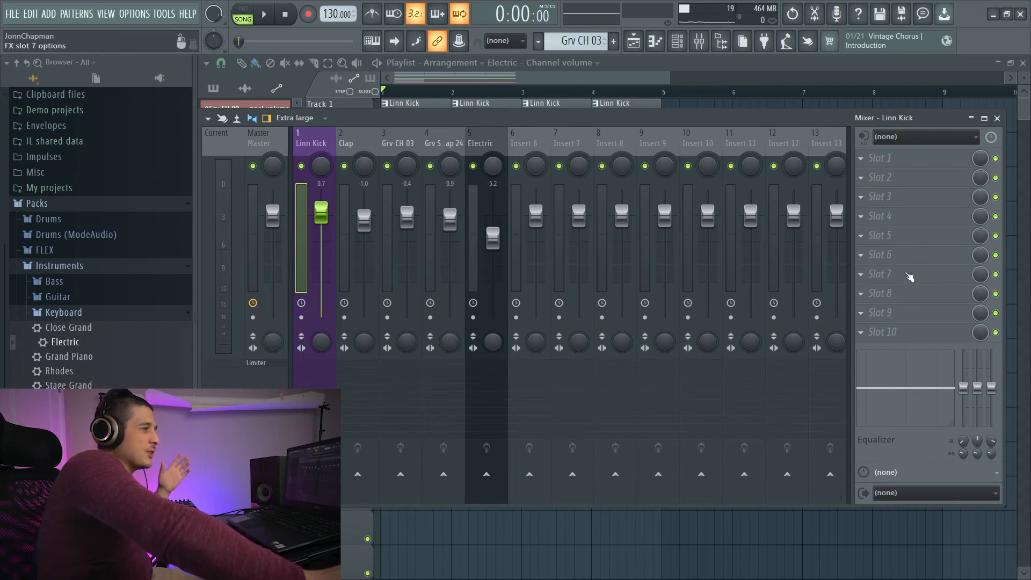
{"action": "left_click", "coordinate": [869, 164]}
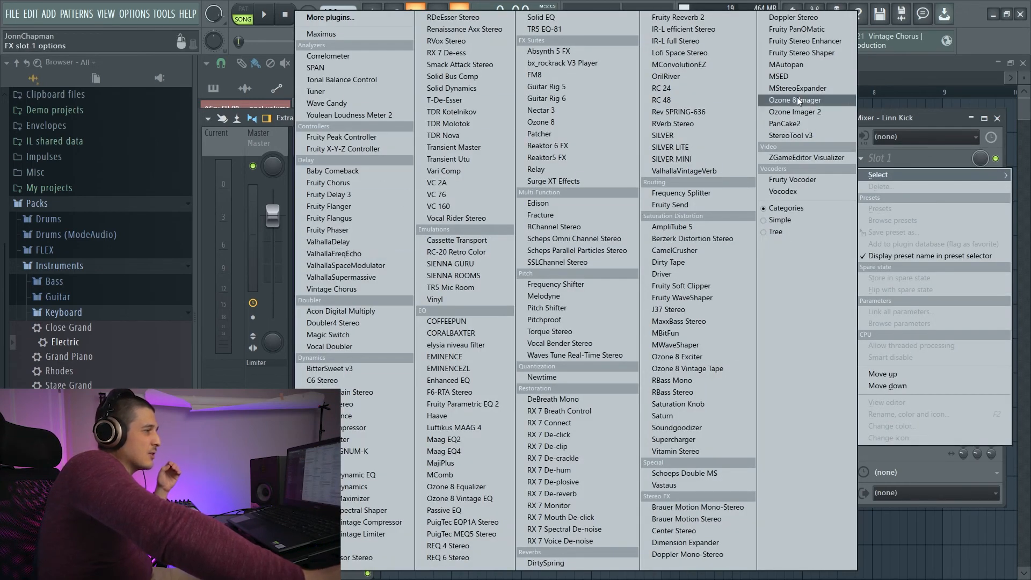
{"action": "left_click", "coordinate": [926, 119]}
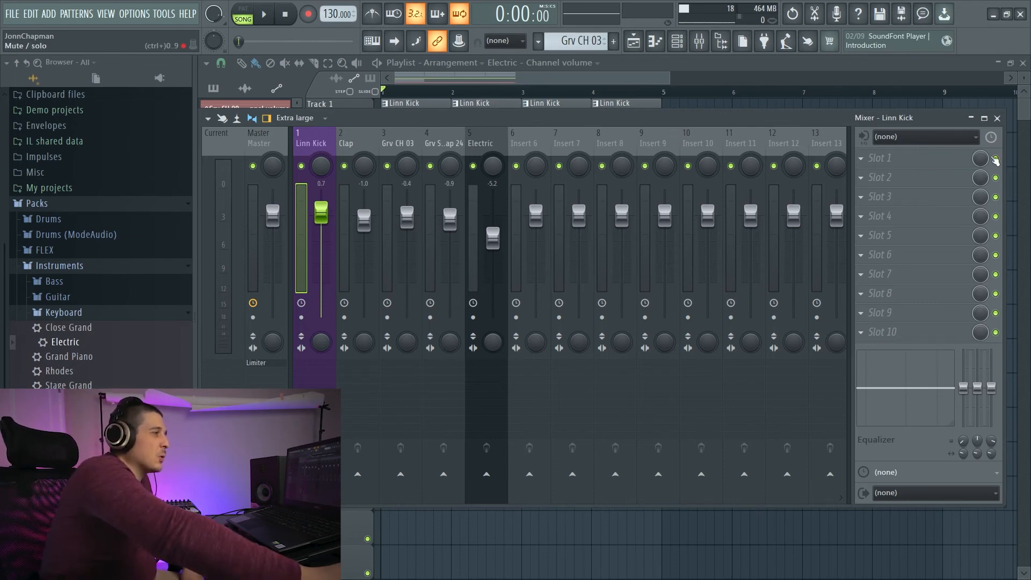
Step: View the Electric track's empty effect slots, and select the Vocal Chain mixer track to show its effect chain
{"action": "left_click", "coordinate": [477, 152]}
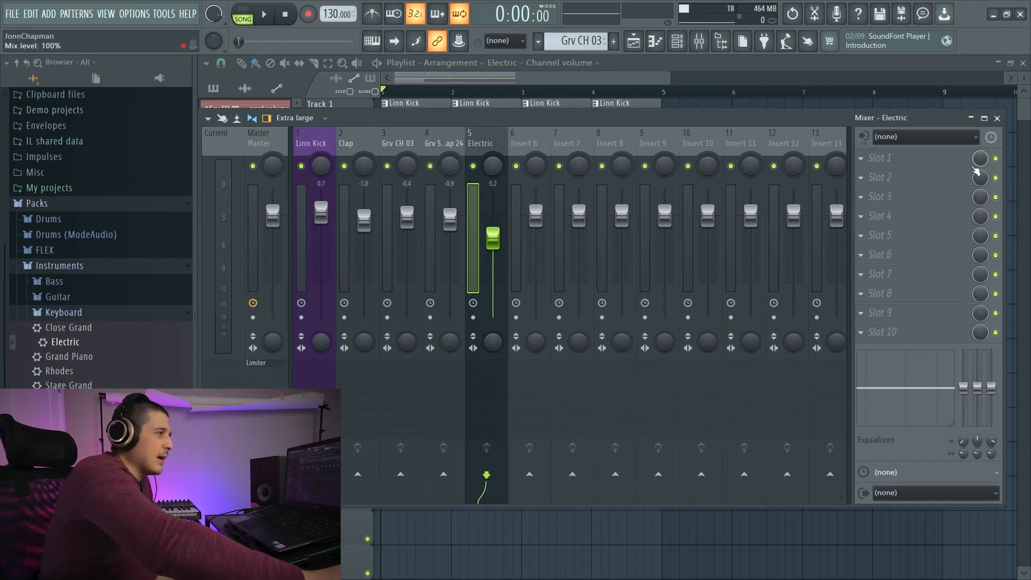
{"action": "scroll", "coordinate": [334, 491], "scroll_direction": "down", "scroll_amount": 1}
{"action": "scroll", "coordinate": [334, 491], "scroll_direction": "up", "scroll_amount": 1}
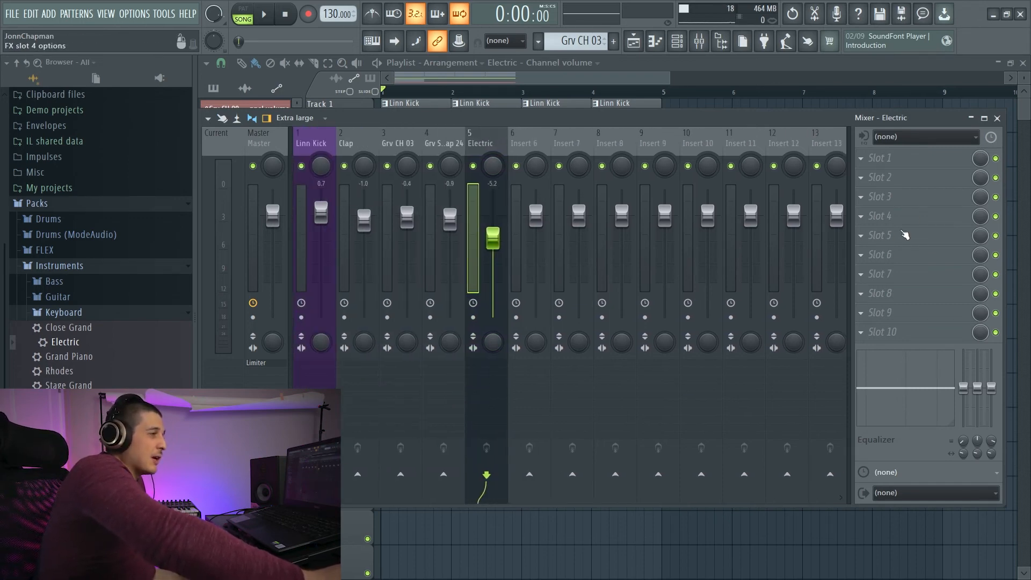
{"action": "scroll", "coordinate": [344, 501], "scroll_direction": "down", "scroll_amount": 5}
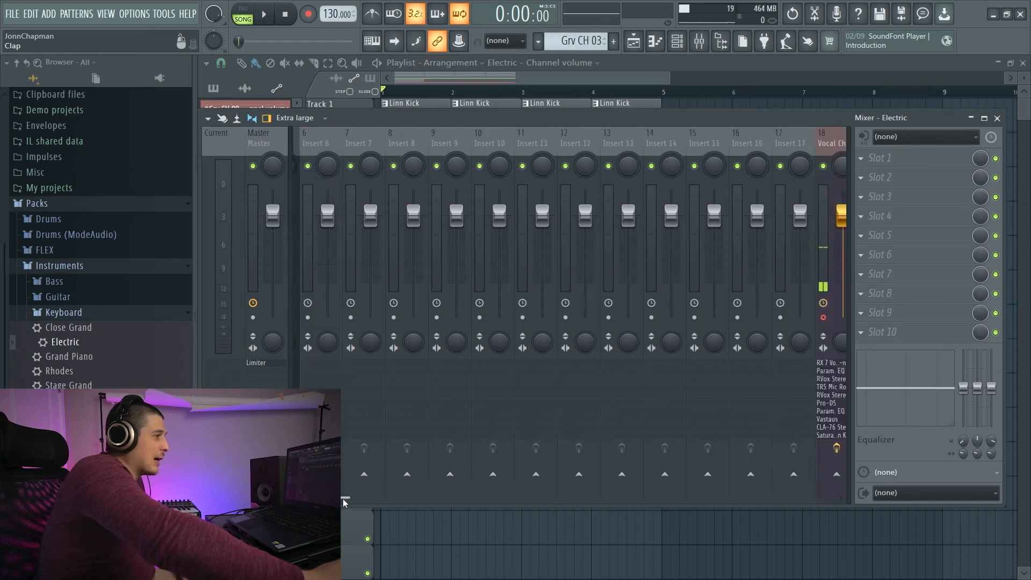
{"action": "scroll", "coordinate": [344, 501], "scroll_direction": "down", "scroll_amount": 7}
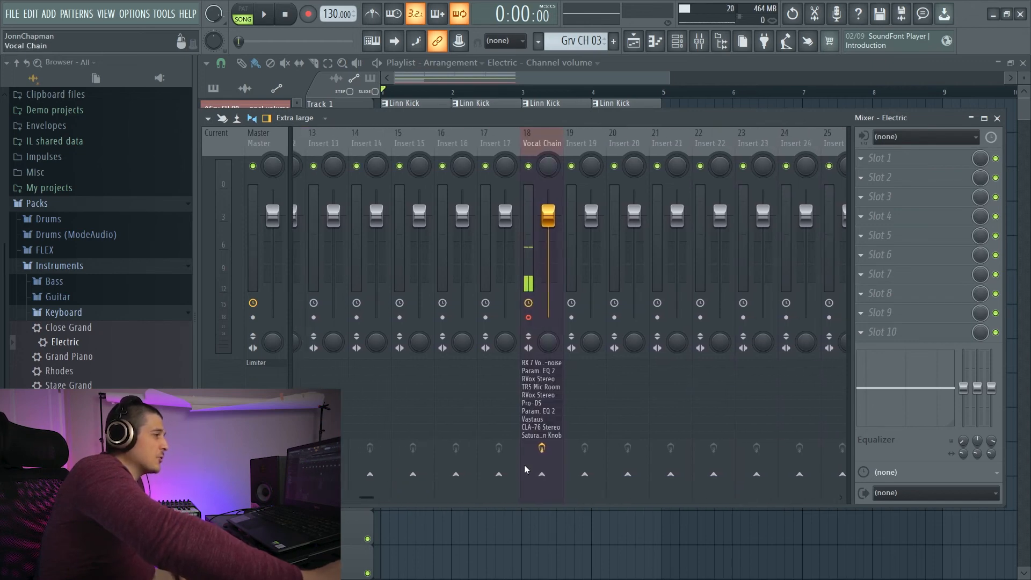
{"action": "left_click", "coordinate": [525, 469]}
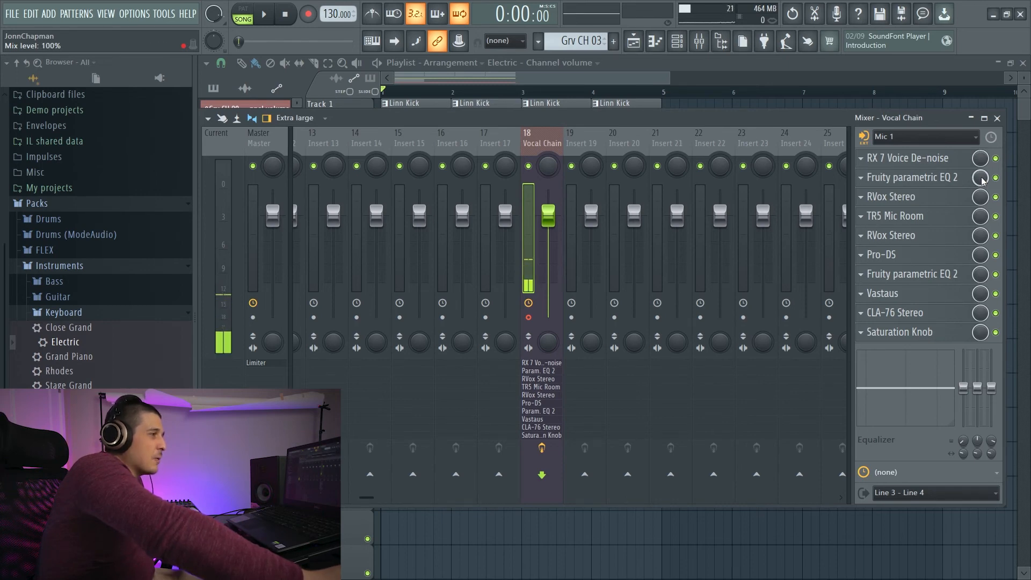
Step: Try out the mix levels of the Vocal Chain effects and view the Vastaus plugin's settings
{"action": "left_click_drag", "start_coordinate": [983, 181], "coordinate": [983, 185]}
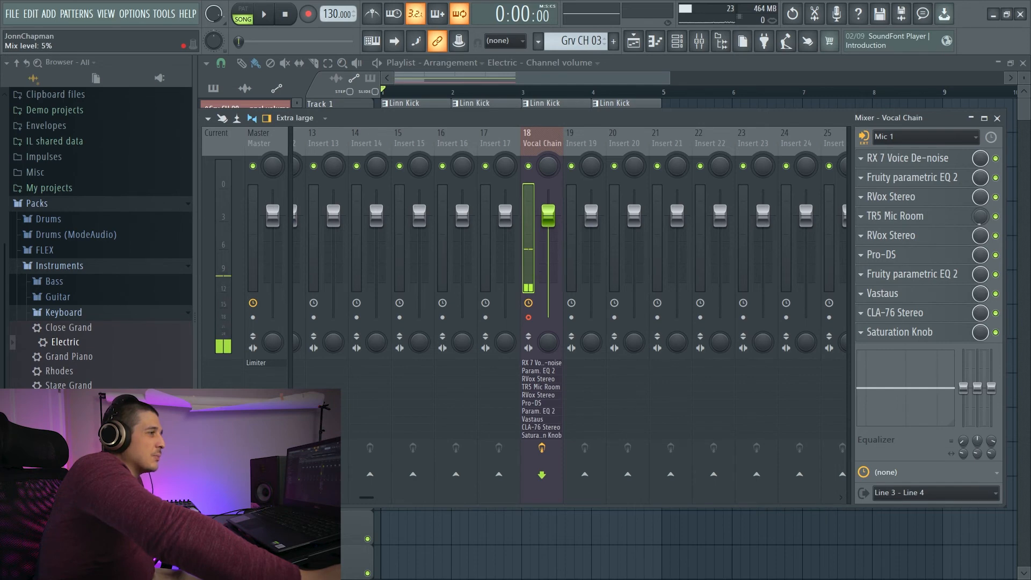
{"action": "left_click_drag", "start_coordinate": [981, 275], "coordinate": [981, 304]}
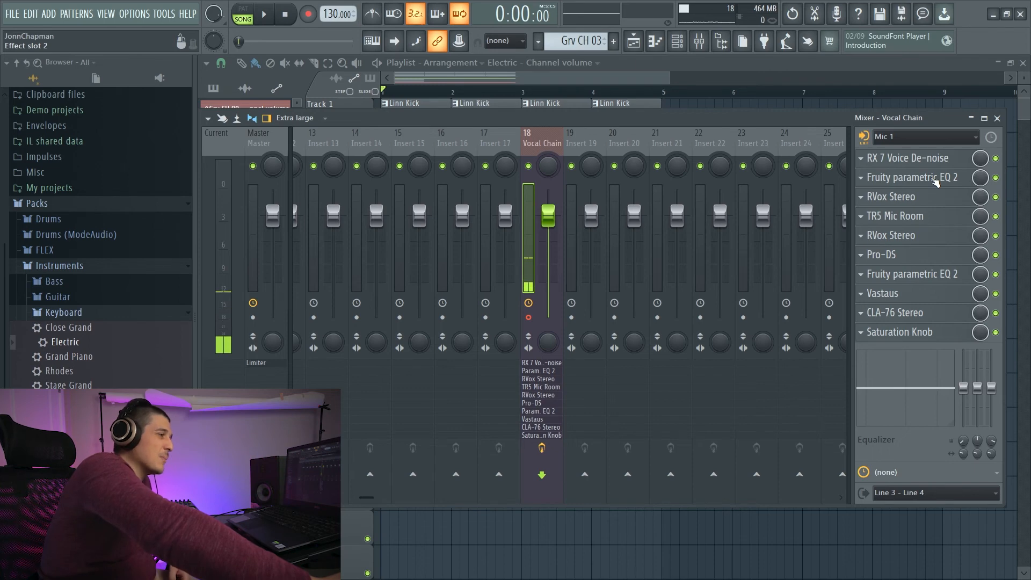
{"action": "left_click", "coordinate": [903, 296]}
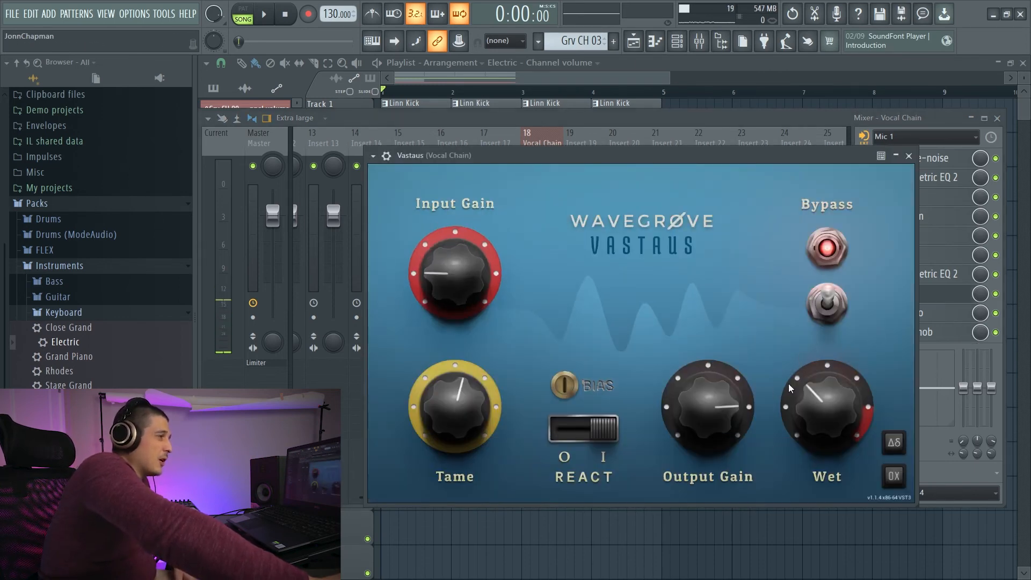
{"action": "left_click", "coordinate": [909, 156]}
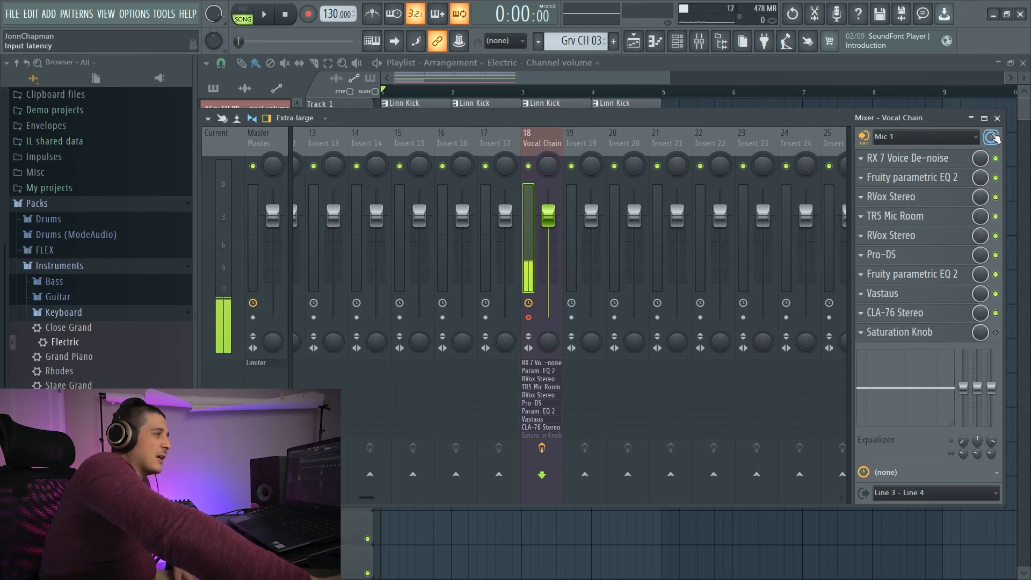
Step: Disable the Vocal Chain effects from RX 7 Voice De-noise through CLA-76 Stereo
{"action": "left_click", "coordinate": [996, 158]}
{"action": "left_click", "coordinate": [996, 177]}
{"action": "left_click", "coordinate": [996, 197]}
{"action": "left_click", "coordinate": [996, 216]}
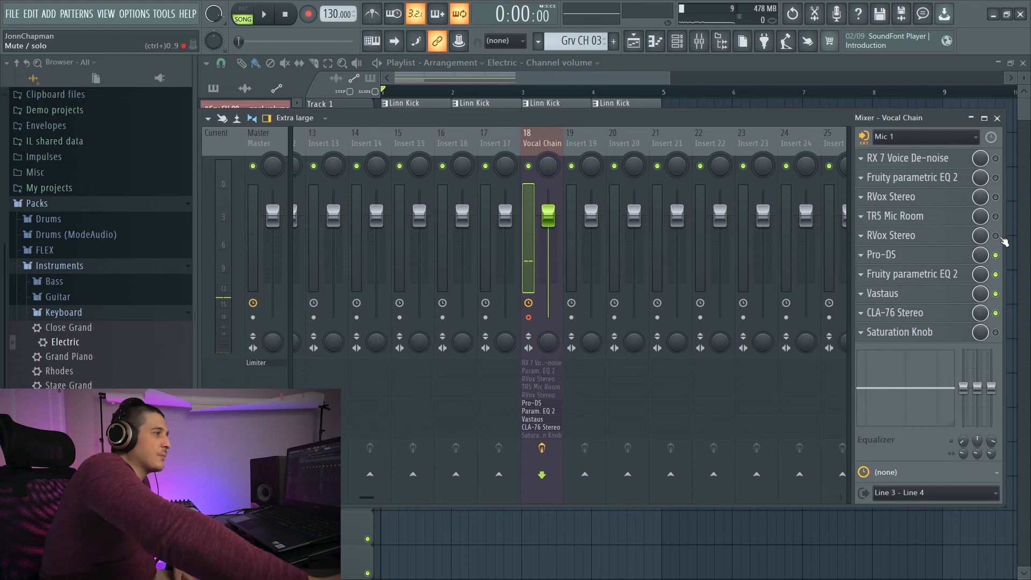
{"action": "left_click", "coordinate": [996, 235]}
{"action": "left_click", "coordinate": [996, 255]}
{"action": "left_click", "coordinate": [996, 275]}
{"action": "left_click", "coordinate": [996, 294]}
{"action": "left_click", "coordinate": [996, 313]}
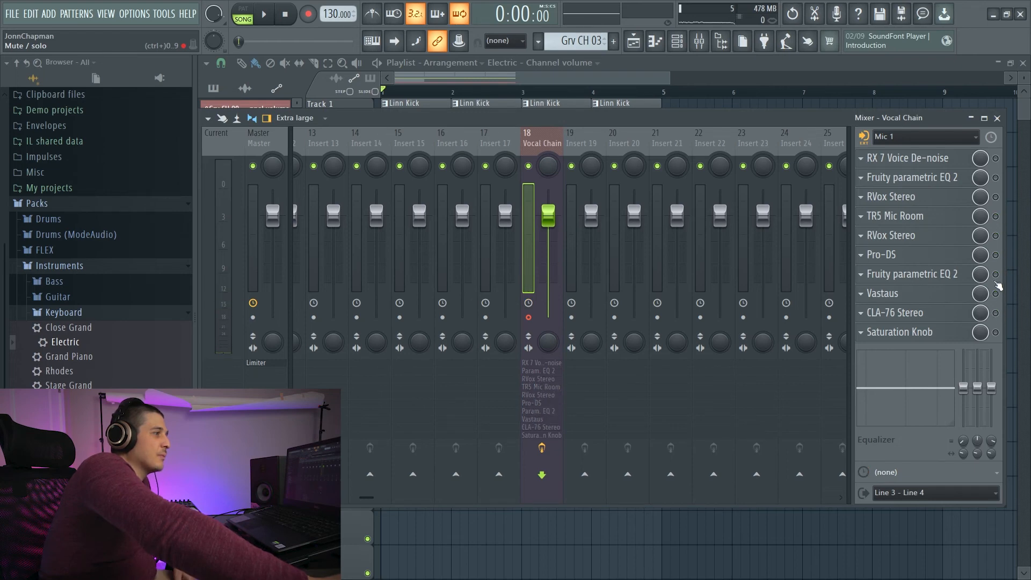
Step: Re-enable the Vocal Chain effects one by one from RX 7 Voice De-noise through the second Fruity parametric EQ 2
{"action": "left_click", "coordinate": [996, 178]}
{"action": "left_click", "coordinate": [997, 197]}
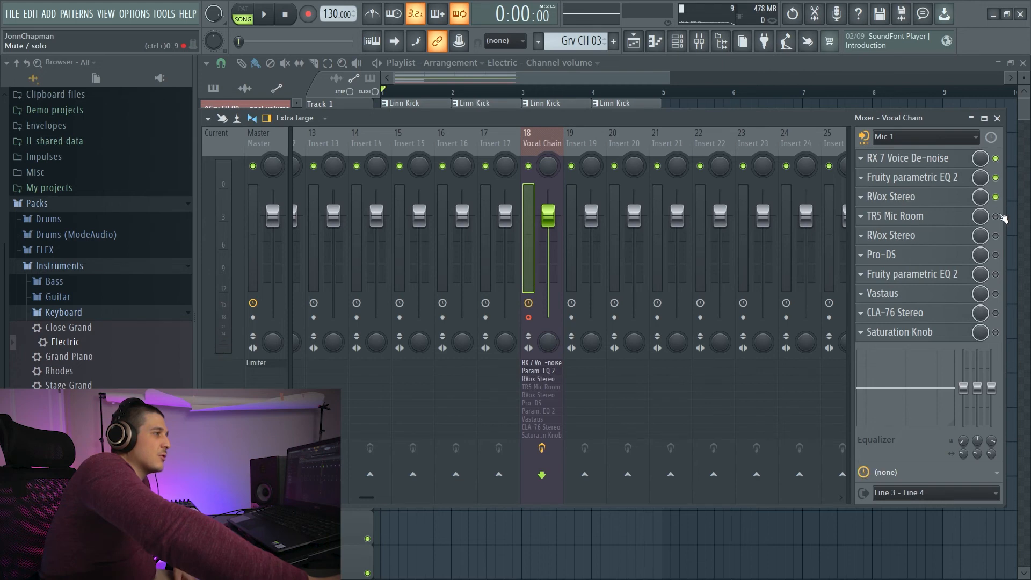
{"action": "left_click", "coordinate": [996, 217]}
{"action": "left_click", "coordinate": [996, 236]}
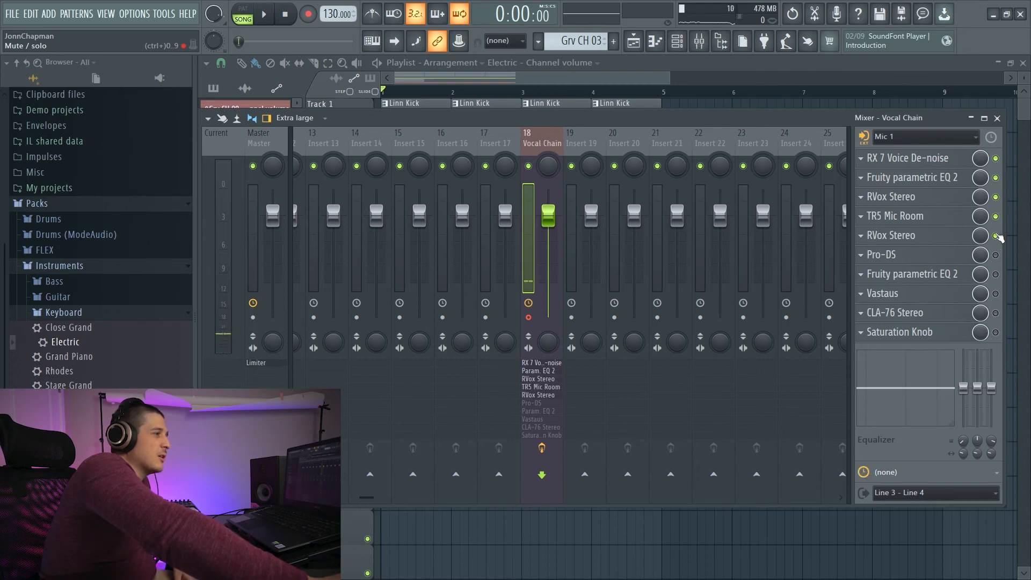
{"action": "left_click", "coordinate": [996, 255]}
{"action": "left_click", "coordinate": [996, 274]}
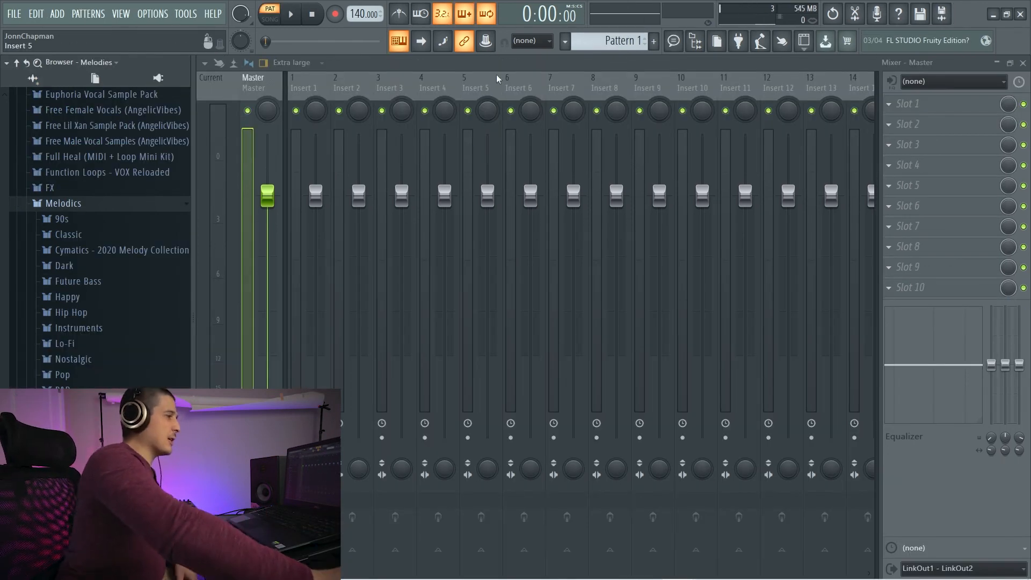
Step: Set up a Wave export of the project named untitled.wav on the Desktop and open its rendering settings
{"action": "left_click", "coordinate": [16, 21]}
{"action": "mouse_move", "coordinate": [65, 125]}
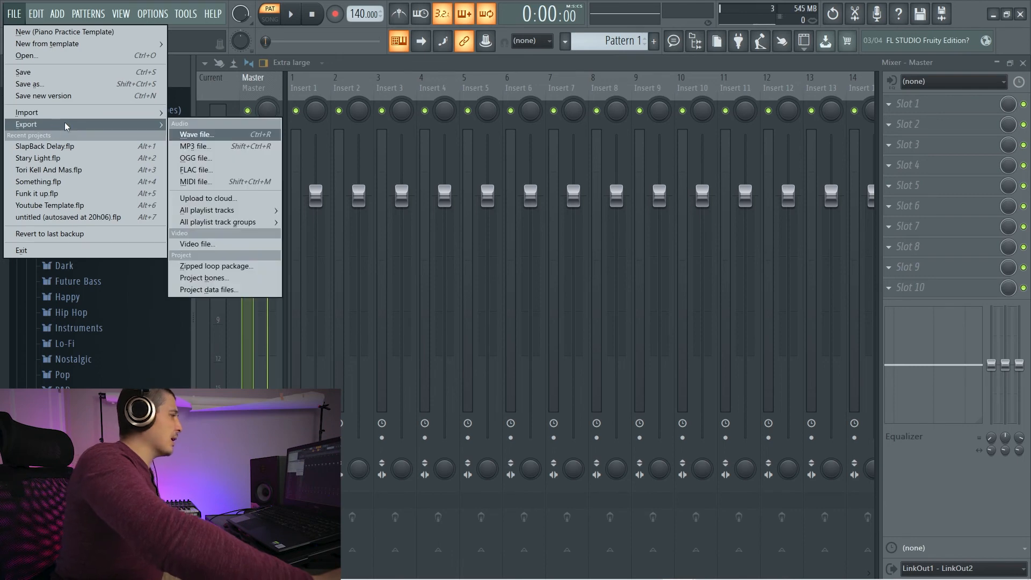
{"action": "left_click", "coordinate": [209, 134]}
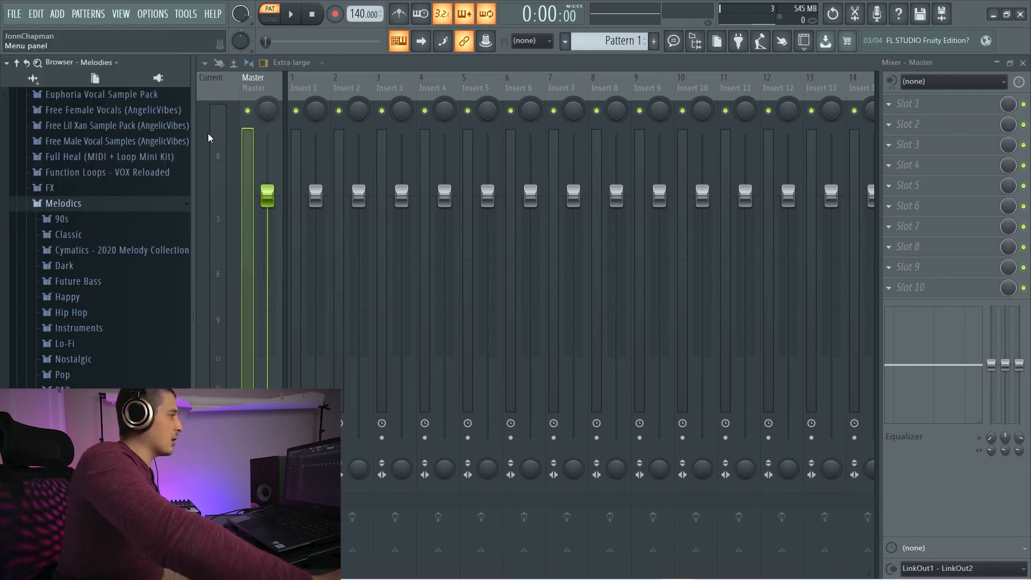
{"action": "left_click_drag", "start_coordinate": [237, 14], "coordinate": [395, 110]}
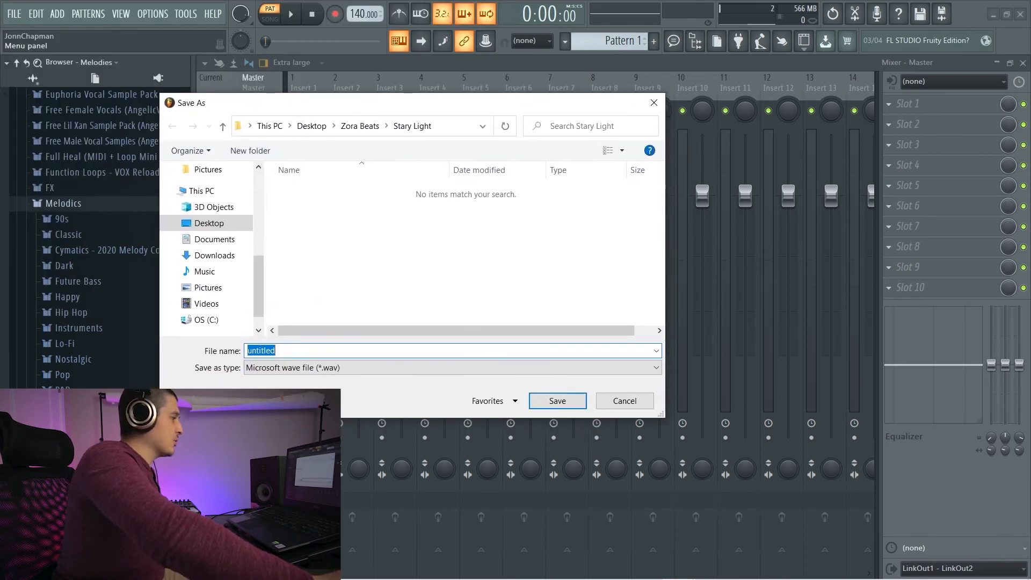
{"action": "left_click", "coordinate": [328, 129]}
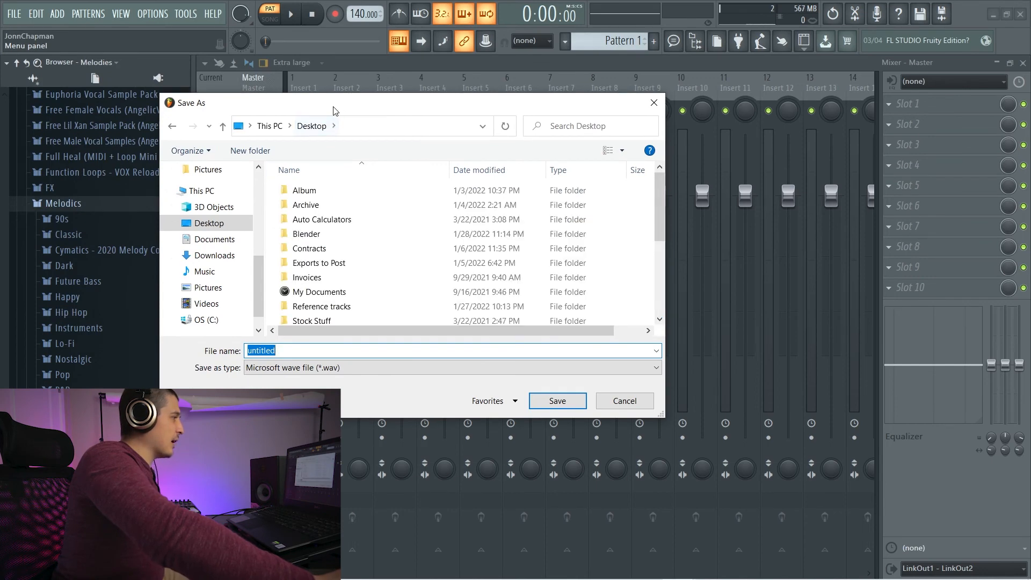
{"action": "left_click_drag", "start_coordinate": [332, 106], "coordinate": [321, 75]}
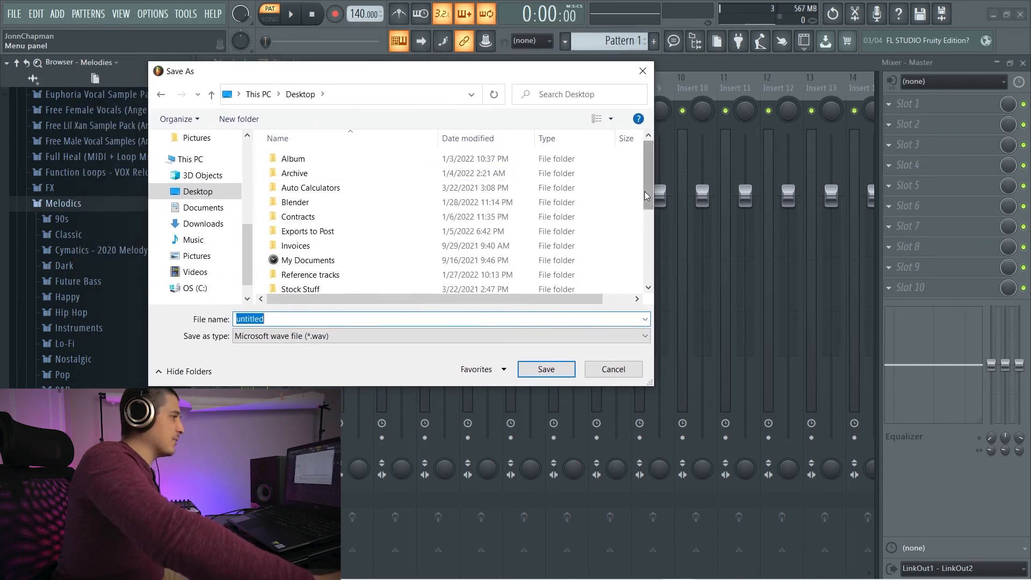
{"action": "left_click_drag", "start_coordinate": [645, 191], "coordinate": [617, 155]}
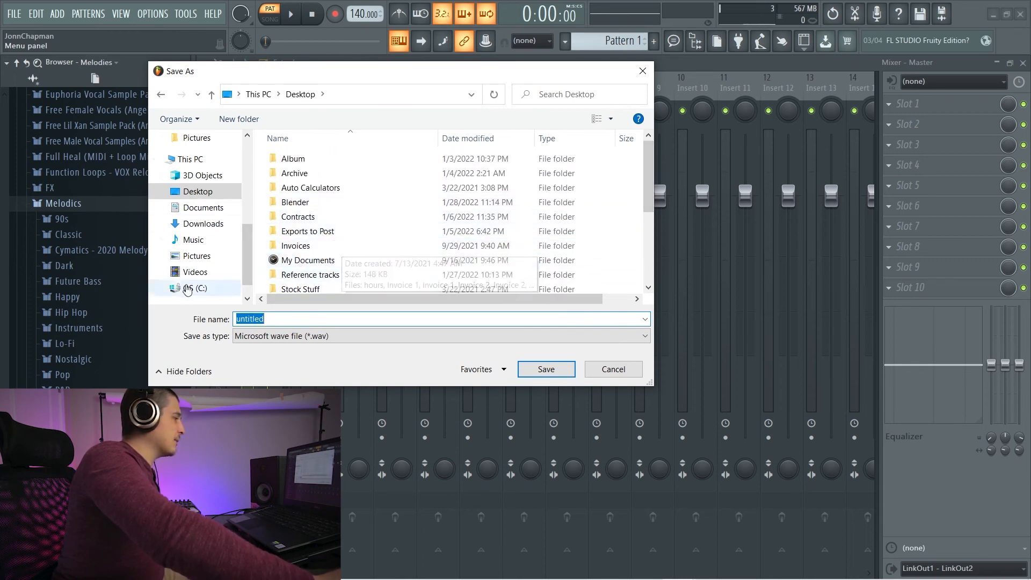
{"action": "left_click", "coordinate": [547, 369]}
{"action": "left_click_drag", "start_coordinate": [473, 96], "coordinate": [330, 79]}
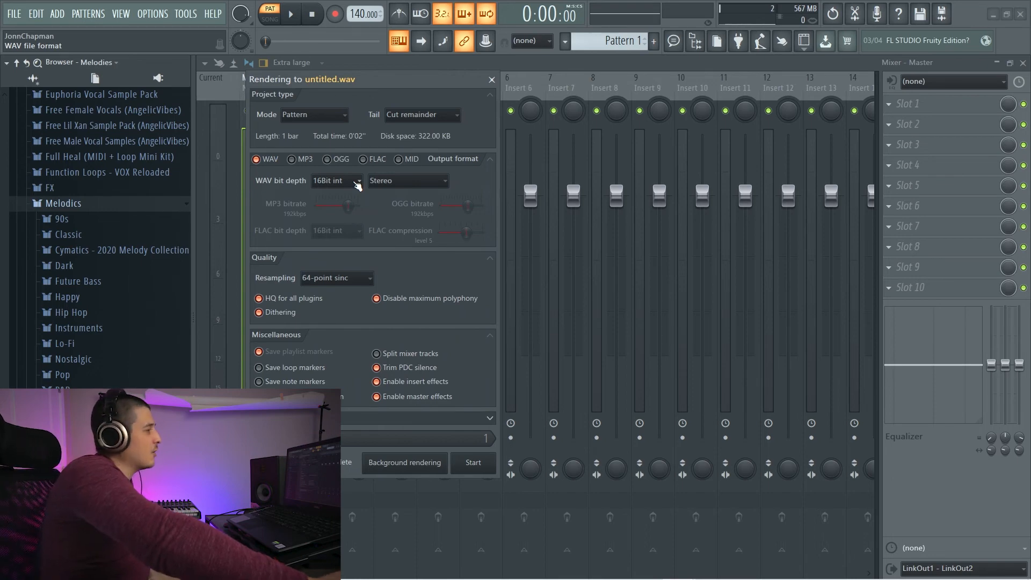
Step: Review the resampling quality options for the render, keeping 64-point sinc selected
{"action": "left_click", "coordinate": [353, 279]}
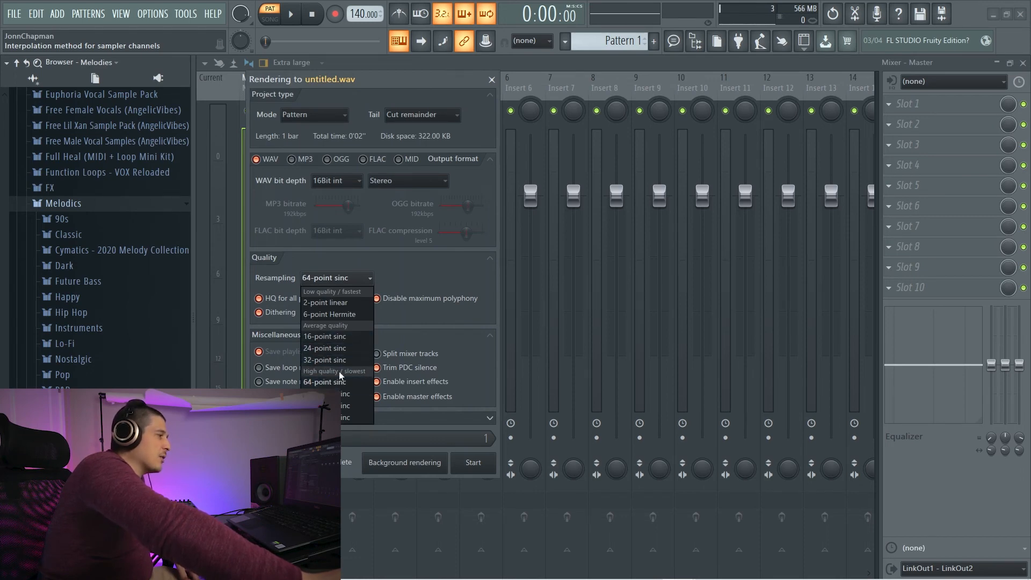
{"action": "left_click", "coordinate": [327, 381]}
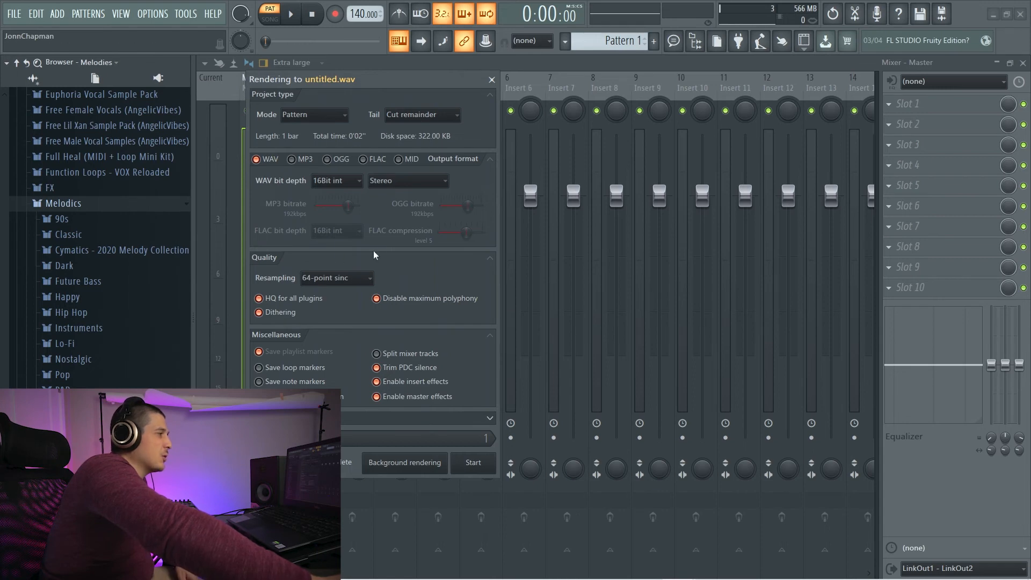
{"action": "left_click", "coordinate": [344, 278]}
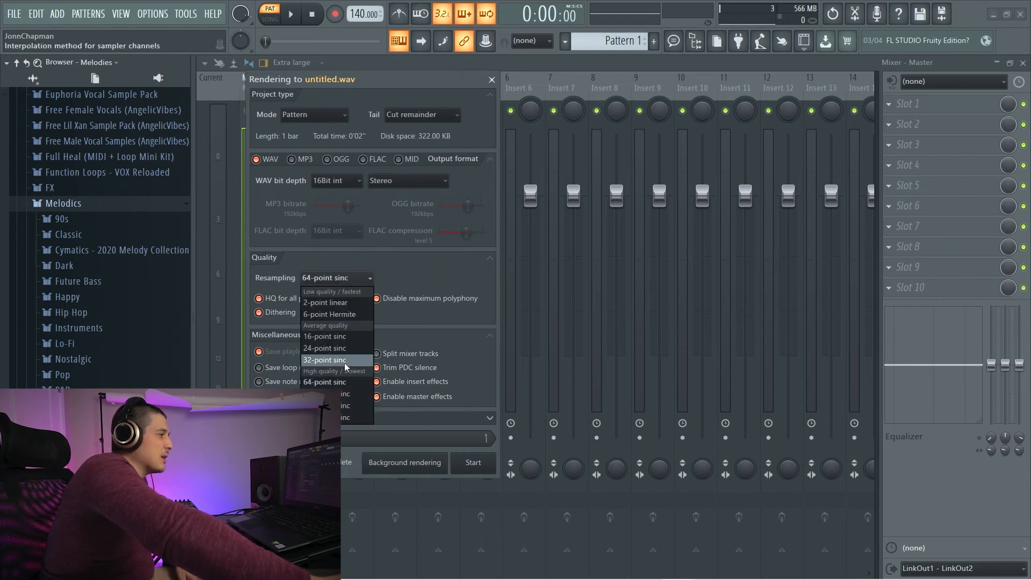
{"action": "left_click", "coordinate": [420, 265]}
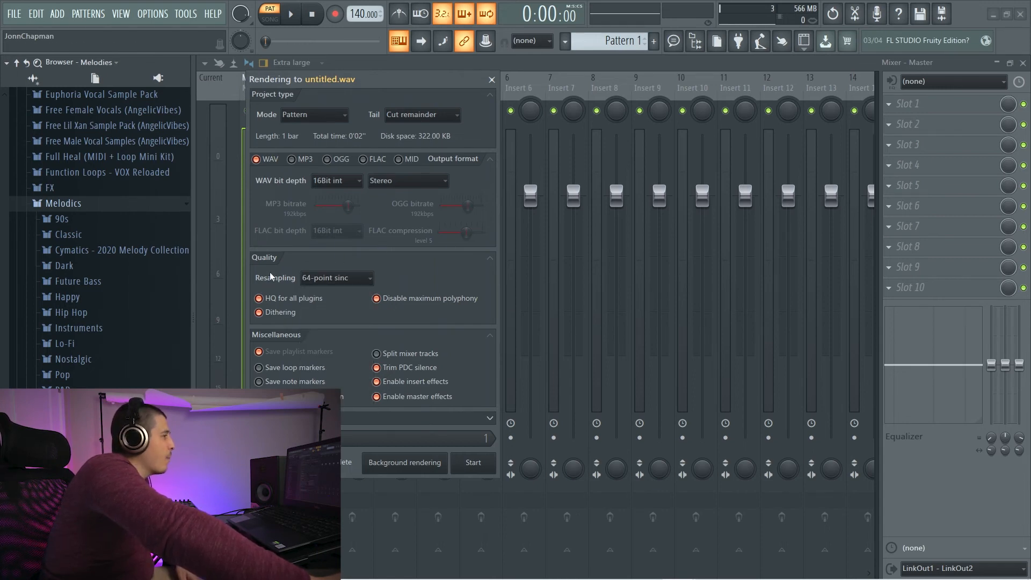
{"action": "left_click", "coordinate": [334, 278]}
{"action": "left_click", "coordinate": [409, 272]}
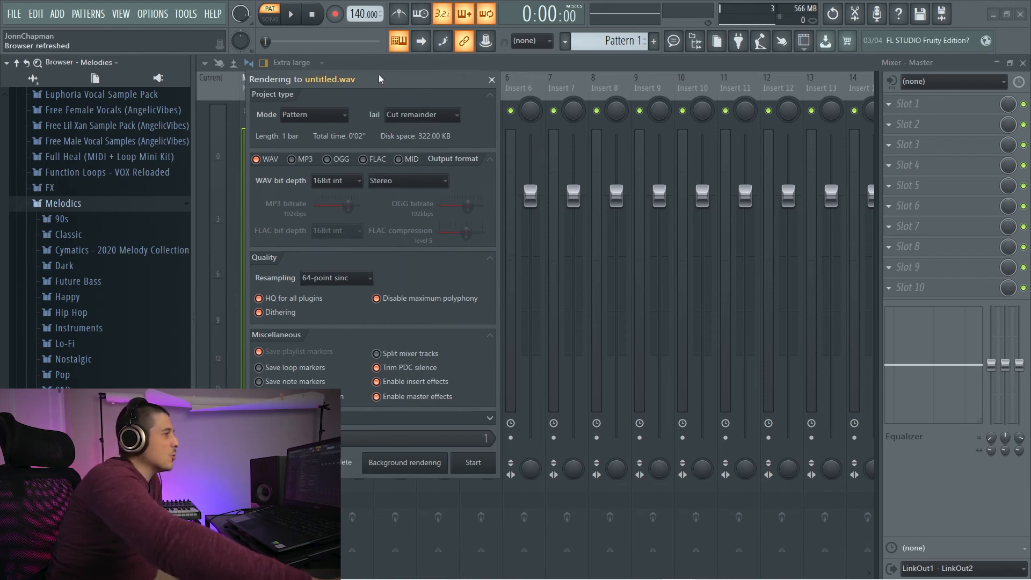
Step: Set the render mode to Full song
{"action": "left_click_drag", "start_coordinate": [378, 74], "coordinate": [421, 82]}
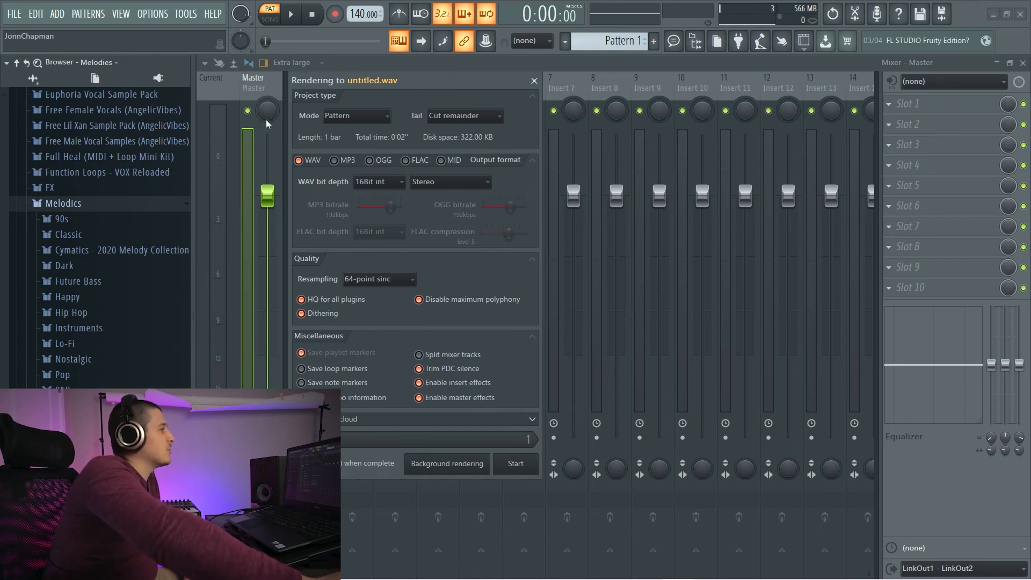
{"action": "left_click_drag", "start_coordinate": [378, 79], "coordinate": [423, 91]}
{"action": "left_click", "coordinate": [409, 126]}
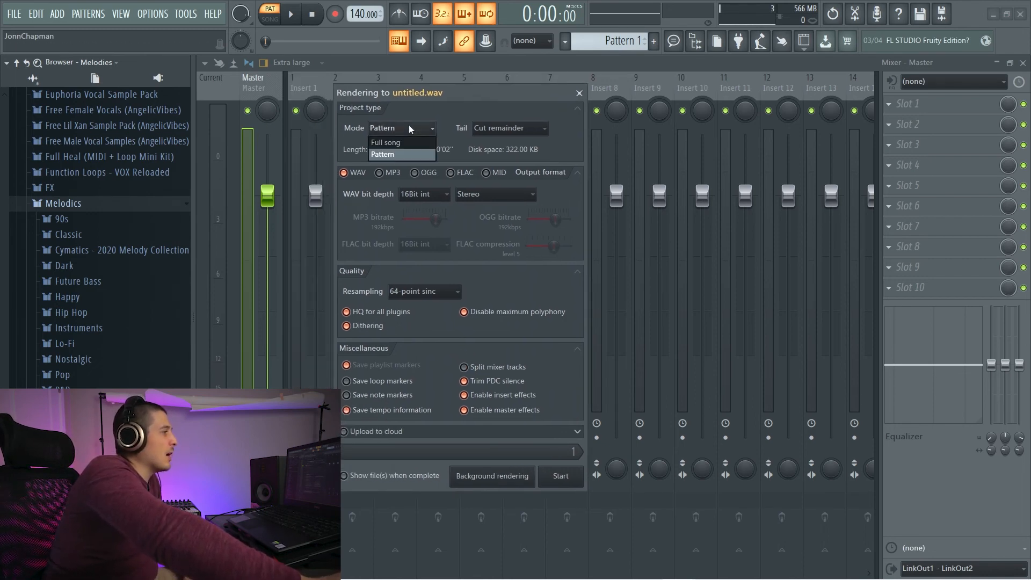
{"action": "left_click", "coordinate": [406, 124]}
{"action": "left_click", "coordinate": [406, 124]}
{"action": "left_click", "coordinate": [392, 143]}
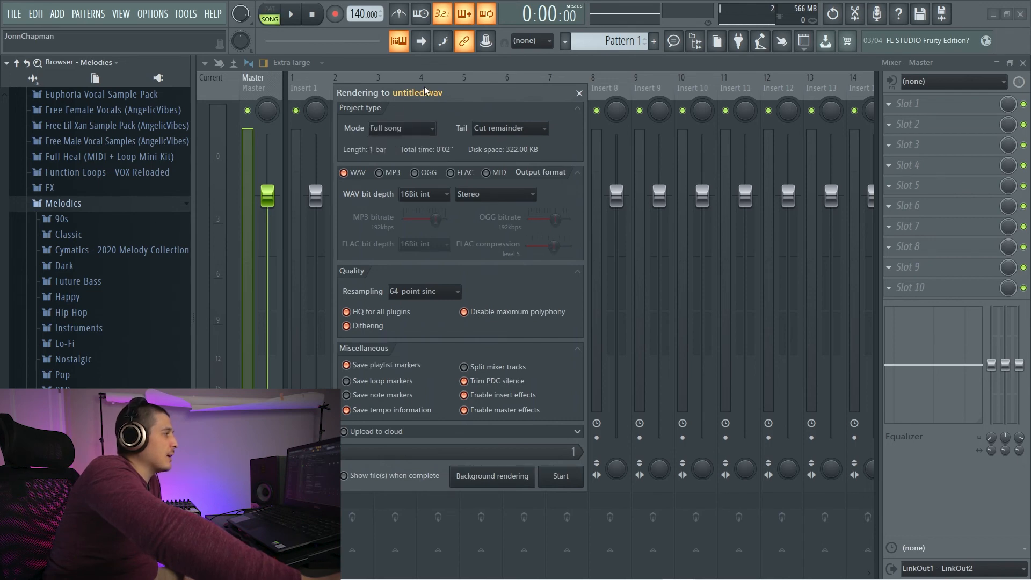
Step: Try the Leave remainder tail option for the render, and set the tail back to Cut remainder
{"action": "left_click_drag", "start_coordinate": [425, 89], "coordinate": [373, 98]}
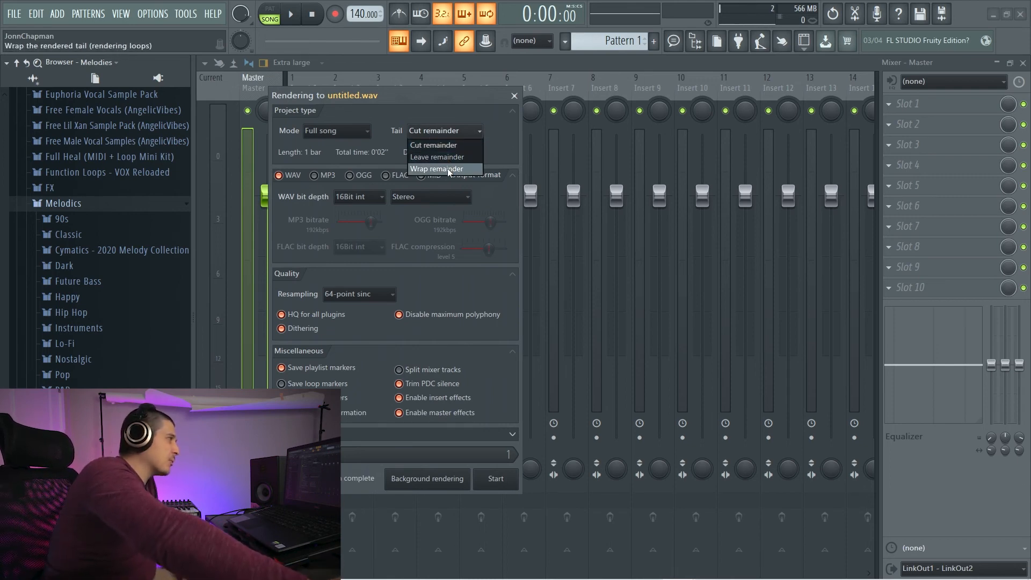
{"action": "left_click", "coordinate": [440, 146]}
{"action": "left_click", "coordinate": [453, 132]}
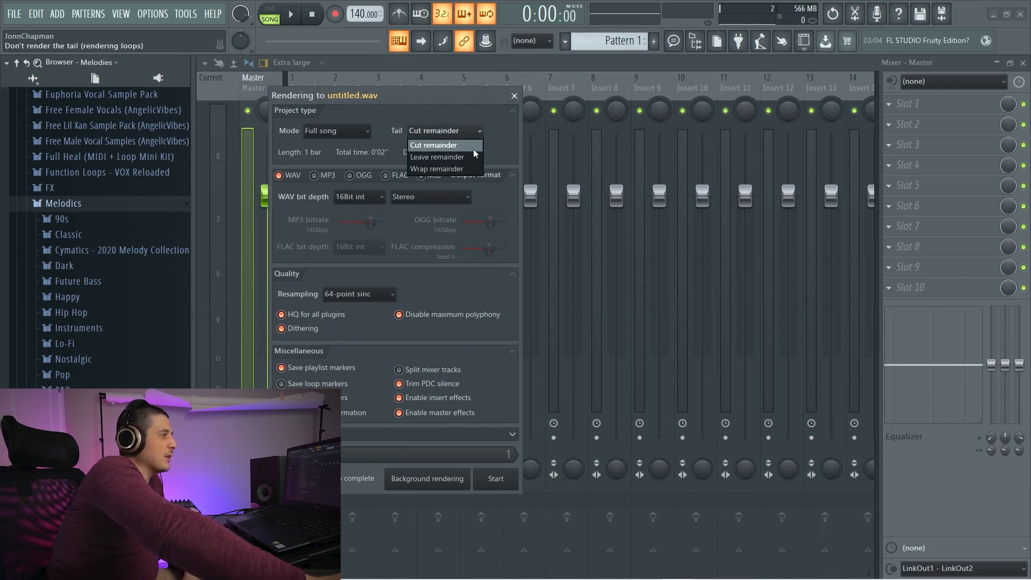
{"action": "left_click", "coordinate": [463, 147]}
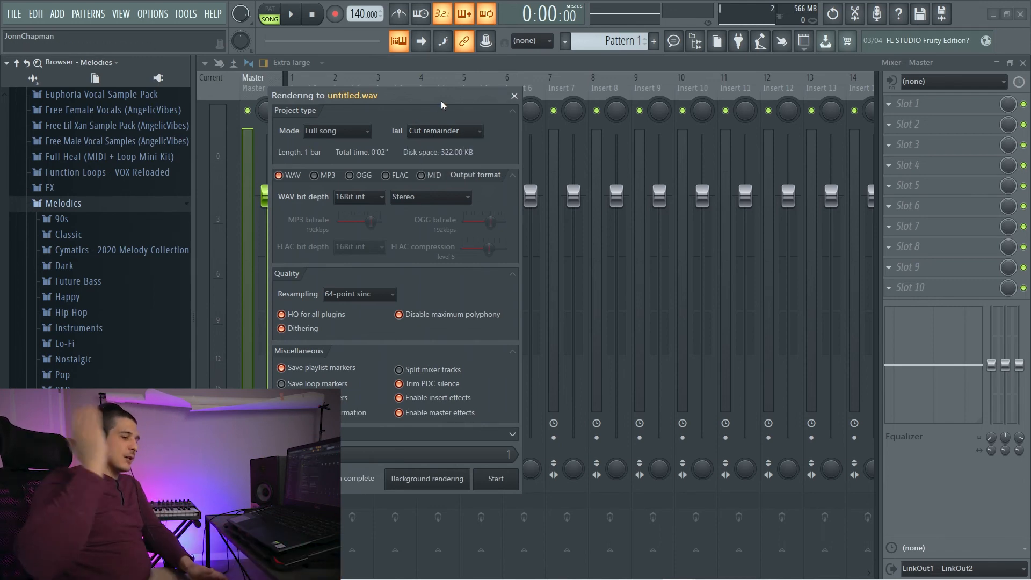
{"action": "left_click", "coordinate": [438, 130]}
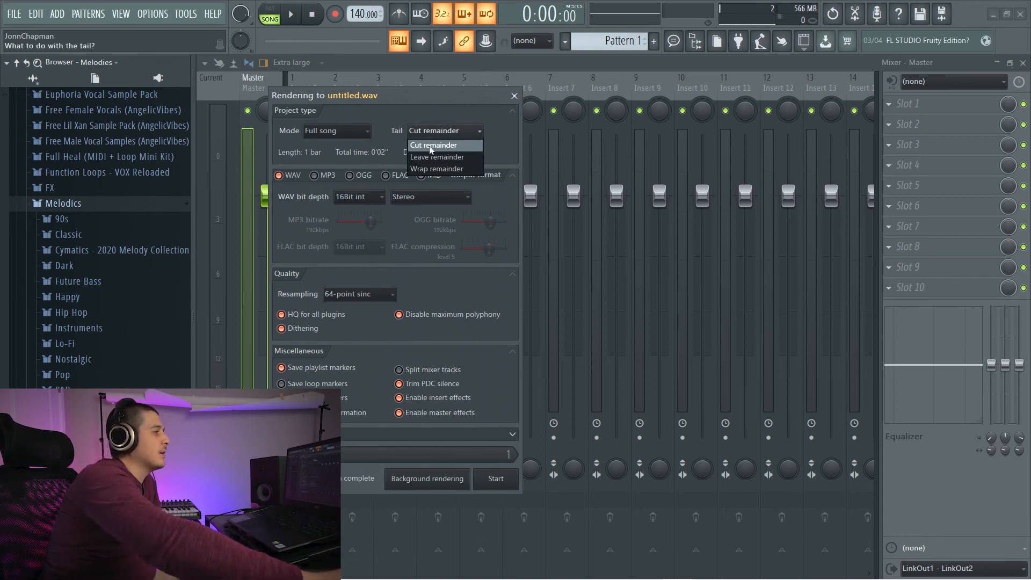
{"action": "left_click", "coordinate": [435, 156]}
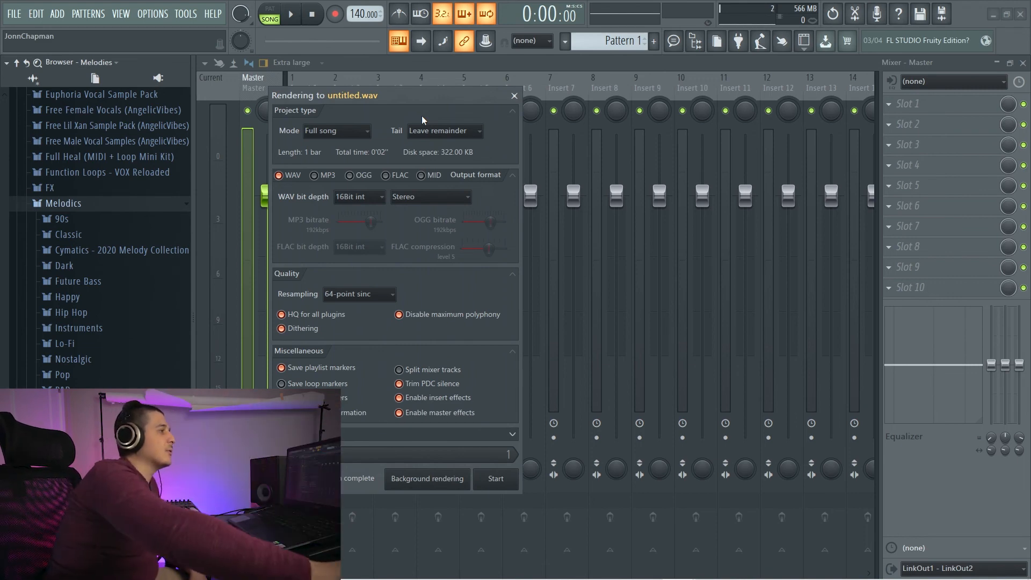
{"action": "left_click", "coordinate": [466, 135]}
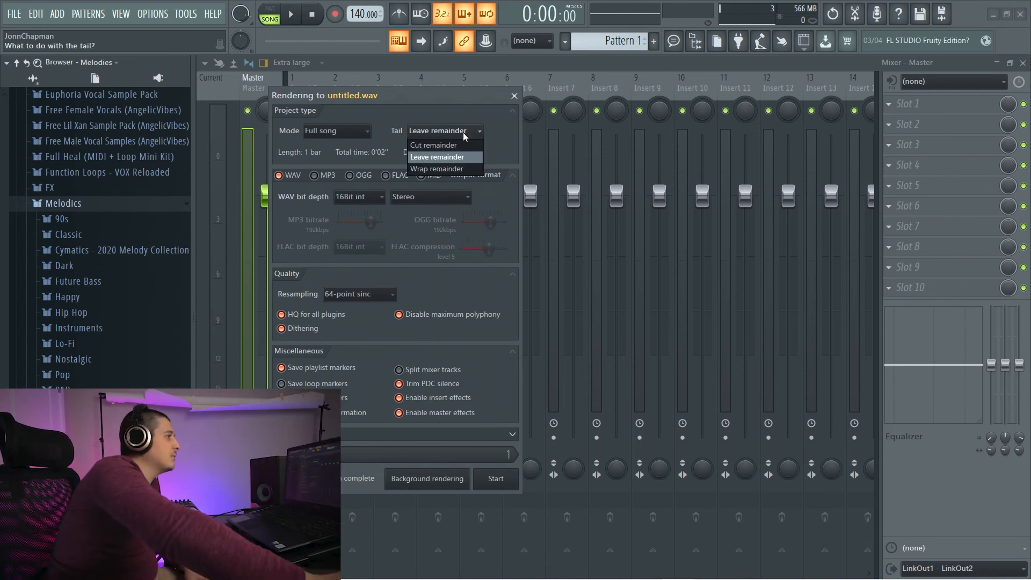
{"action": "left_click", "coordinate": [447, 144]}
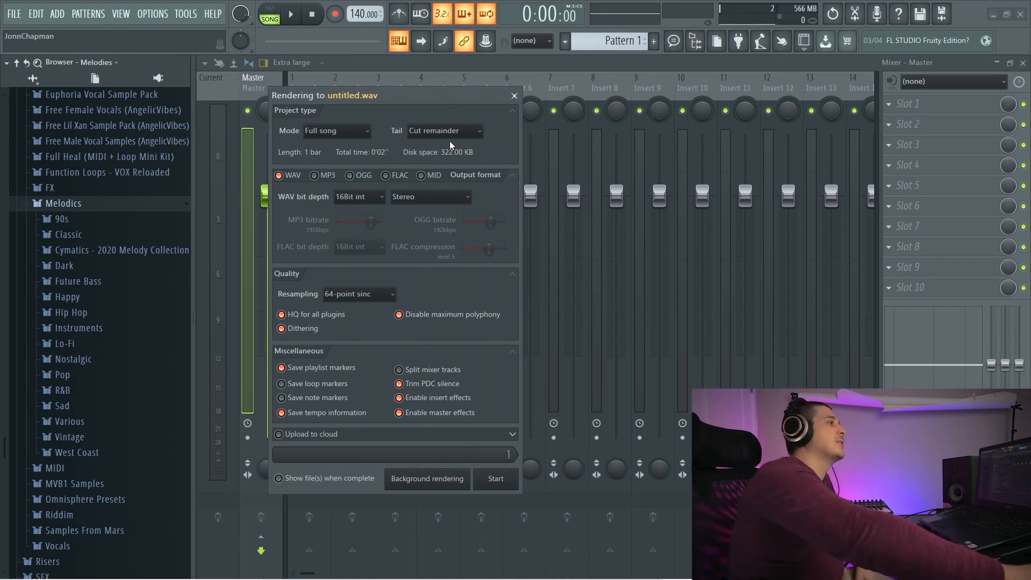
Step: Close the rendering settings without exporting, and switch from the mixer to the playlist
{"action": "left_click_drag", "start_coordinate": [462, 97], "coordinate": [590, 110]}
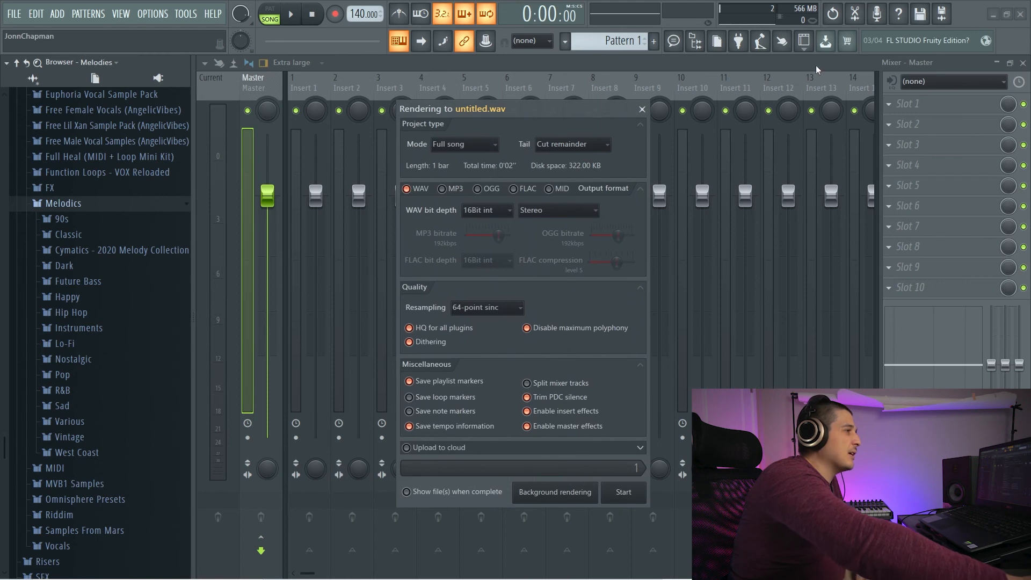
{"action": "left_click", "coordinate": [642, 110]}
{"action": "key", "text": "F9"}
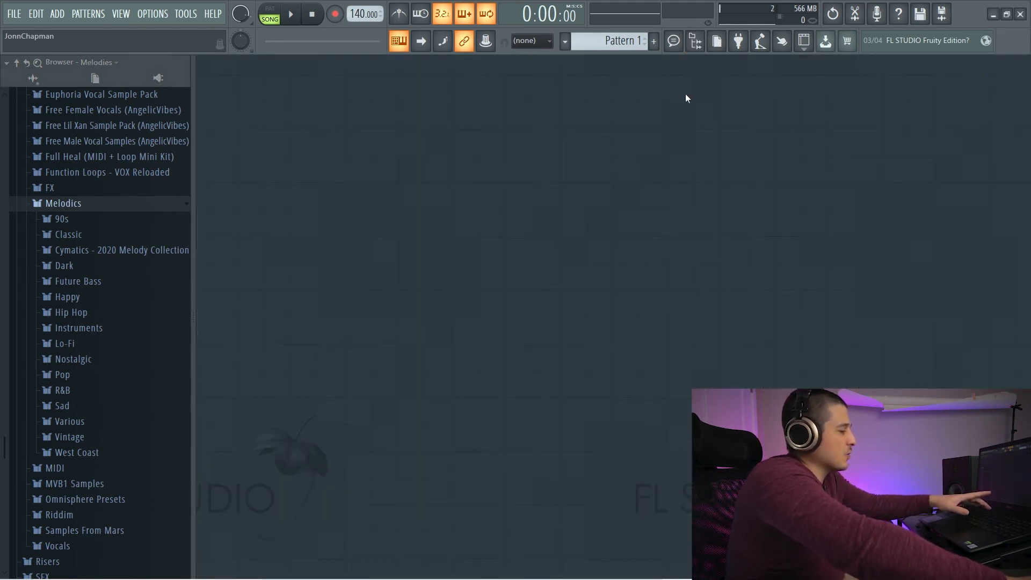
{"action": "key", "text": "F5"}
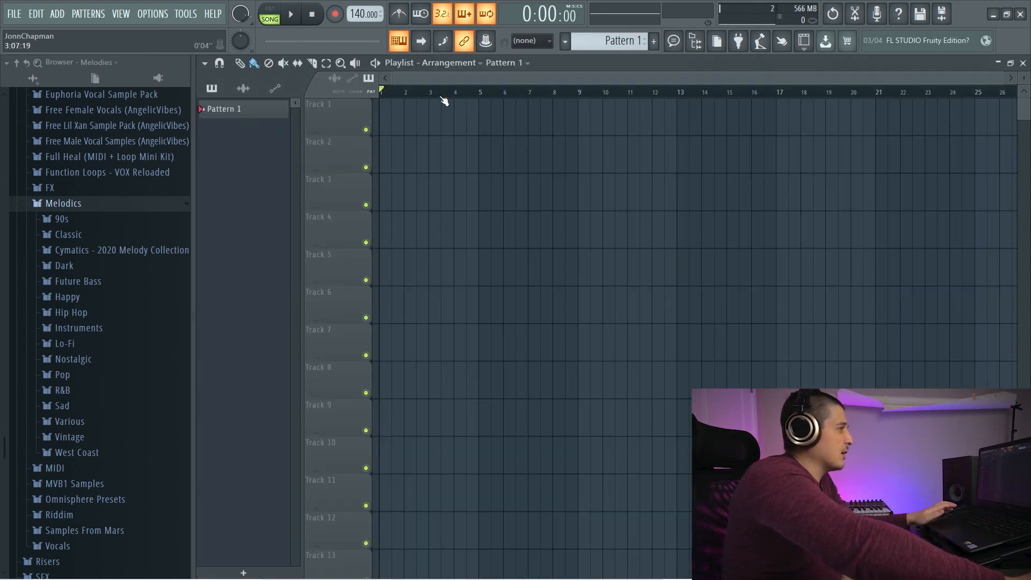
Step: Try out a time selection from bar 3 to bar 20, and replace it with one from bar 1 to bar 9
{"action": "left_click_drag", "start_coordinate": [444, 101], "coordinate": [856, 102]}
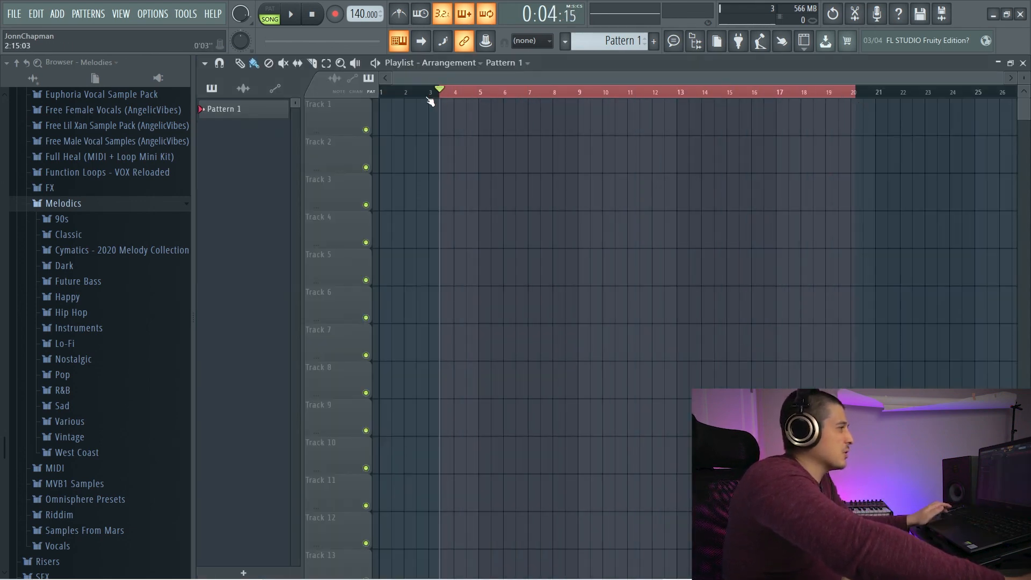
{"action": "key", "text": "ctrl+d"}
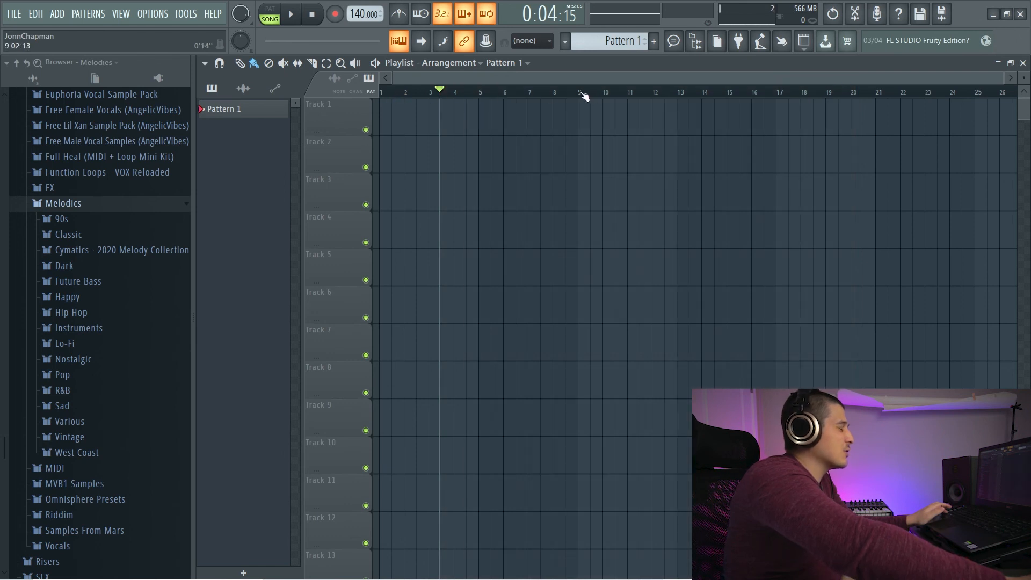
{"action": "left_click_drag", "start_coordinate": [583, 94], "coordinate": [380, 93]}
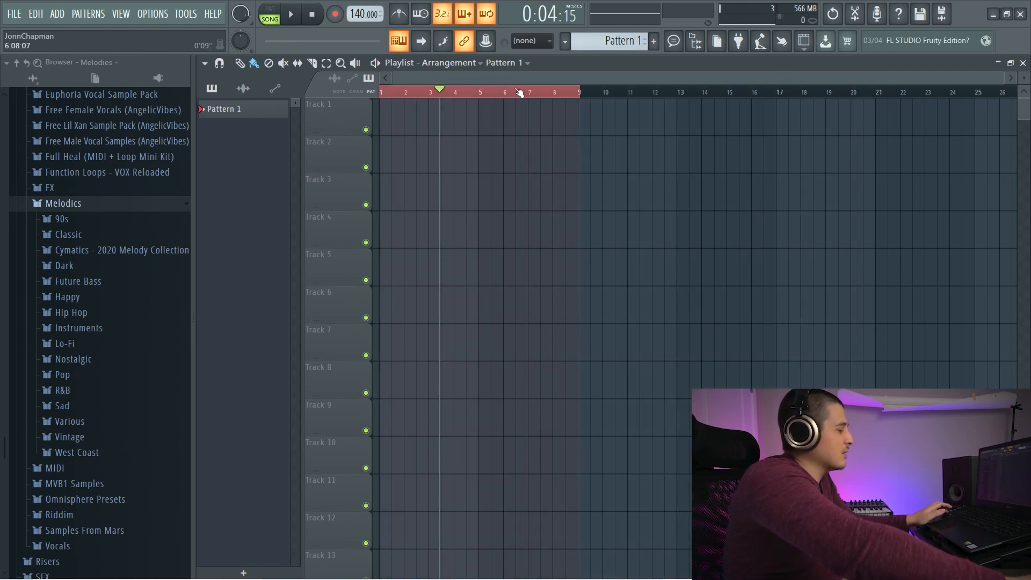
Step: Set up a Wave export named untitled.wav for the selected playlist range and open its rendering settings
{"action": "left_click", "coordinate": [14, 14]}
{"action": "mouse_move", "coordinate": [37, 123]}
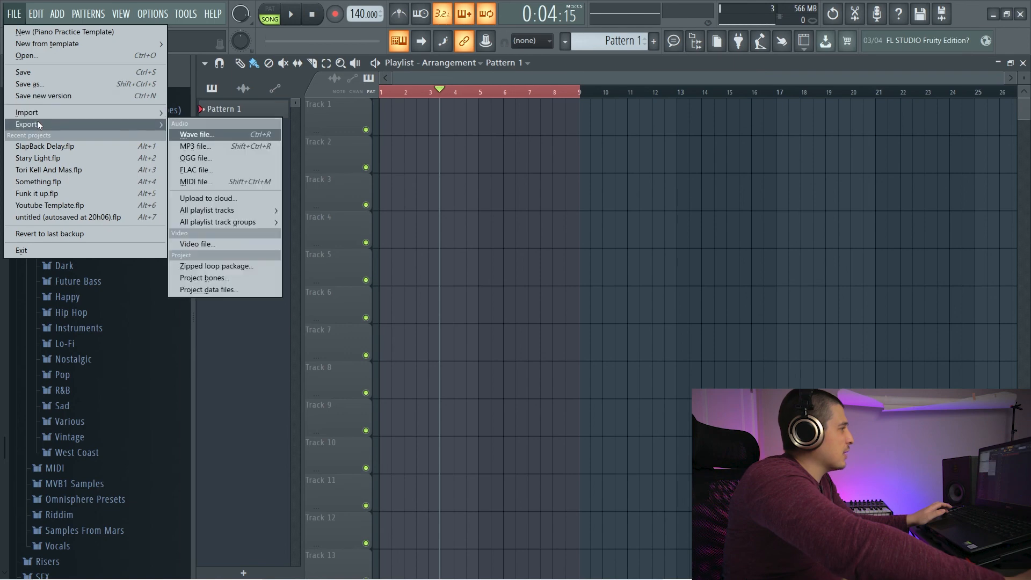
{"action": "left_click", "coordinate": [212, 138]}
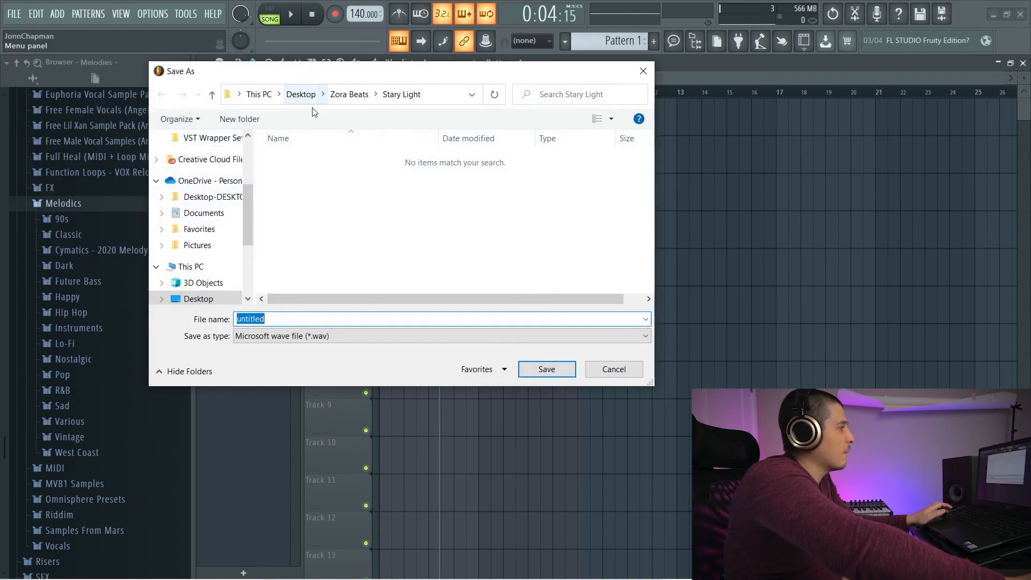
{"action": "left_click", "coordinate": [546, 364]}
{"action": "left_click_drag", "start_coordinate": [477, 101], "coordinate": [404, 111]}
Step: Choose Song selection as the render mode, and close the rendering settings without exporting
{"action": "left_click", "coordinate": [377, 141]}
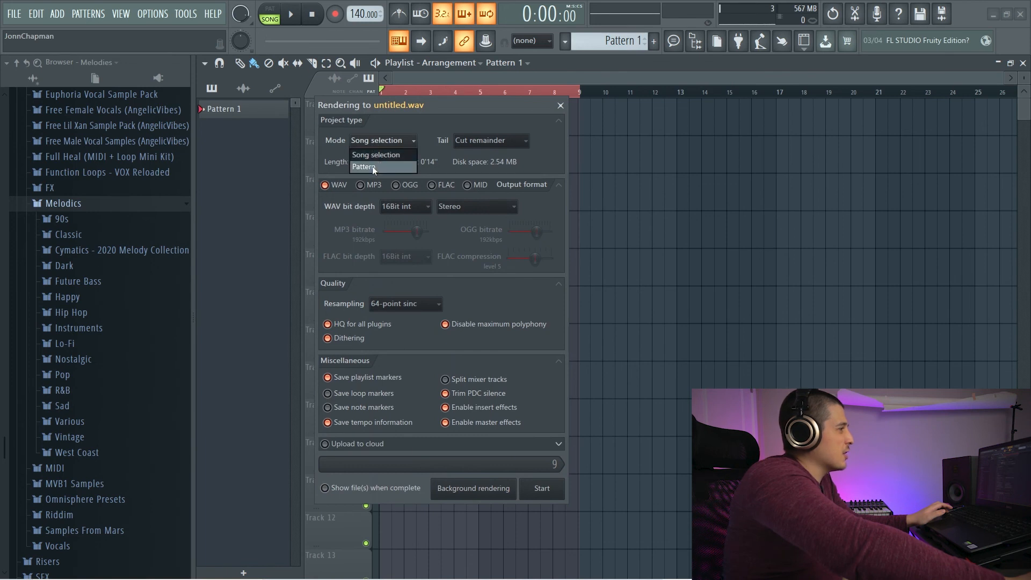
{"action": "left_click", "coordinate": [375, 153]}
{"action": "left_click_drag", "start_coordinate": [375, 105], "coordinate": [365, 94]}
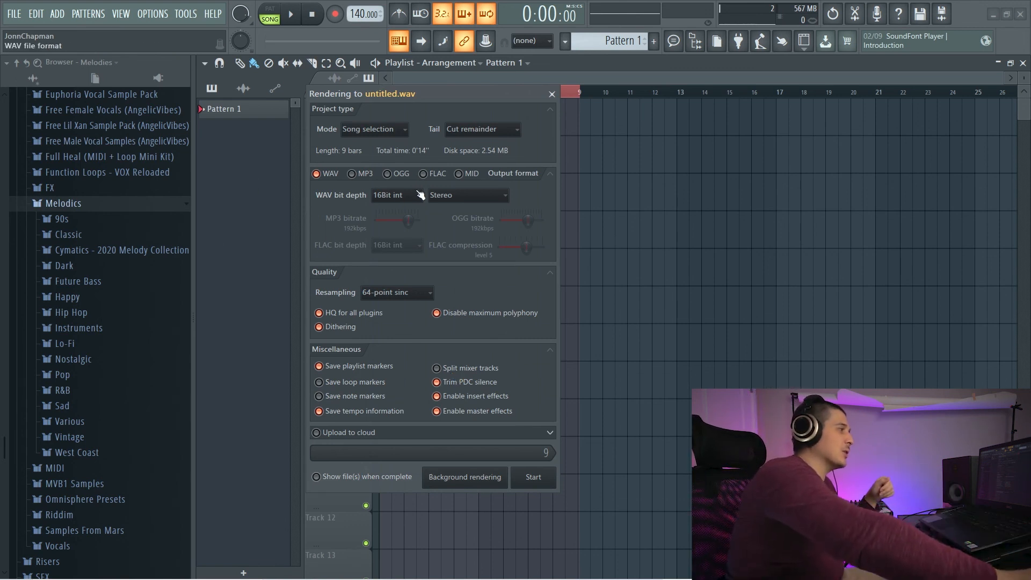
{"action": "left_click_drag", "start_coordinate": [417, 93], "coordinate": [485, 109]}
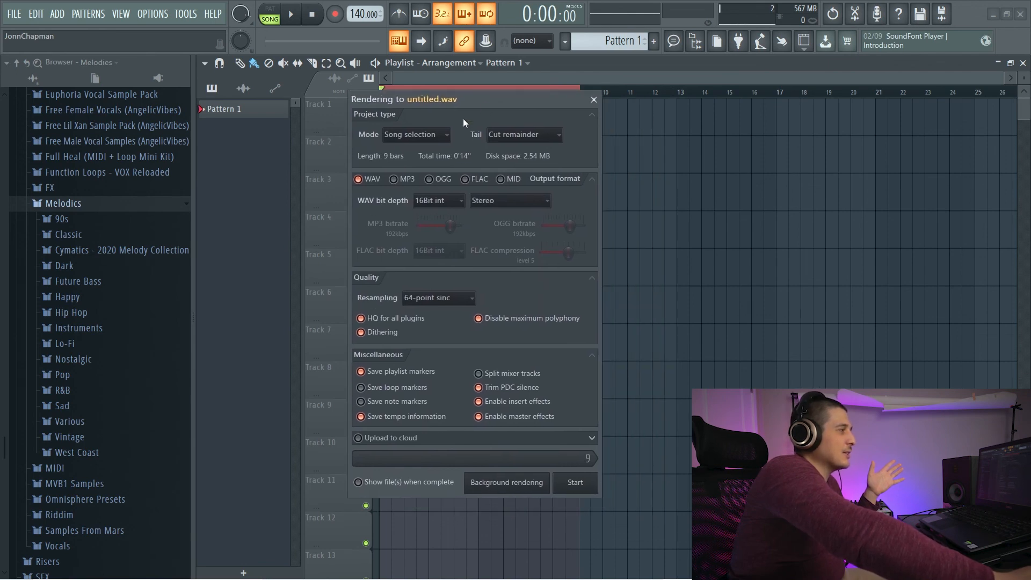
{"action": "left_click", "coordinate": [594, 100]}
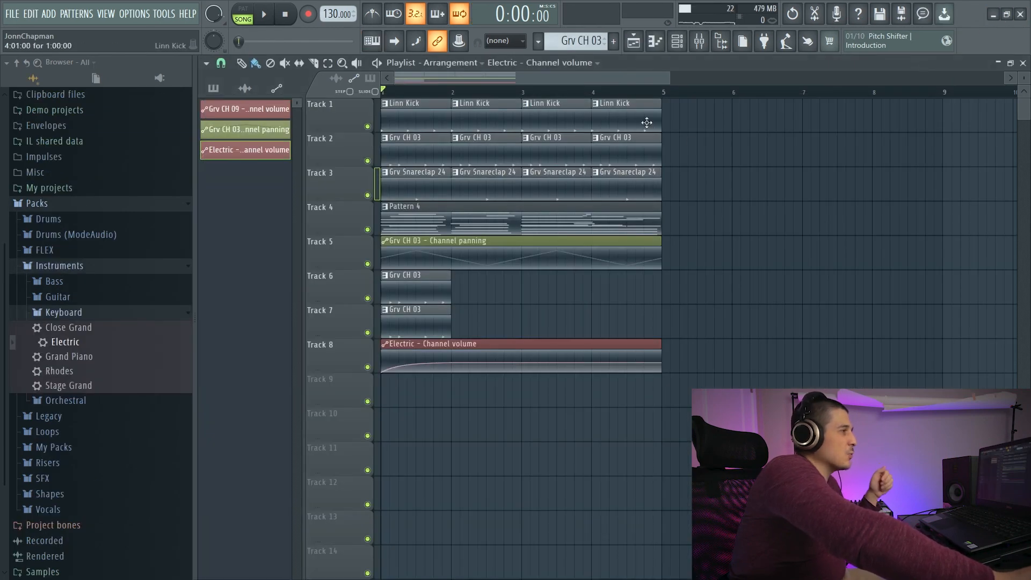
Step: Select all the beat's clips in the playlist together with the time range they cover, bars 1 to 4
{"action": "key", "text": "ctrl+a"}
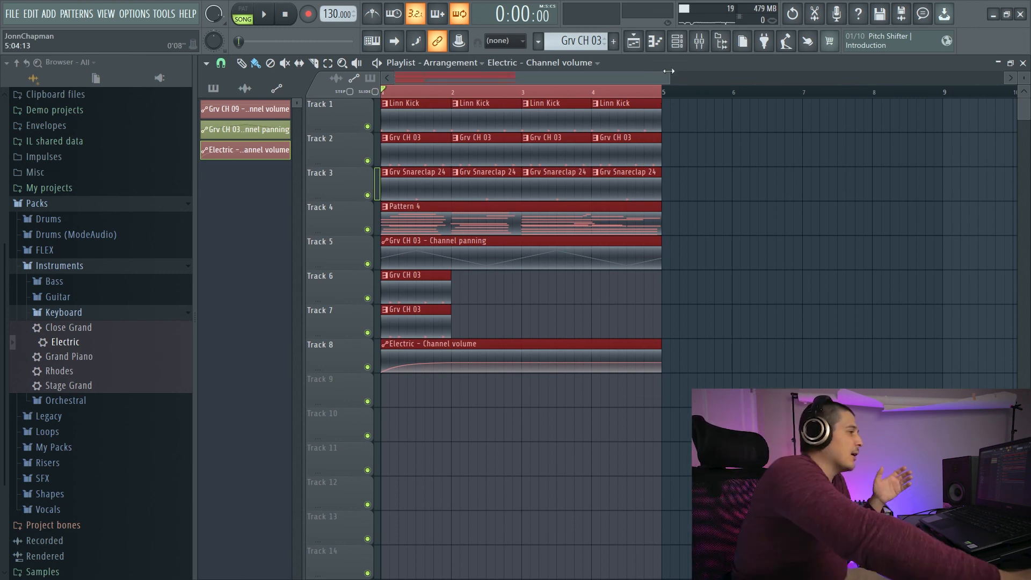
{"action": "left_click_drag", "start_coordinate": [669, 71], "coordinate": [677, 71]}
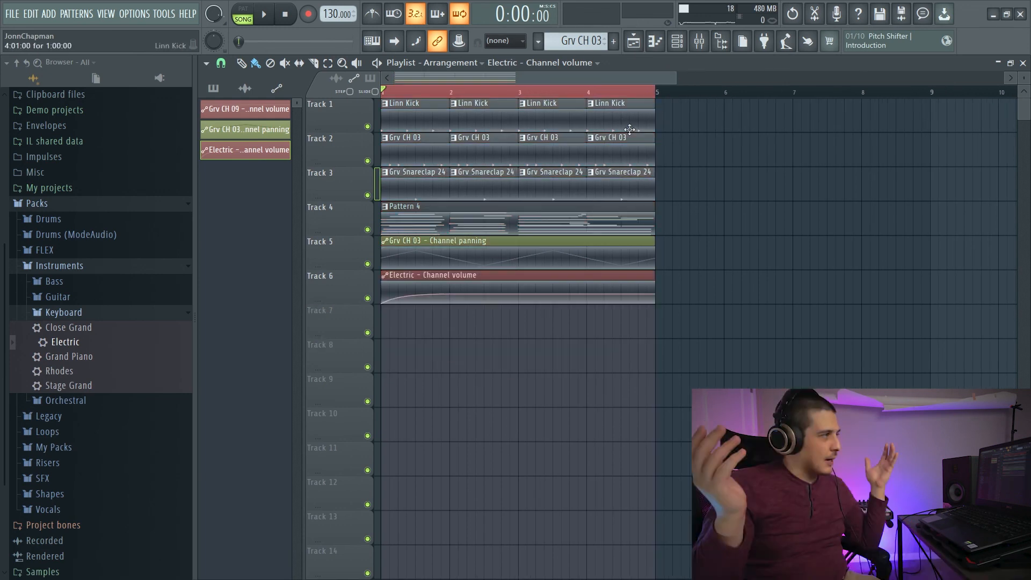